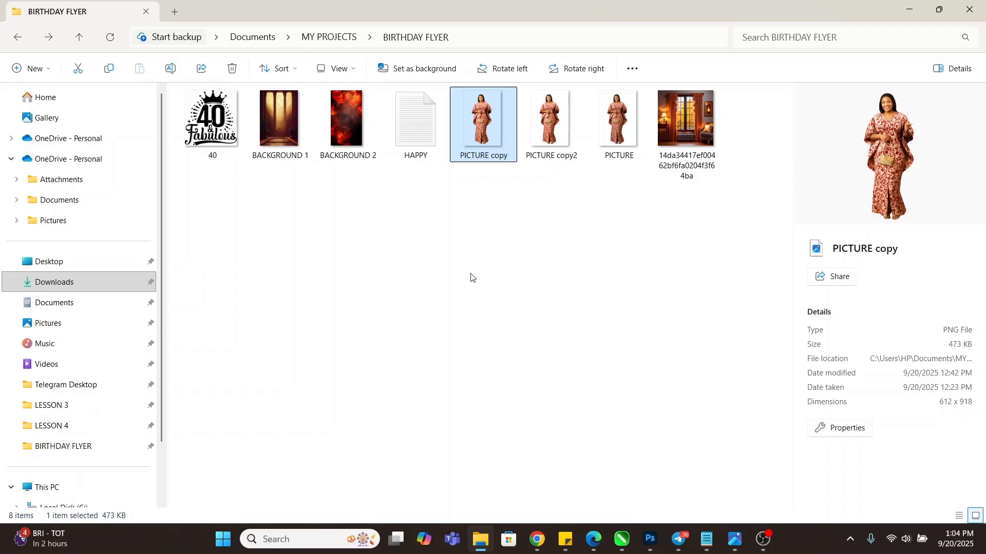
# Switch from File Explorer to the blank Untitled-1 A4 document in CorelDRAW
pyautogui.click(622, 539)
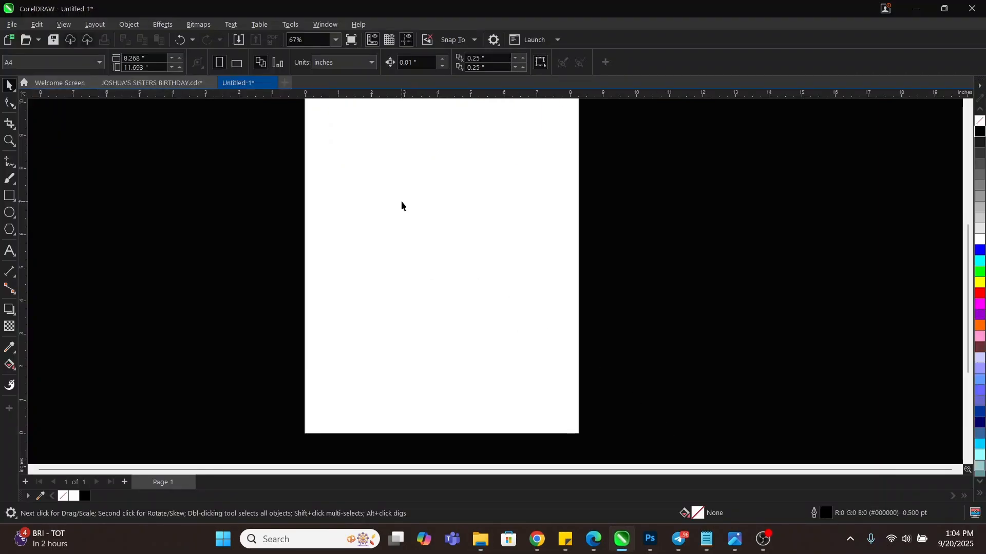
pyautogui.scroll(-3, 413, 233)
pyautogui.scroll(3, 407, 164)
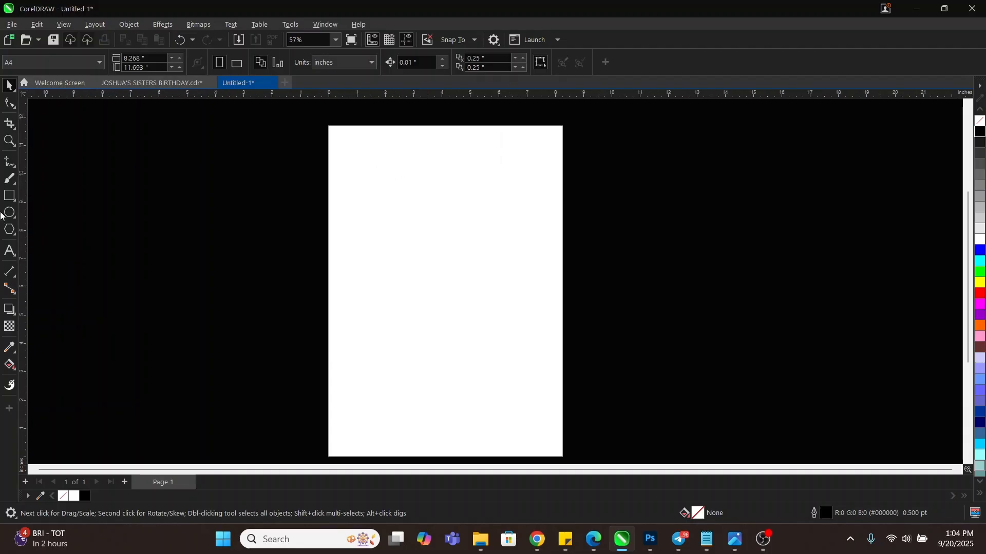
# Draw a rectangle on the A4 page and nudge it slightly right and down
pyautogui.click(9, 195)
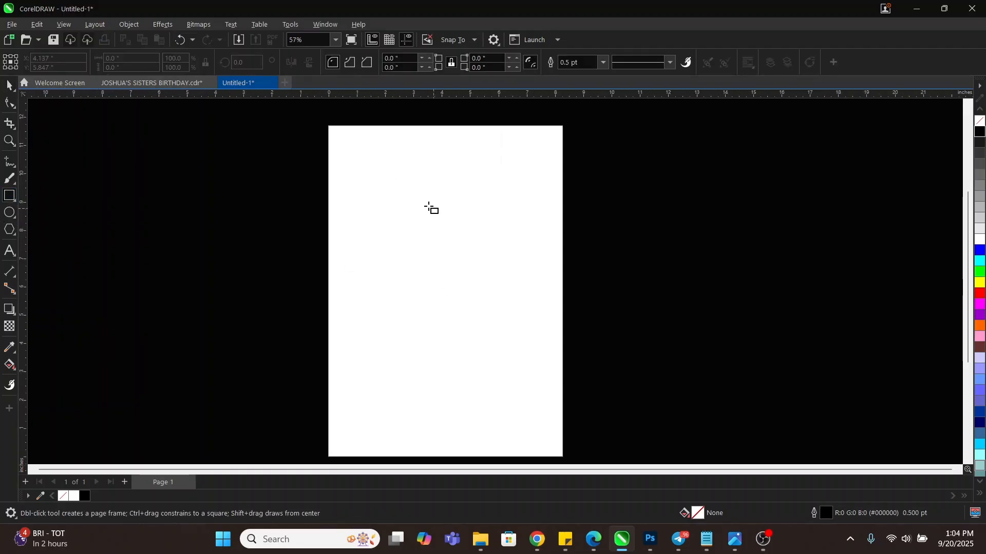
pyautogui.moveTo(360, 182)
pyautogui.mouseDown()
pyautogui.moveTo(384, 222)
pyautogui.moveTo(515, 357)
pyautogui.mouseUp()
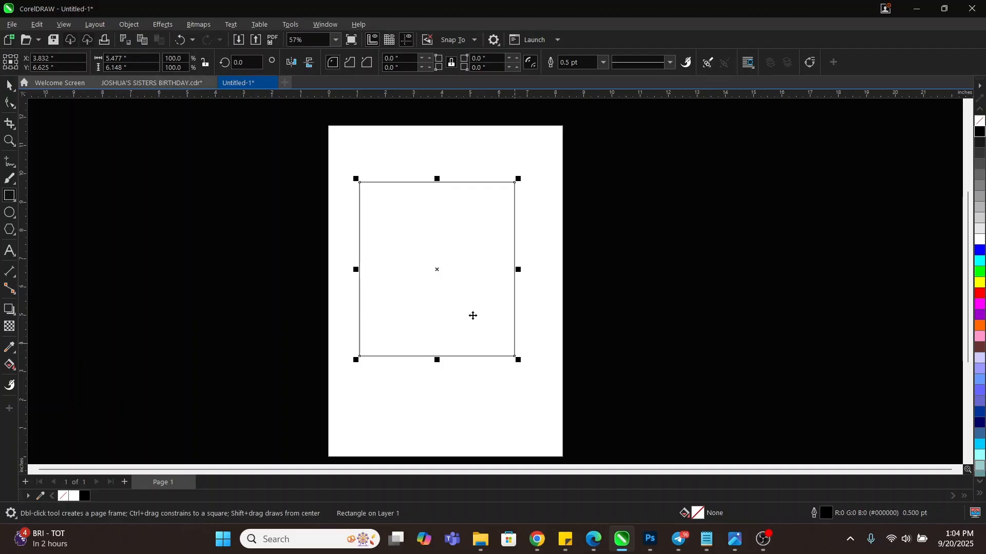
pyautogui.press('space')
pyautogui.moveTo(444, 246); pyautogui.dragTo(450, 286)
pyautogui.scroll(1, 438, 336)
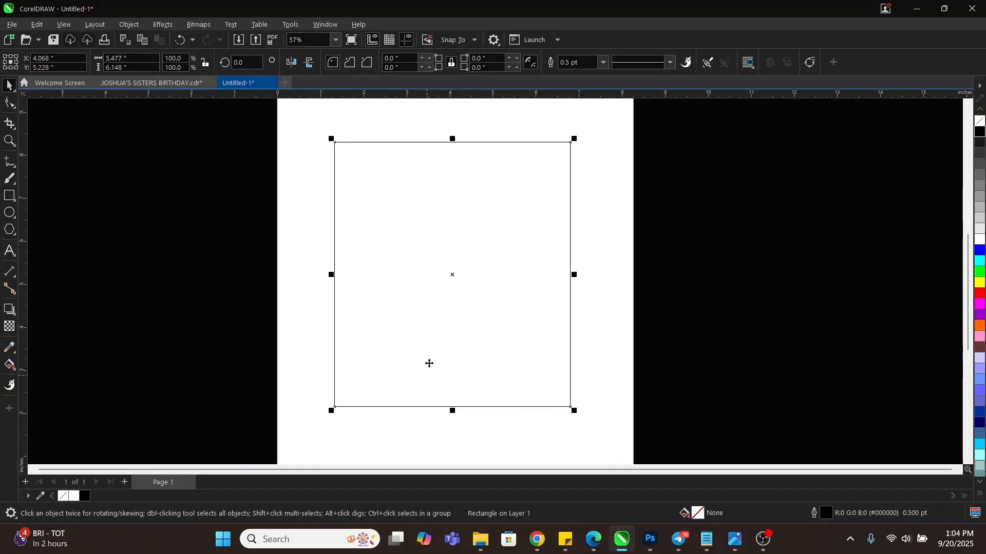
pyautogui.click(703, 285)
pyautogui.scroll(-1, 430, 236)
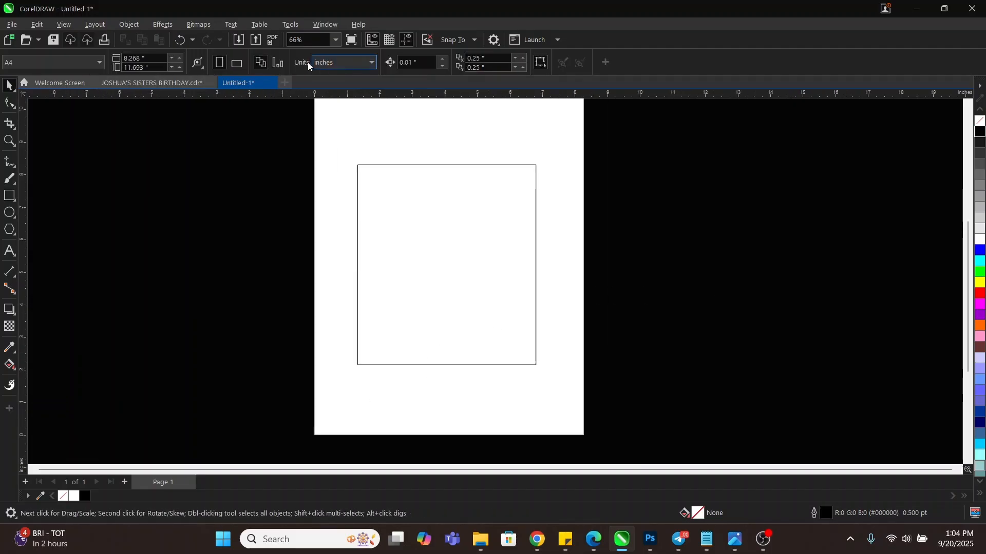
# Keep inches as the unit and resize the rectangle to 6 × 7.5 inches
pyautogui.click(335, 63)
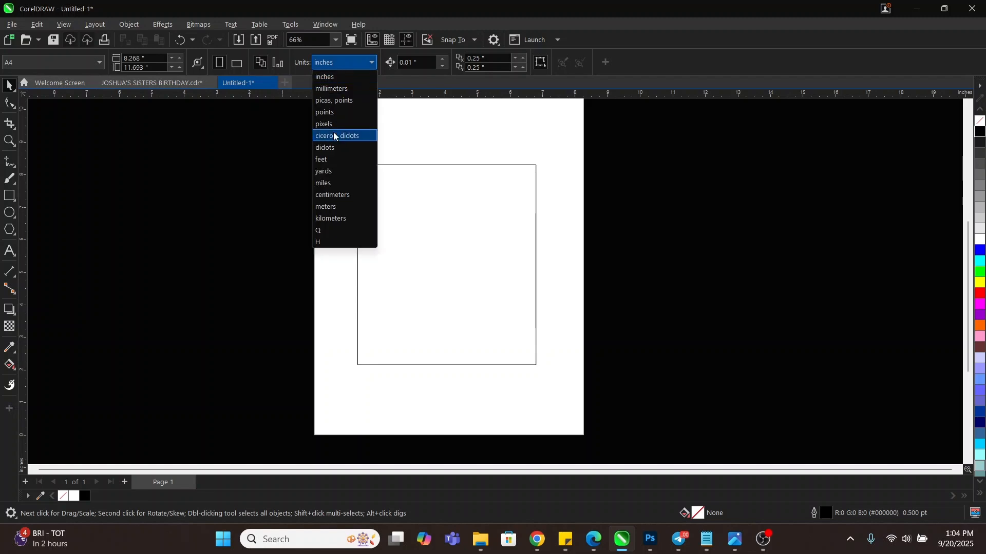
pyautogui.click(329, 80)
pyautogui.click(485, 234)
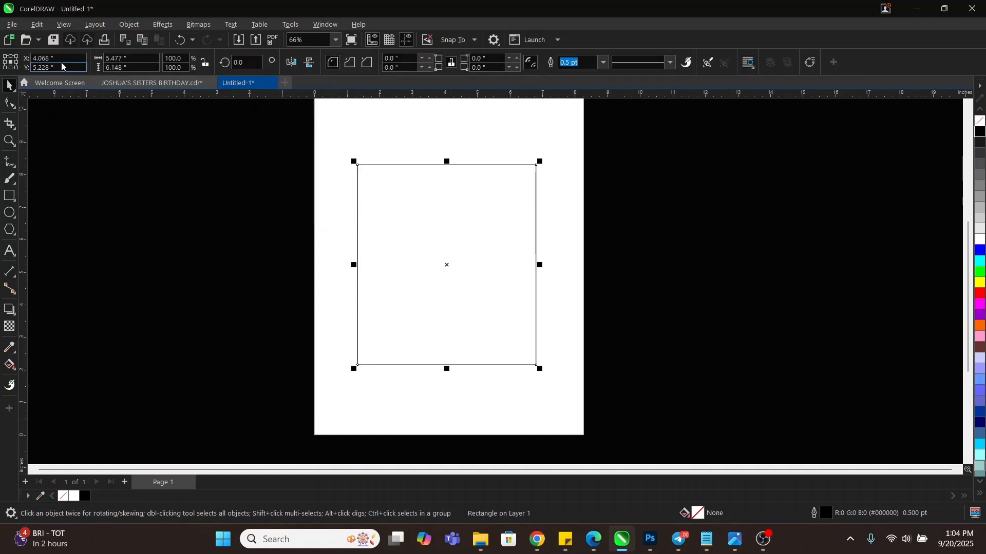
pyautogui.moveTo(132, 58); pyautogui.dragTo(89, 59)
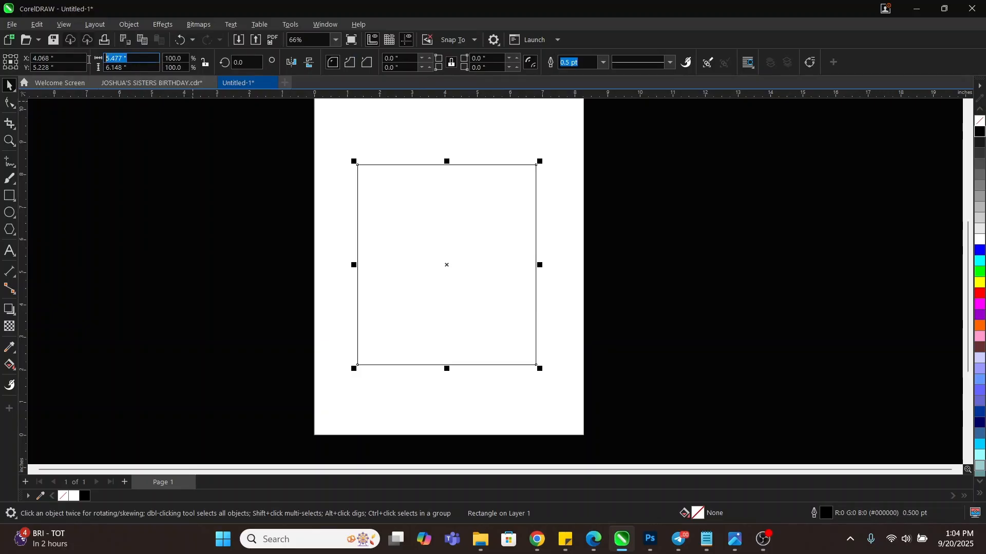
pyautogui.write('6')
pyautogui.press('Tab')
pyautogui.write('7')
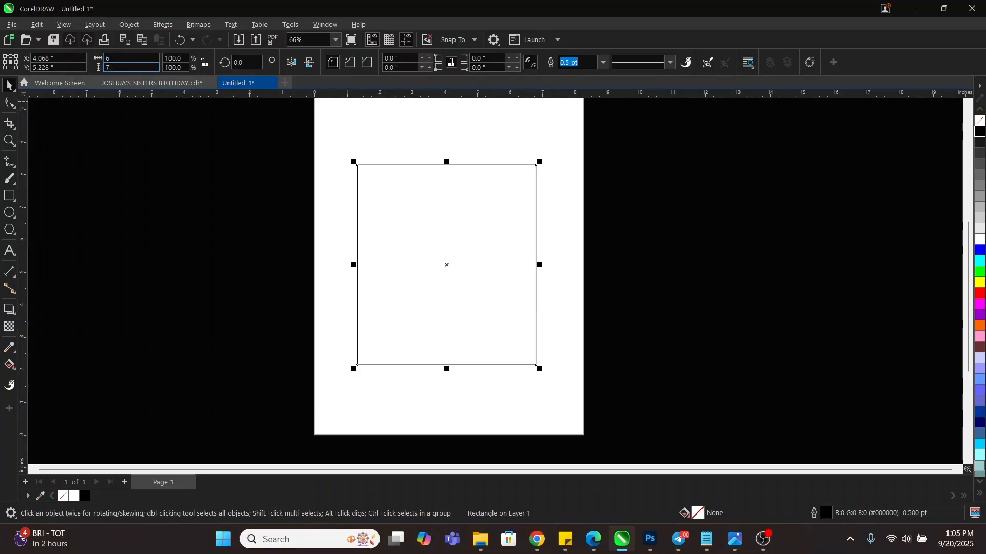
pyautogui.press('Return')
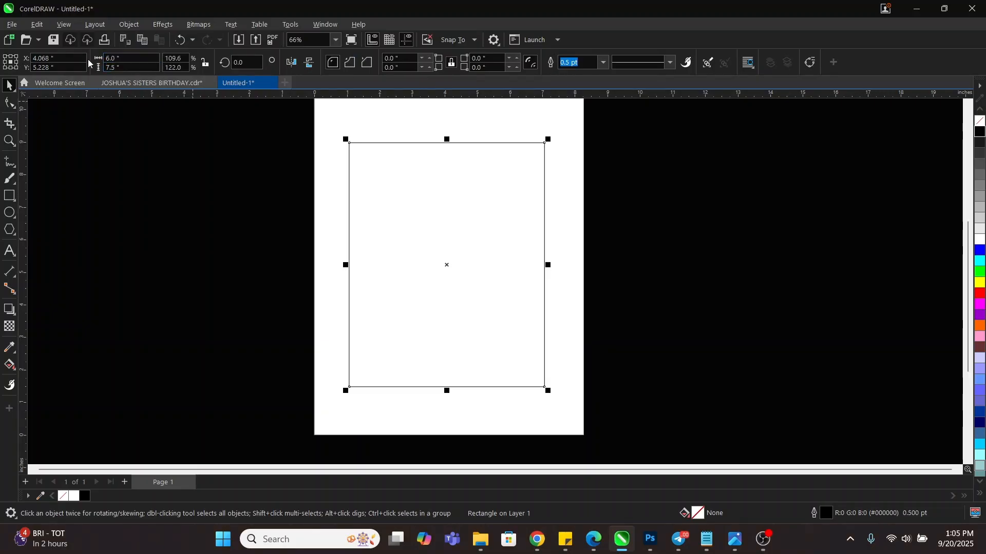
# Centre the 6 × 7.5 inch rectangle on the page
pyautogui.click(524, 238)
pyautogui.click(476, 235)
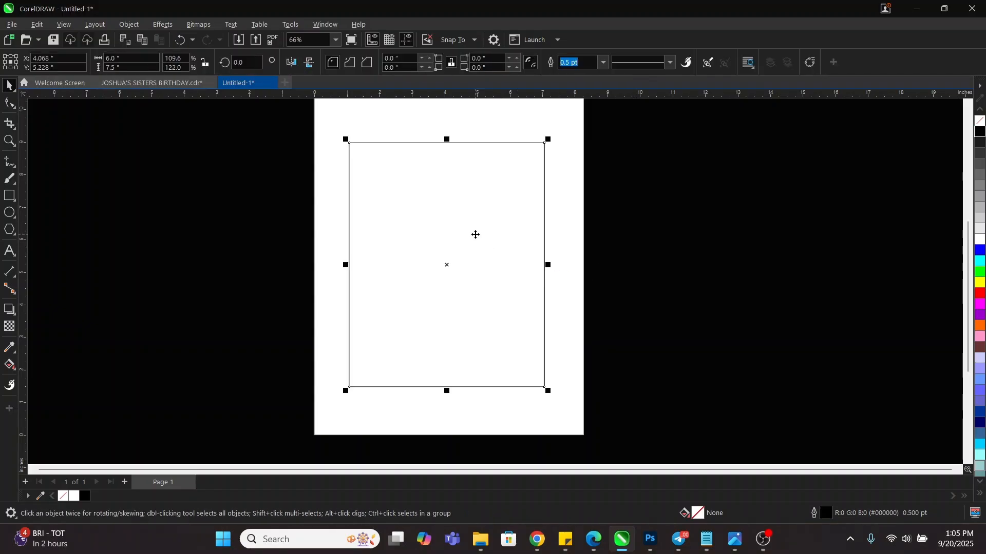
pyautogui.press('p')
pyautogui.scroll(-1, 467, 292)
pyautogui.scroll(3, 457, 165)
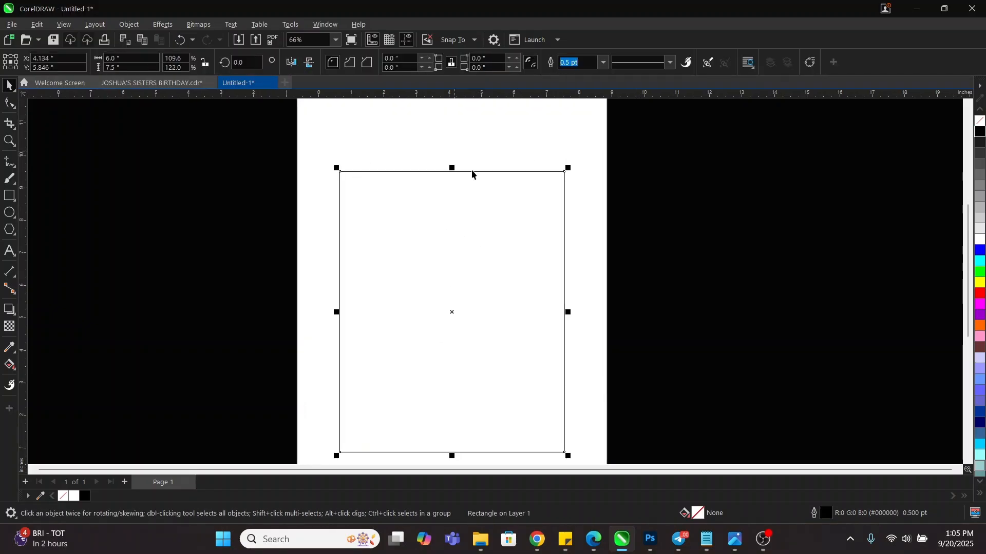
pyautogui.scroll(-3, 439, 215)
pyautogui.scroll(1, 489, 294)
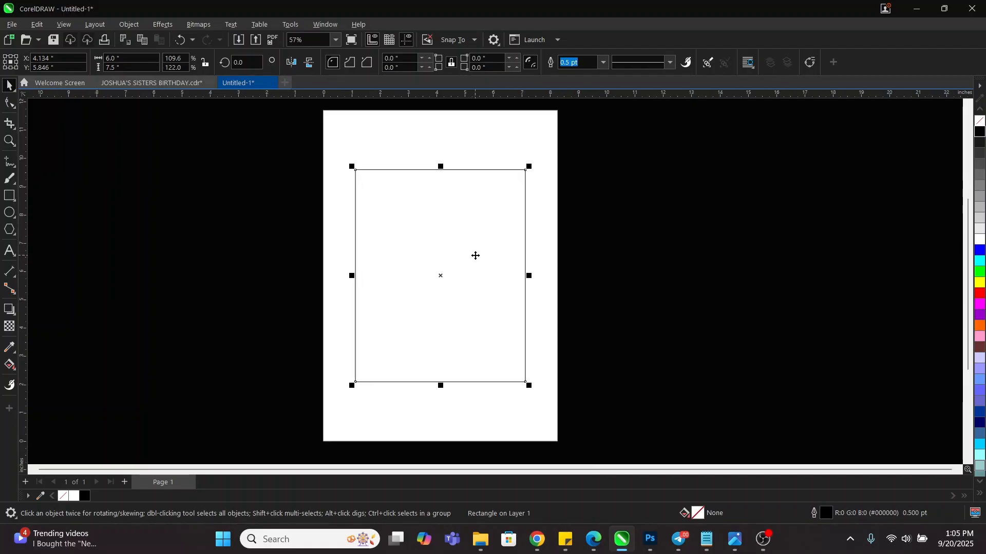
pyautogui.click(513, 224)
pyautogui.scroll(1, 476, 254)
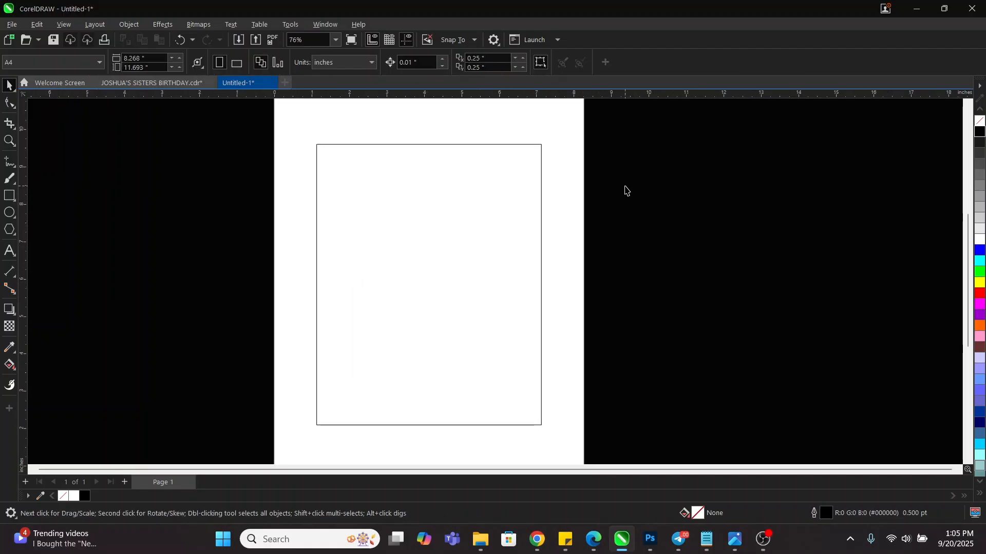
pyautogui.rightClick(625, 190)
# Open the Import dialog on the BIRTHDAY FLYER folder and select the 40 artwork
pyautogui.click(657, 255)
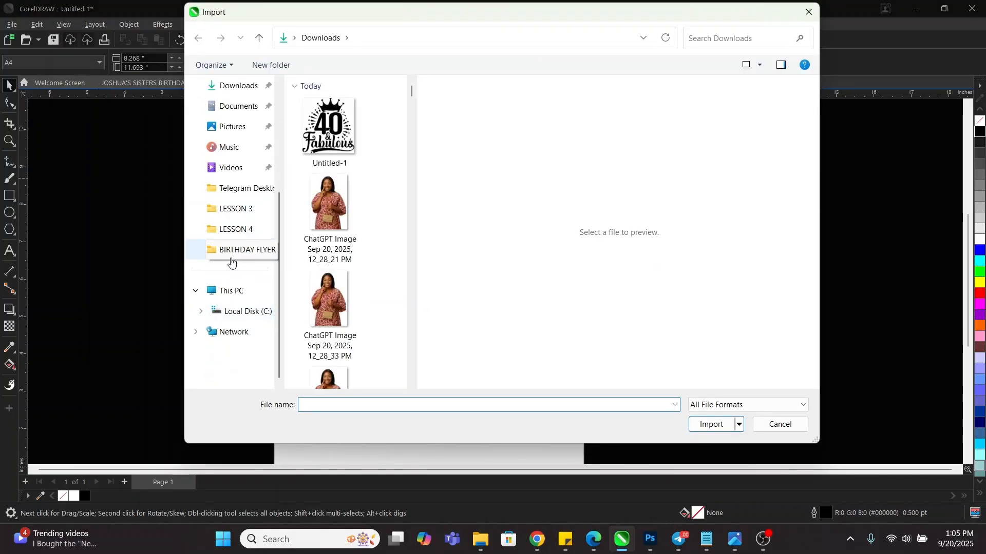
pyautogui.click(233, 251)
pyautogui.click(329, 100)
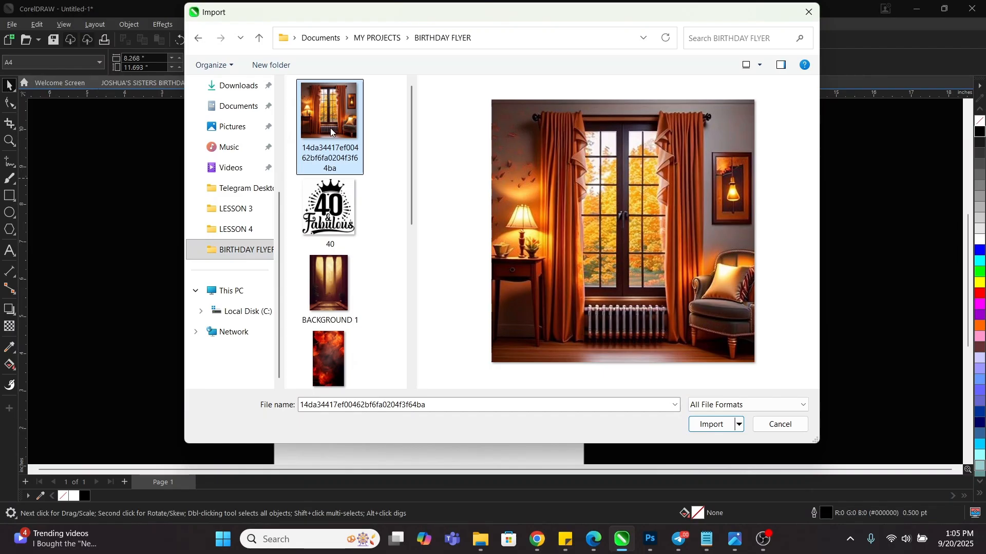
pyautogui.scroll(-3, 333, 148)
pyautogui.scroll(3, 333, 149)
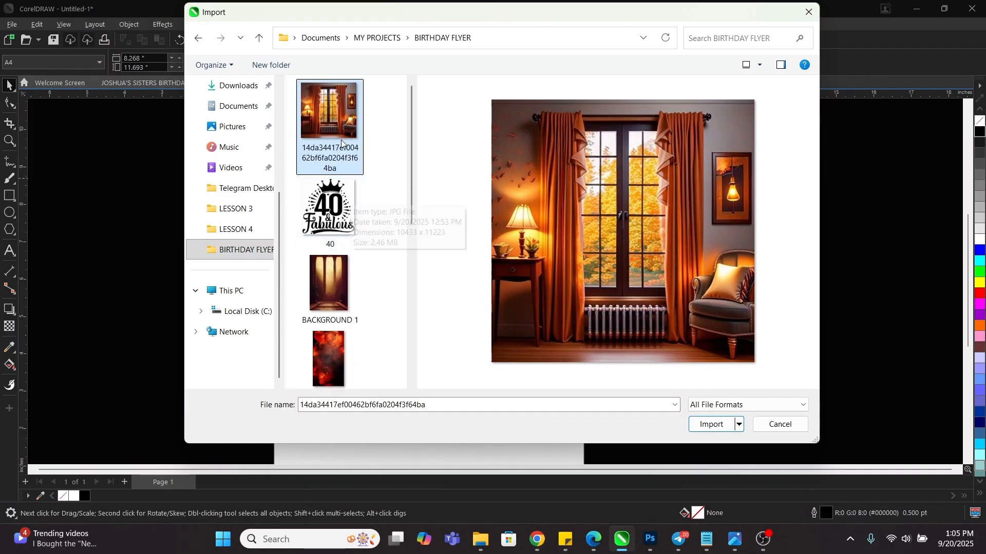
pyautogui.keyDown('ctrl'); pyautogui.click(320, 203); pyautogui.keyUp('ctrl')
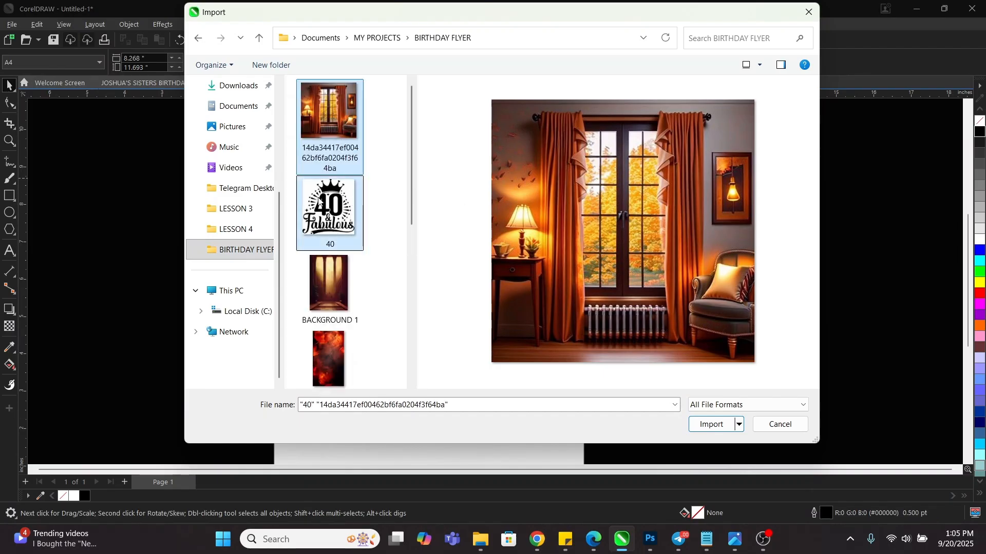
pyautogui.click(333, 210)
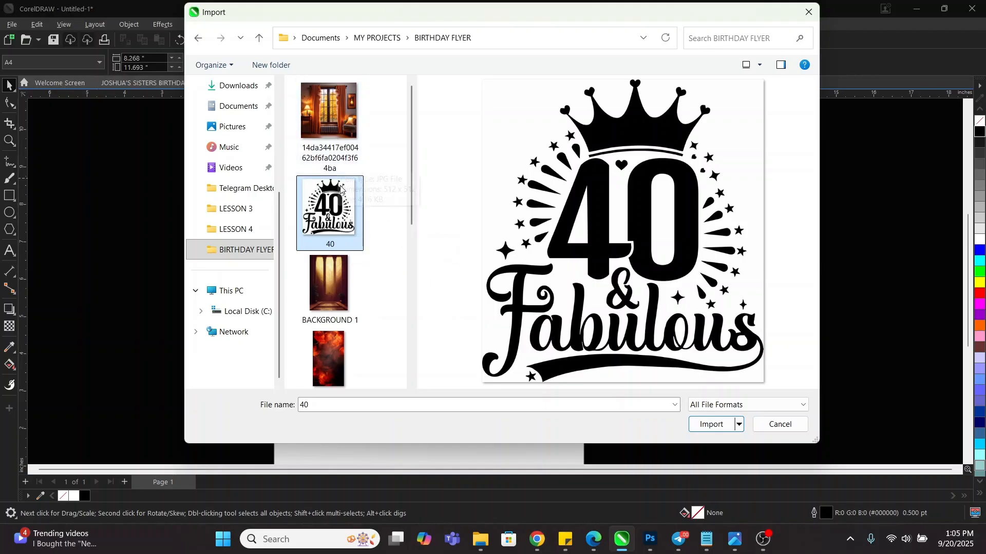
# Add the room photo, BACKGROUND 1, BACKGROUND 2, PICTURE copy2 and PICTURE copy to the selection
pyautogui.keyDown('ctrl'); pyautogui.click(329, 112); pyautogui.keyUp('ctrl')
pyautogui.keyDown('ctrl'); pyautogui.click(336, 279); pyautogui.keyUp('ctrl')
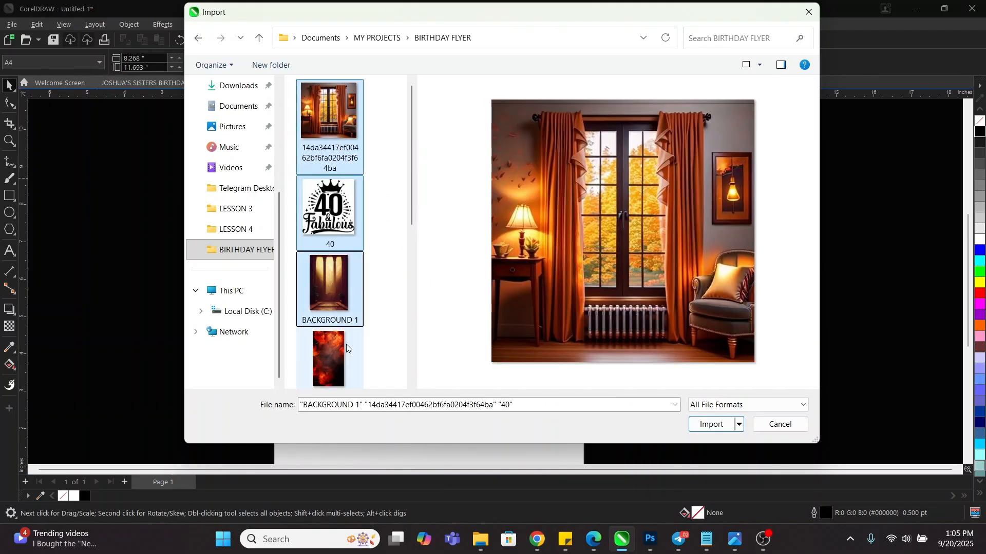
pyautogui.keyDown('ctrl'); pyautogui.click(329, 368); pyautogui.keyUp('ctrl')
pyautogui.scroll(-5, 329, 359)
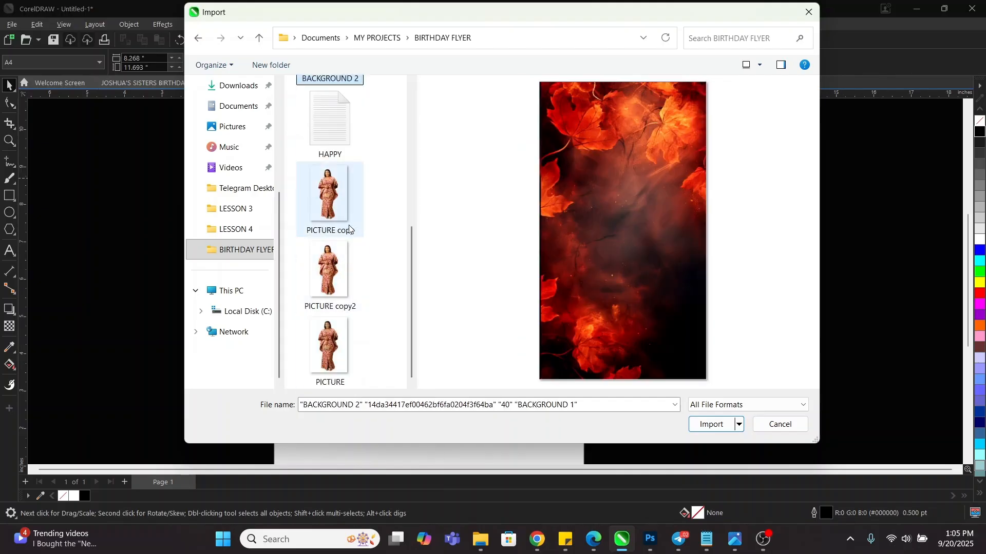
pyautogui.keyDown('ctrl'); pyautogui.click(332, 267); pyautogui.keyUp('ctrl')
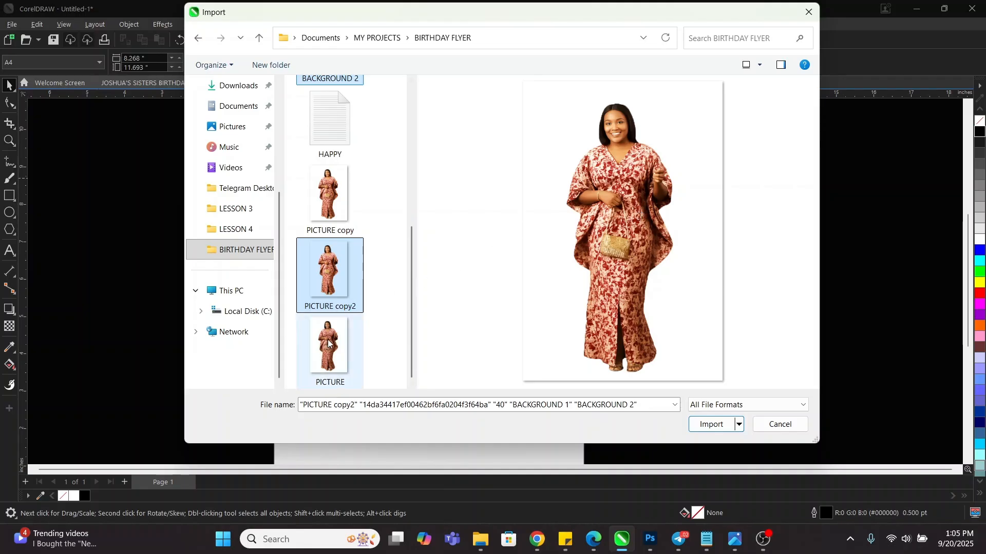
pyautogui.keyDown('ctrl'); pyautogui.click(353, 214); pyautogui.keyUp('ctrl')
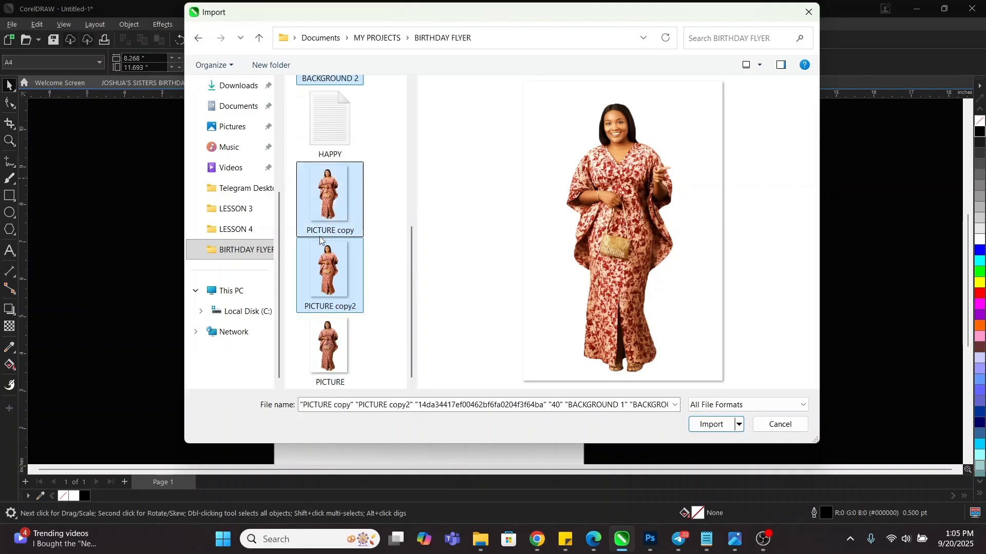
pyautogui.scroll(4, 326, 244)
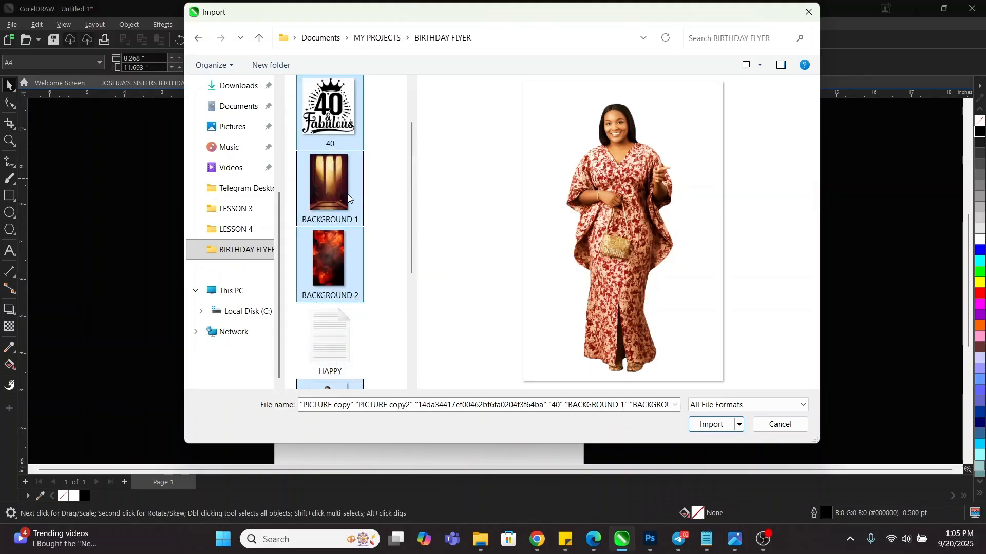
pyautogui.scroll(-4, 330, 352)
# Place the six imported images beside the page and move the fiery background onto the frame
pyautogui.click(711, 424)
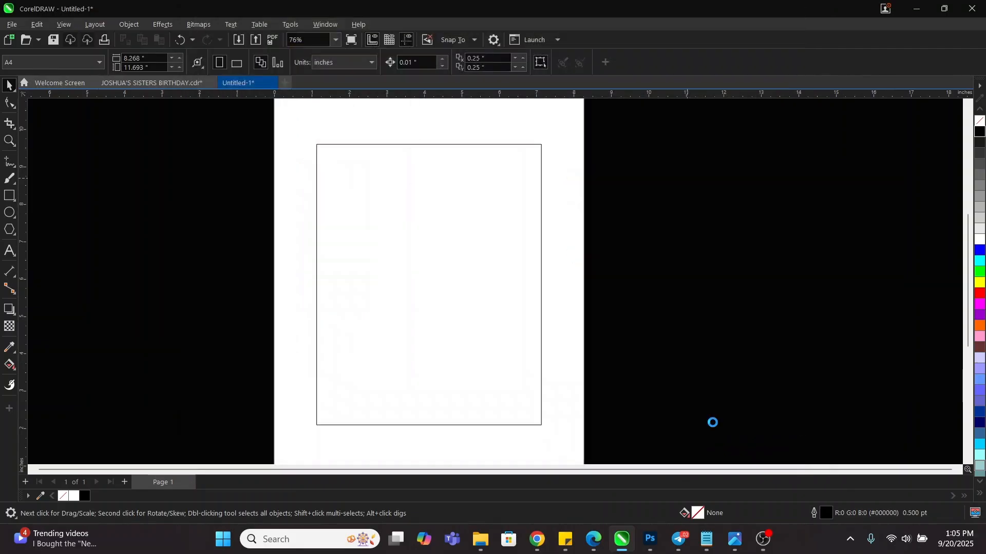
pyautogui.click(656, 256)
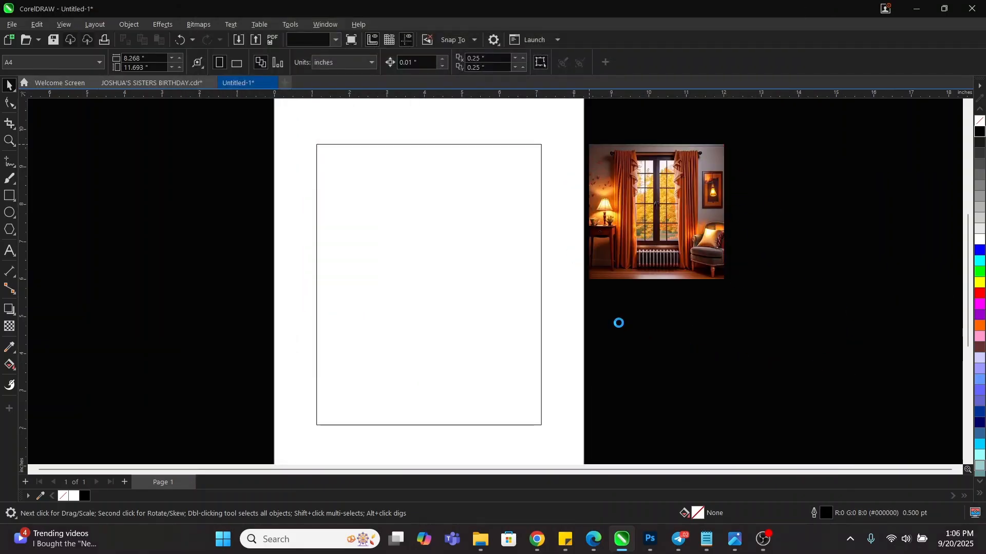
pyautogui.moveTo(609, 312); pyautogui.dragTo(750, 418)
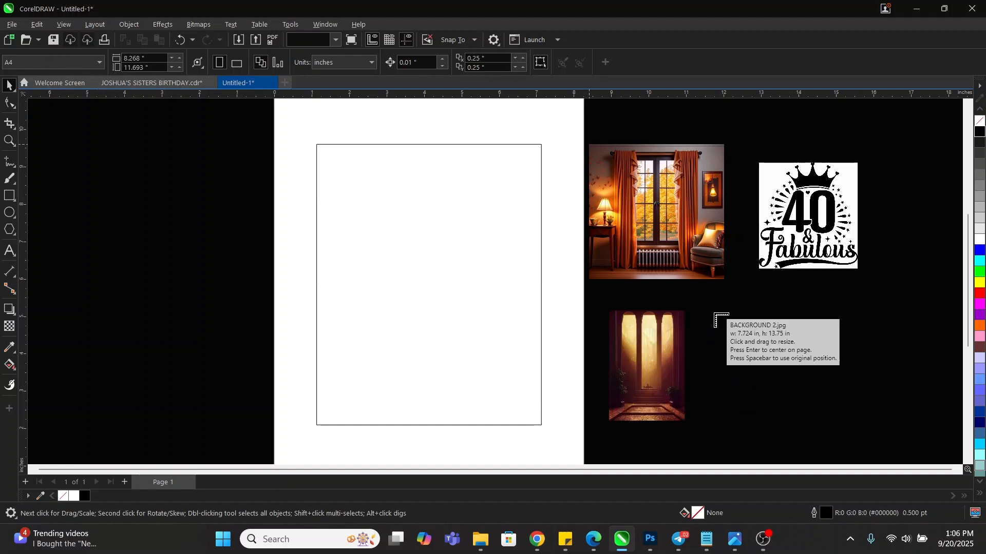
pyautogui.moveTo(712, 312); pyautogui.dragTo(824, 430)
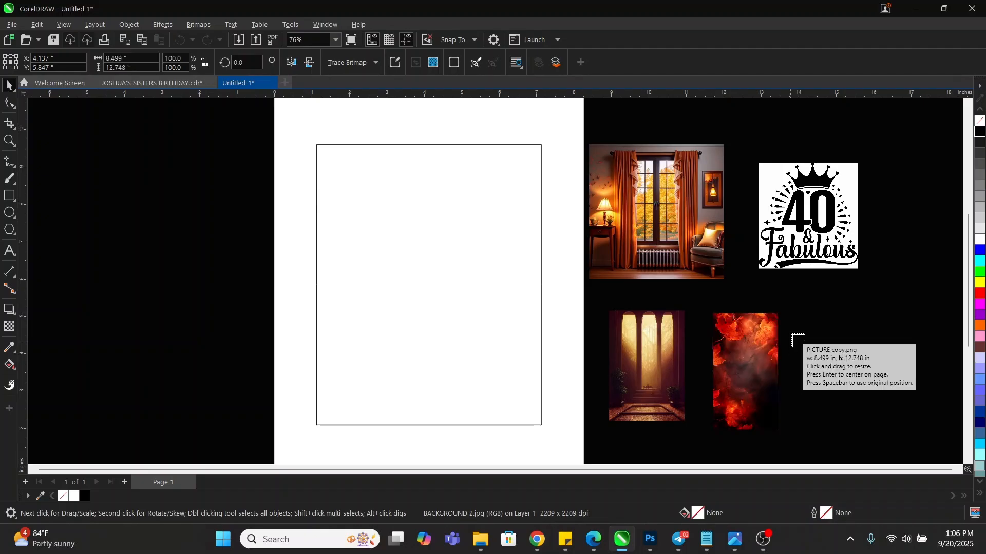
pyautogui.moveTo(781, 313); pyautogui.dragTo(846, 410)
pyautogui.moveTo(857, 311); pyautogui.dragTo(923, 408)
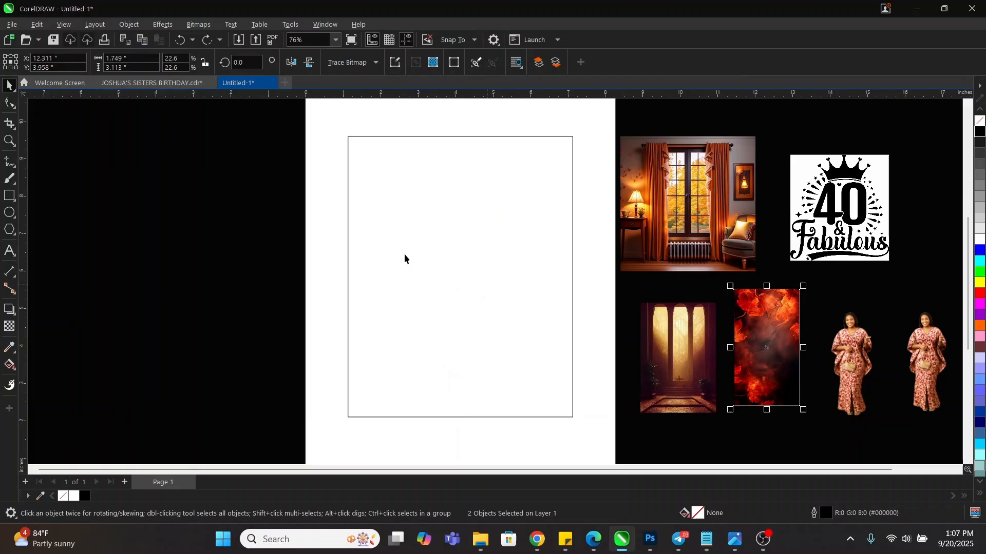
pyautogui.click(267, 232)
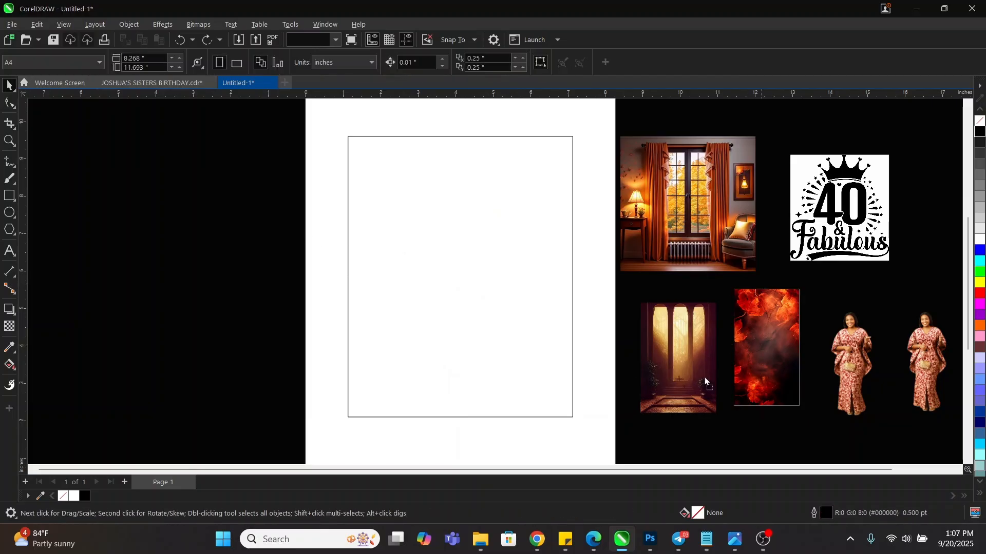
pyautogui.moveTo(761, 346); pyautogui.dragTo(466, 279)
# Centre the fire image on the rectangle frame
pyautogui.keyDown('shift'); pyautogui.click(541, 261); pyautogui.keyUp('shift')
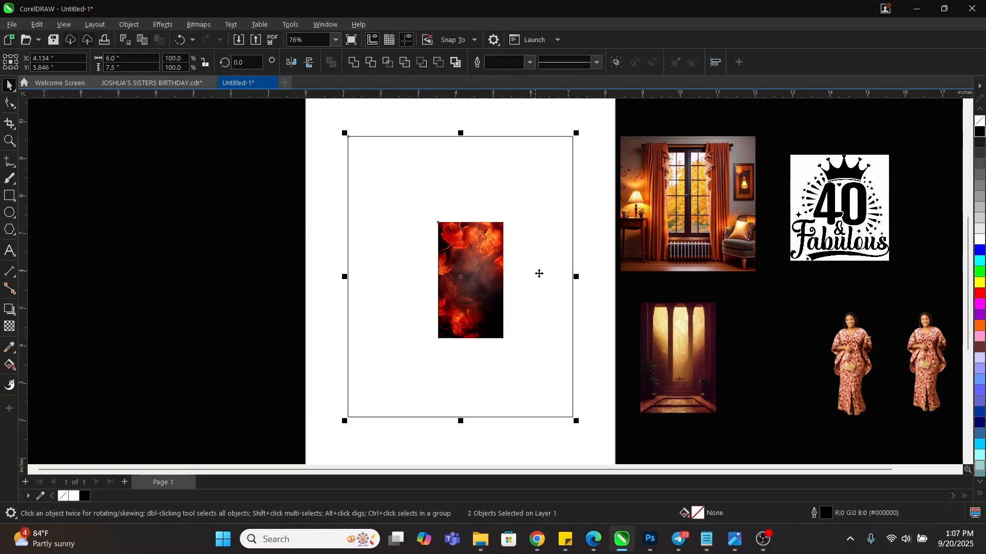
pyautogui.press('e')
pyautogui.press('c')
pyautogui.click(334, 308)
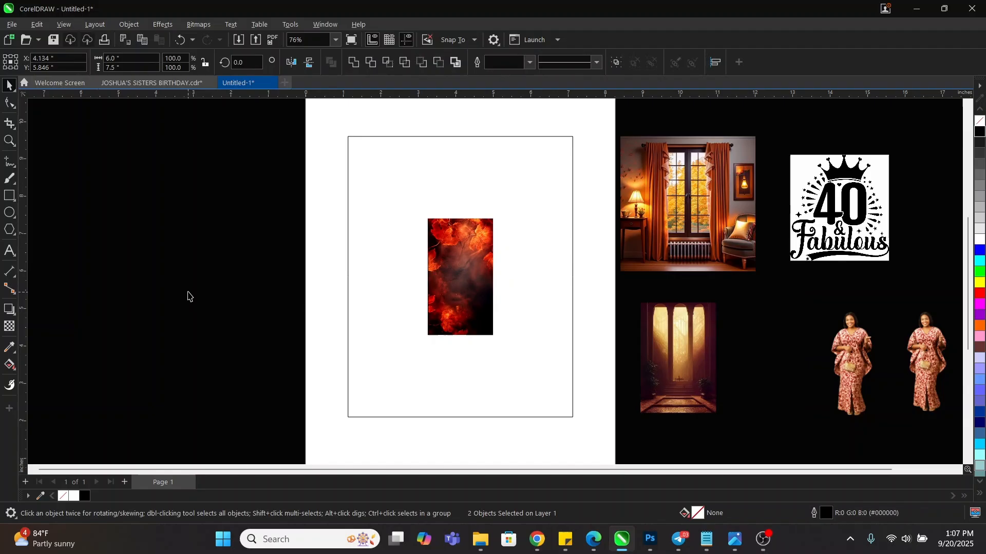
# PowerClip the fire image inside the rectangle frame
pyautogui.click(460, 247)
pyautogui.rightClick(460, 245)
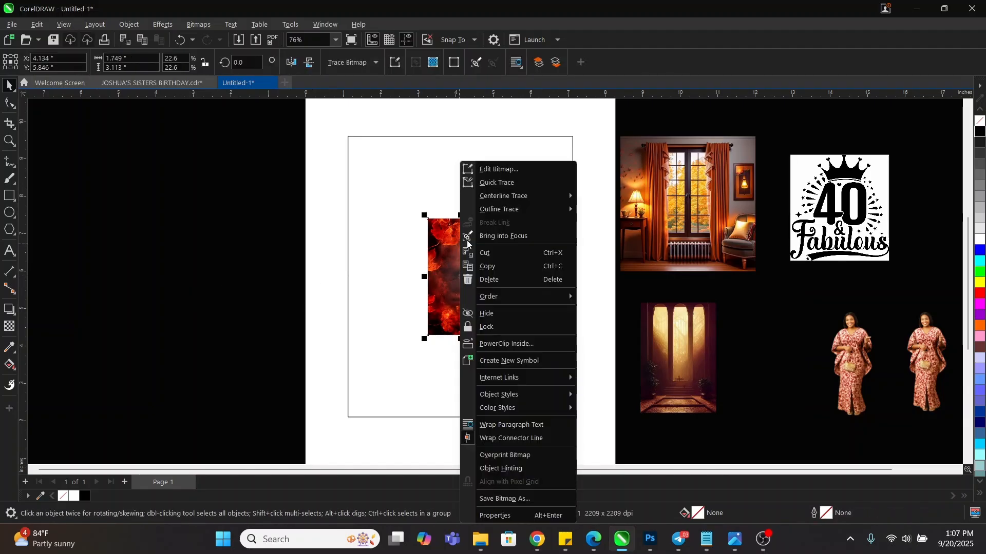
pyautogui.click(514, 343)
pyautogui.click(521, 238)
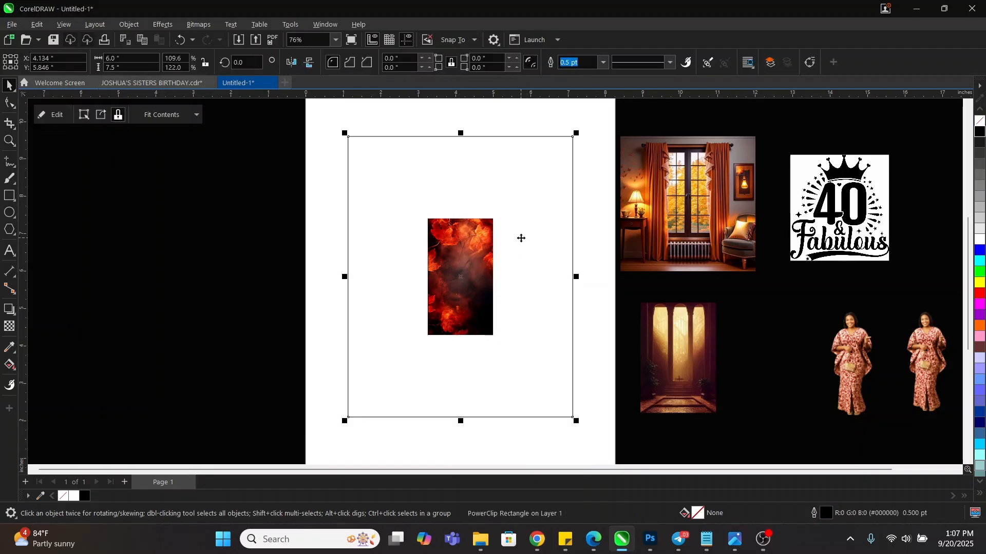
pyautogui.hotkey('ctrl', 'z')
pyautogui.click(259, 260)
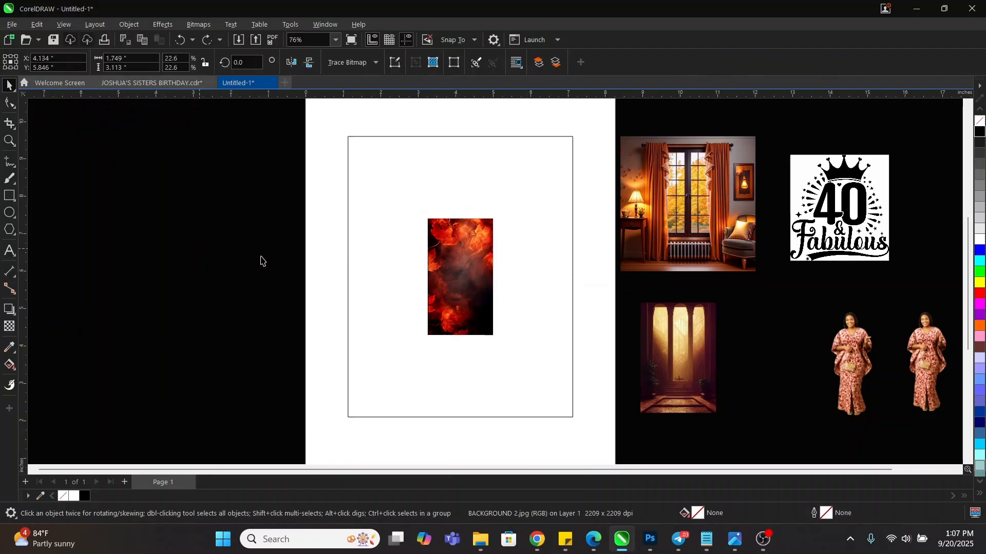
pyautogui.click(460, 243)
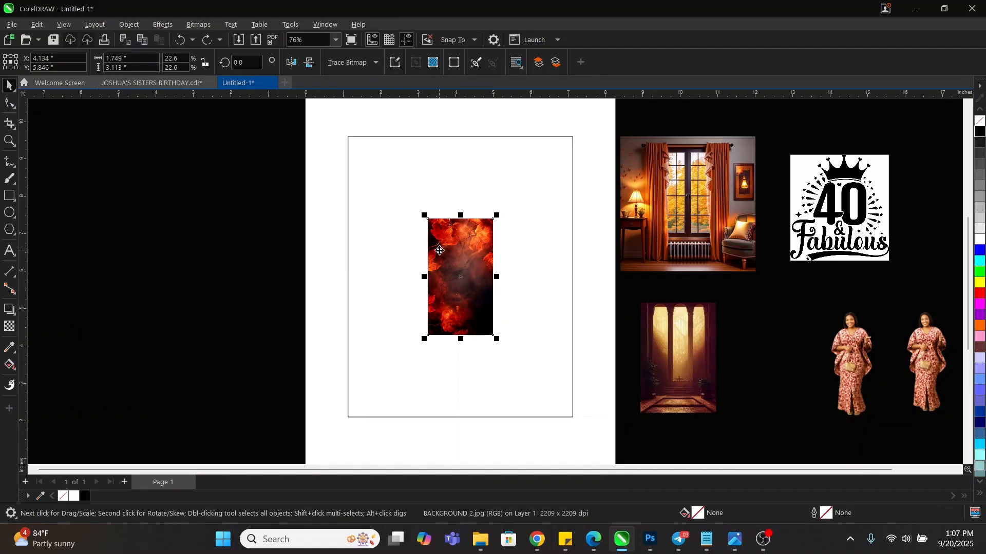
pyautogui.rightClick(440, 250)
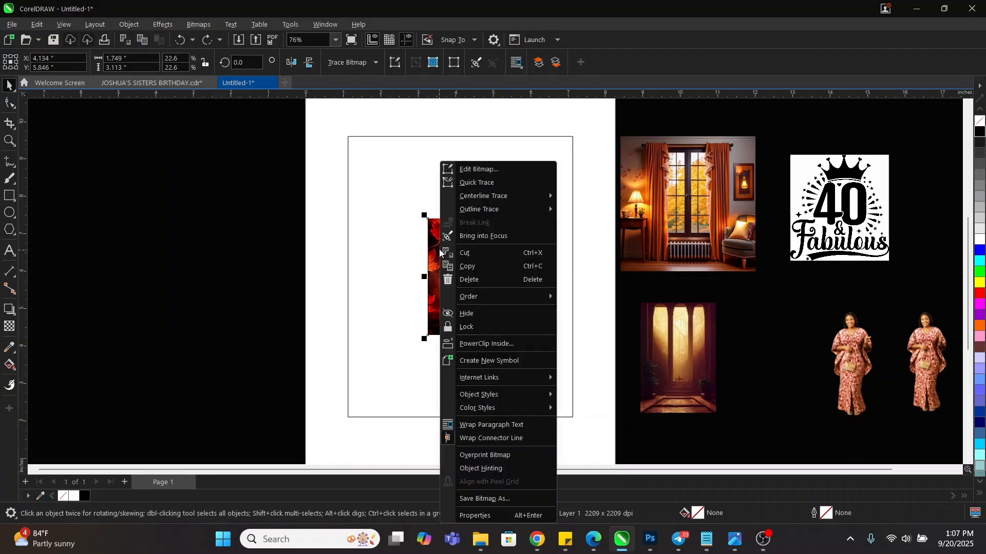
pyautogui.click(488, 347)
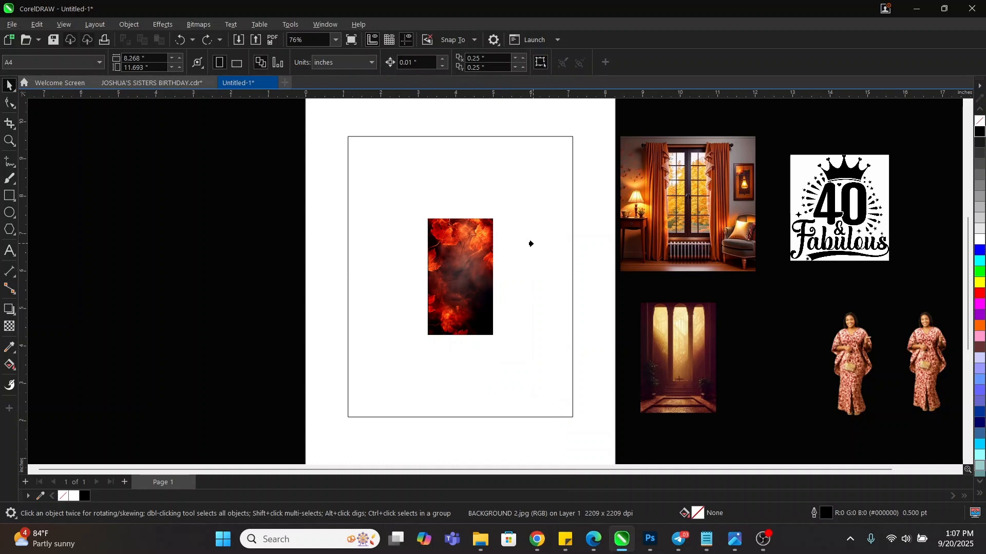
pyautogui.click(530, 244)
# Test-move the framed fire image left and undo it, keeping it centred on the page
pyautogui.click(246, 264)
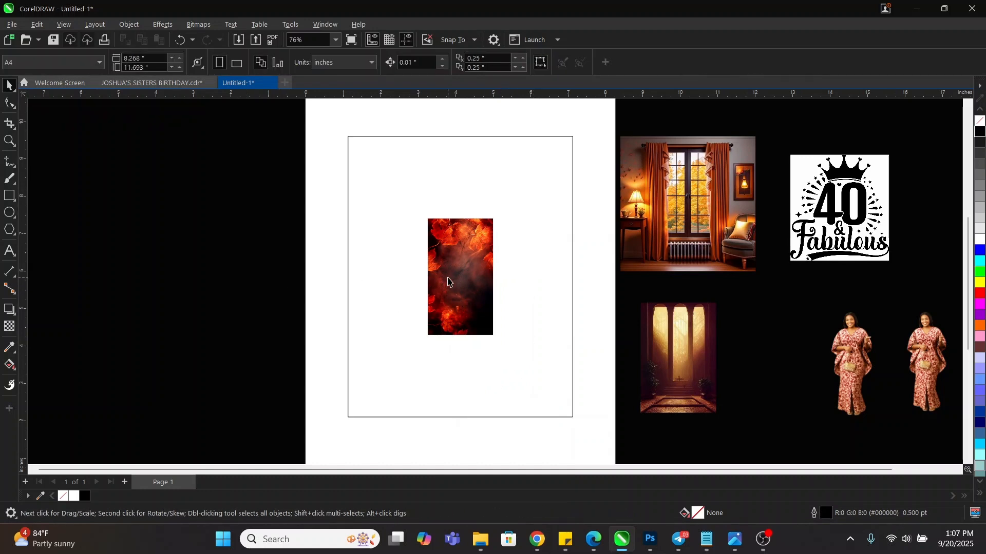
pyautogui.moveTo(448, 277); pyautogui.dragTo(285, 269)
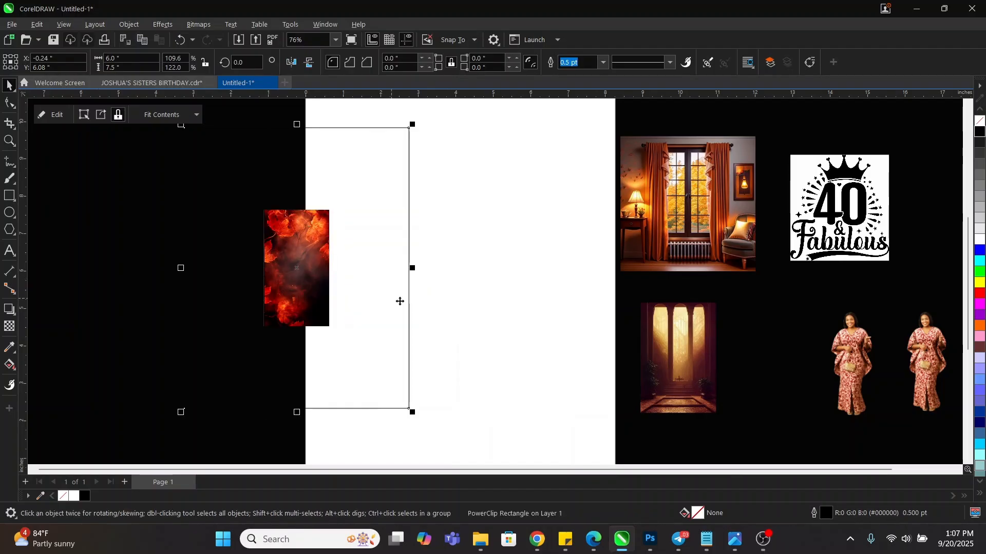
pyautogui.hotkey('ctrl', 'z')
pyautogui.click(245, 280)
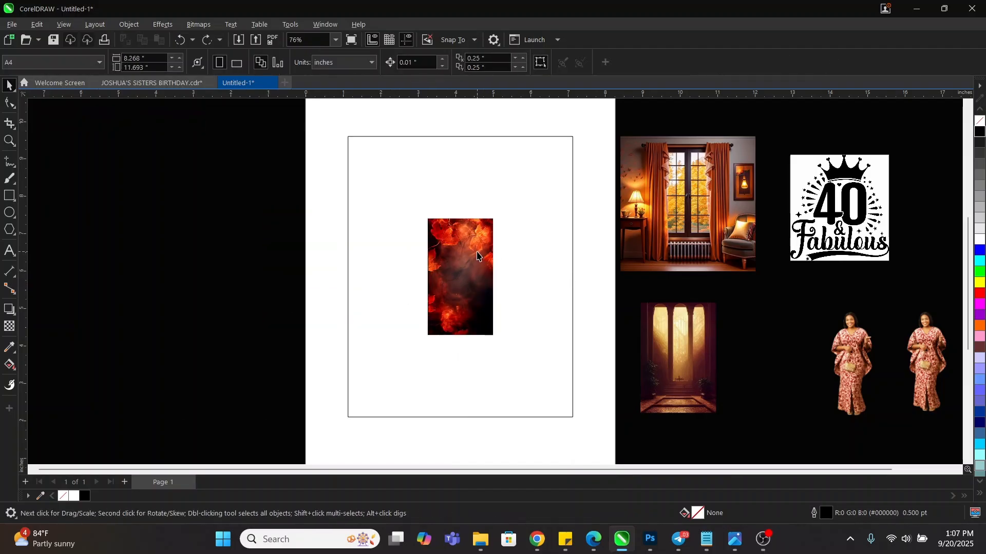
pyautogui.rightClick(455, 186)
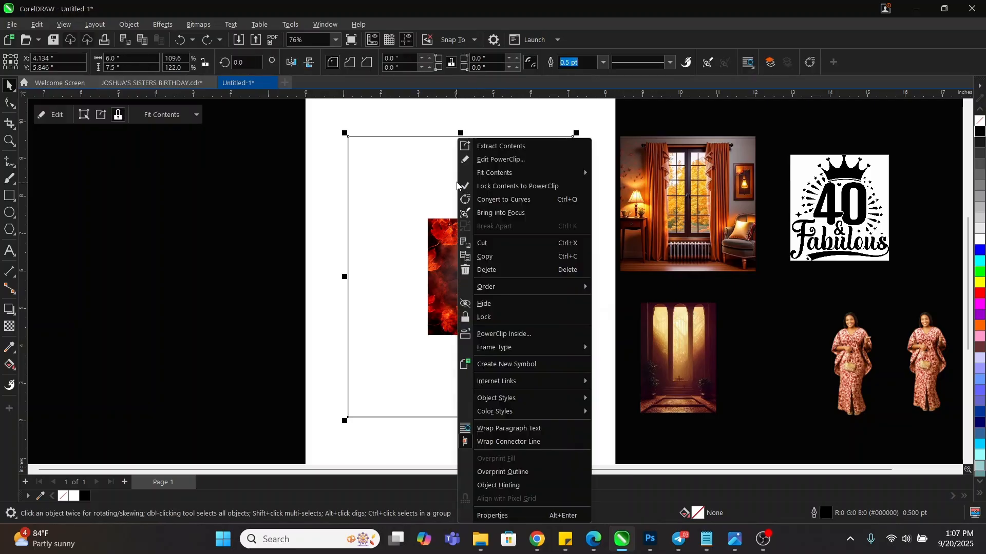
# Enter PowerClip editing and try several enlargements and stretches of the fire image, undoing each
pyautogui.click(486, 160)
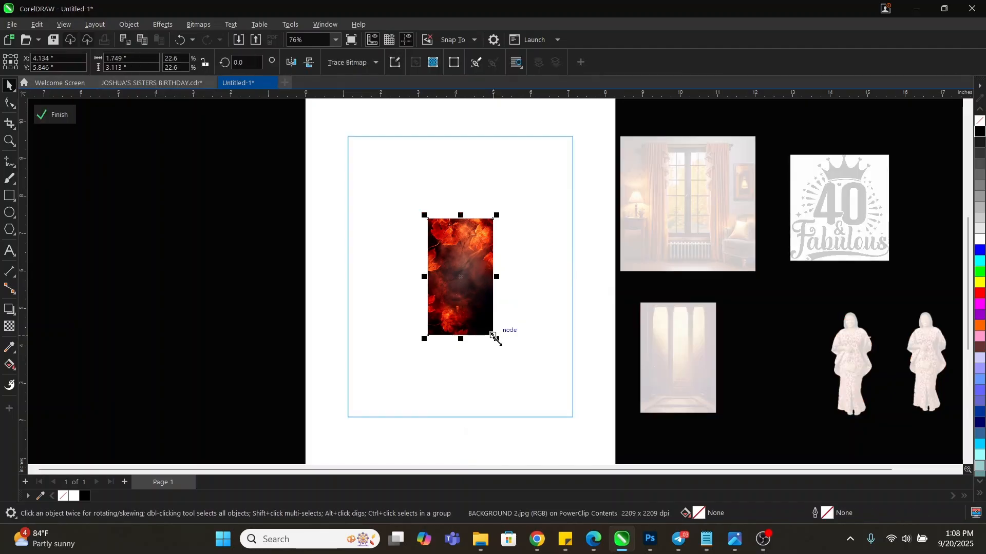
pyautogui.moveTo(492, 335); pyautogui.dragTo(548, 400)
pyautogui.hotkey('ctrl', 'z')
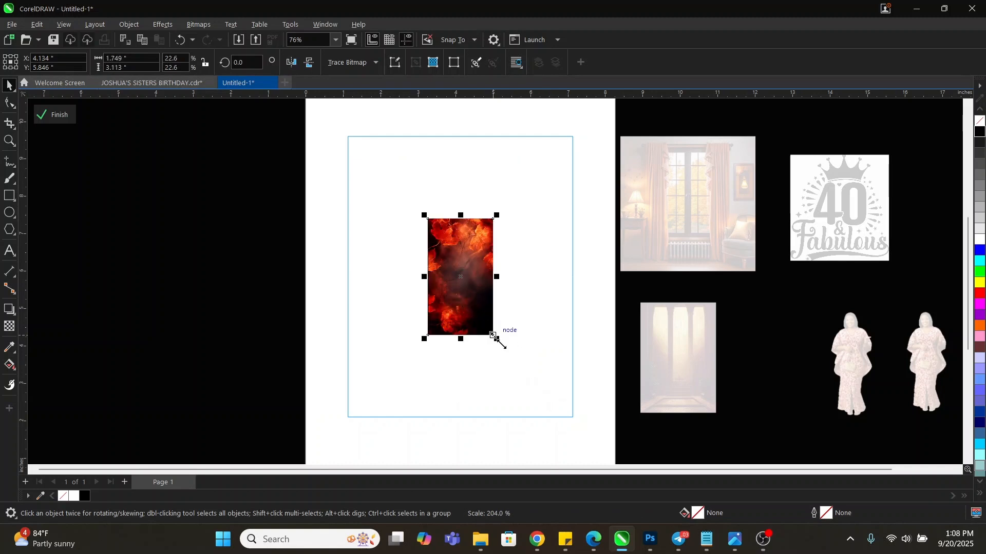
pyautogui.moveTo(497, 341); pyautogui.dragTo(519, 374)
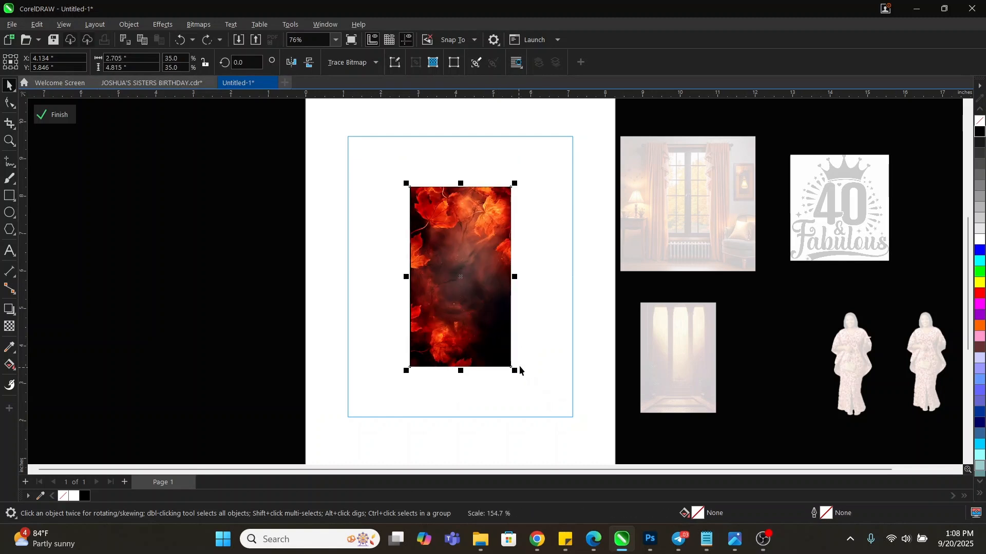
pyautogui.hotkey('ctrl', 'z')
pyautogui.moveTo(498, 277); pyautogui.dragTo(566, 282)
pyautogui.moveTo(499, 277); pyautogui.dragTo(603, 273)
pyautogui.click(433, 278)
pyautogui.moveTo(499, 276); pyautogui.dragTo(636, 278)
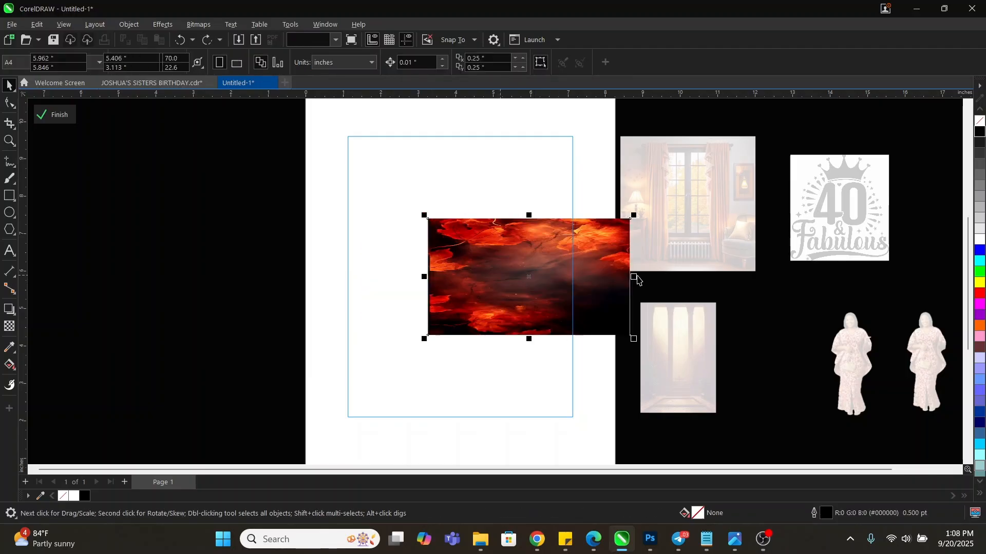
pyautogui.hotkey('ctrl', 'z')
pyautogui.moveTo(460, 215); pyautogui.dragTo(465, 139)
pyautogui.hotkey('ctrl', 'z')
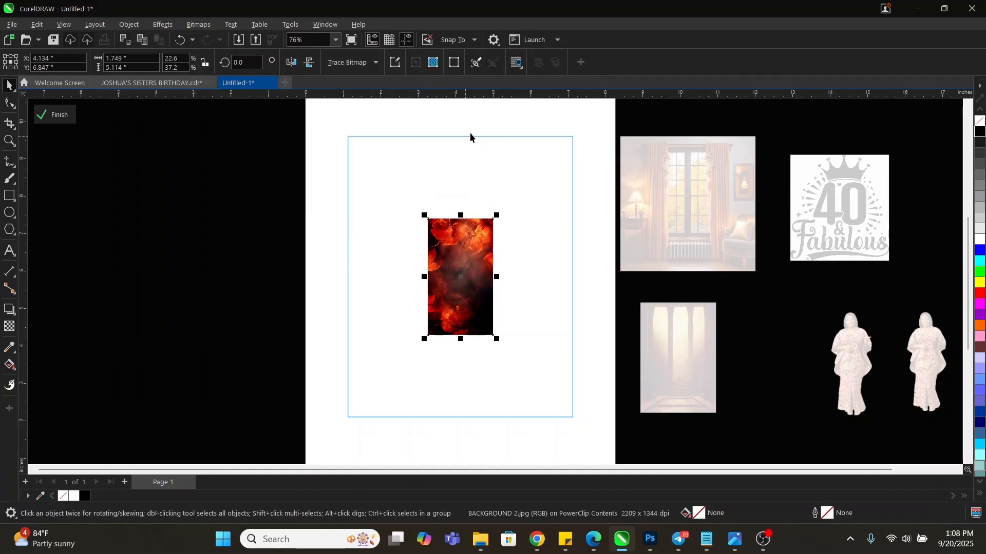
pyautogui.moveTo(461, 215); pyautogui.dragTo(460, 269)
pyautogui.hotkey('ctrl', 'z')
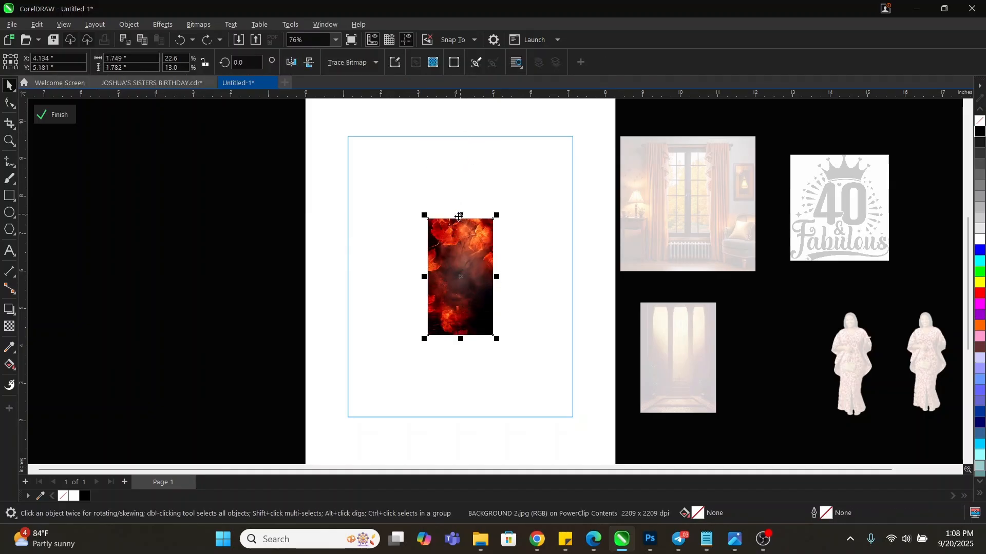
pyautogui.moveTo(461, 214); pyautogui.dragTo(461, 154)
pyautogui.hotkey('ctrl', 'z')
pyautogui.moveTo(493, 277); pyautogui.dragTo(570, 285)
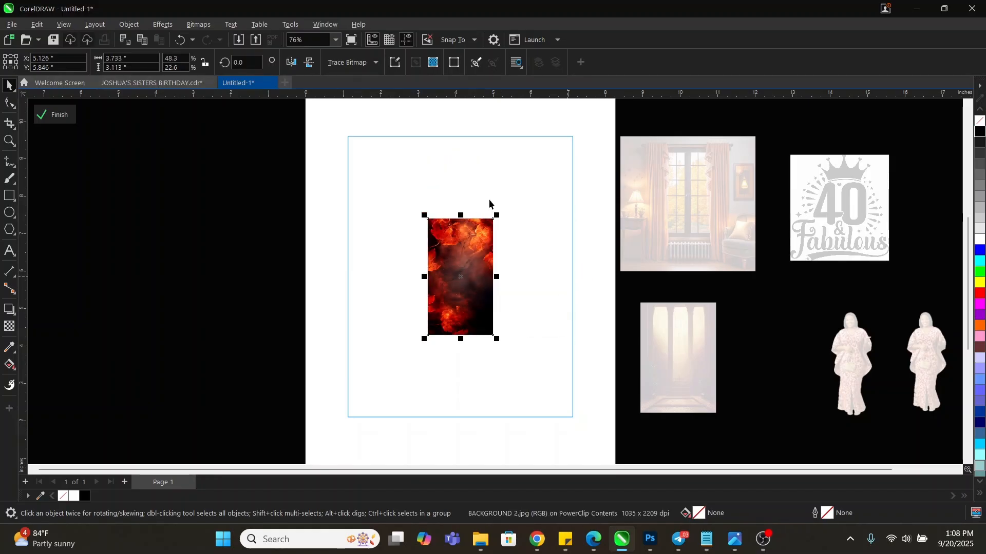
pyautogui.hotkey('ctrl', 'z')
# Scale the fire image up proportionally until it covers the whole frame
pyautogui.moveTo(494, 215); pyautogui.dragTo(517, 204)
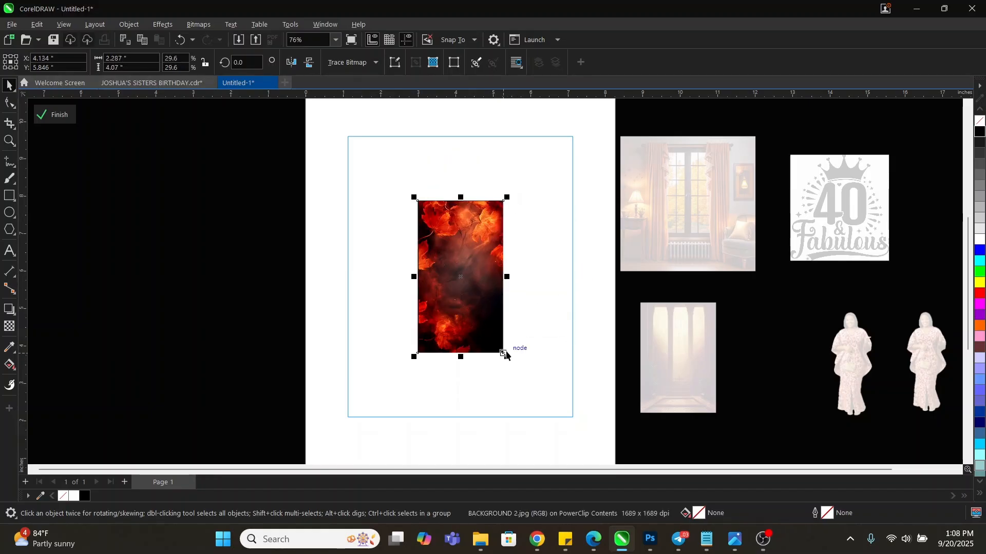
pyautogui.moveTo(507, 352); pyautogui.dragTo(524, 388)
pyautogui.hotkey('ctrl', 'z')
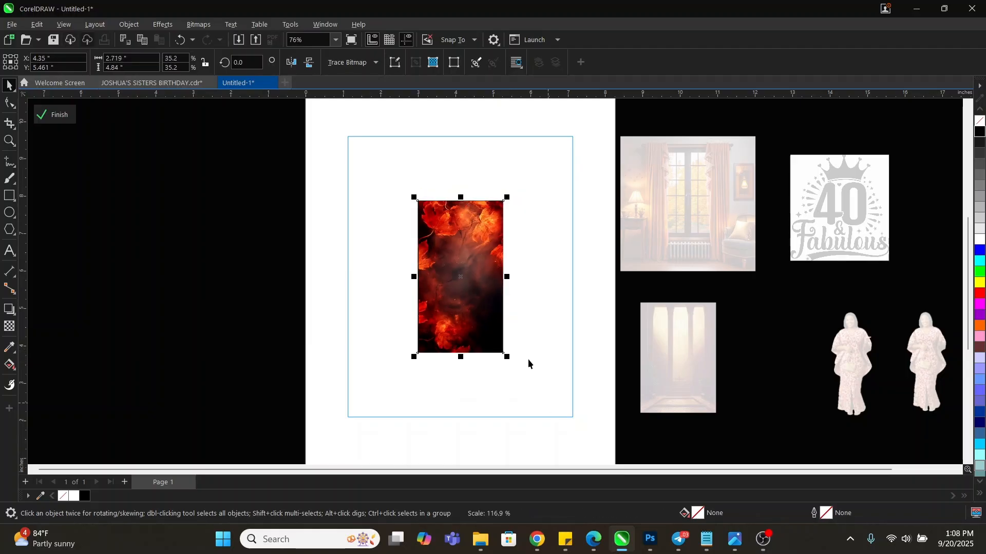
pyautogui.moveTo(506, 357); pyautogui.dragTo(564, 416)
pyautogui.hotkey('ctrl', 'z')
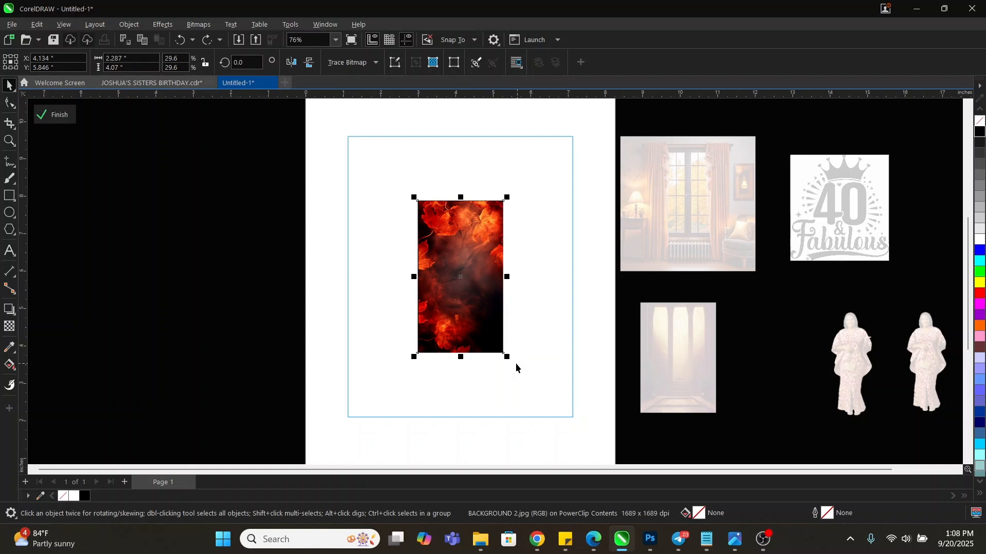
pyautogui.moveTo(506, 356); pyautogui.dragTo(585, 438)
# Shift the enlarged fire image slightly down within the frame
pyautogui.click(591, 364)
pyautogui.scroll(-3, 524, 396)
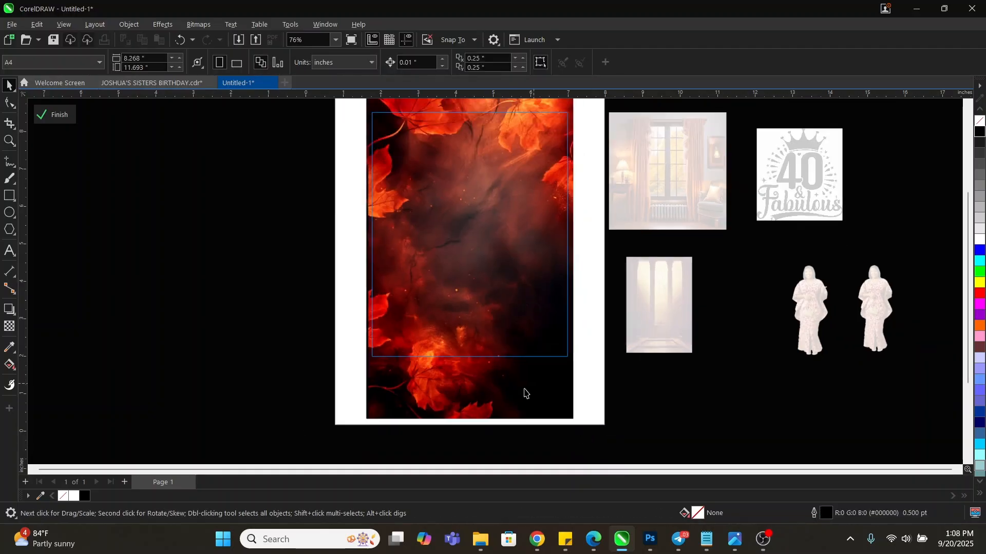
pyautogui.scroll(2, 484, 249)
pyautogui.click(477, 245)
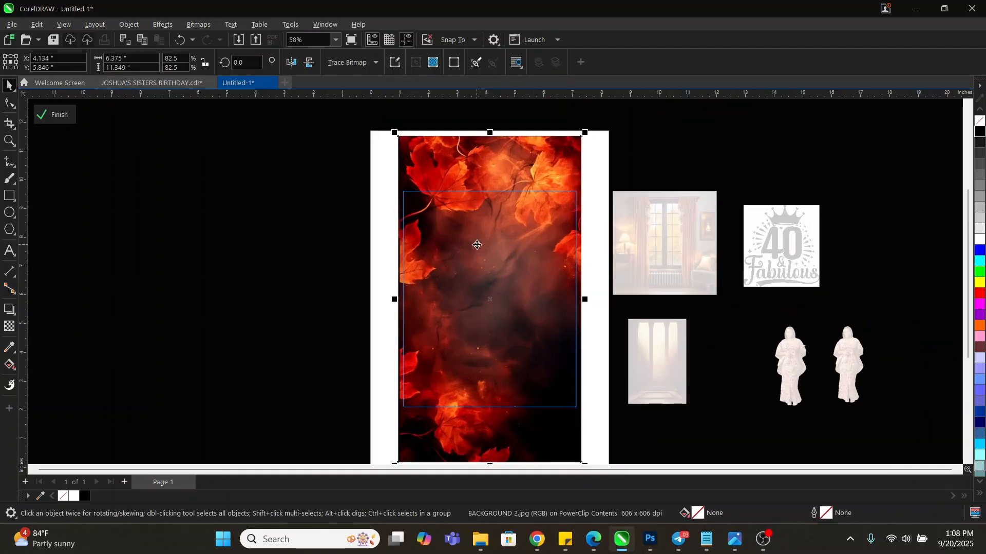
pyautogui.moveTo(483, 241)
pyautogui.mouseDown()
pyautogui.moveTo(485, 271)
pyautogui.moveTo(493, 247)
pyautogui.mouseUp()
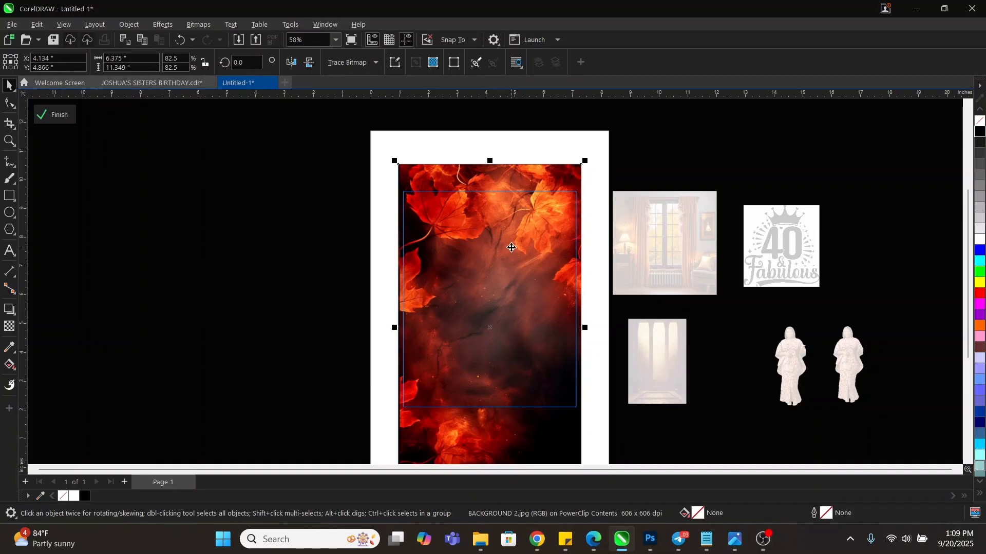
# Apply a Gaussian Blur to the fire background and set its radius to 37.29
pyautogui.click(163, 24)
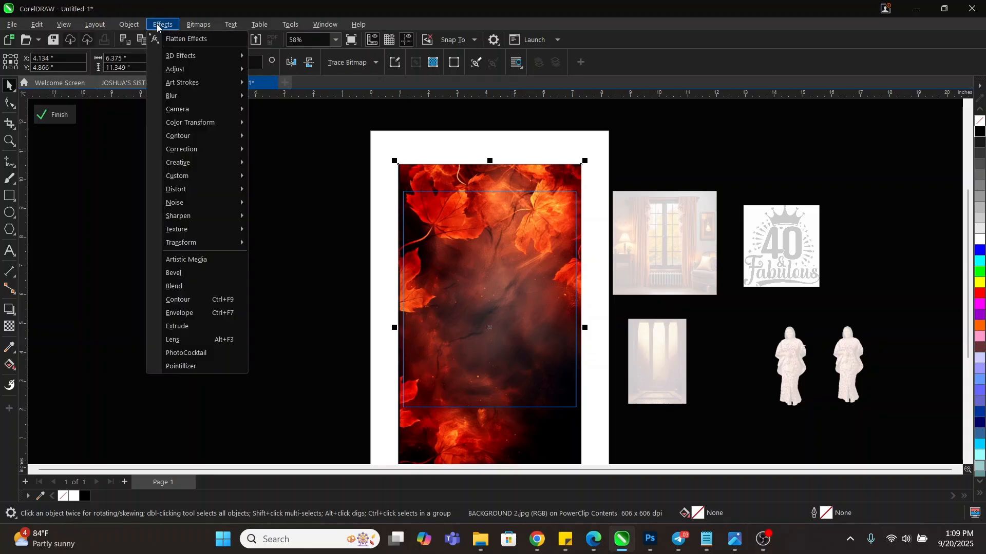
pyautogui.moveTo(190, 97)
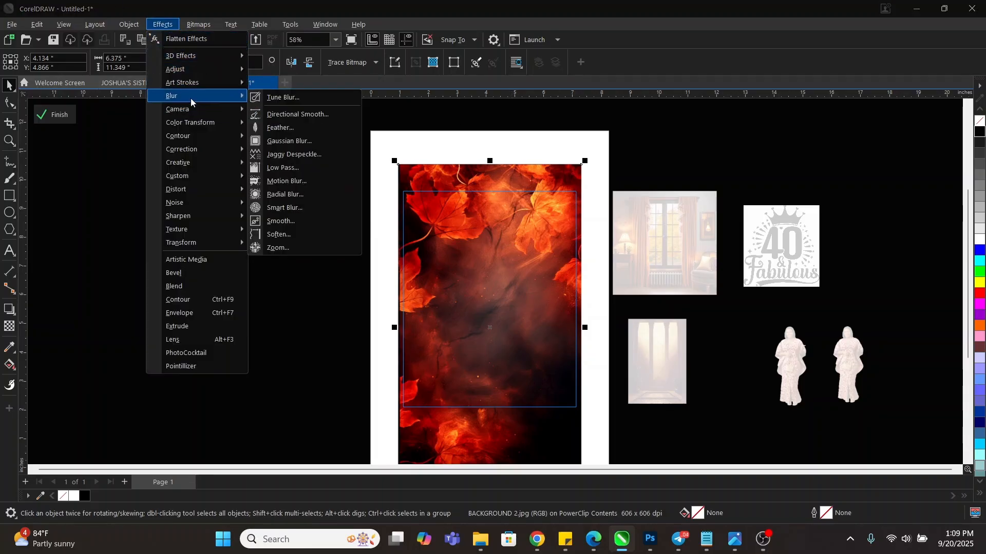
pyautogui.click(298, 141)
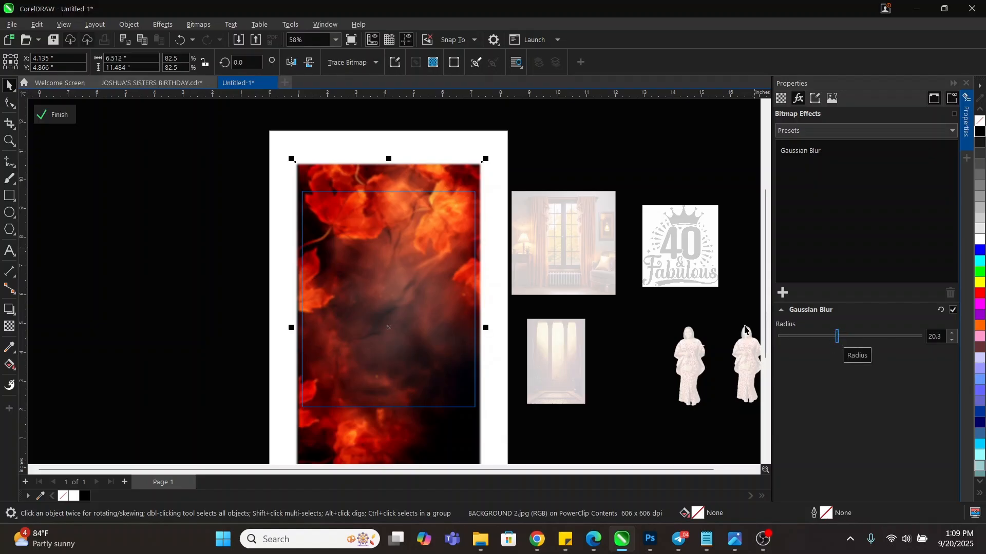
pyautogui.click(780, 338)
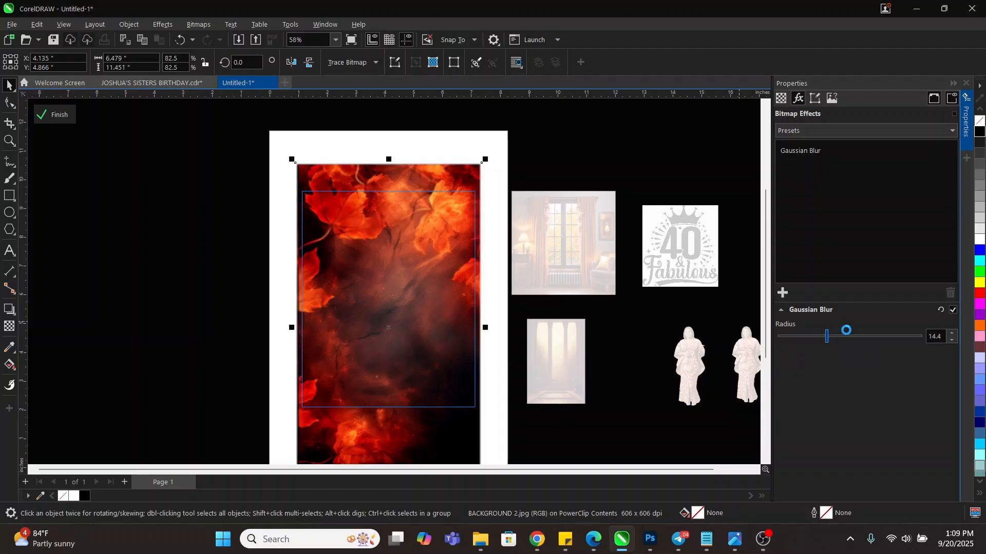
pyautogui.click(843, 337)
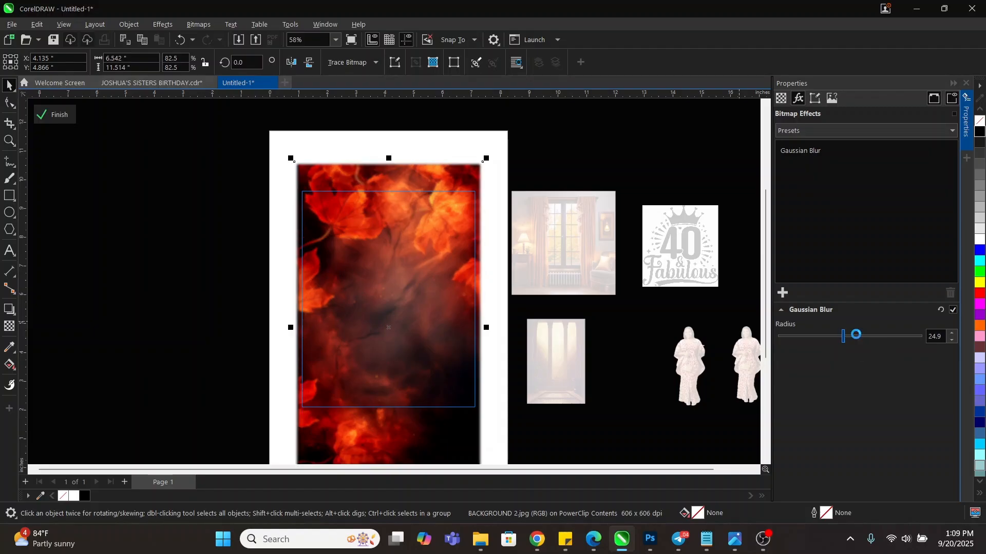
pyautogui.click(855, 336)
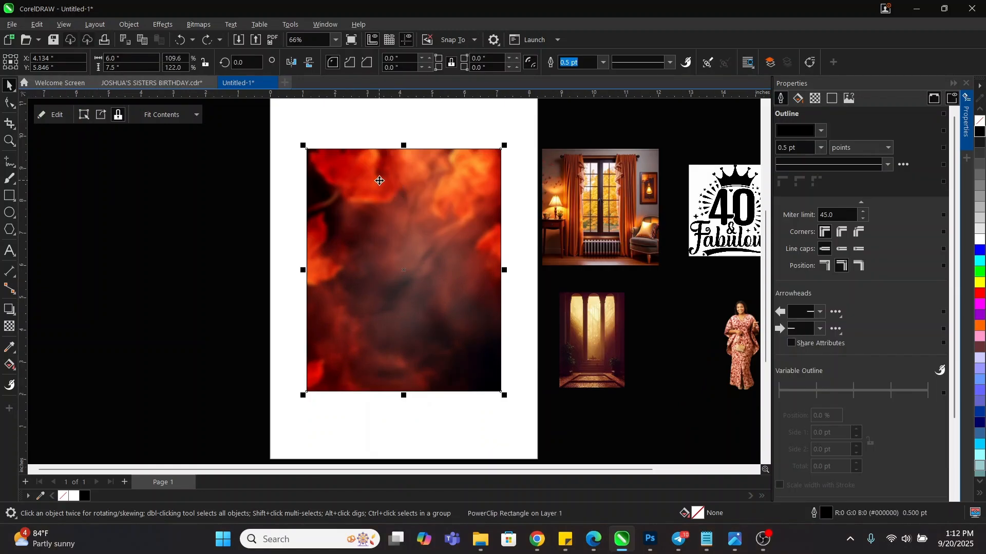
# Enter and leave the fire frame's PowerClip editing several times, finishing with its contents open
pyautogui.doubleClick(379, 181)
pyautogui.doubleClick(186, 172)
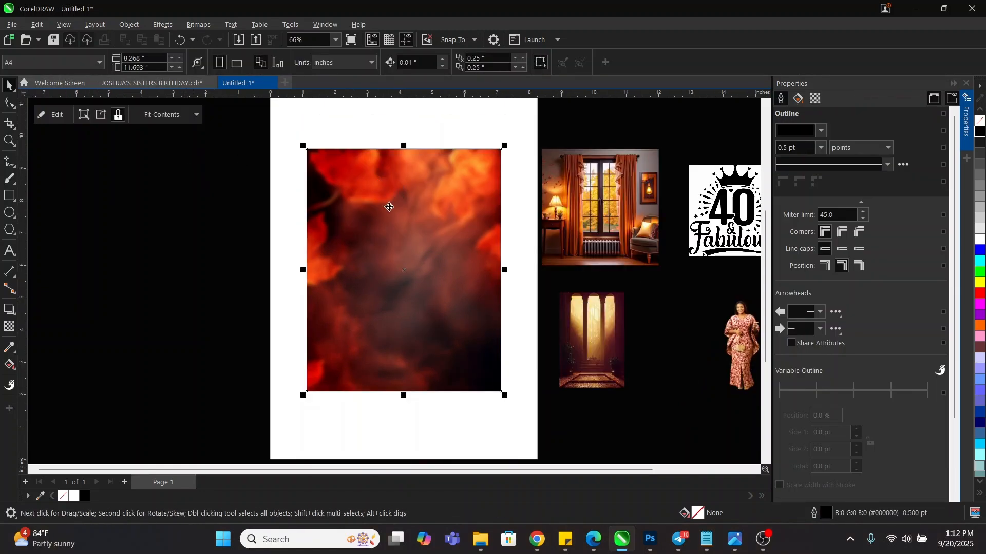
pyautogui.doubleClick(412, 189)
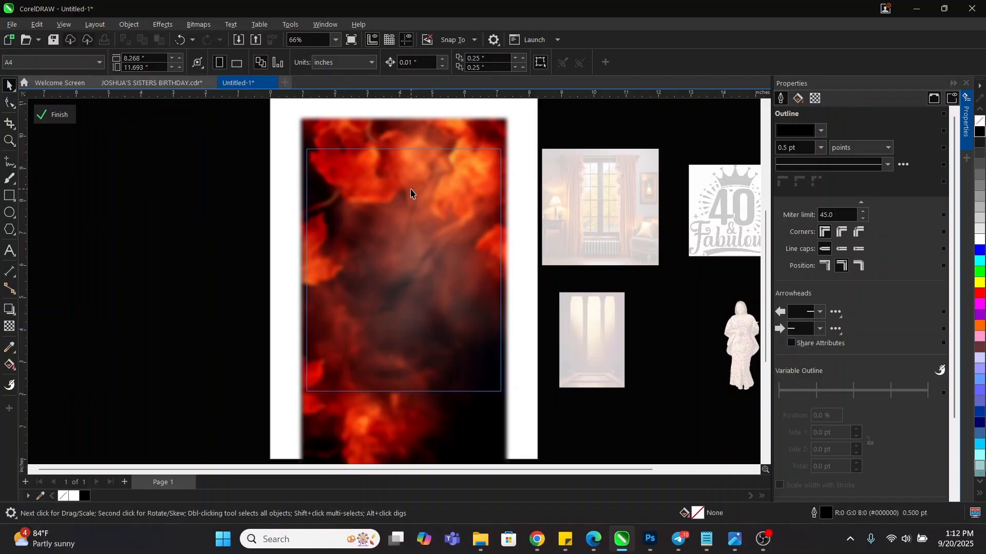
pyautogui.doubleClick(157, 220)
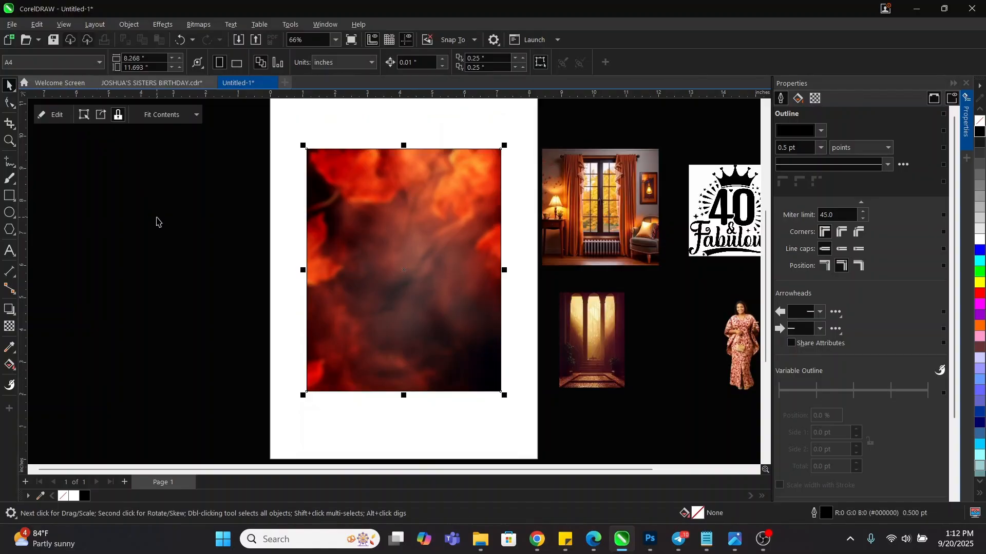
pyautogui.rightClick(403, 199)
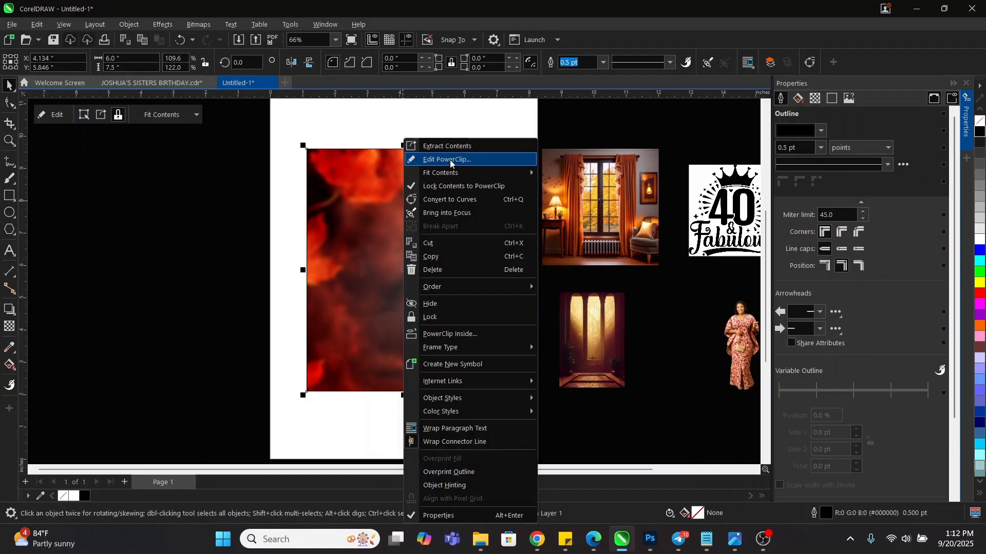
pyautogui.click(188, 223)
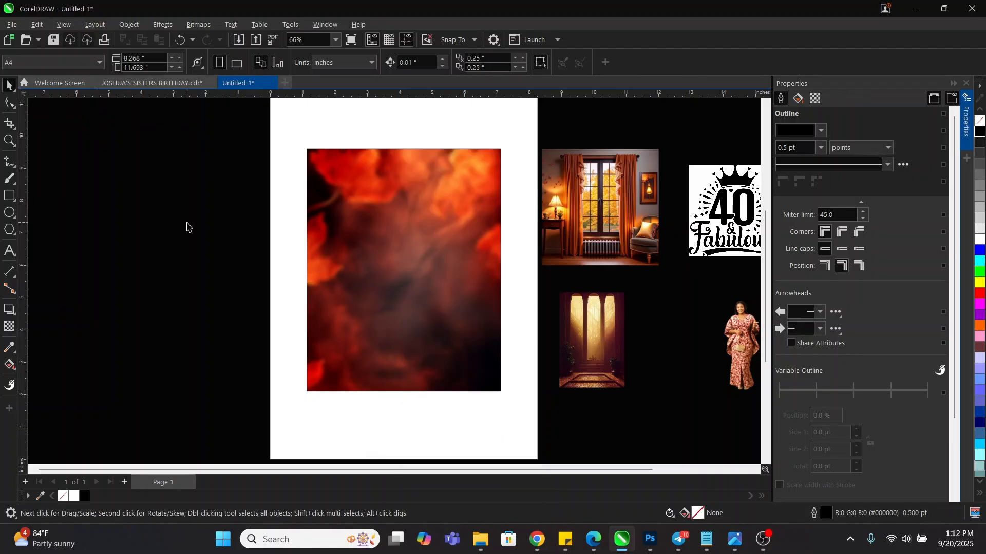
pyautogui.doubleClick(446, 209)
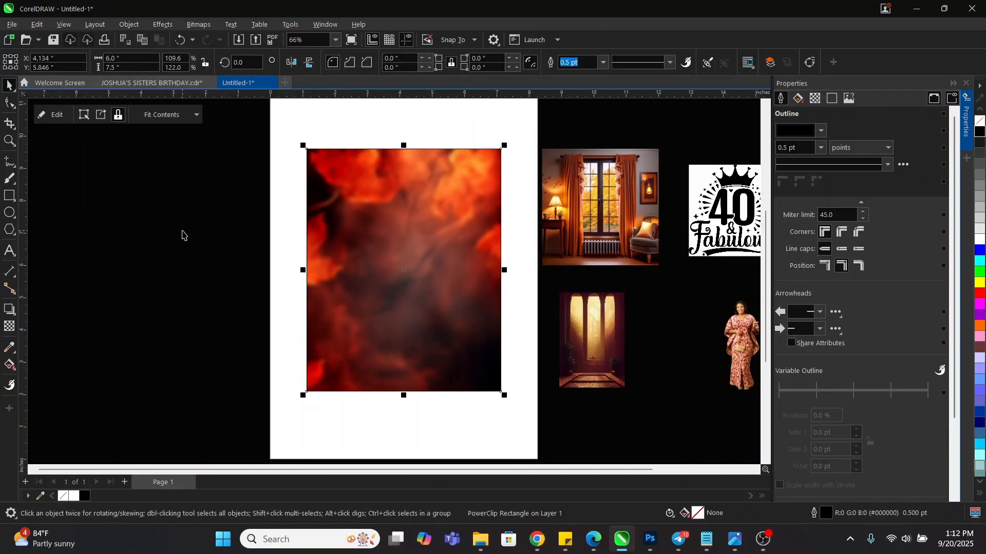
pyautogui.doubleClick(401, 206)
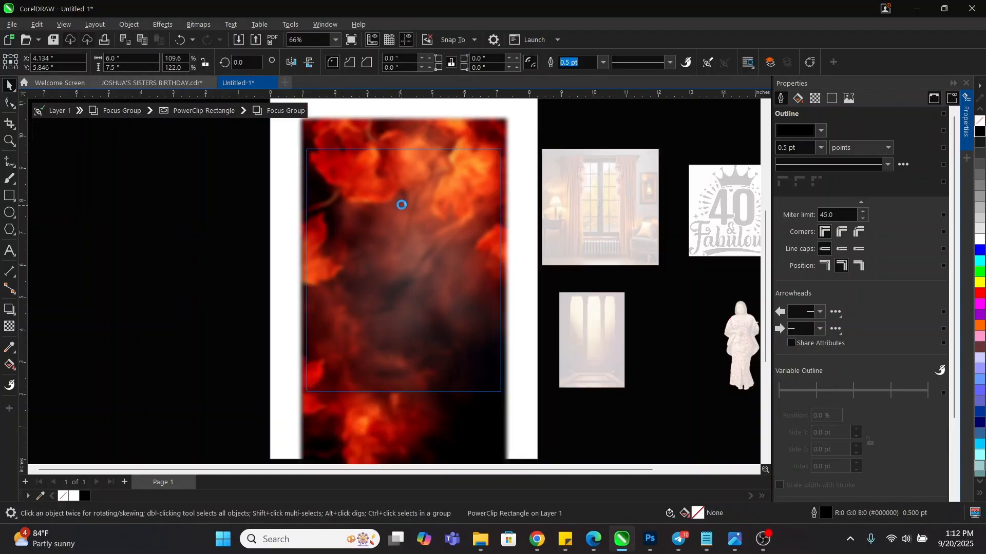
pyautogui.doubleClick(221, 214)
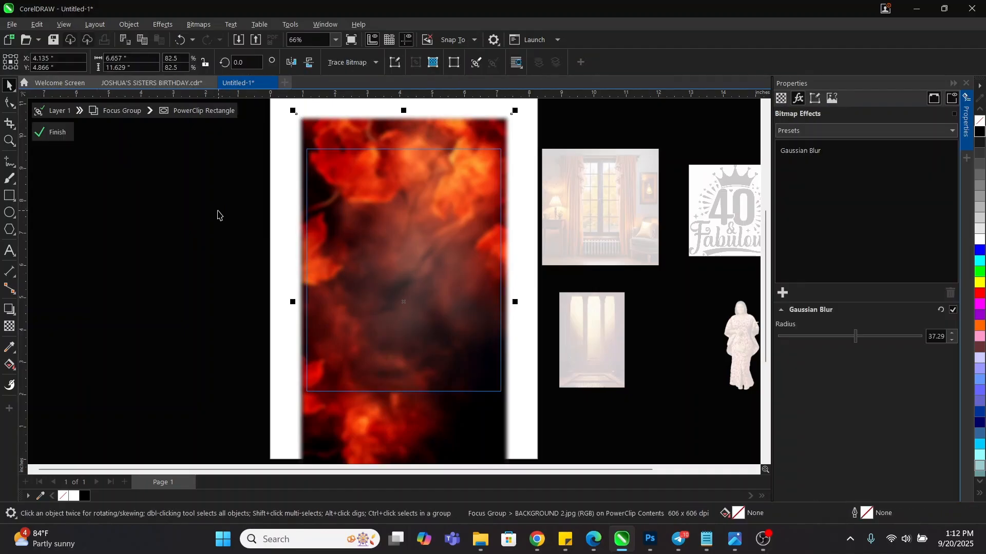
pyautogui.doubleClick(215, 217)
pyautogui.click(212, 215)
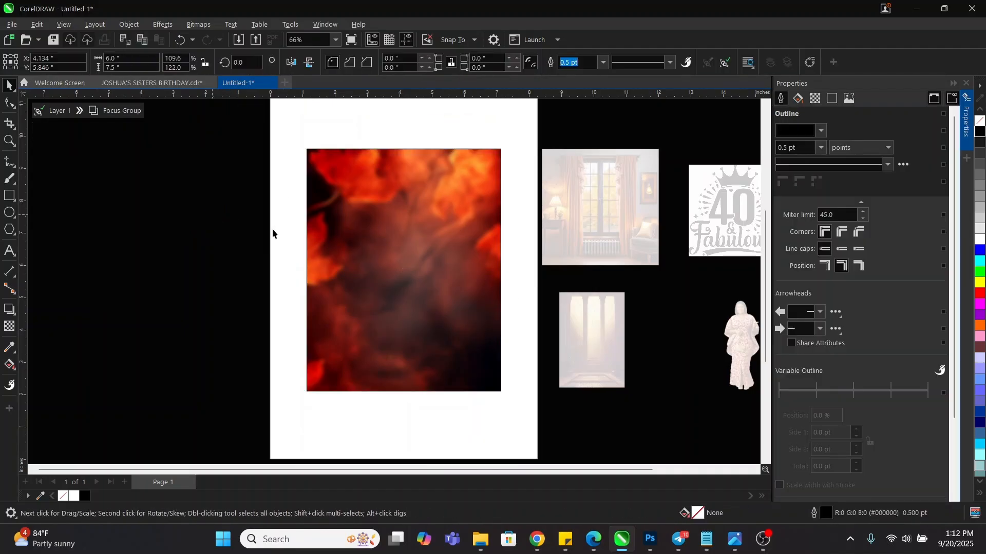
pyautogui.doubleClick(387, 208)
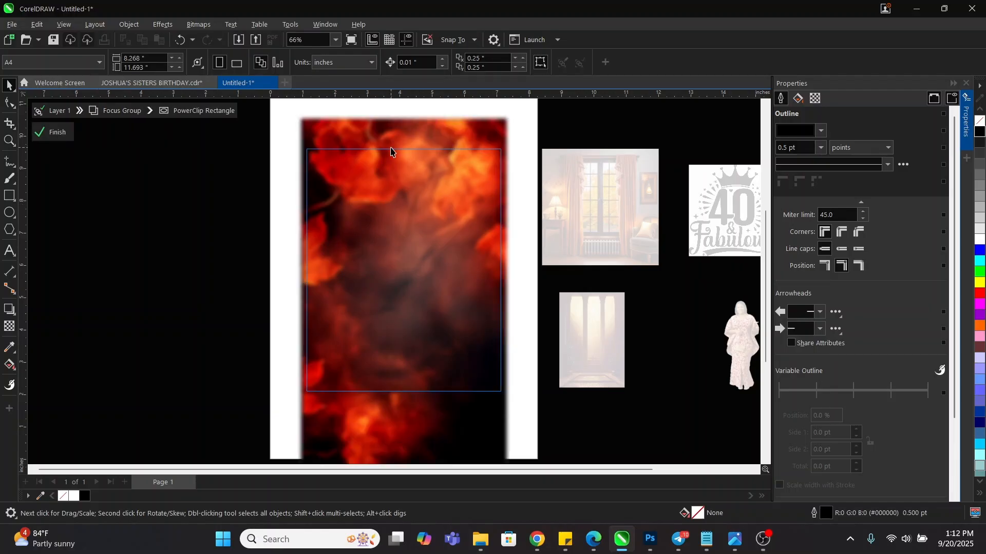
# Draw a rectangle over the upper fire image, fill it with sampled red #862B1F, and remove its outline
pyautogui.click(10, 196)
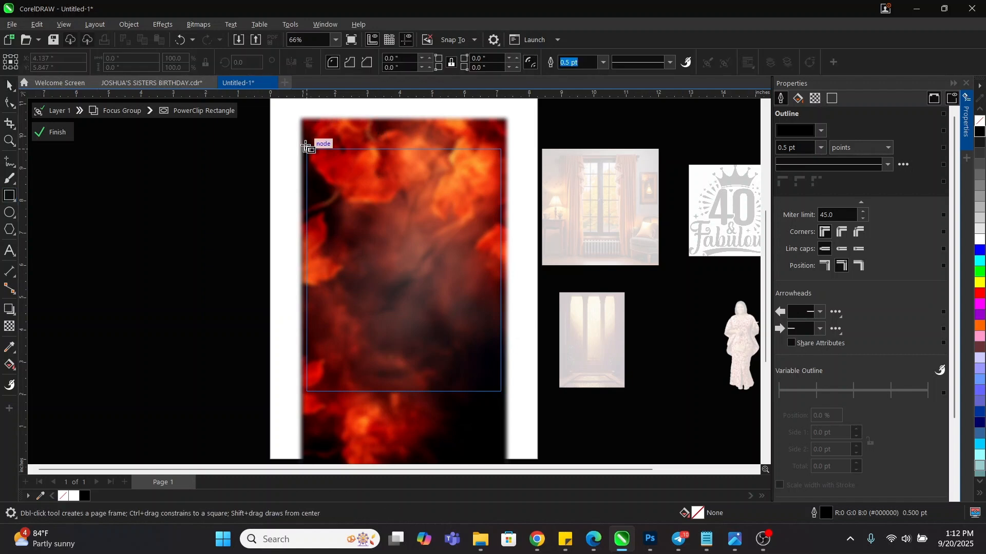
pyautogui.moveTo(301, 140); pyautogui.dragTo(506, 255)
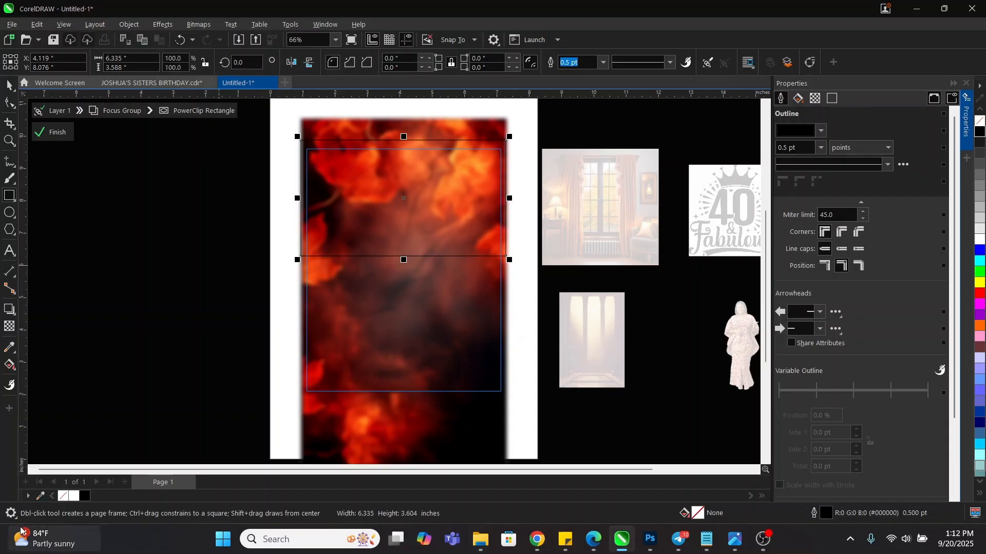
pyautogui.press('space')
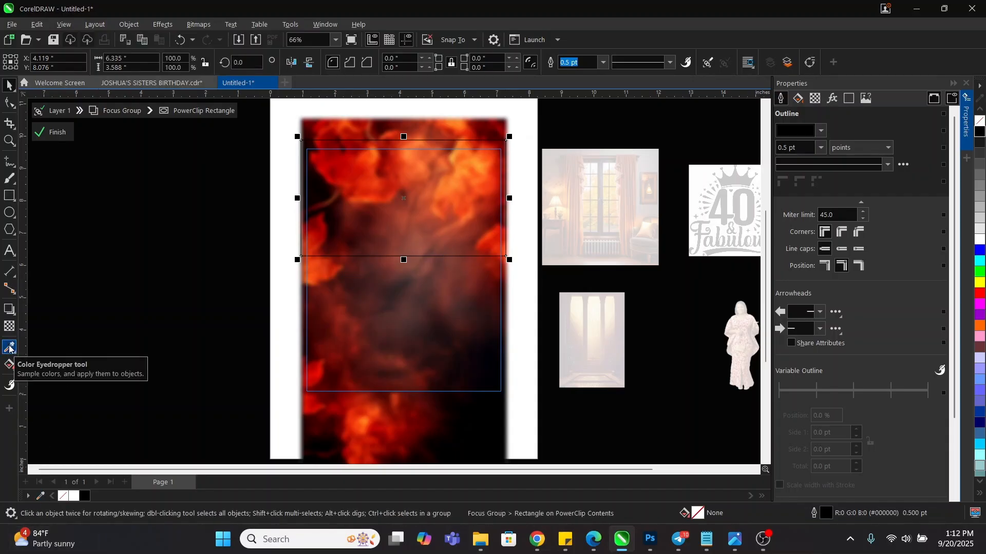
pyautogui.click(9, 348)
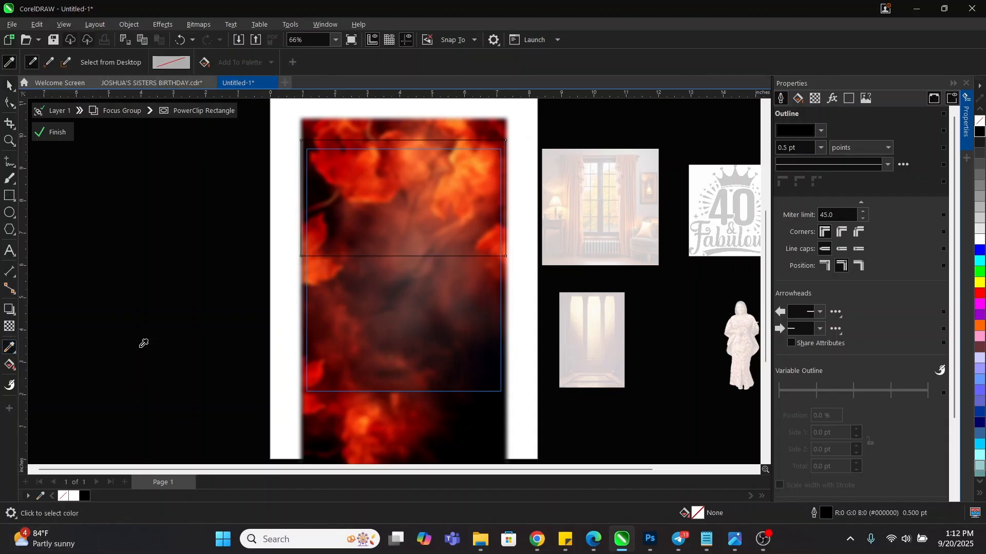
pyautogui.click(388, 214)
pyautogui.click(387, 211)
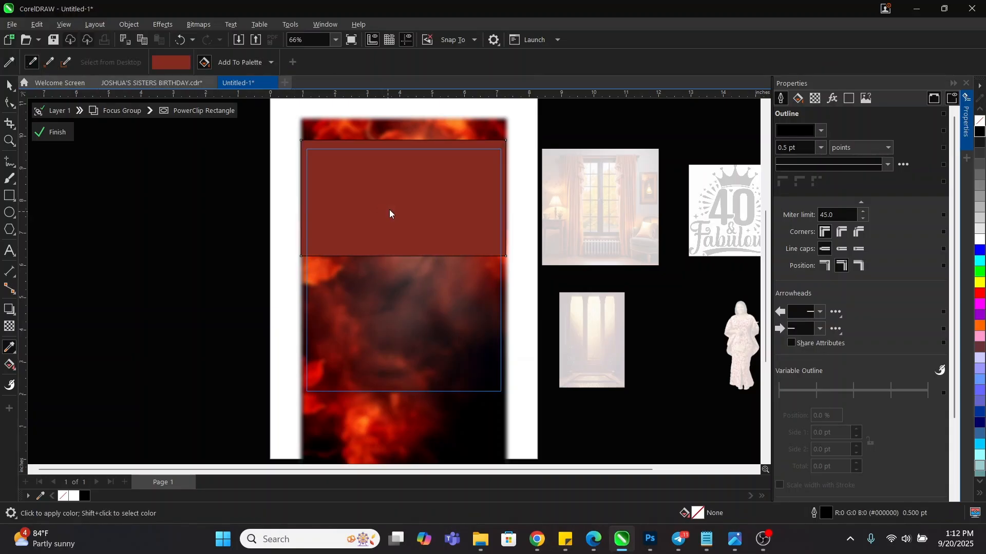
pyautogui.press('space')
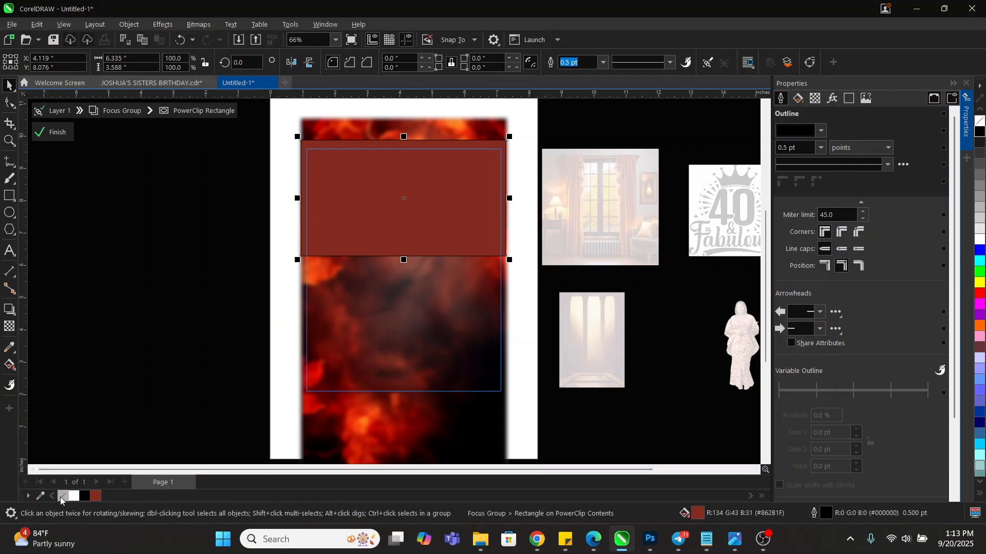
pyautogui.rightClick(62, 497)
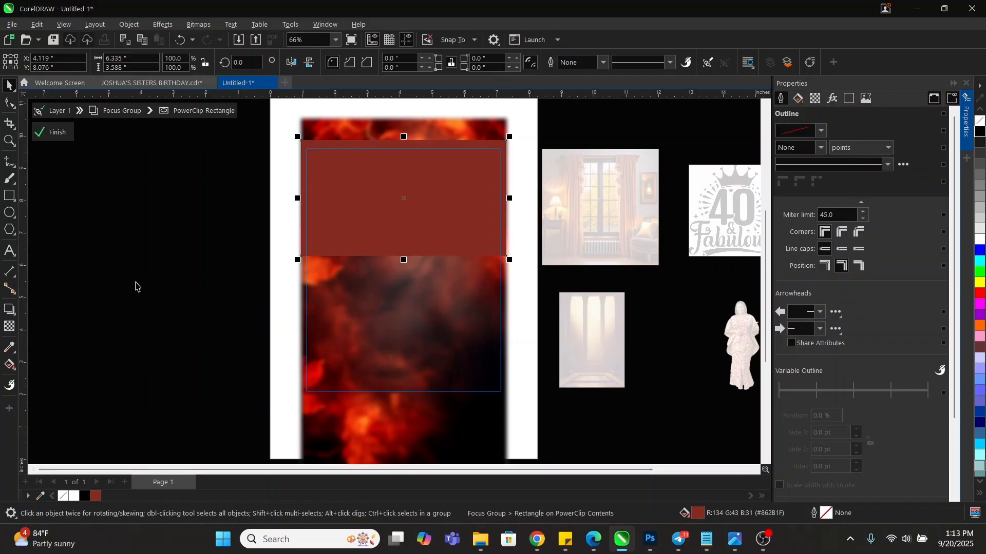
# Give the red rectangle a downward fading linear transparency in Multiply mode
pyautogui.click(8, 327)
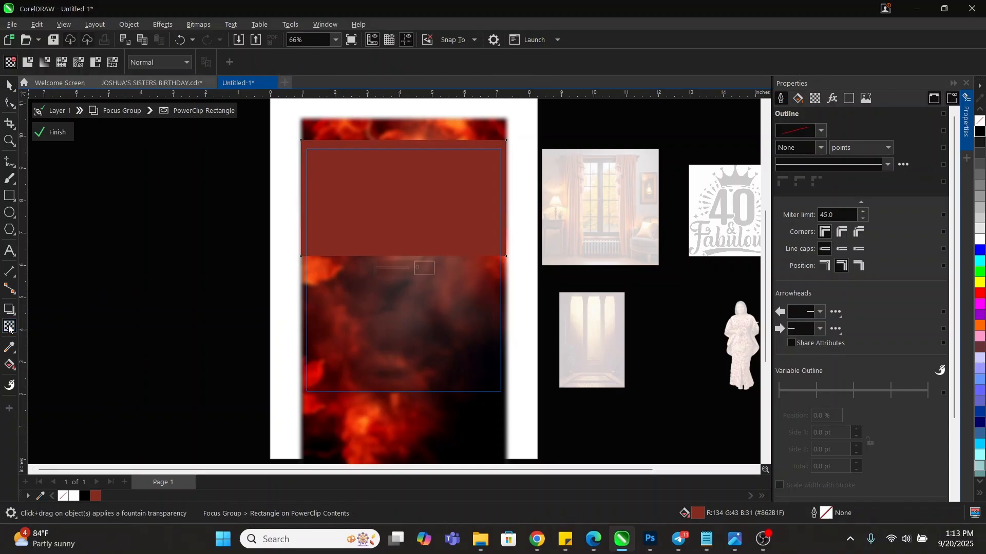
pyautogui.moveTo(403, 204); pyautogui.dragTo(403, 256)
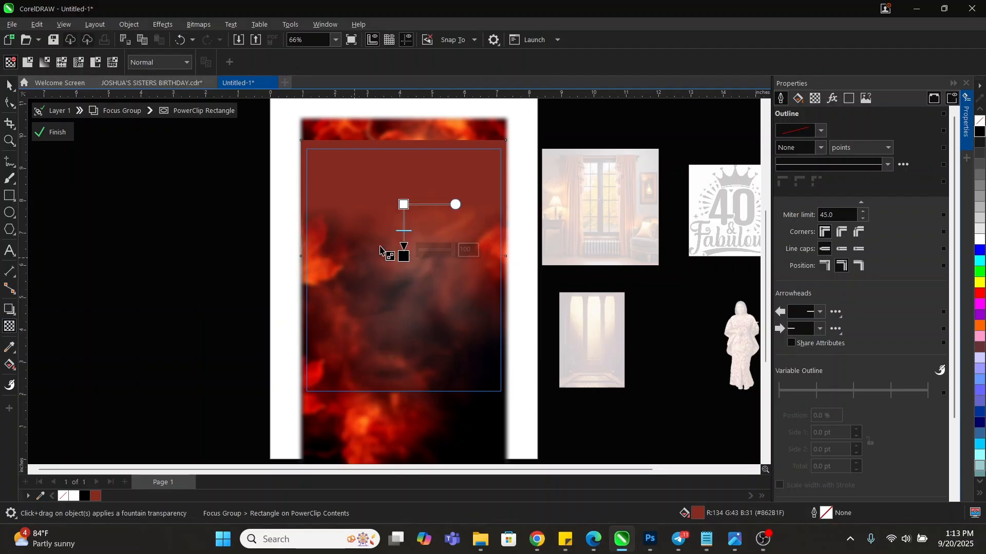
pyautogui.press('space')
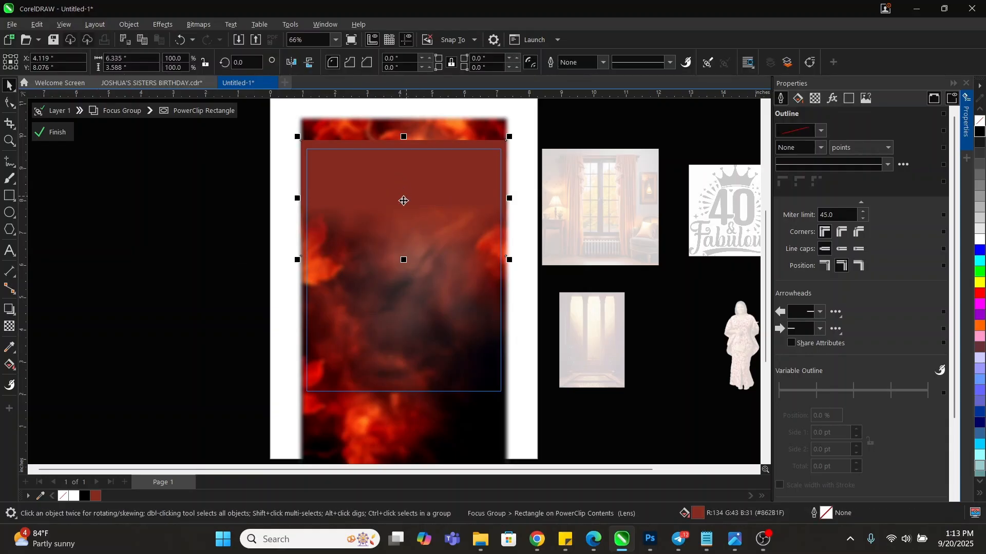
pyautogui.click(9, 326)
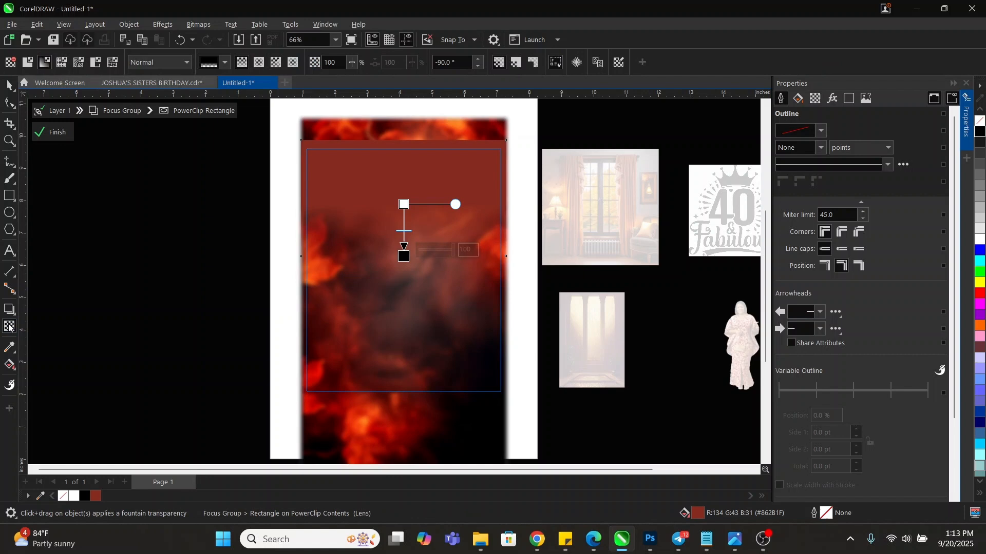
pyautogui.click(152, 62)
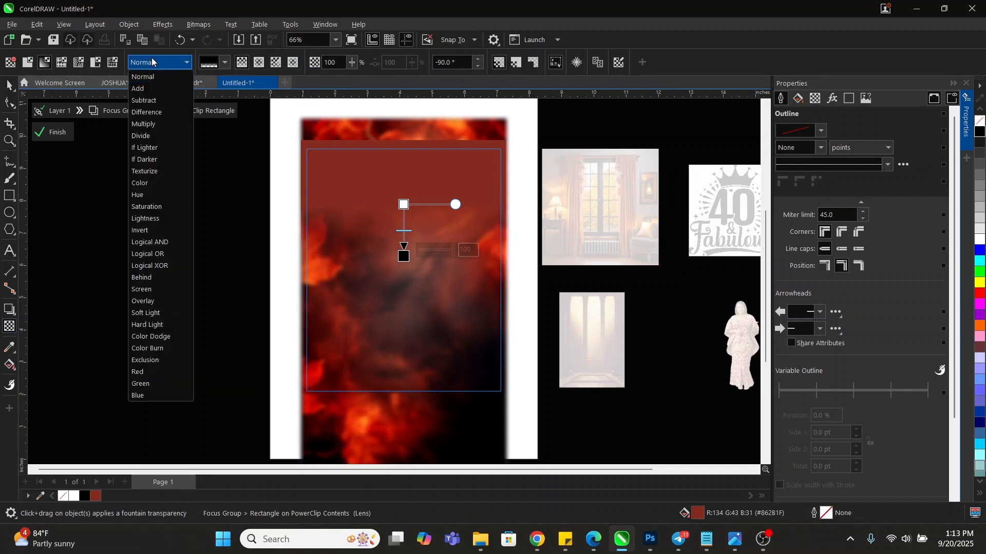
pyautogui.click(147, 125)
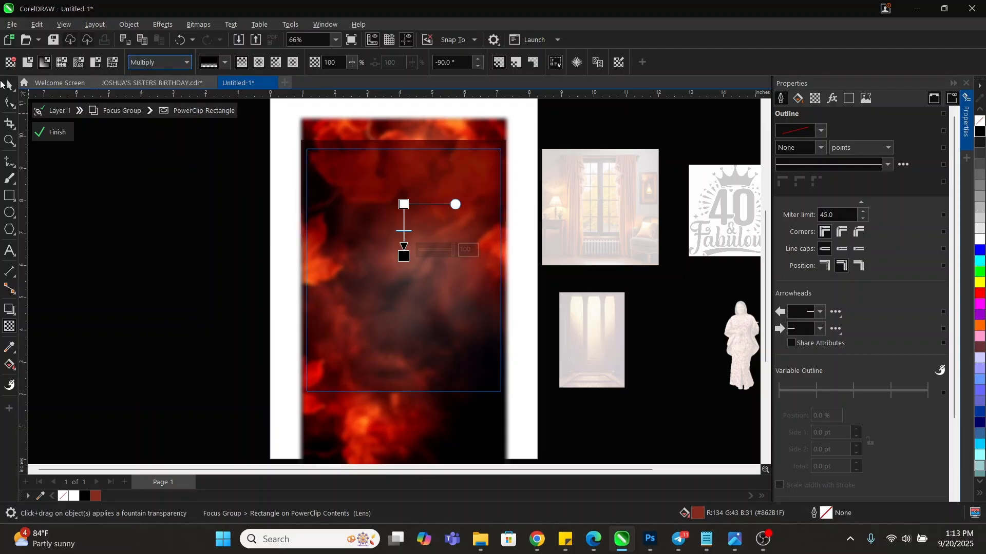
# Scale the red rectangle up to 110%, about 6.97 × 3.948 inches
pyautogui.click(10, 86)
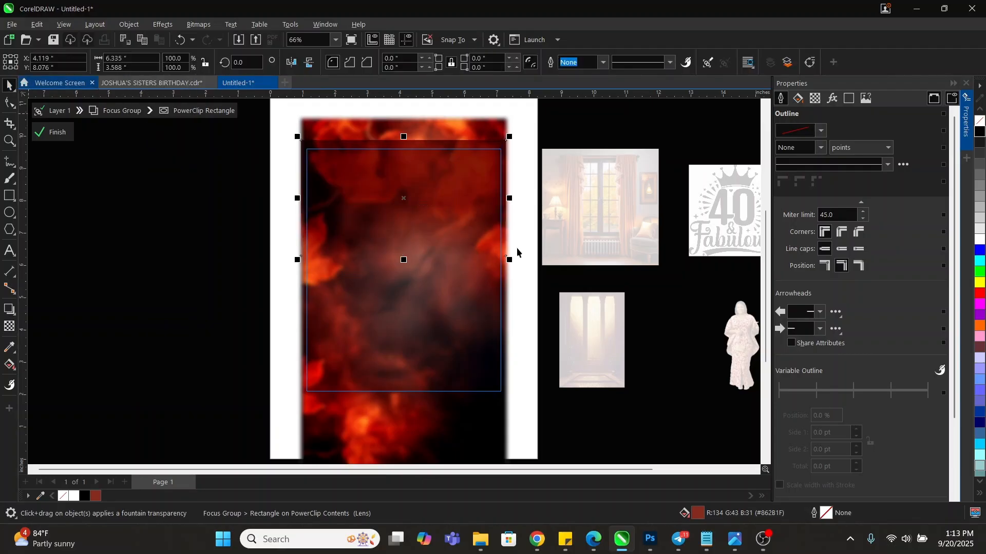
pyautogui.moveTo(520, 271); pyautogui.dragTo(522, 274)
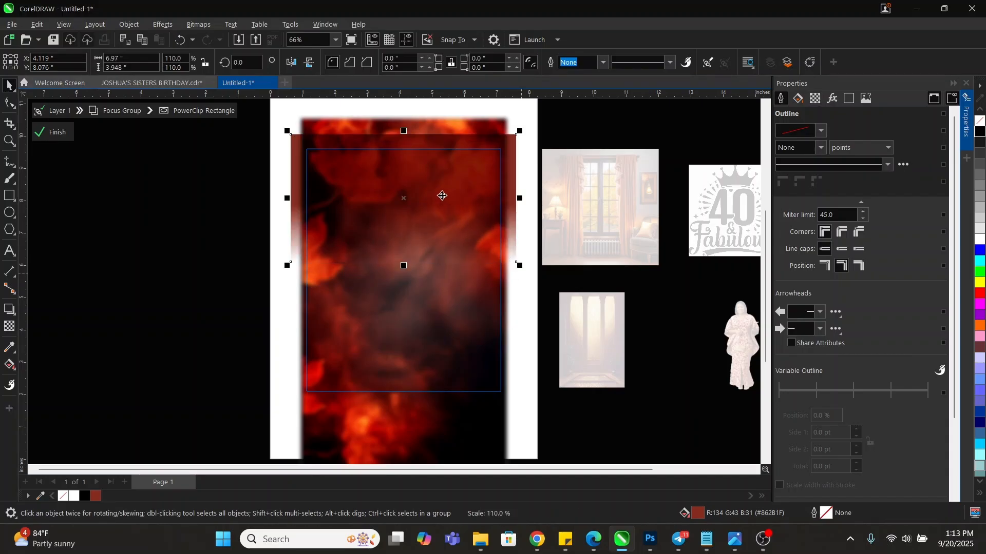
pyautogui.click(191, 257)
# Exit background editing and centre the doorway image on the fire background
pyautogui.keyDown('ctrl'); pyautogui.click(178, 250); pyautogui.keyUp('ctrl')
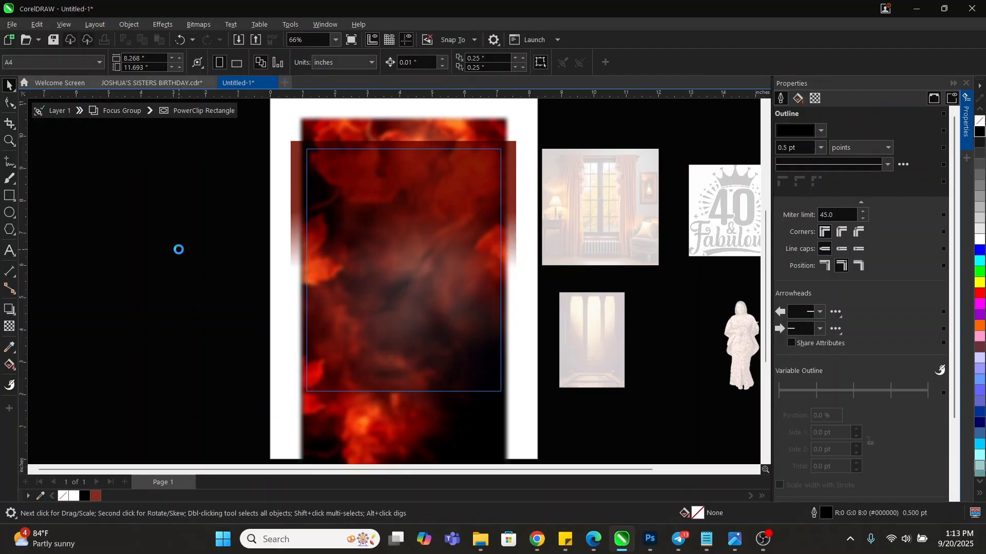
pyautogui.keyDown('ctrl'); pyautogui.click(181, 248); pyautogui.keyUp('ctrl')
pyautogui.click(592, 330)
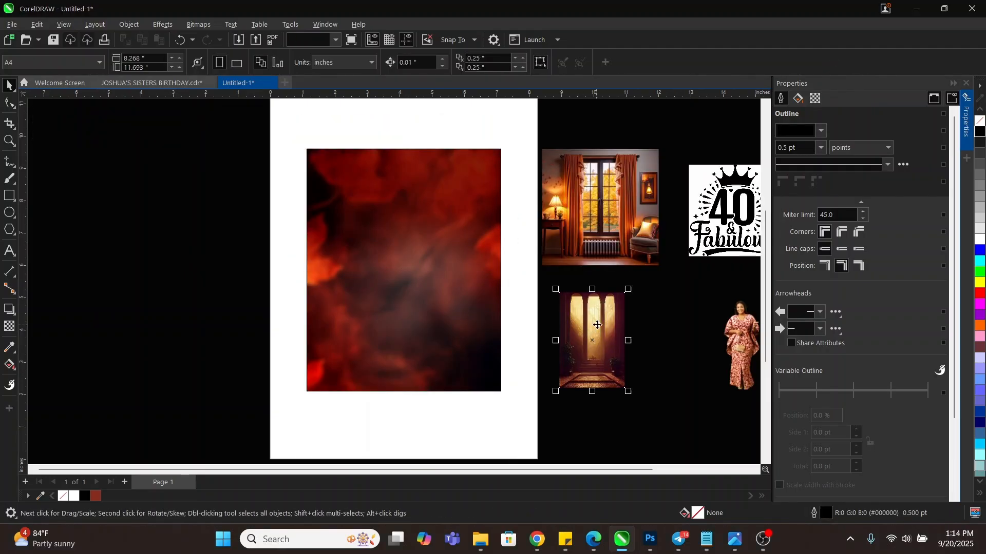
pyautogui.keyDown('shift'); pyautogui.click(450, 317); pyautogui.keyUp('shift')
pyautogui.press('c')
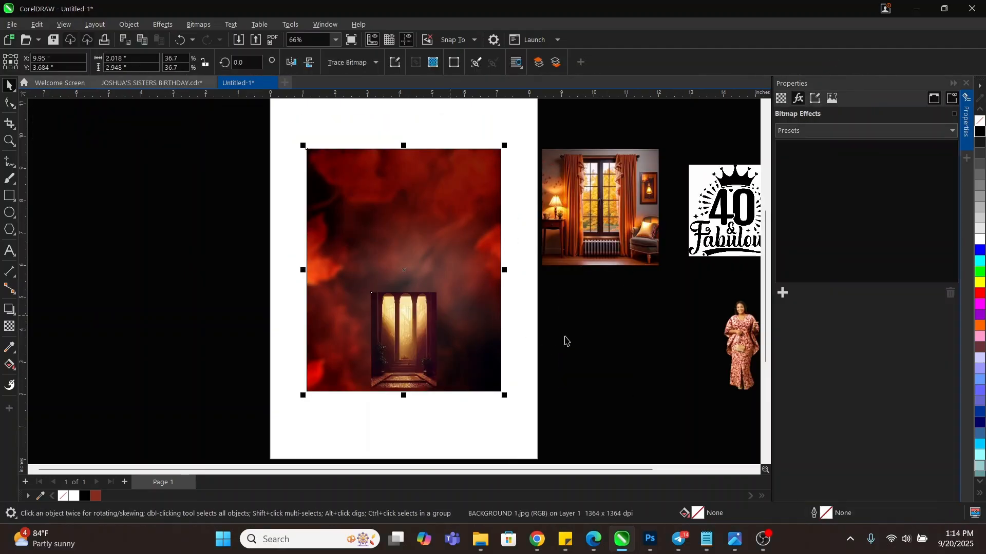
pyautogui.press('e')
# PowerClip the doorway image inside the fire background frame
pyautogui.click(627, 348)
pyautogui.click(400, 251)
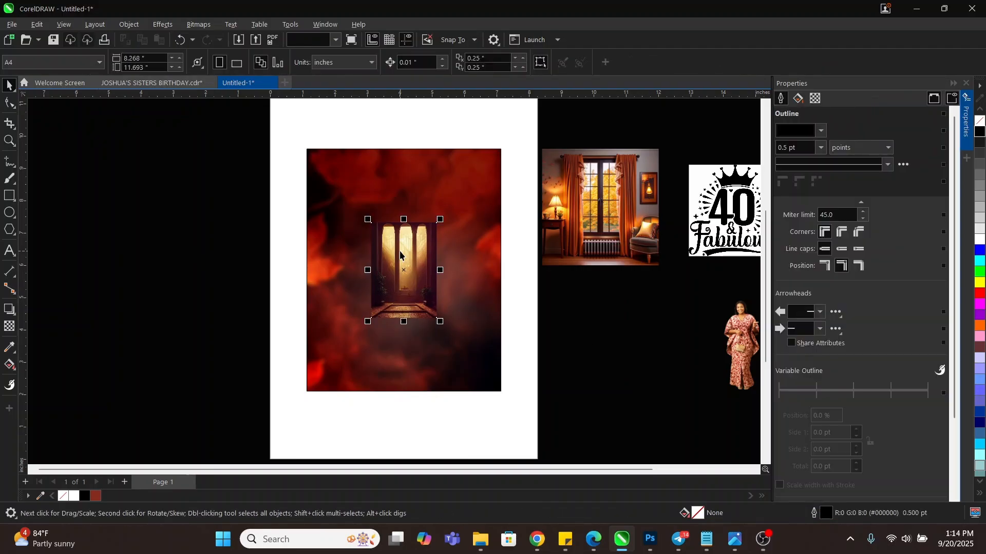
pyautogui.rightClick(399, 251)
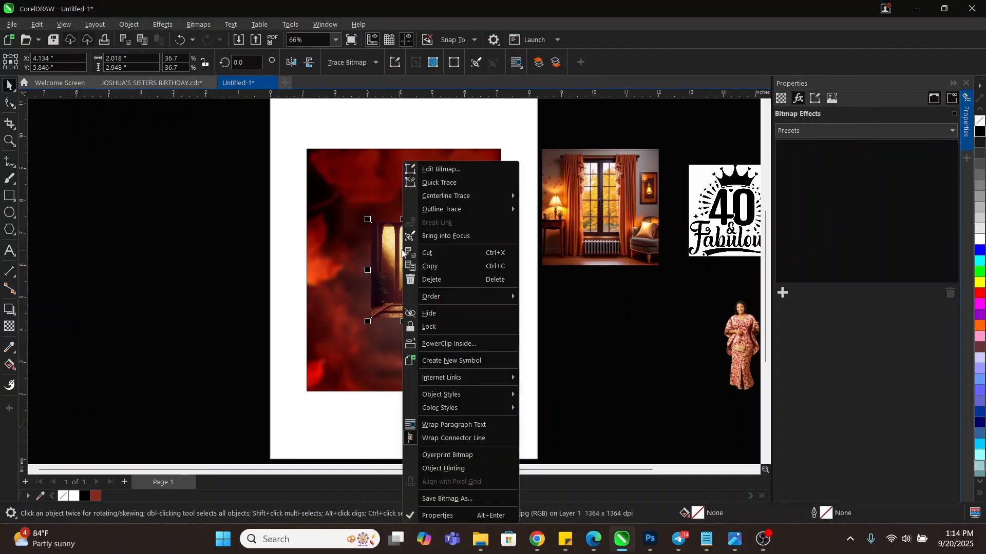
pyautogui.click(445, 343)
pyautogui.click(446, 242)
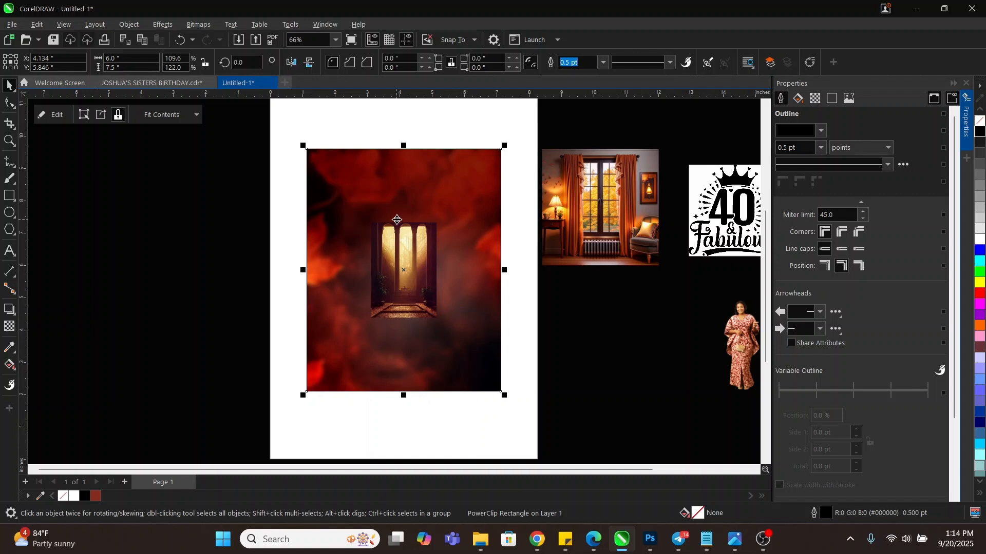
# Edit the PowerClip contents, enlarging the corridor photo to about 5.97 × 8.72 inches and moving it lower
pyautogui.keyDown('ctrl'); pyautogui.click(403, 193); pyautogui.keyUp('ctrl')
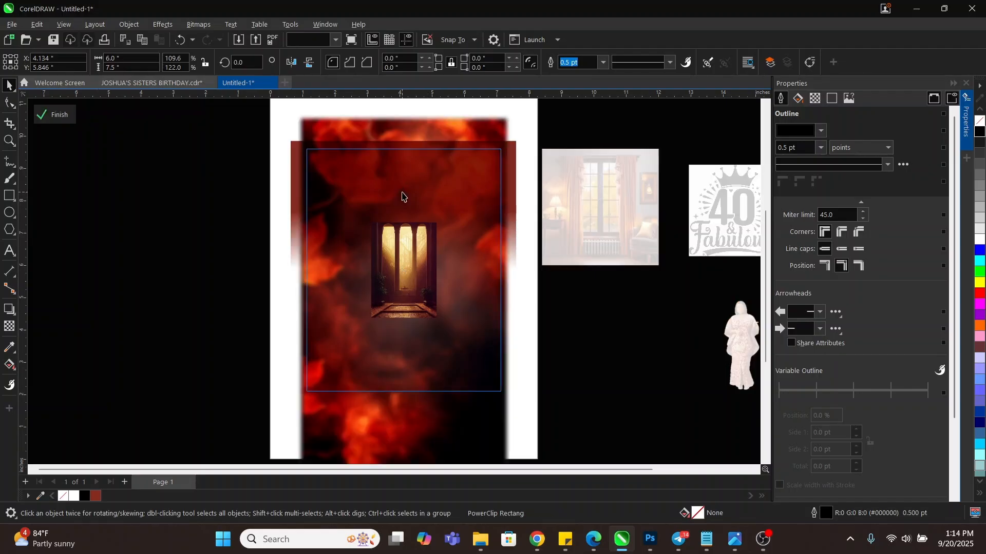
pyautogui.keyDown('ctrl'); pyautogui.click(226, 214); pyautogui.keyUp('ctrl')
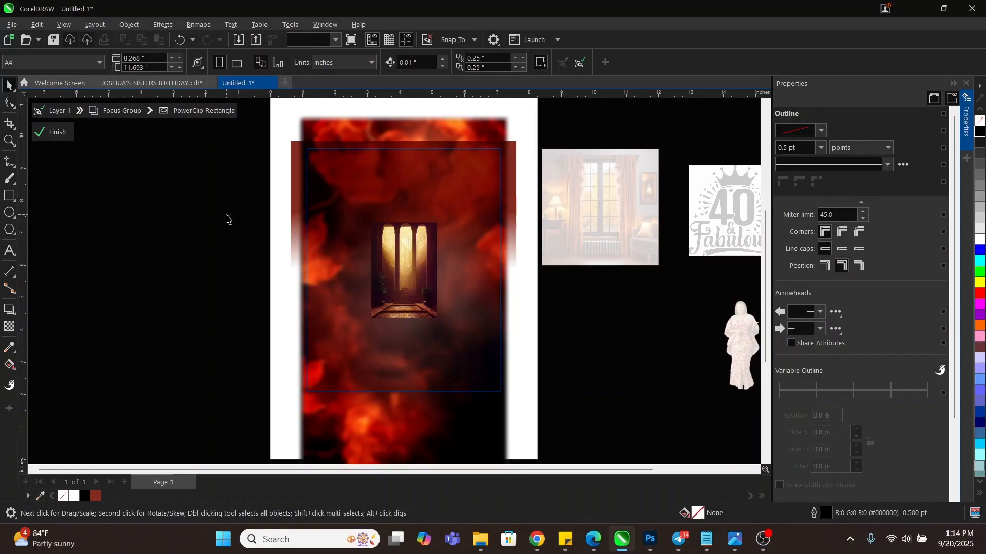
pyautogui.rightClick(430, 191)
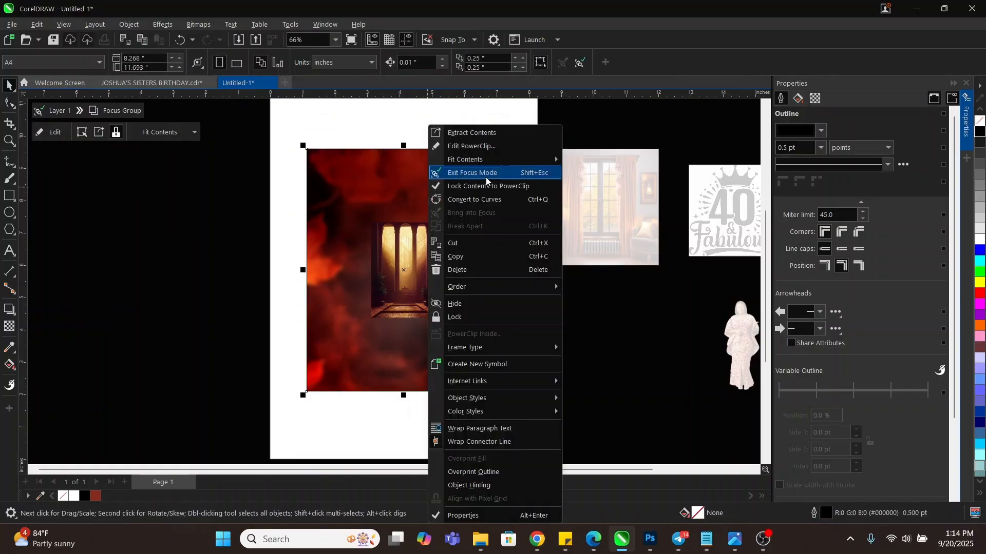
pyautogui.click(475, 147)
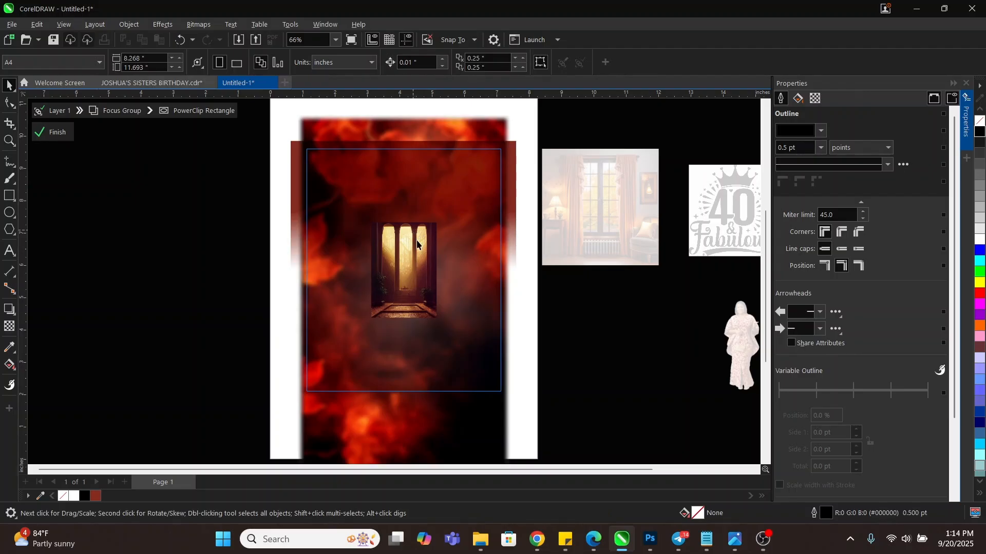
pyautogui.moveTo(440, 322); pyautogui.dragTo(528, 417)
pyautogui.moveTo(462, 192); pyautogui.dragTo(458, 208)
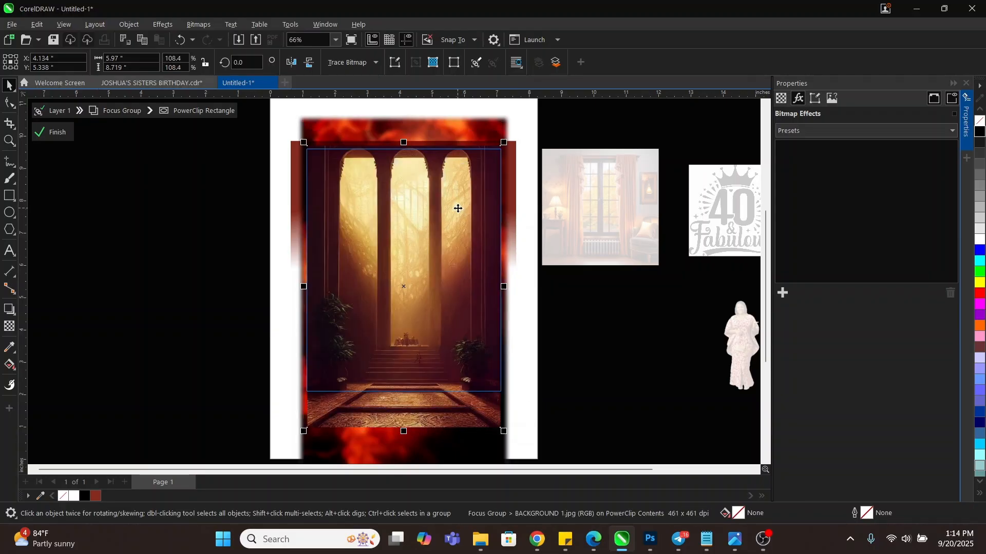
# Give the corridor photo a vertical transparency fading its lower part into the fire
pyautogui.click(7, 327)
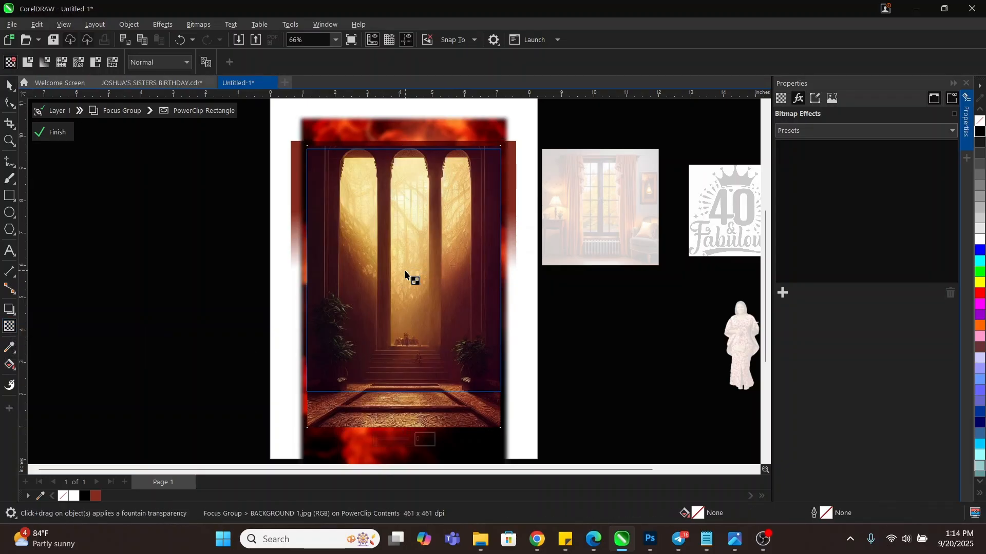
pyautogui.moveTo(404, 271); pyautogui.dragTo(403, 358)
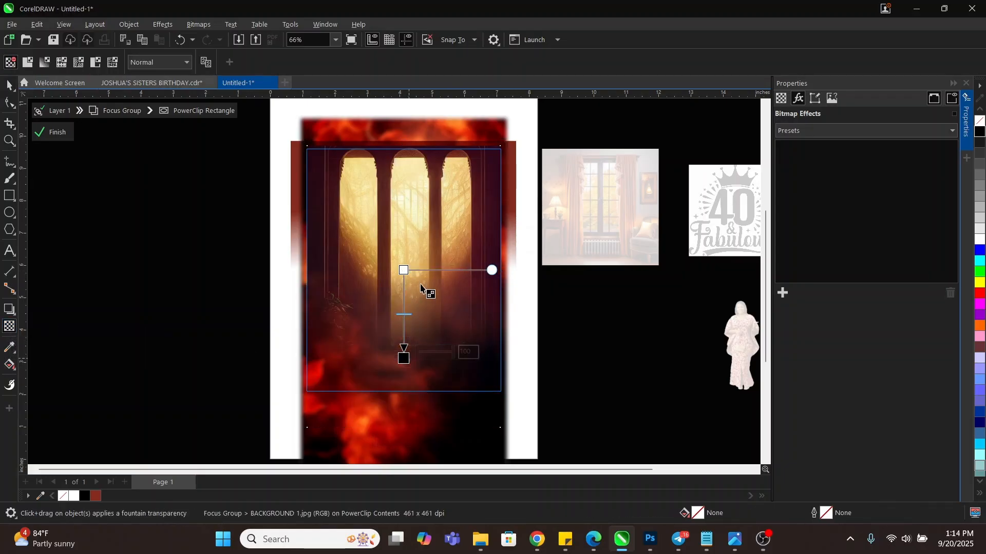
pyautogui.moveTo(407, 272); pyautogui.dragTo(406, 234)
pyautogui.moveTo(404, 359); pyautogui.dragTo(402, 339)
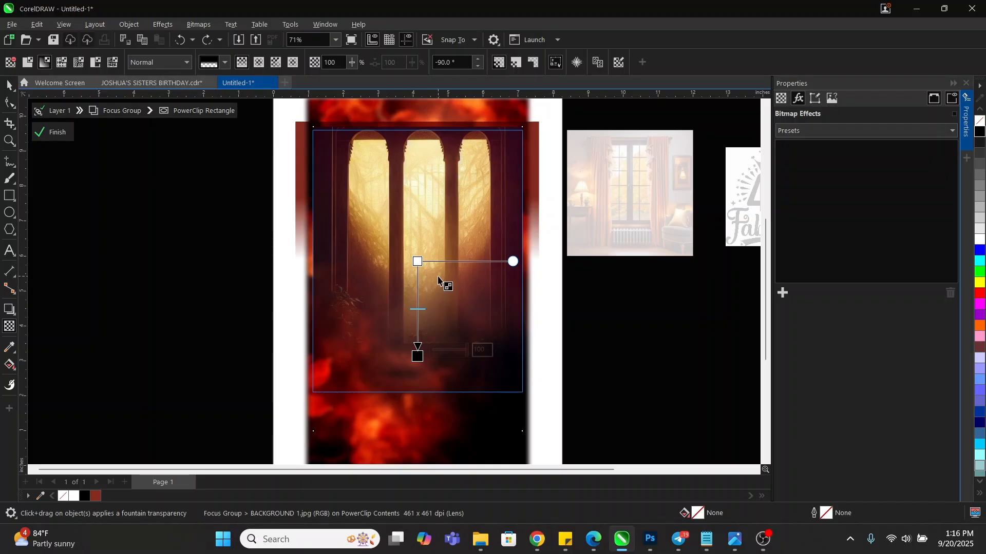
# Try the Screen, Overlay, Soft Light, Hard Light and Color Dodge merge modes on the photo
pyautogui.click(154, 62)
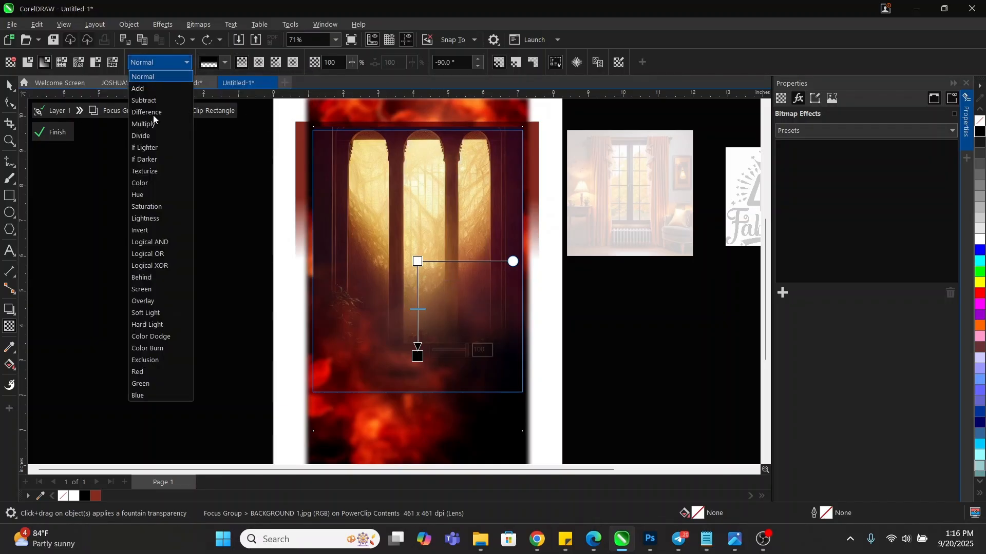
pyautogui.click(157, 291)
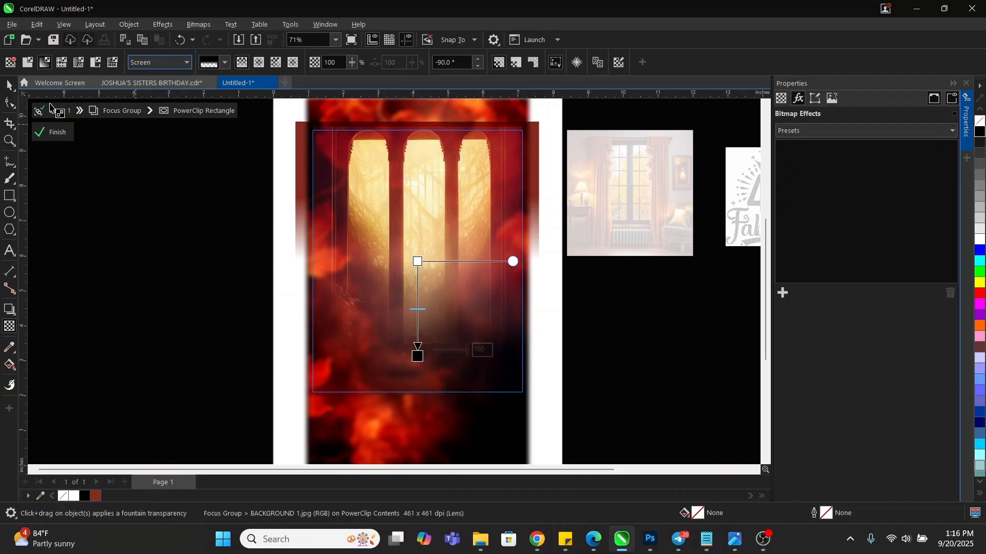
pyautogui.click(9, 85)
pyautogui.click(400, 170)
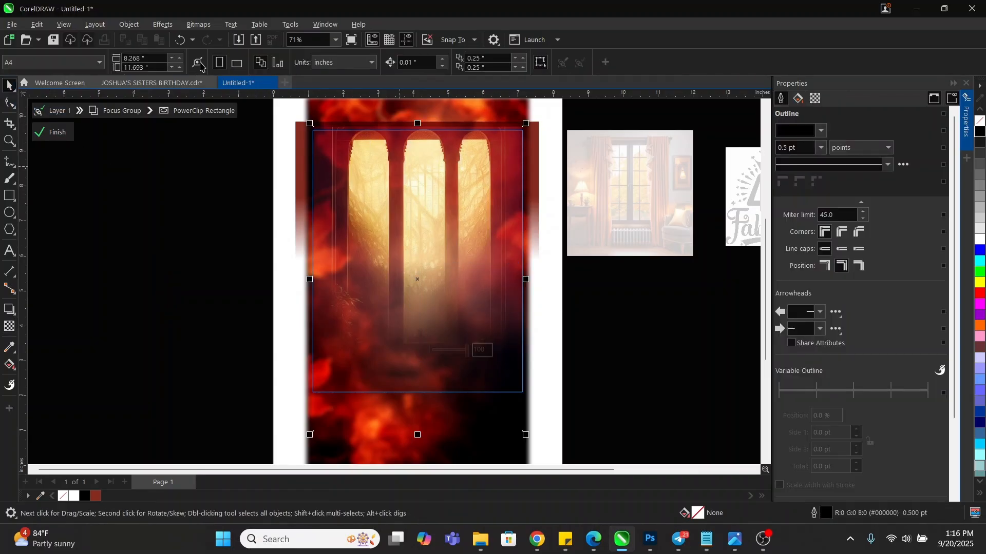
pyautogui.click(9, 327)
pyautogui.click(141, 62)
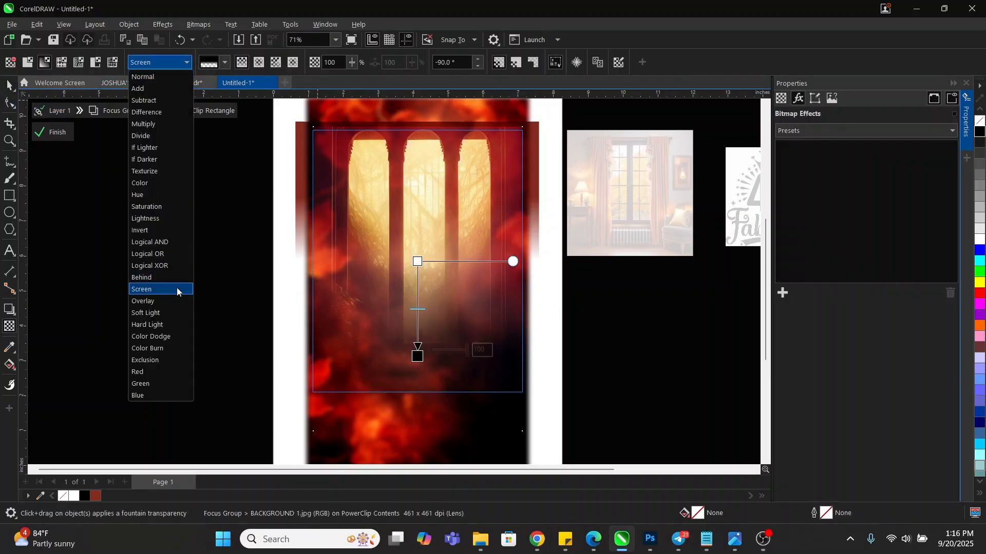
pyautogui.click(161, 301)
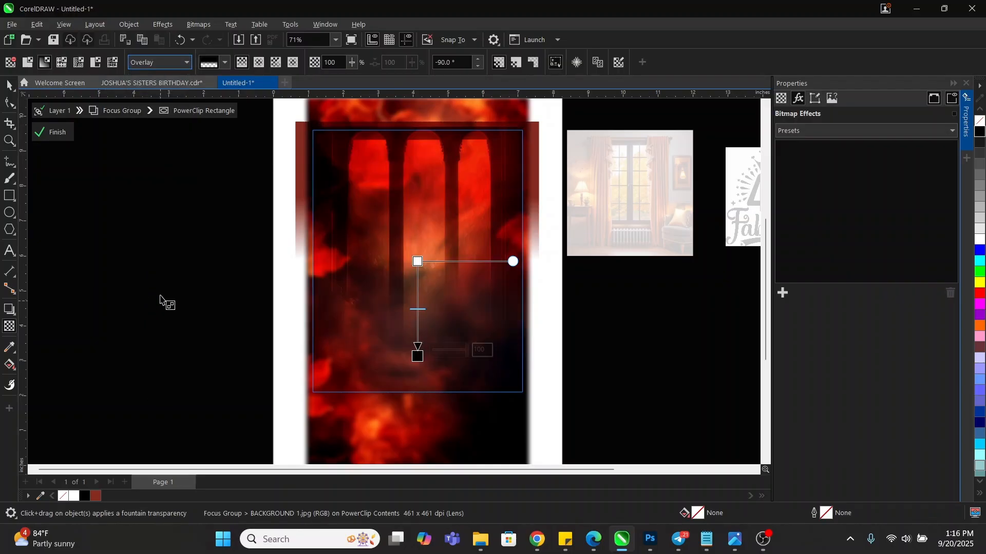
pyautogui.click(139, 60)
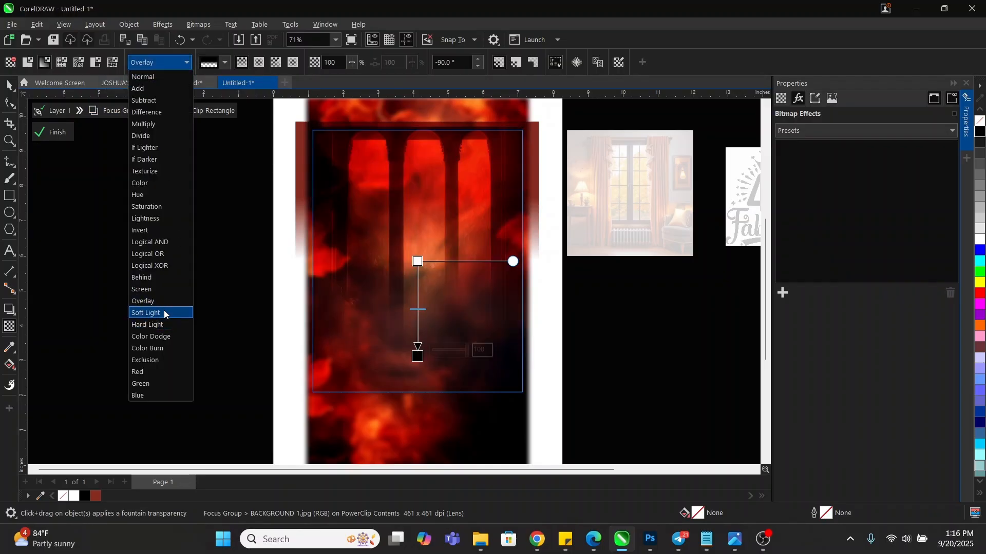
pyautogui.click(164, 313)
pyautogui.click(161, 60)
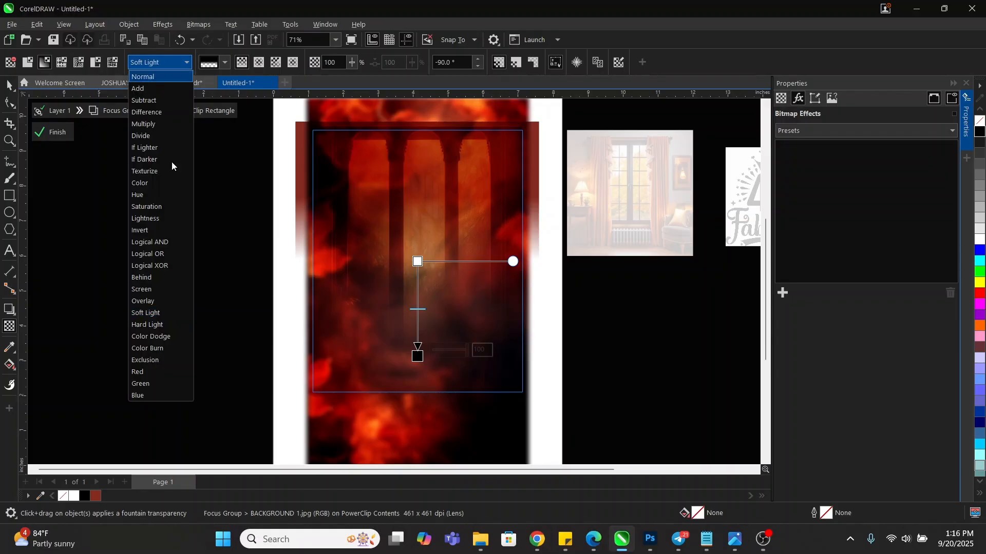
pyautogui.click(157, 324)
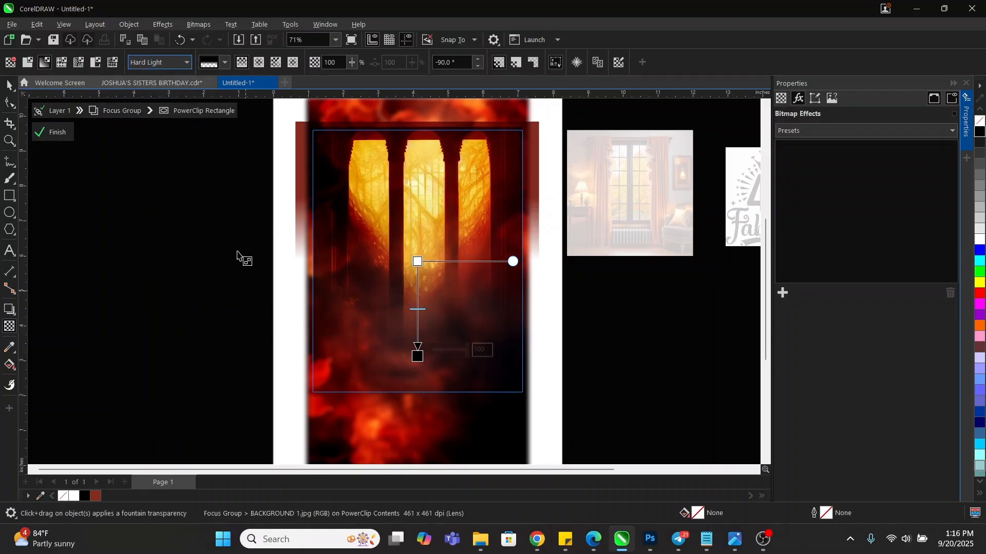
pyautogui.click(156, 61)
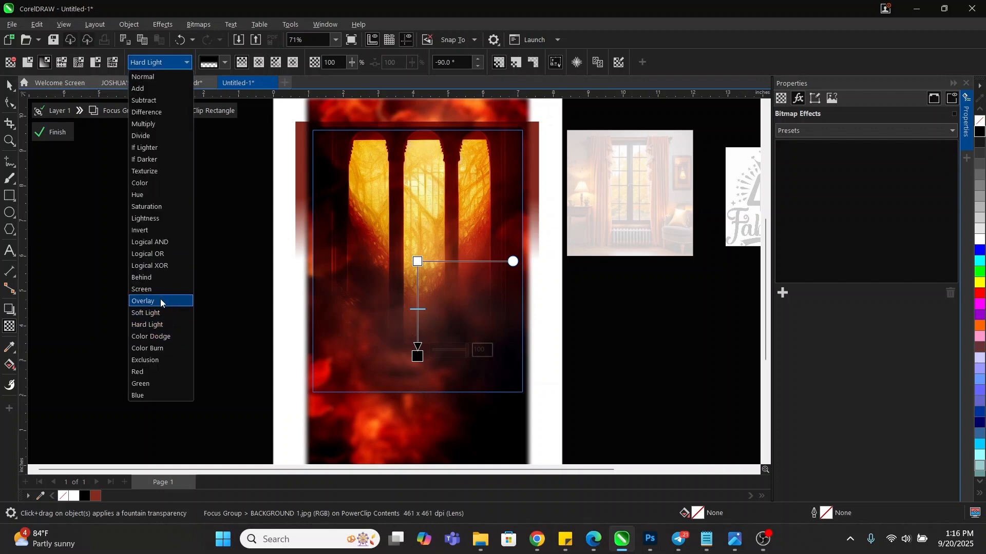
pyautogui.click(155, 336)
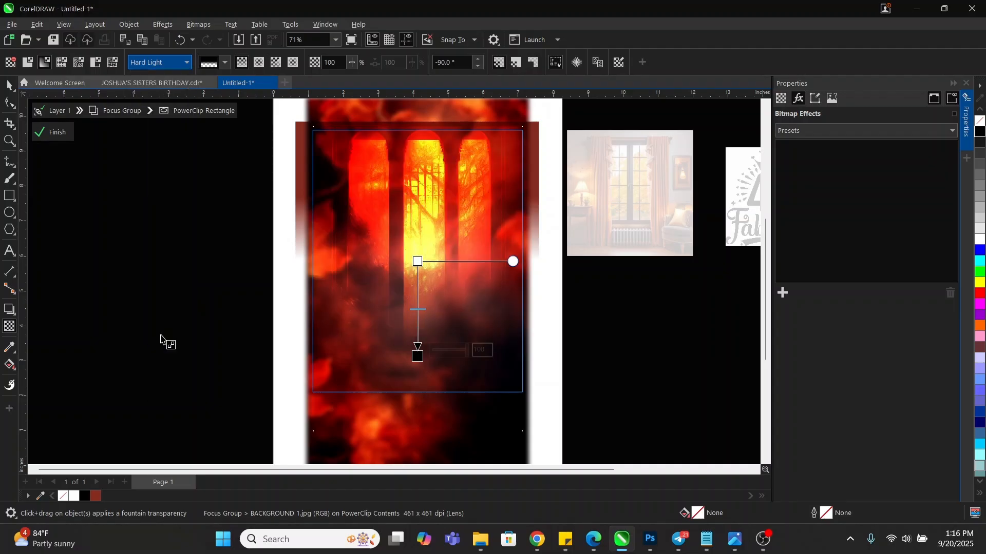
# Try Multiply, Difference and Subtract, then set the merge mode to Add
pyautogui.click(142, 62)
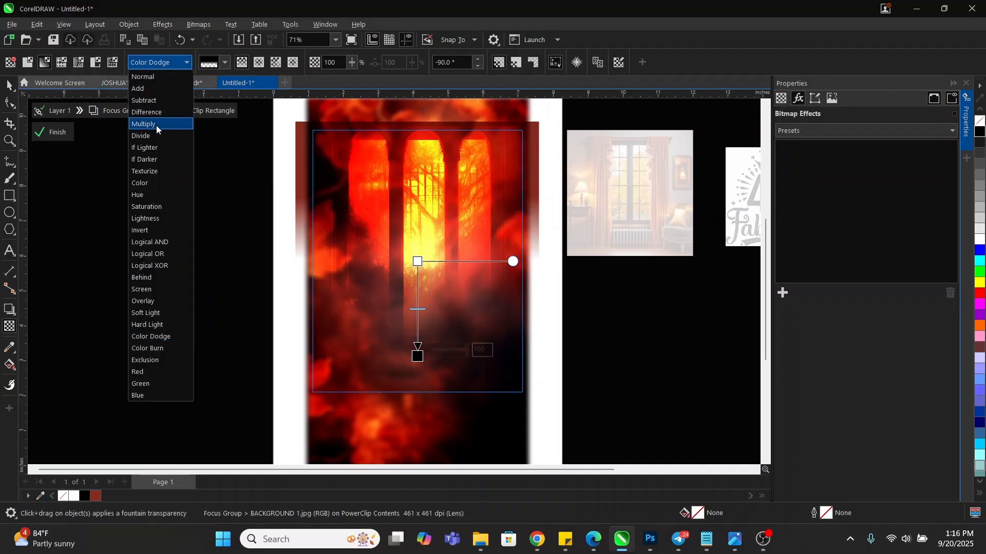
pyautogui.click(157, 126)
pyautogui.click(150, 64)
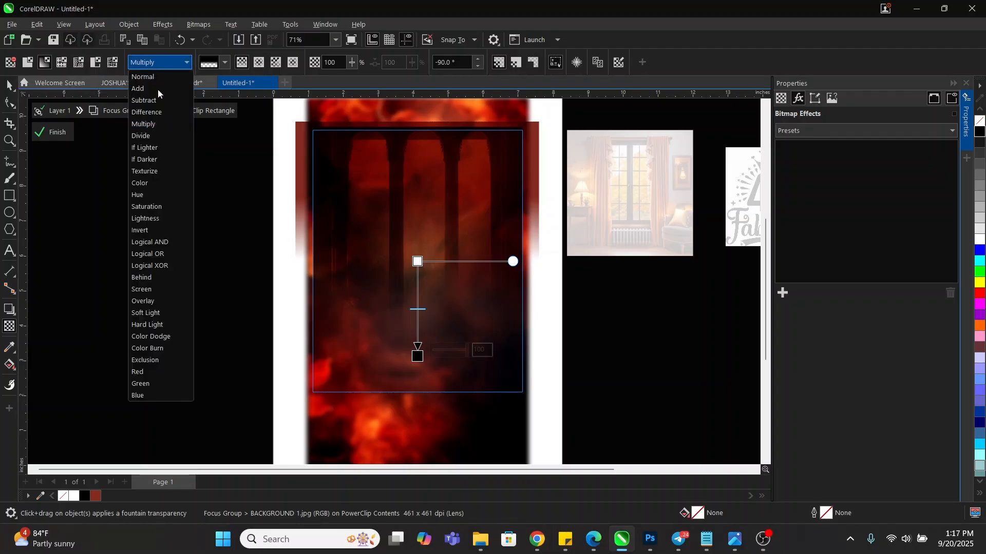
pyautogui.click(154, 110)
pyautogui.click(163, 62)
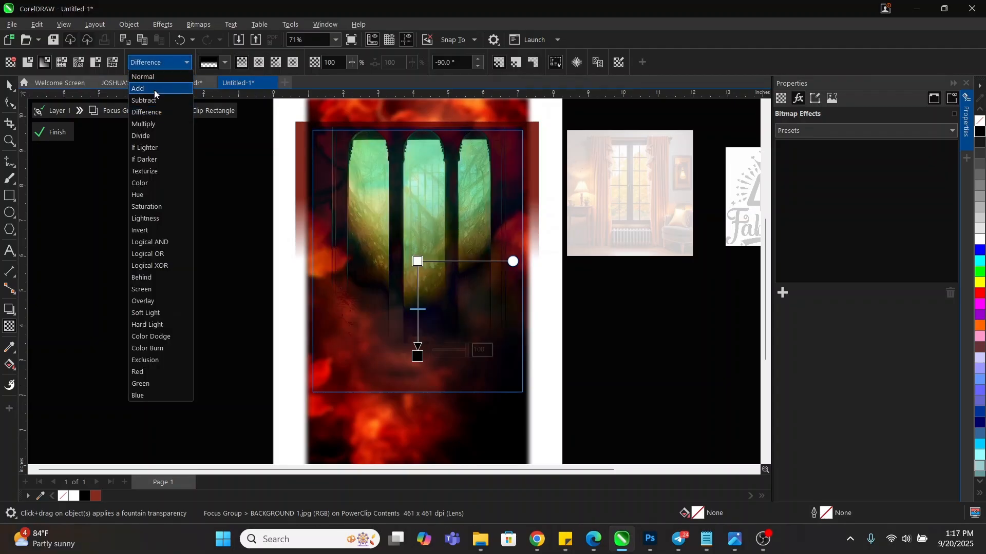
pyautogui.click(155, 101)
pyautogui.click(157, 62)
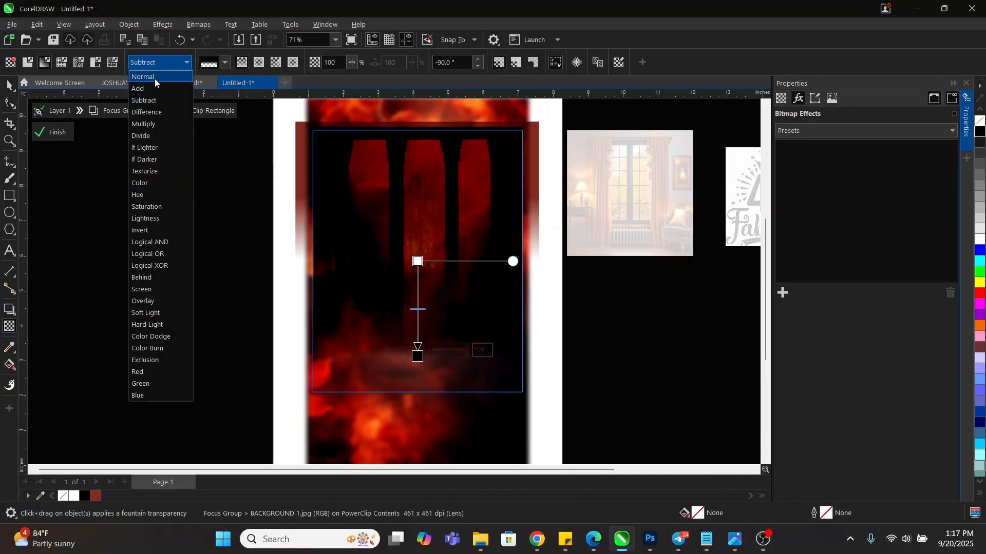
pyautogui.click(151, 86)
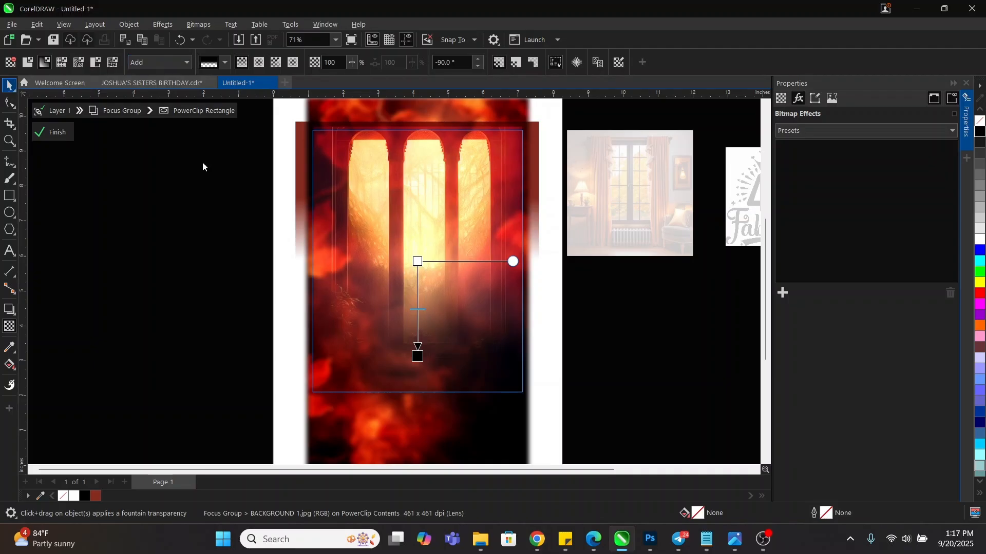
pyautogui.press('space')
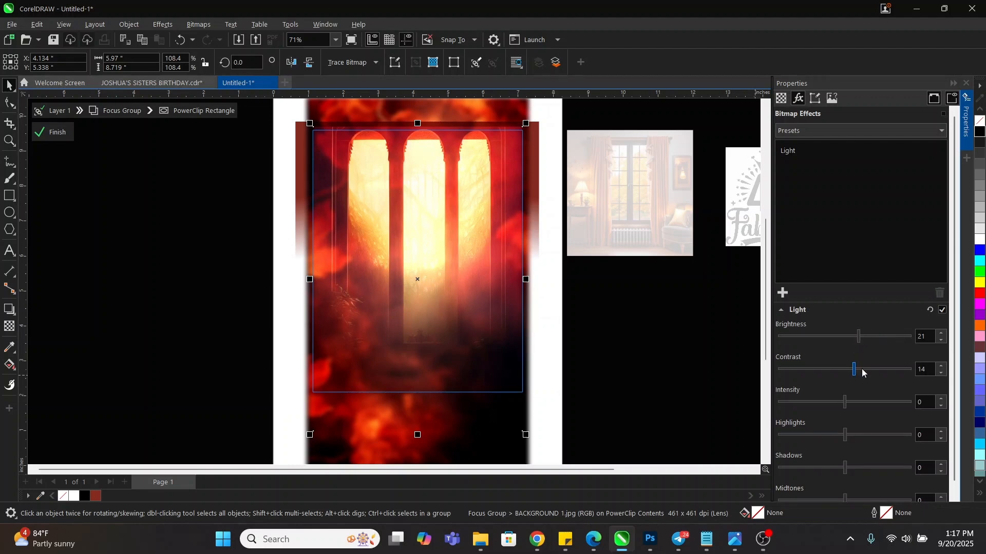
# Adjust the framed photo to contrast 31 and brightness -25
pyautogui.moveTo(874, 368); pyautogui.dragTo(877, 367)
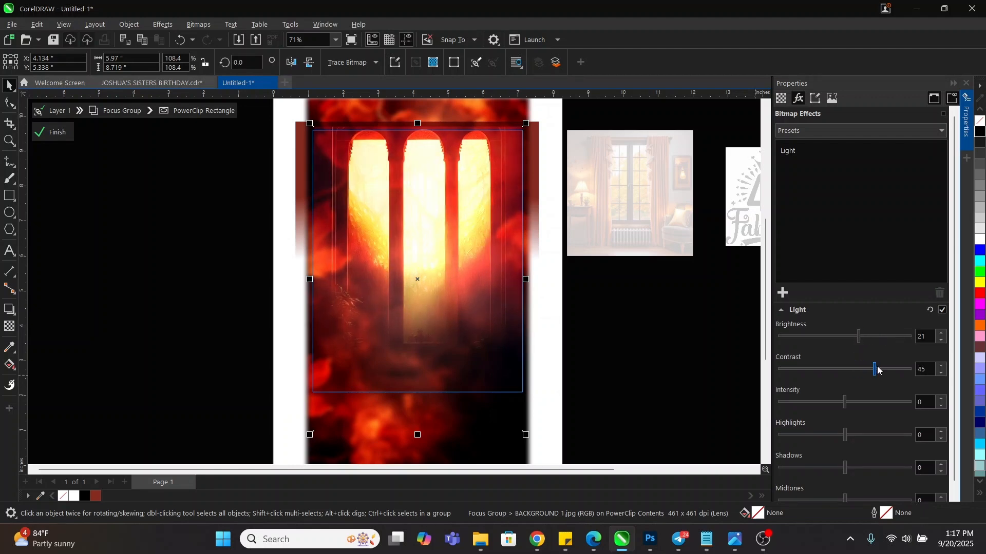
pyautogui.click(888, 369)
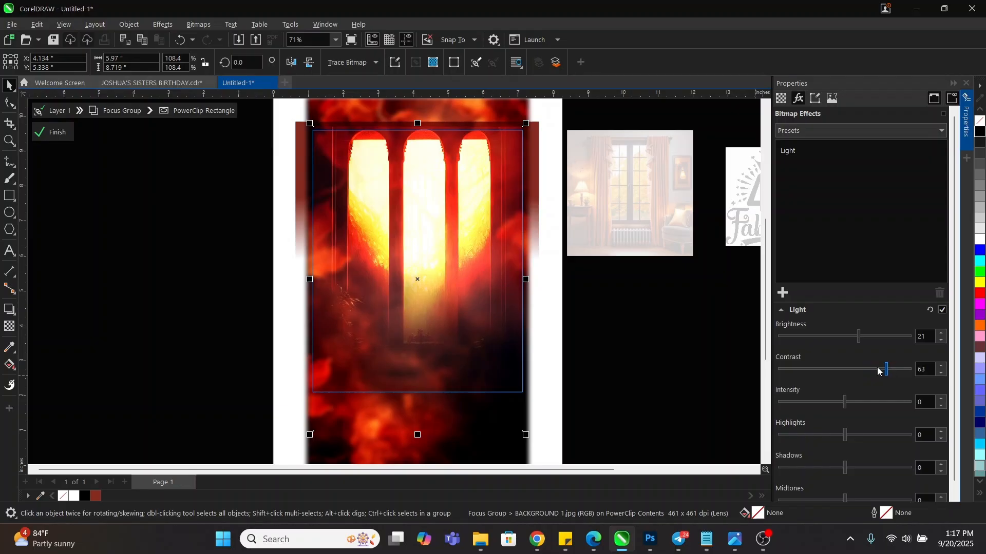
pyautogui.click(874, 369)
pyautogui.click(866, 370)
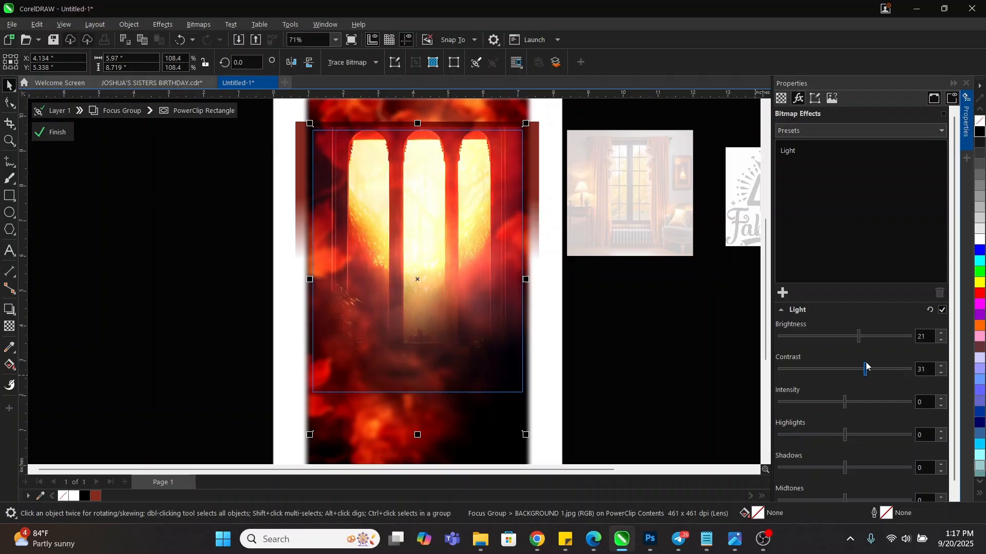
pyautogui.click(862, 337)
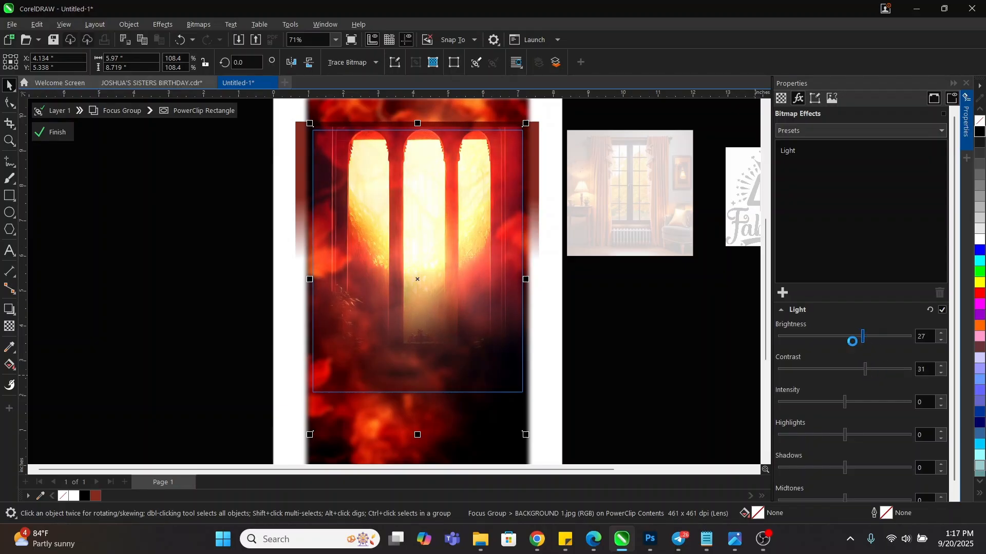
pyautogui.click(852, 337)
pyautogui.click(840, 337)
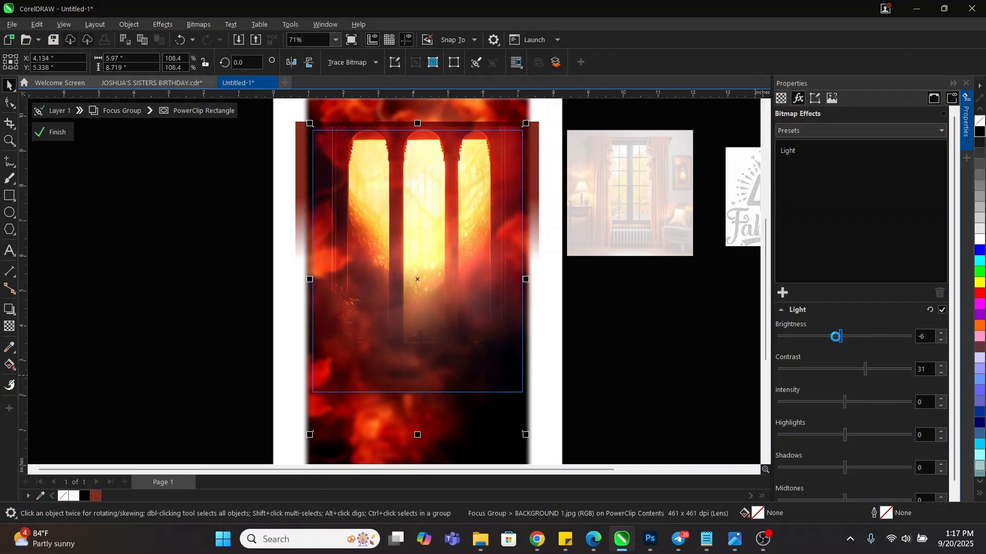
pyautogui.click(835, 336)
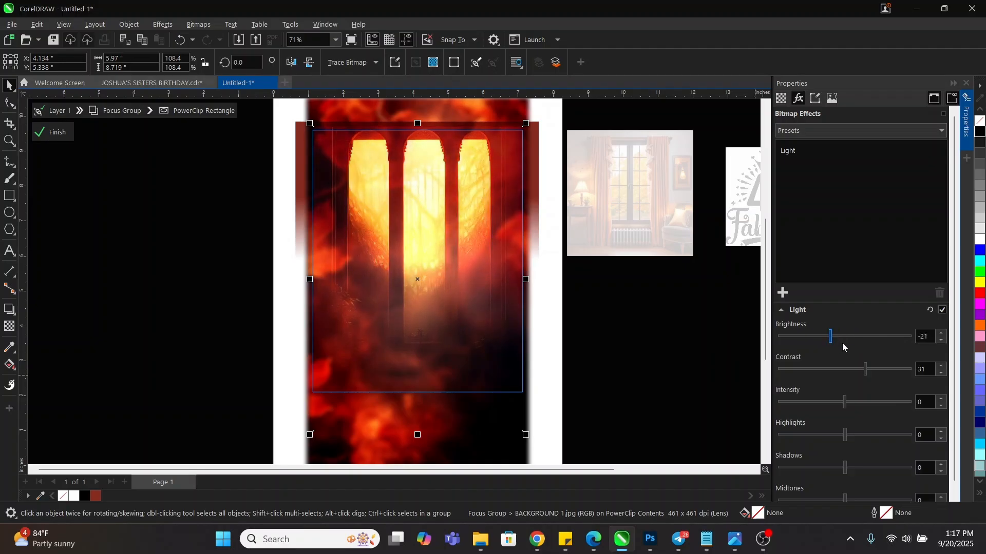
pyautogui.click(842, 340)
pyautogui.click(833, 341)
pyautogui.click(823, 337)
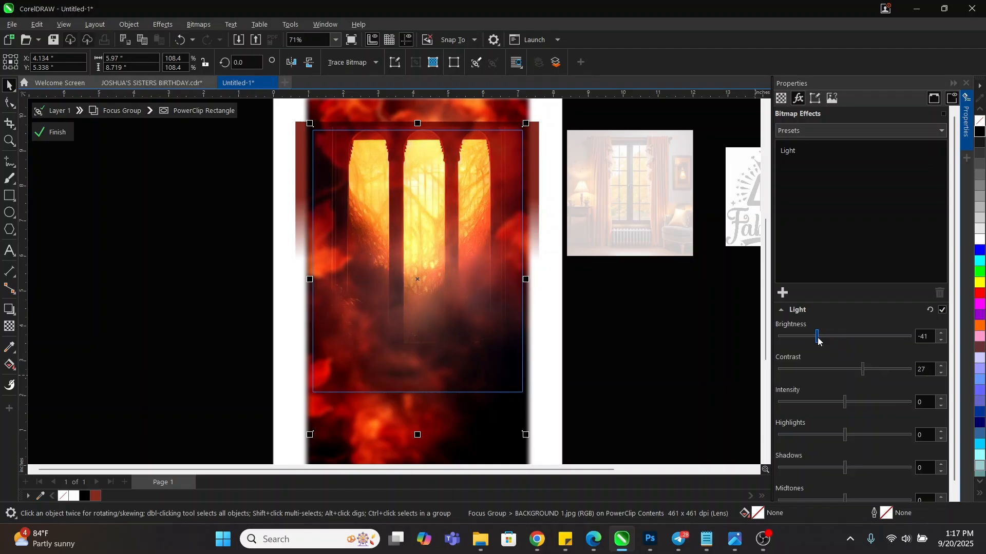
pyautogui.click(827, 337)
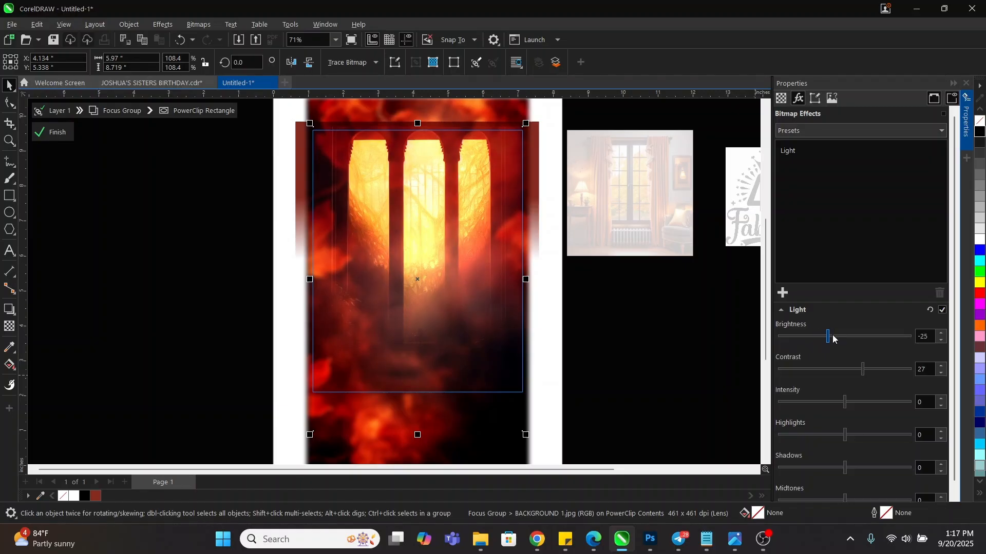
# Leave the background's PowerClip editing and clear the selection
pyautogui.click(629, 334)
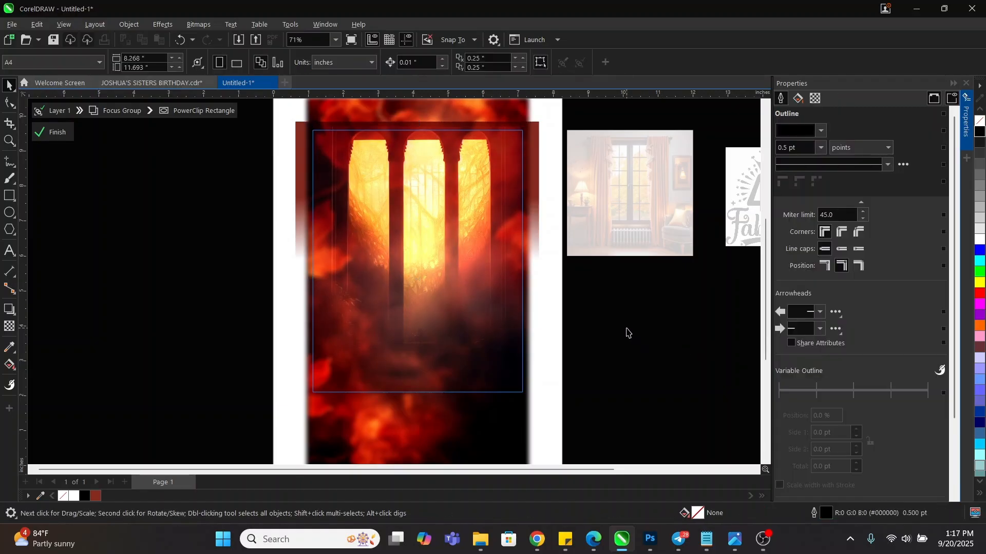
pyautogui.click(630, 330)
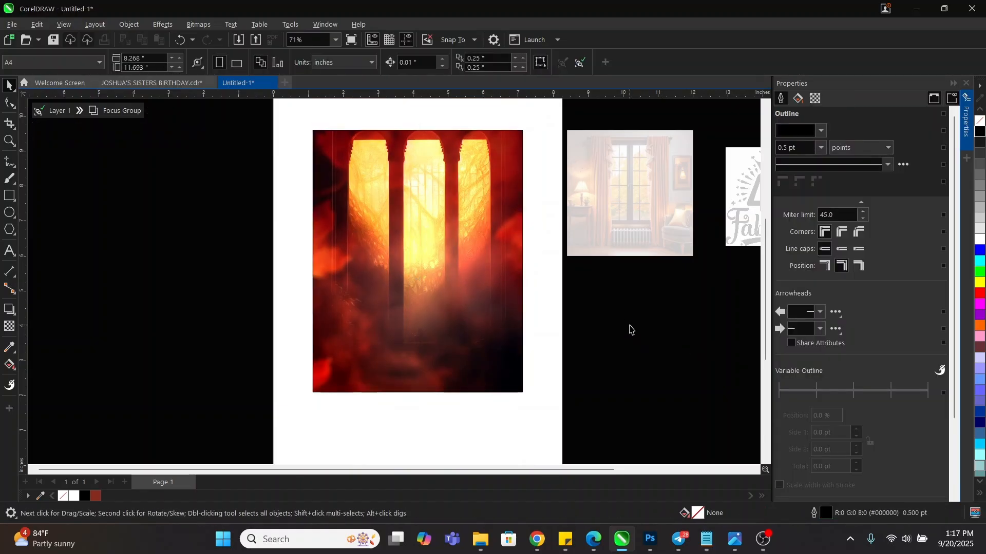
pyautogui.scroll(2, 353, 242)
pyautogui.scroll(-4, 510, 247)
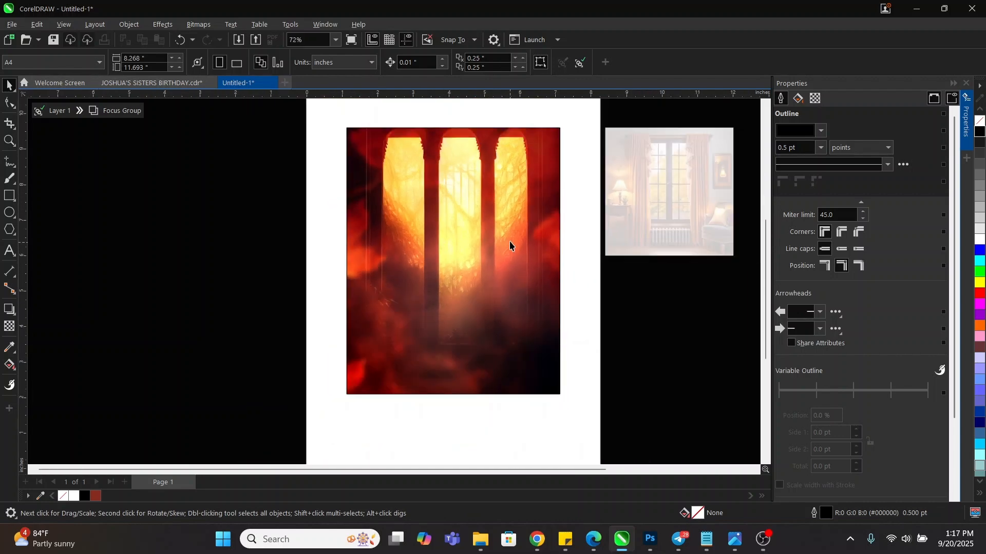
pyautogui.scroll(2, 373, 244)
pyautogui.scroll(-1, 511, 250)
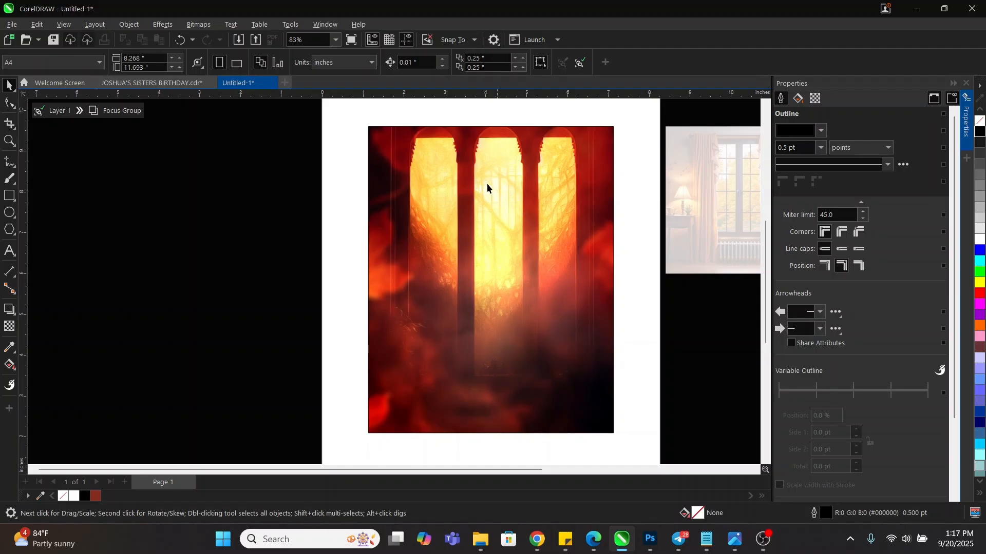
pyautogui.click(523, 187)
pyautogui.click(638, 317)
pyautogui.click(485, 264)
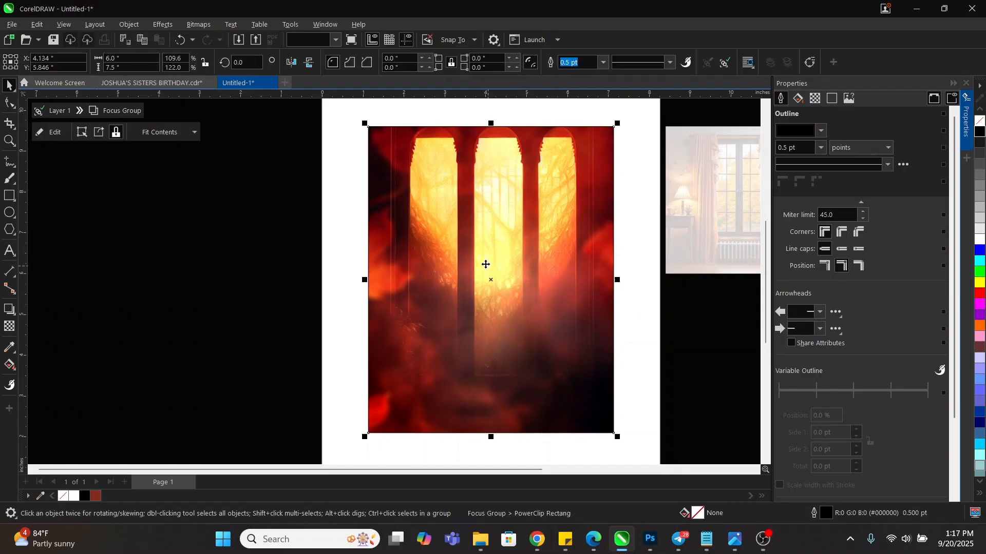
pyautogui.doubleClick(275, 244)
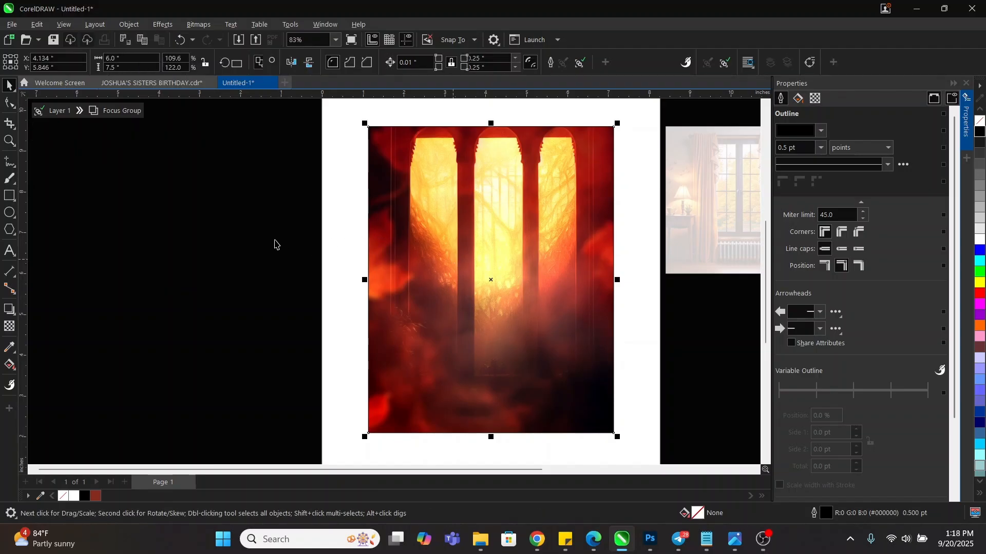
pyautogui.click(271, 242)
# Move the room picture onto the page and centre it on the fiery background
pyautogui.scroll(-1, 482, 244)
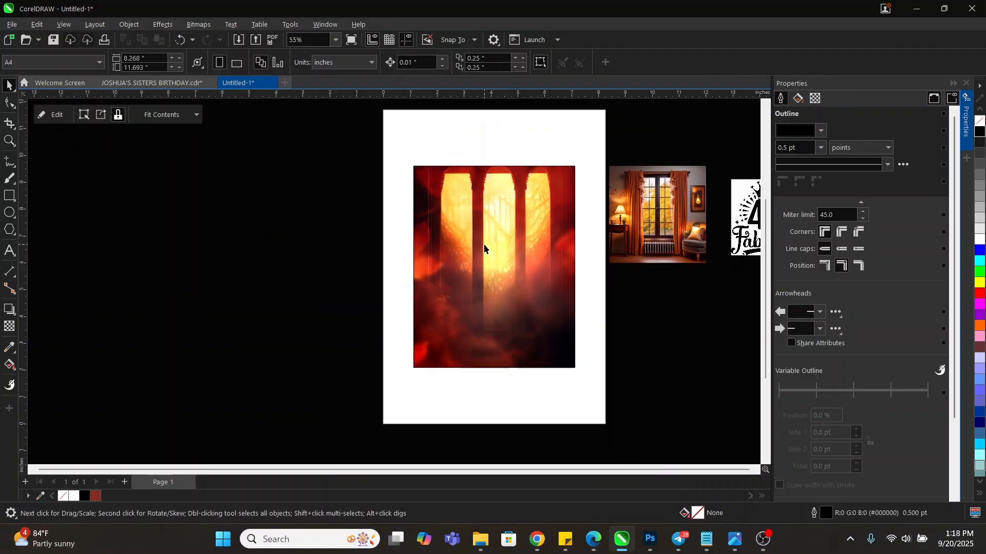
pyautogui.click(484, 246)
pyautogui.click(670, 222)
pyautogui.moveTo(670, 221); pyautogui.dragTo(667, 262)
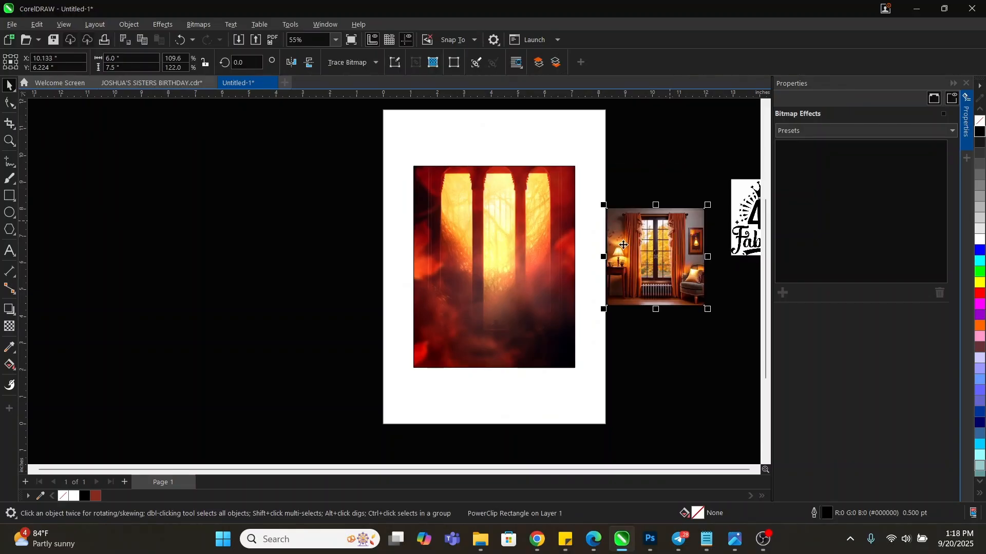
pyautogui.keyDown('shift'); pyautogui.click(543, 234); pyautogui.keyUp('shift')
pyautogui.press('c')
pyautogui.press('e')
pyautogui.click(621, 209)
# Enlarge the room picture to the background's width and try aligning its bottom edge
pyautogui.click(539, 311)
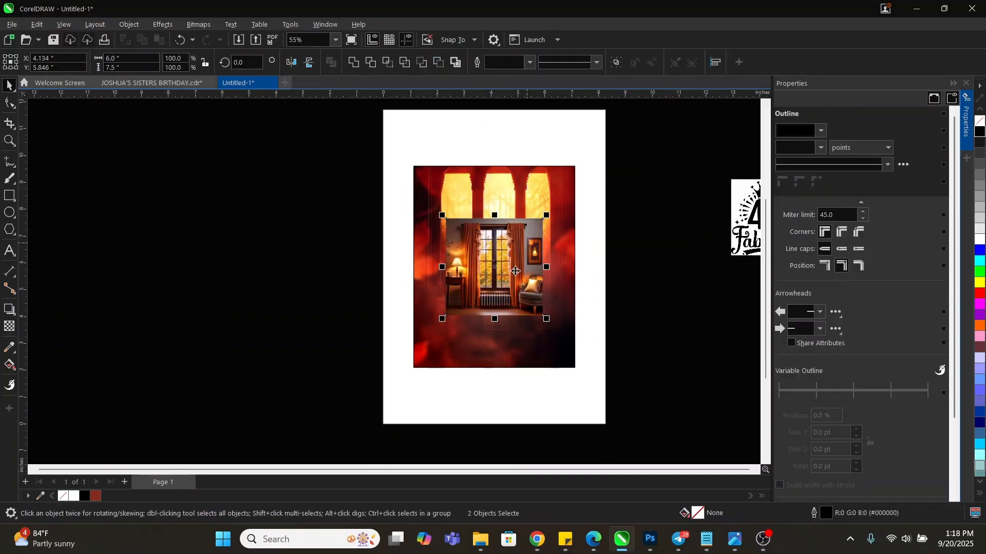
pyautogui.scroll(1, 544, 318)
pyautogui.moveTo(546, 318); pyautogui.dragTo(592, 361)
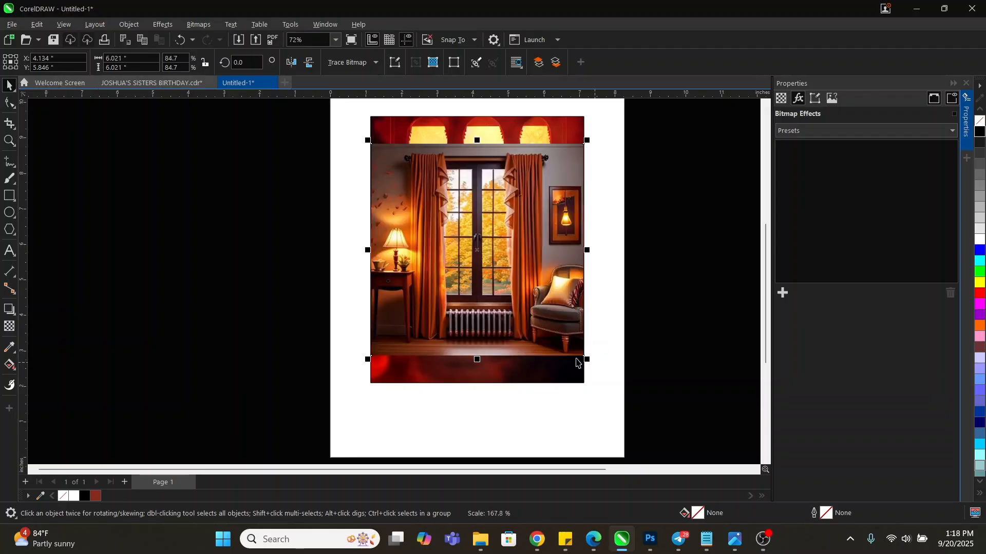
pyautogui.keyDown('shift'); pyautogui.click(531, 377); pyautogui.keyUp('shift')
pyautogui.press('v')
pyautogui.press('b')
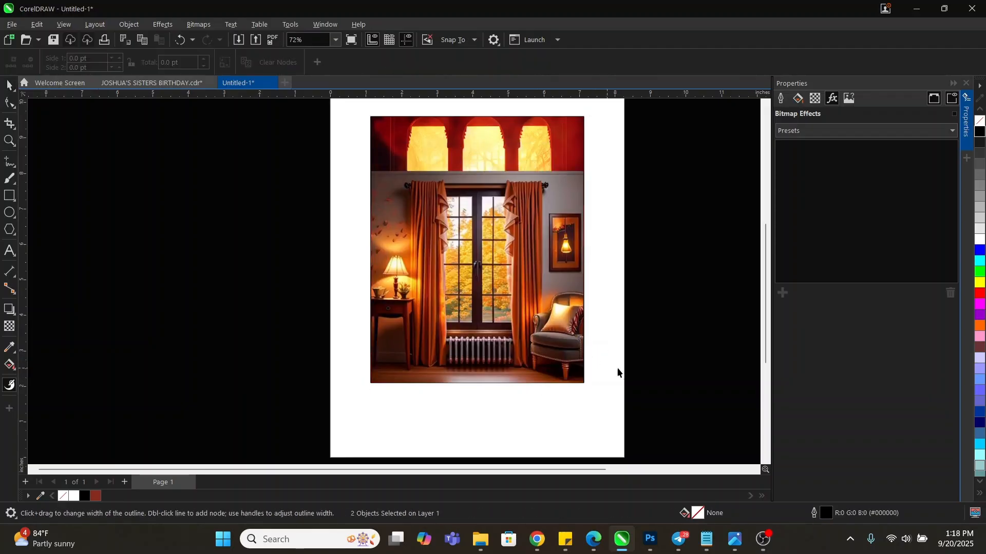
pyautogui.press('space')
# Undo, re-enlarge the room picture to 83.9% and align it to the background's bottom
pyautogui.click(710, 278)
pyautogui.click(469, 243)
pyautogui.hotkey('ctrl', 'z')
pyautogui.hotkey('ctrl', 'z')
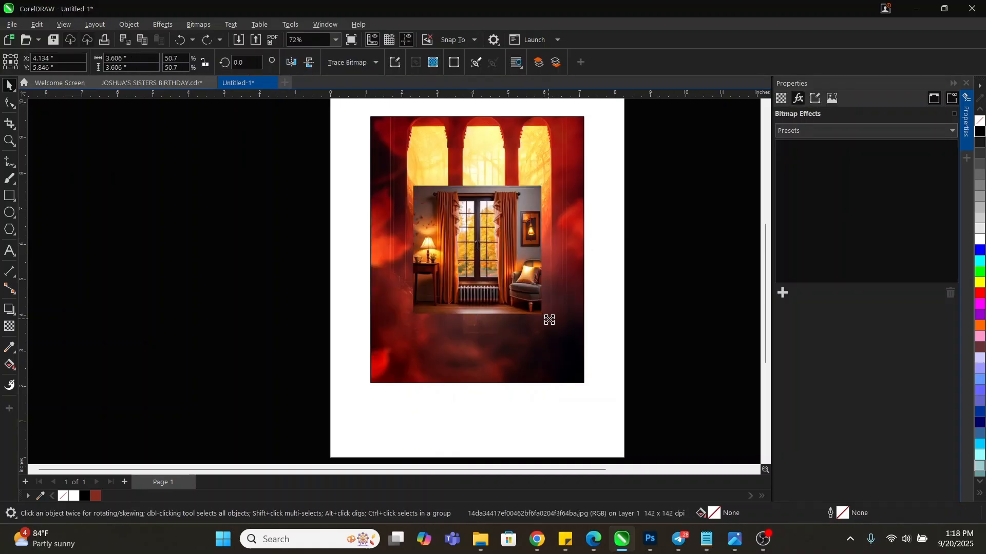
pyautogui.moveTo(550, 319); pyautogui.dragTo(585, 371)
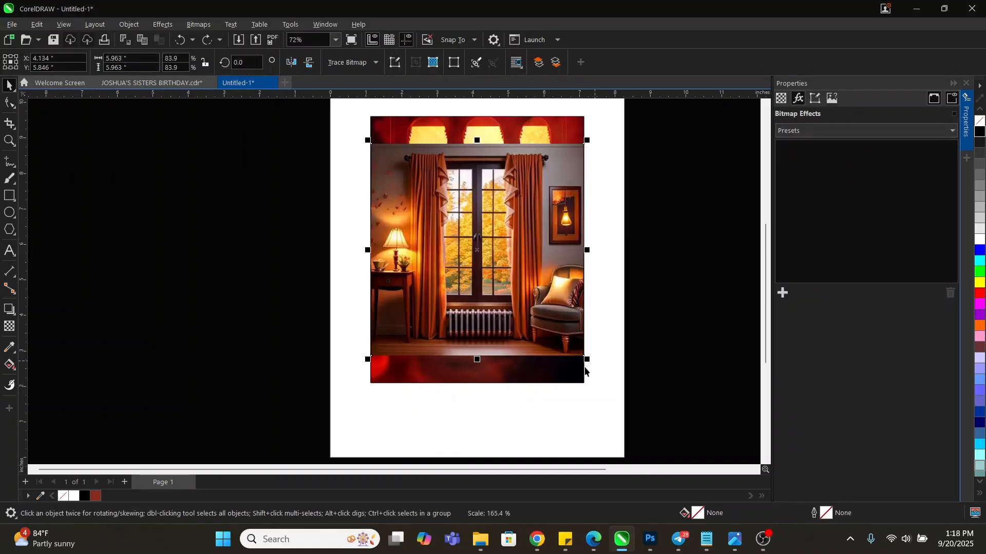
pyautogui.keyDown('shift'); pyautogui.click(546, 376); pyautogui.keyUp('shift')
pyautogui.press('b')
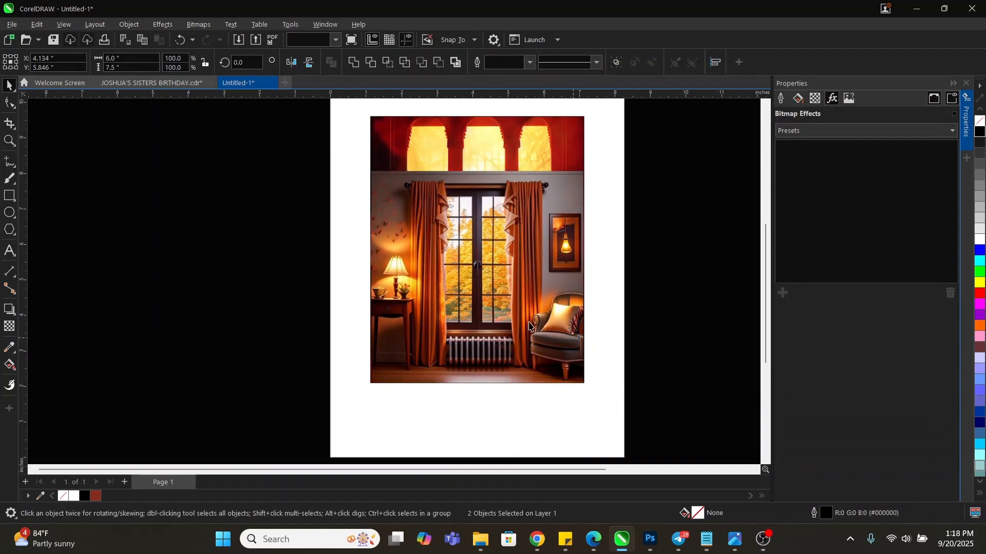
pyautogui.click(529, 326)
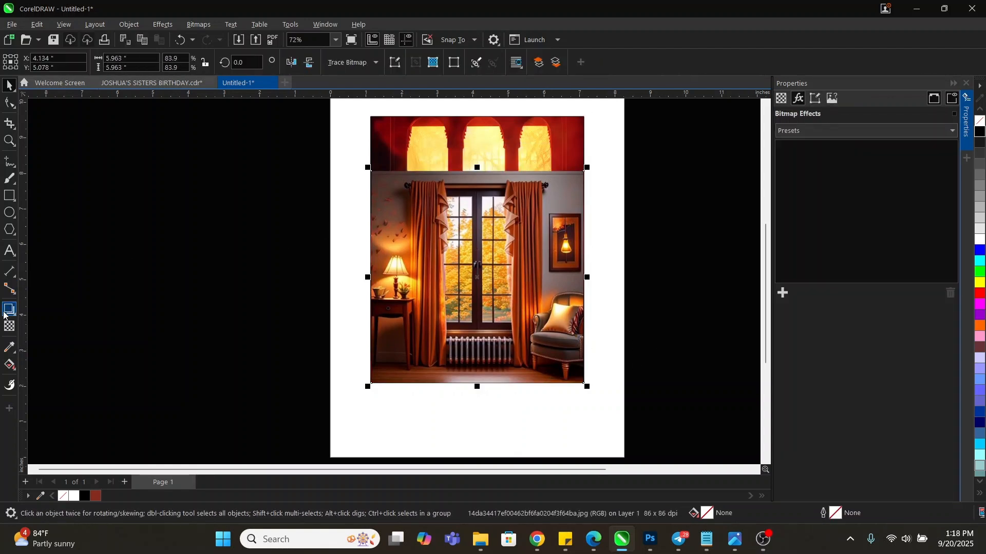
# Leave a copy of the room picture off the page to the left
pyautogui.click(9, 326)
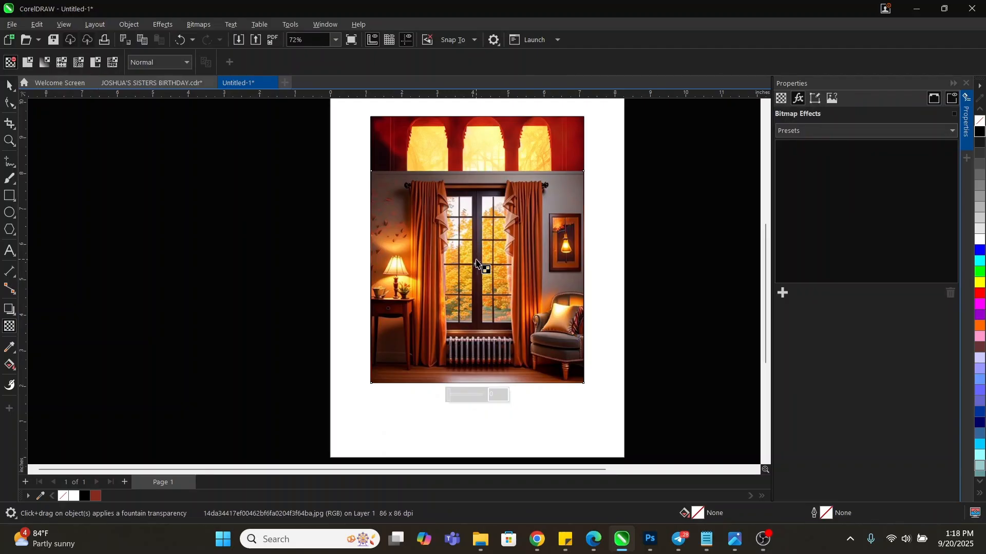
pyautogui.press('space')
pyautogui.moveTo(478, 262)
pyautogui.mouseDown()
pyautogui.moveTo(178, 266)
pyautogui.moveTo(211, 271)
pyautogui.mouseUp()
pyautogui.rightClick(211, 271)
# Give the room picture a linear transparency fading upward into the glowing arches
pyautogui.click(308, 149)
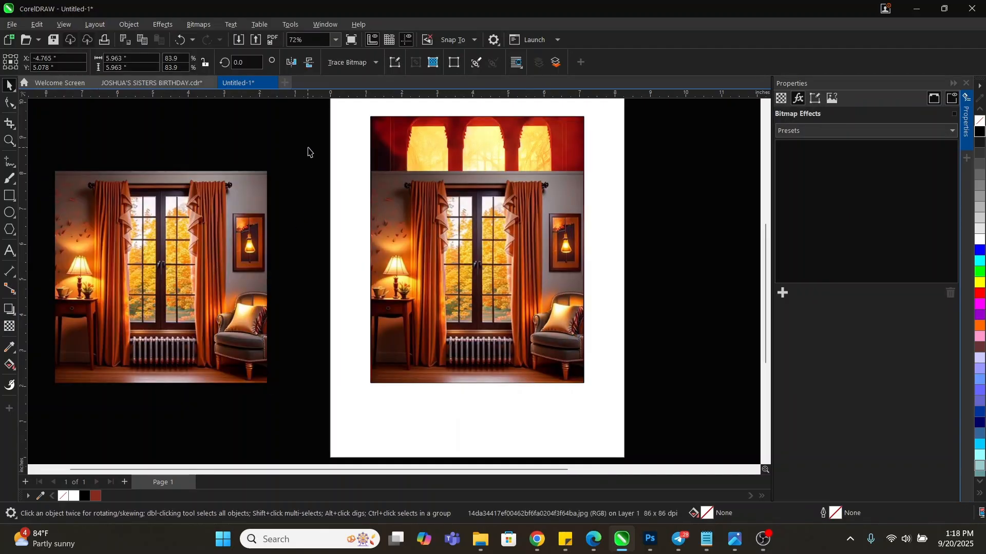
pyautogui.click(519, 260)
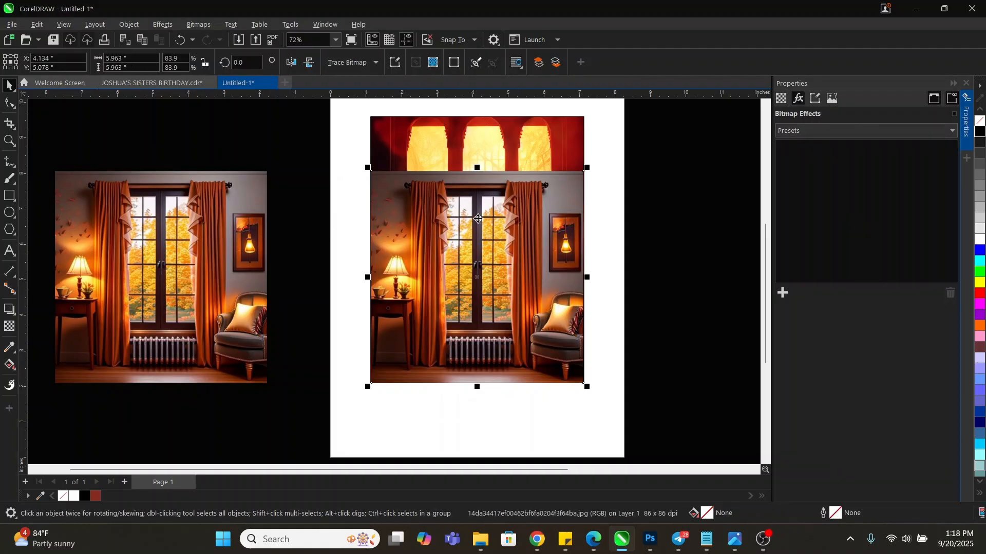
pyautogui.click(9, 327)
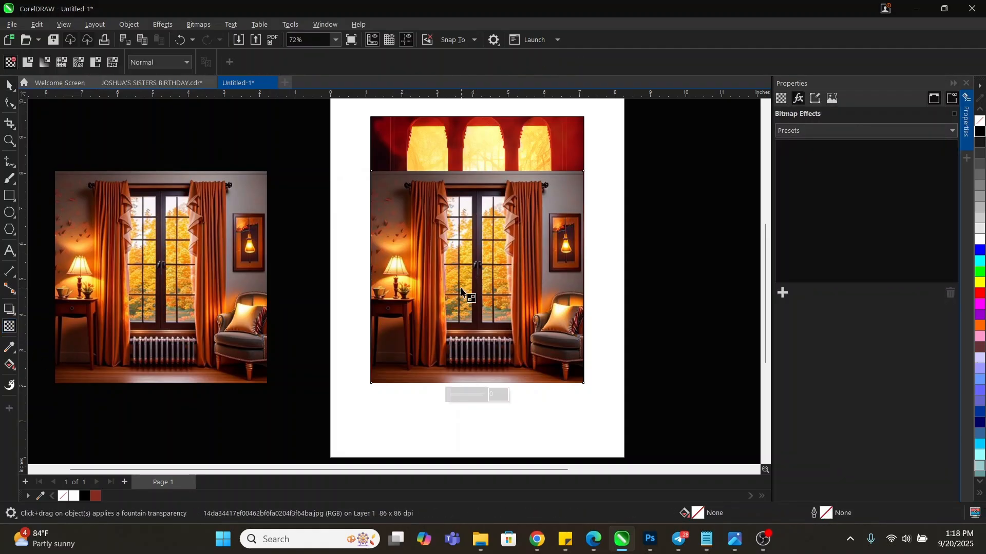
pyautogui.moveTo(477, 278); pyautogui.dragTo(477, 208)
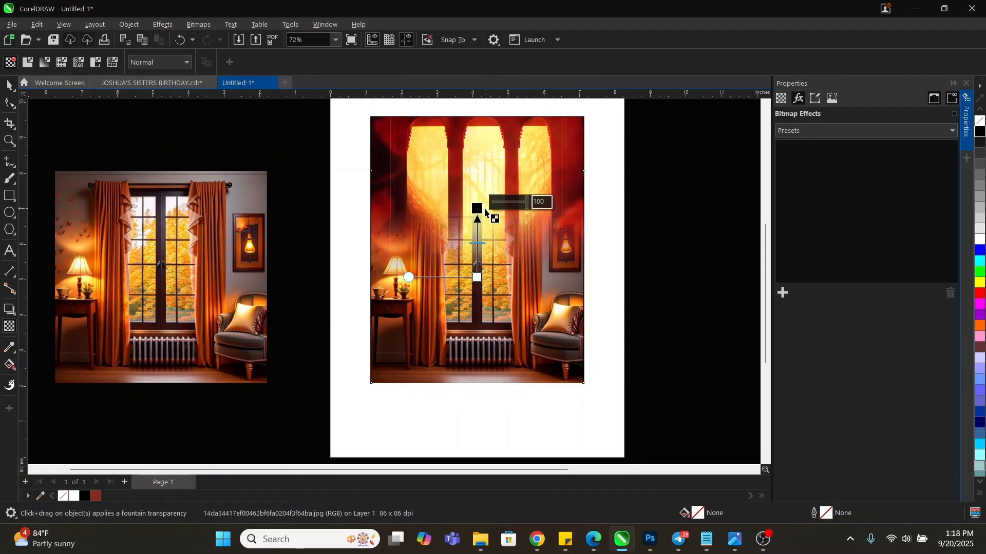
pyautogui.moveTo(477, 278); pyautogui.dragTo(477, 302)
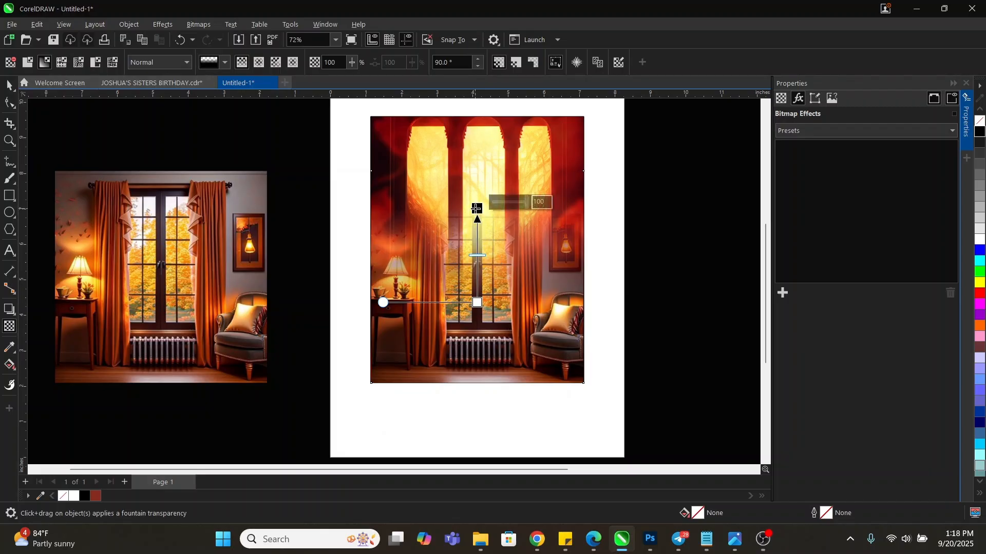
pyautogui.moveTo(476, 208); pyautogui.dragTo(478, 221)
pyautogui.moveTo(477, 303); pyautogui.dragTo(478, 313)
pyautogui.press('space')
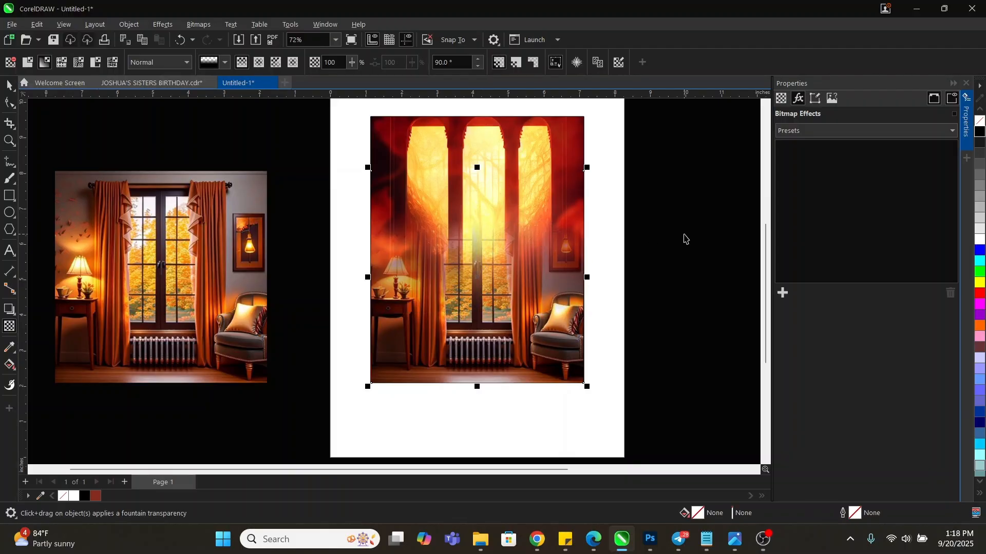
# PowerClip the faded room picture inside the fiery background frame
pyautogui.rightClick(521, 291)
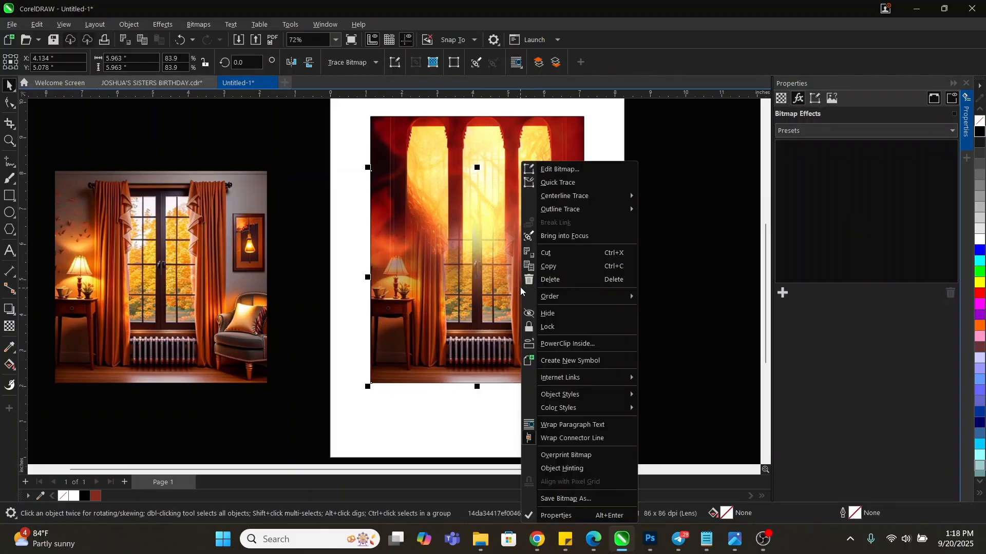
pyautogui.click(567, 343)
pyautogui.click(471, 148)
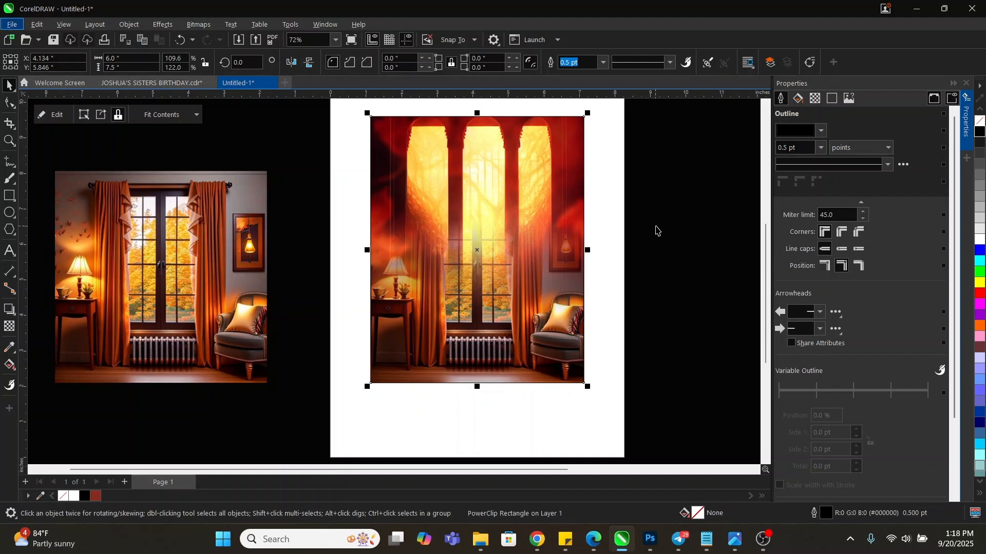
pyautogui.click(655, 227)
pyautogui.click(511, 251)
pyautogui.click(636, 256)
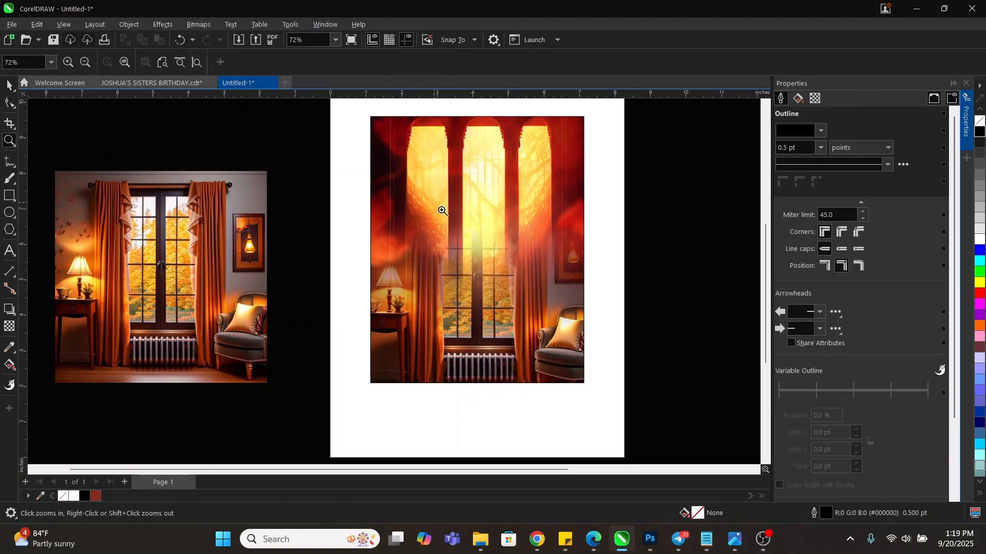
# Move both dress figures from beside the page toward the fiery background
pyautogui.press('space')
pyautogui.scroll(-2, 485, 223)
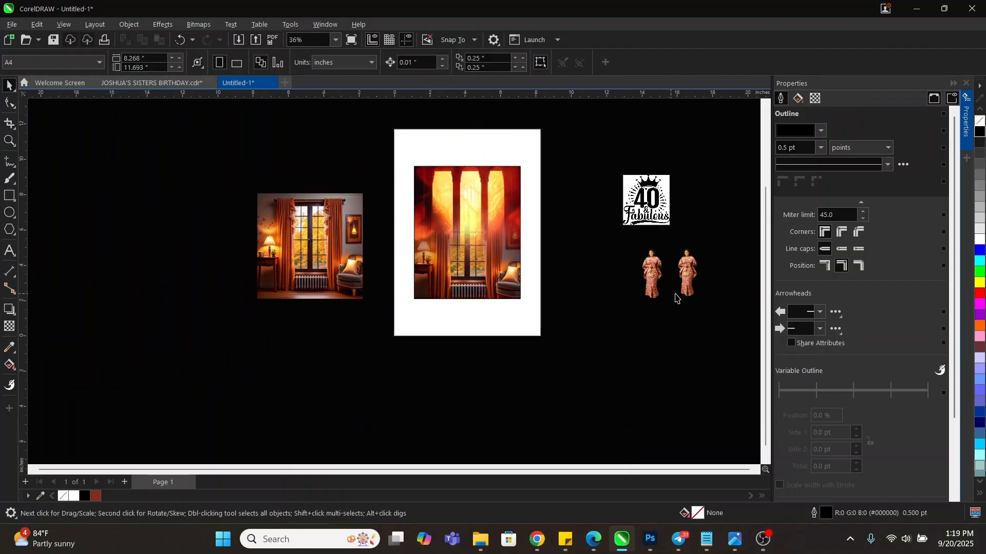
pyautogui.click(642, 256)
pyautogui.scroll(8, 668, 252)
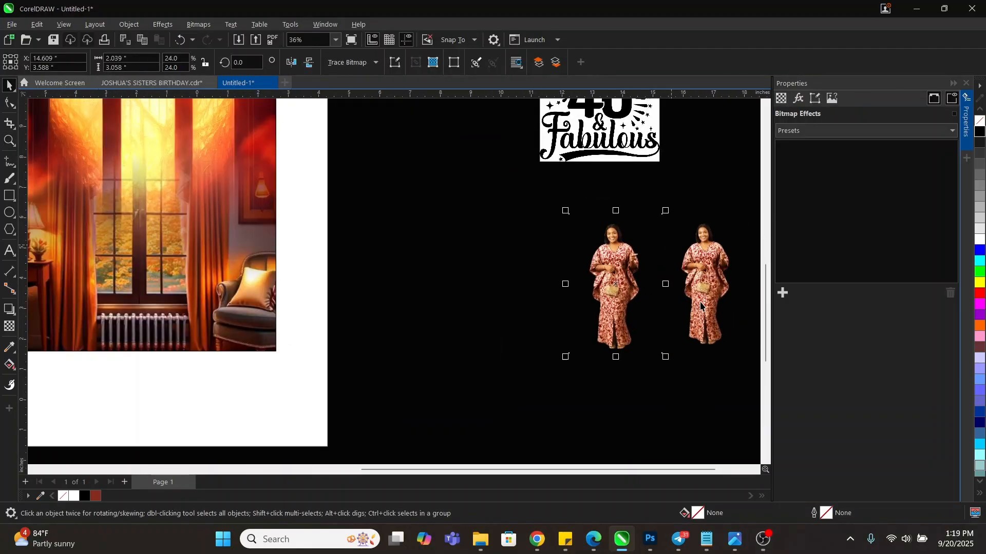
pyautogui.scroll(-6, 516, 250)
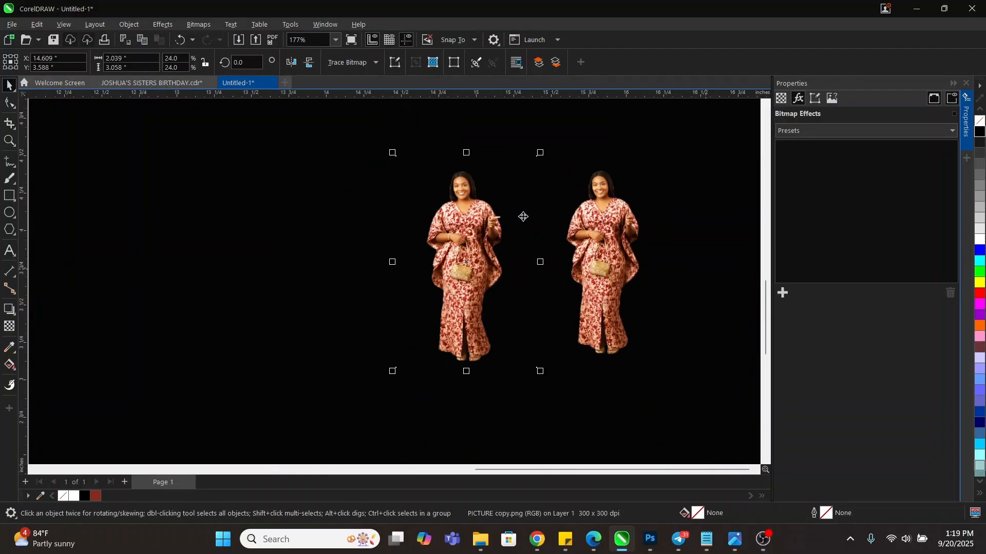
pyautogui.moveTo(513, 238); pyautogui.dragTo(343, 221)
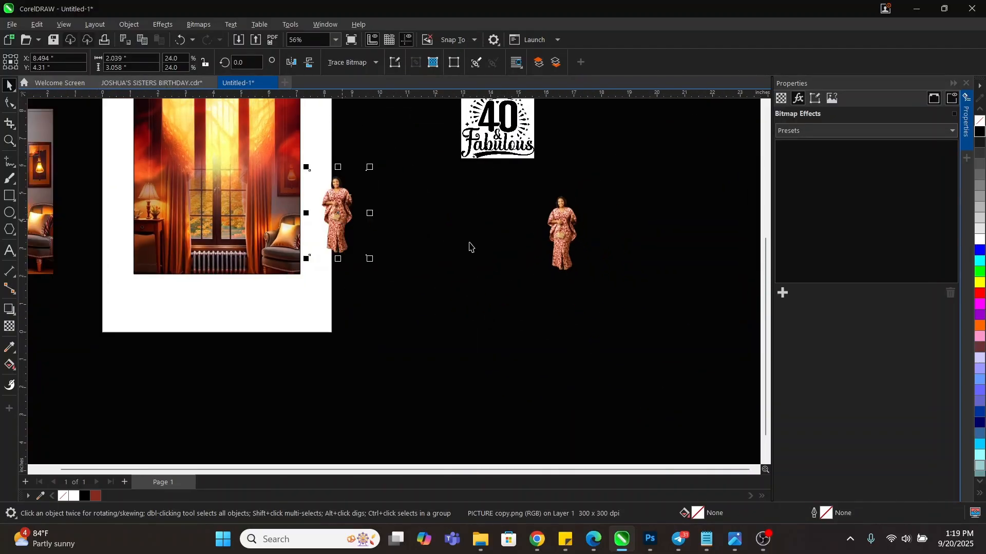
pyautogui.scroll(-3, 469, 247)
pyautogui.scroll(3, 313, 177)
pyautogui.moveTo(682, 279); pyautogui.dragTo(373, 230)
# Zoom into the page and enlarge the dress figure about three times over the background
pyautogui.press('z')
pyautogui.moveTo(255, 109); pyautogui.dragTo(484, 354)
pyautogui.scroll(2, 388, 284)
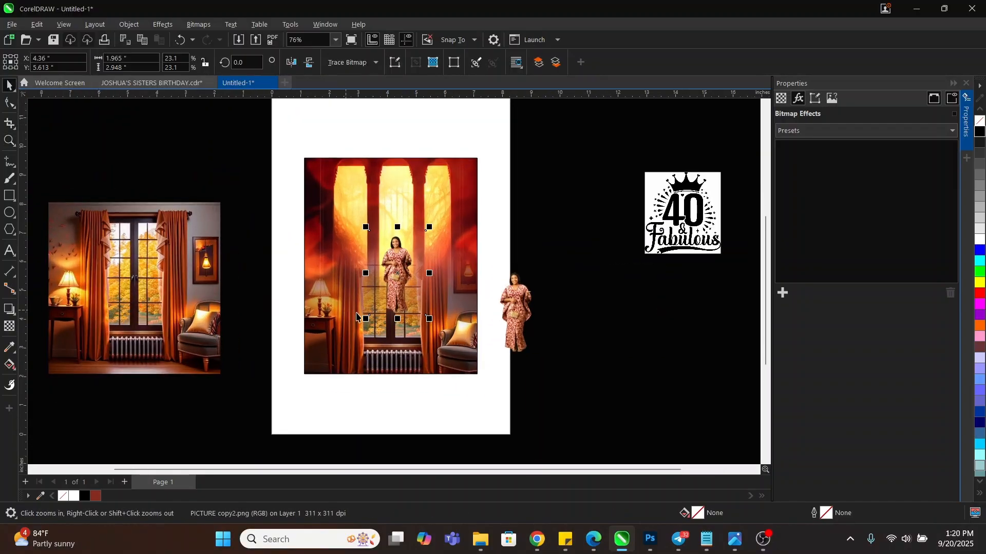
pyautogui.press('space')
pyautogui.moveTo(438, 316); pyautogui.dragTo(515, 381)
pyautogui.moveTo(424, 223); pyautogui.dragTo(408, 252)
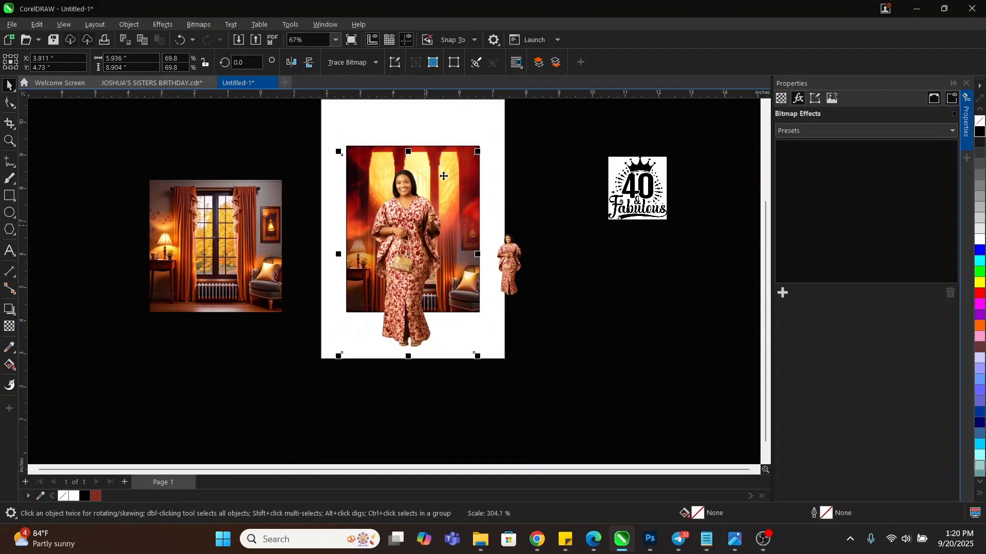
pyautogui.scroll(-2, 485, 349)
# Enlarge the woman further to 117.3% and fine-tune her position over the fire frame
pyautogui.click(482, 342)
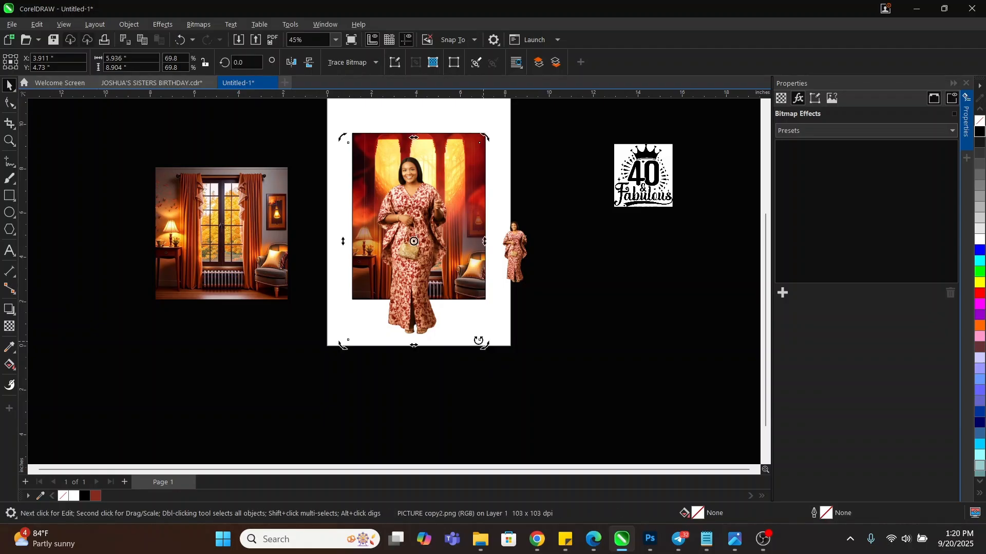
pyautogui.click(430, 286)
pyautogui.moveTo(484, 343); pyautogui.dragTo(523, 400)
pyautogui.moveTo(415, 185); pyautogui.dragTo(428, 216)
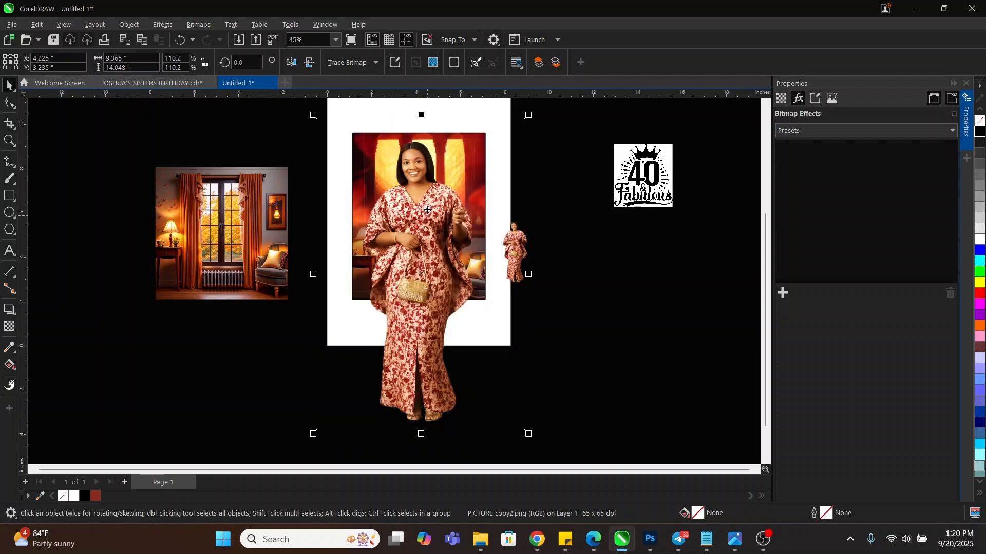
pyautogui.moveTo(528, 433); pyautogui.dragTo(537, 445)
pyautogui.moveTo(431, 226)
pyautogui.mouseDown()
pyautogui.moveTo(433, 236)
pyautogui.moveTo(440, 216)
pyautogui.mouseUp()
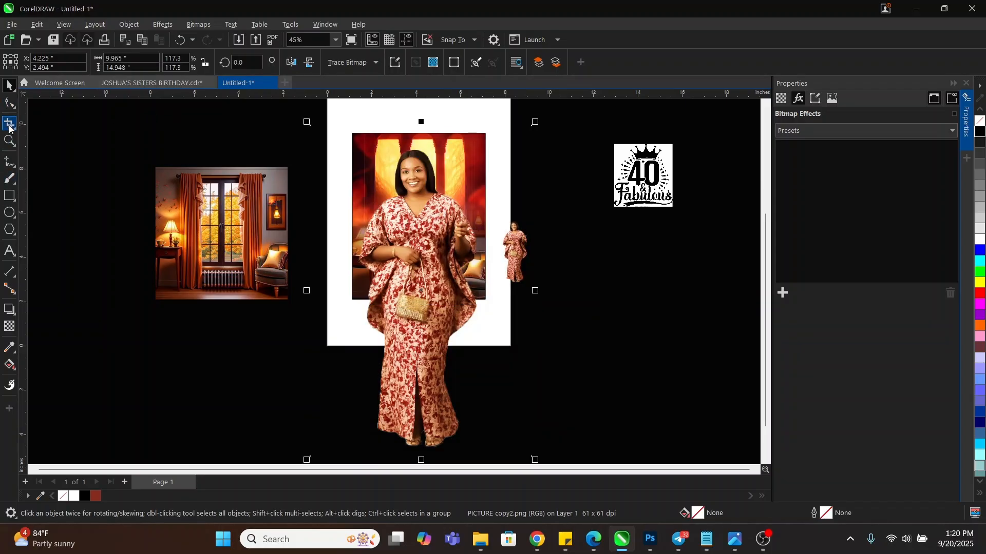
# Raise the photo's bottom edge with the Shape tool to trim away her lower body
pyautogui.click(10, 102)
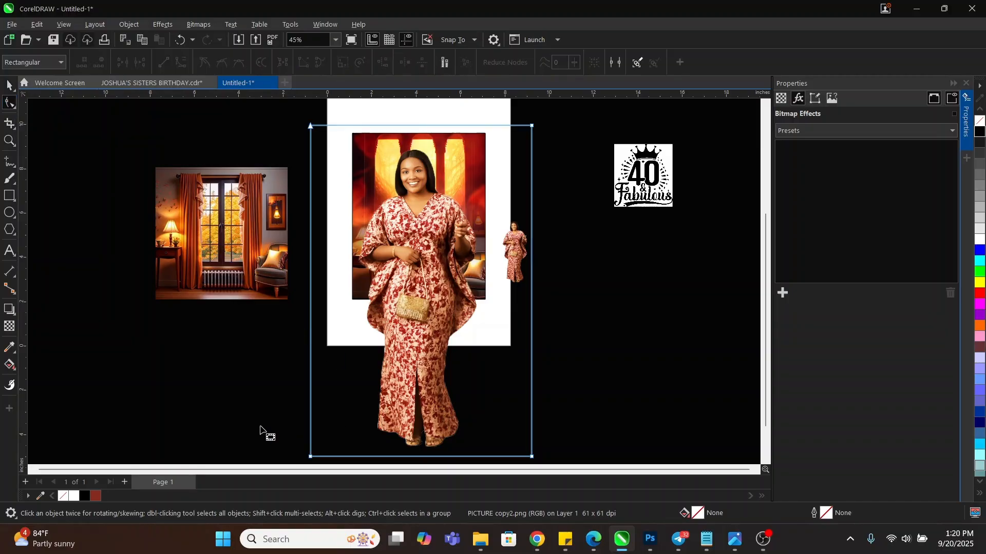
pyautogui.moveTo(261, 426); pyautogui.dragTo(581, 466)
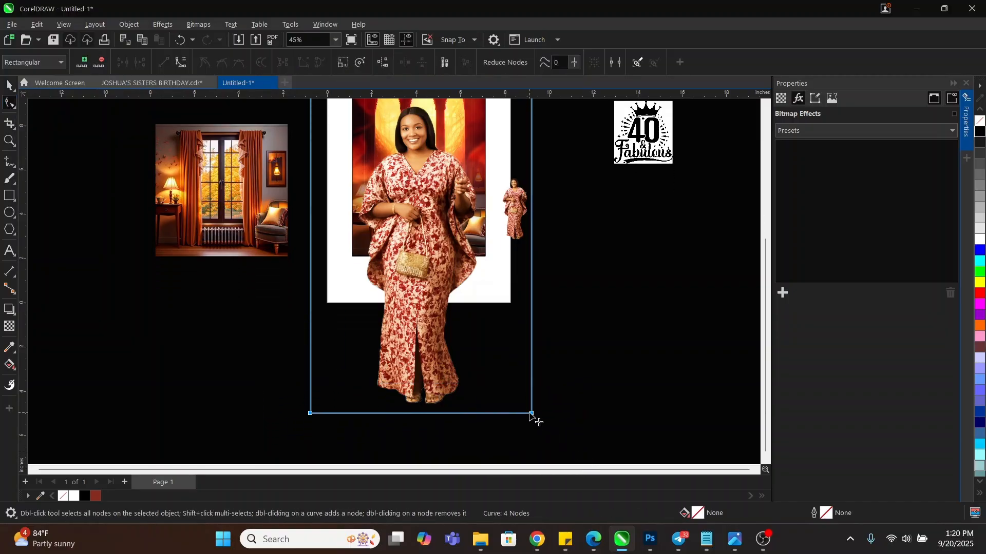
pyautogui.moveTo(556, 401); pyautogui.dragTo(154, 436)
pyautogui.moveTo(309, 413); pyautogui.dragTo(317, 244)
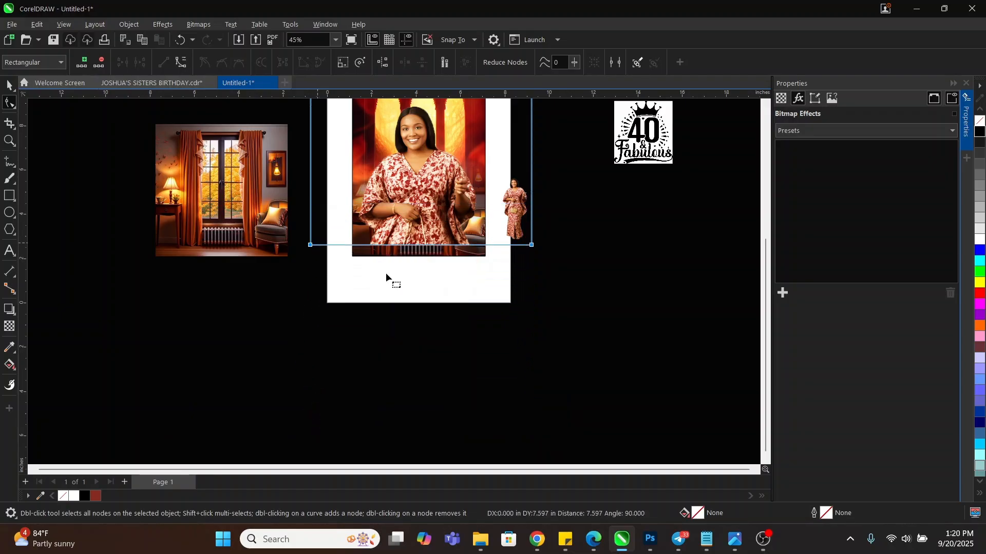
pyautogui.scroll(-3, 436, 308)
pyautogui.scroll(3, 414, 202)
# Move the photo's left edge straight inward to the fire background's edge
pyautogui.moveTo(308, 153); pyautogui.dragTo(387, 419)
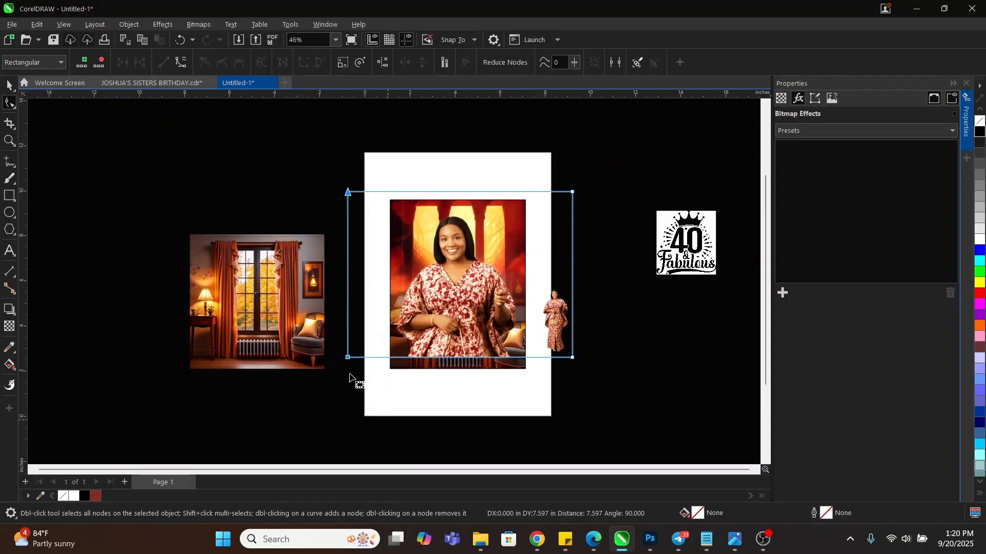
pyautogui.moveTo(348, 358); pyautogui.dragTo(389, 346)
pyautogui.hotkey('ctrl', 'z')
pyautogui.moveTo(315, 149); pyautogui.dragTo(396, 426)
pyautogui.moveTo(348, 359); pyautogui.dragTo(391, 356)
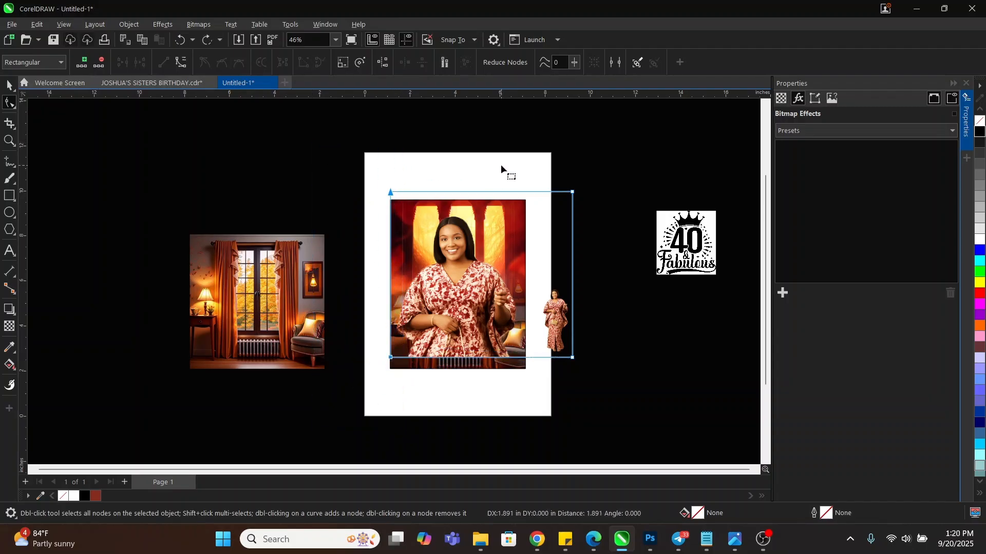
pyautogui.moveTo(515, 154); pyautogui.dragTo(525, 354)
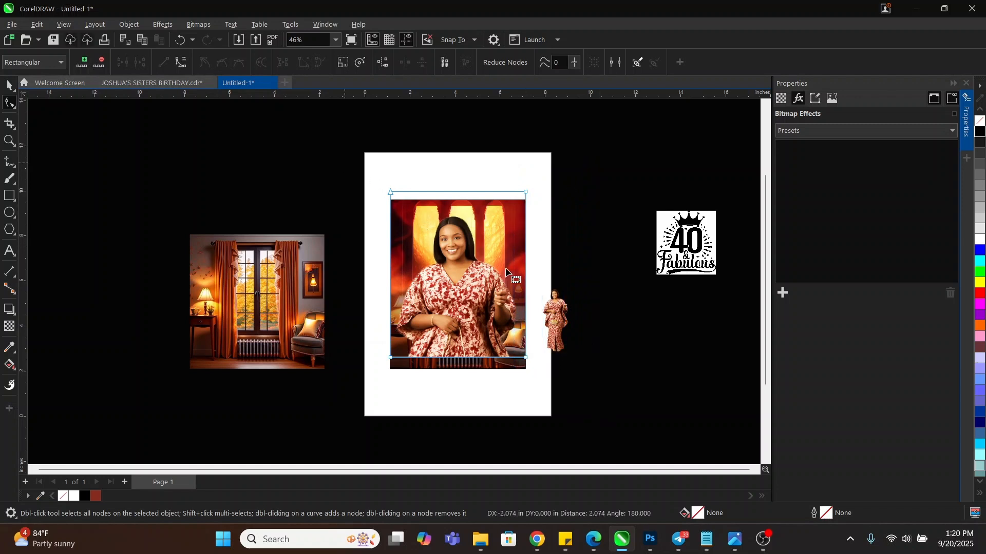
# Lower the photo's top edge about 0.93 in, leaving a 6.0 × 6.44 in crop
pyautogui.moveTo(344, 163); pyautogui.dragTo(588, 271)
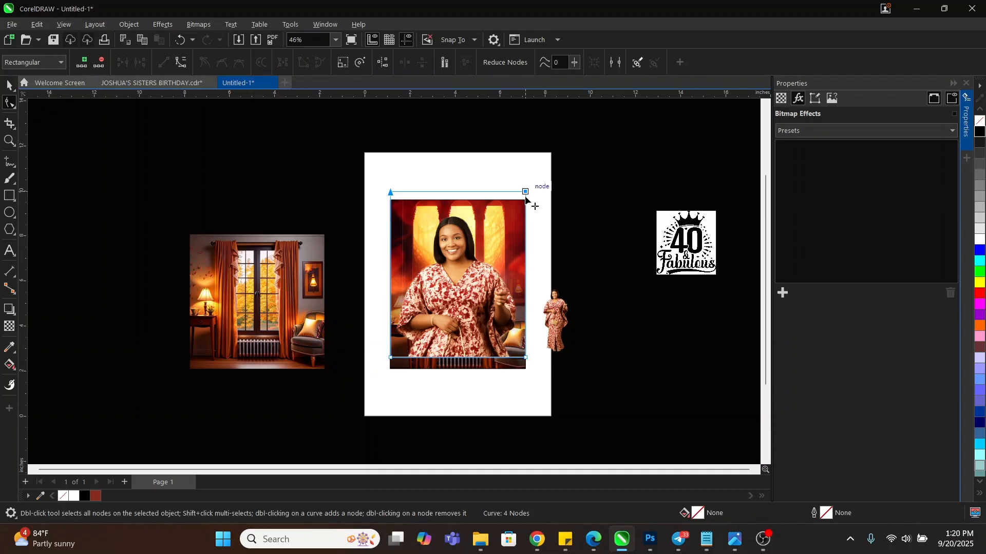
pyautogui.moveTo(525, 198); pyautogui.dragTo(525, 211)
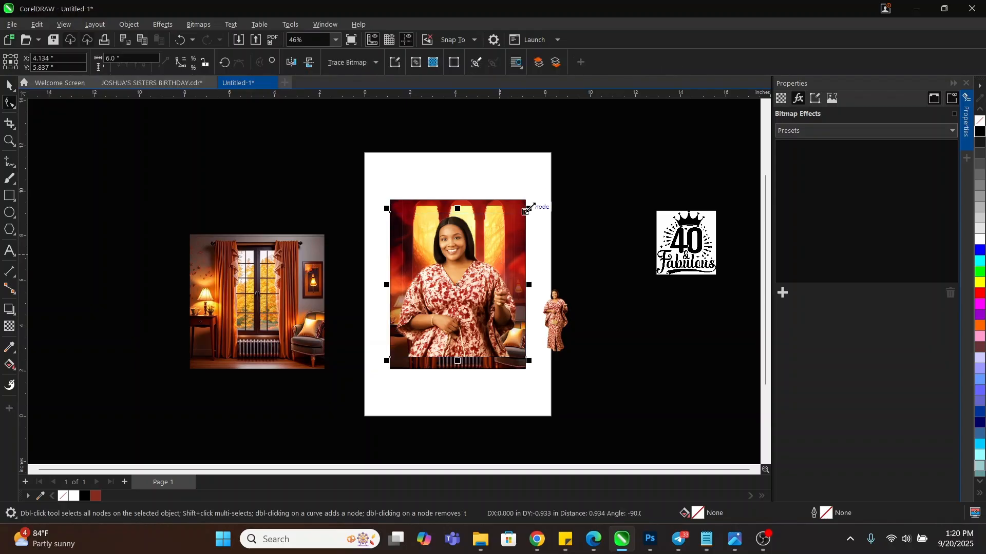
pyautogui.press('space')
pyautogui.scroll(2, 525, 211)
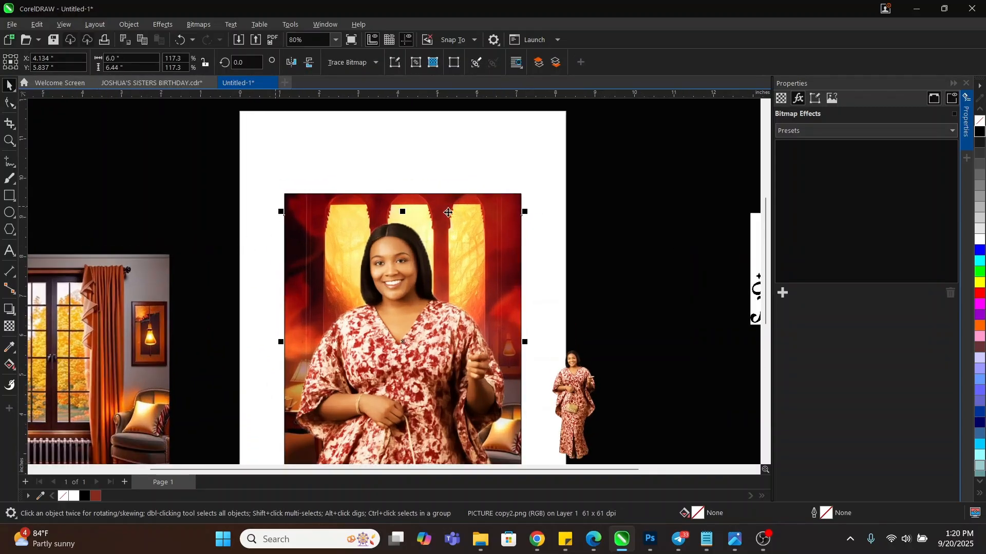
# Zoom in and give the portrait a linear transparency fading out toward the bottom, starting the fade higher up
pyautogui.scroll(-3, 477, 185)
pyautogui.press('z')
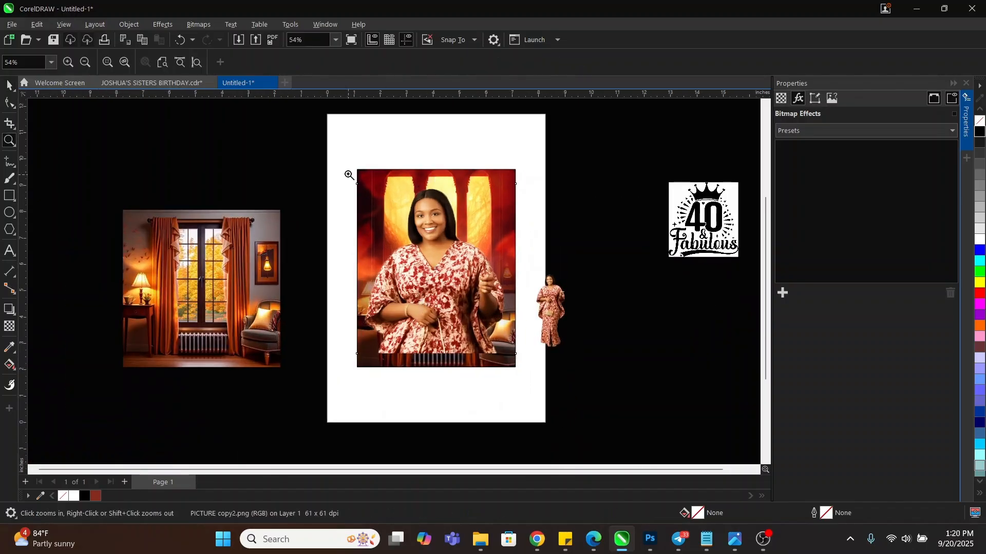
pyautogui.moveTo(340, 154); pyautogui.dragTo(528, 385)
pyautogui.press('space')
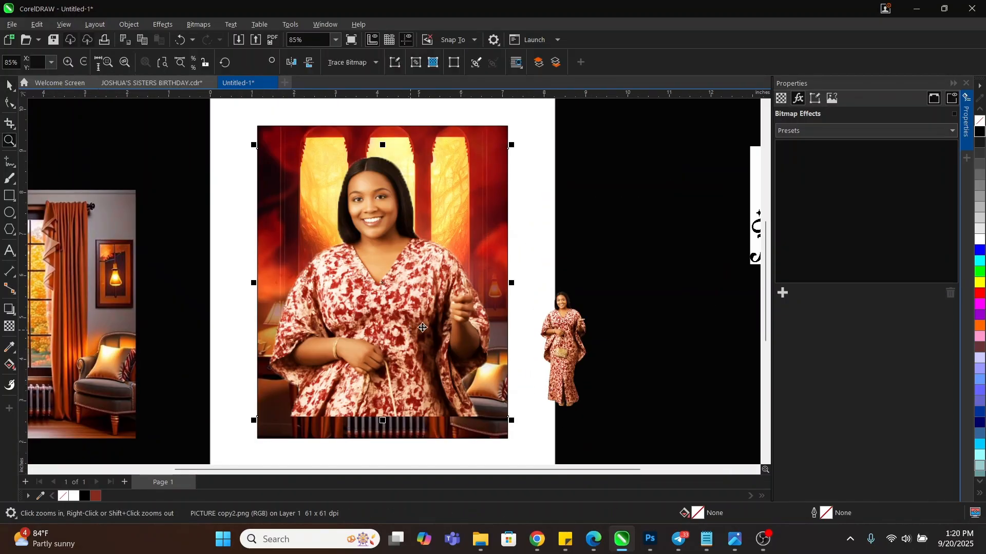
pyautogui.click(9, 327)
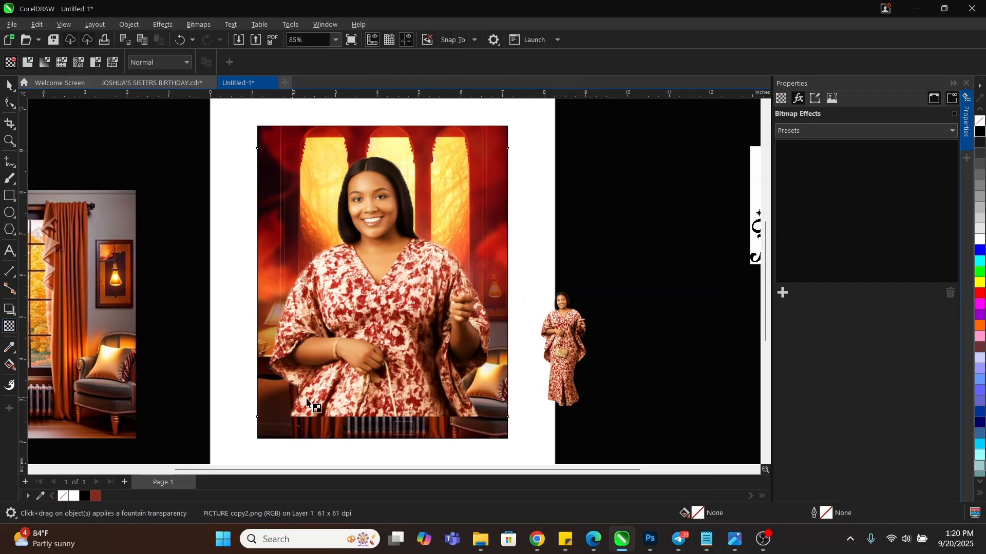
pyautogui.moveTo(380, 345); pyautogui.dragTo(380, 409)
pyautogui.moveTo(380, 343); pyautogui.dragTo(380, 317)
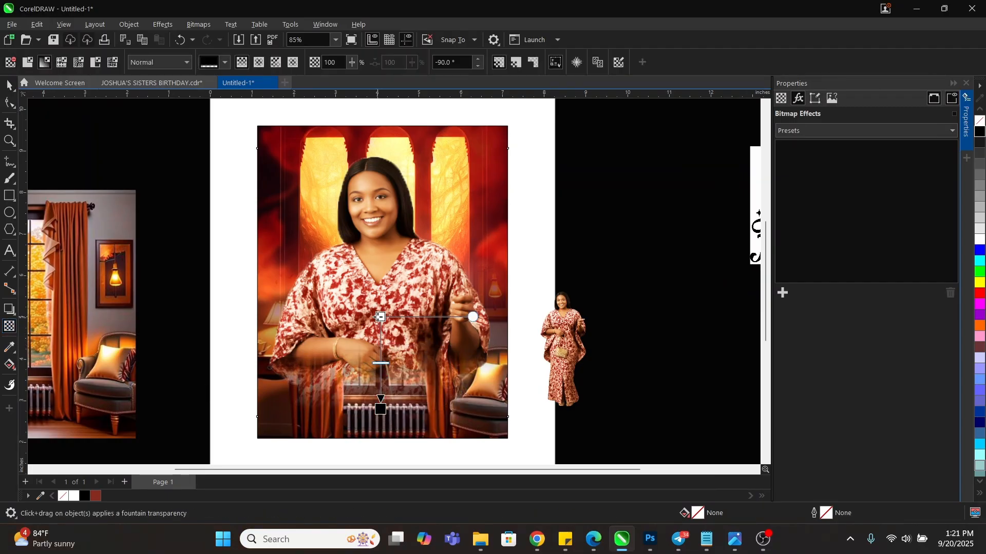
pyautogui.moveTo(381, 413); pyautogui.dragTo(380, 405)
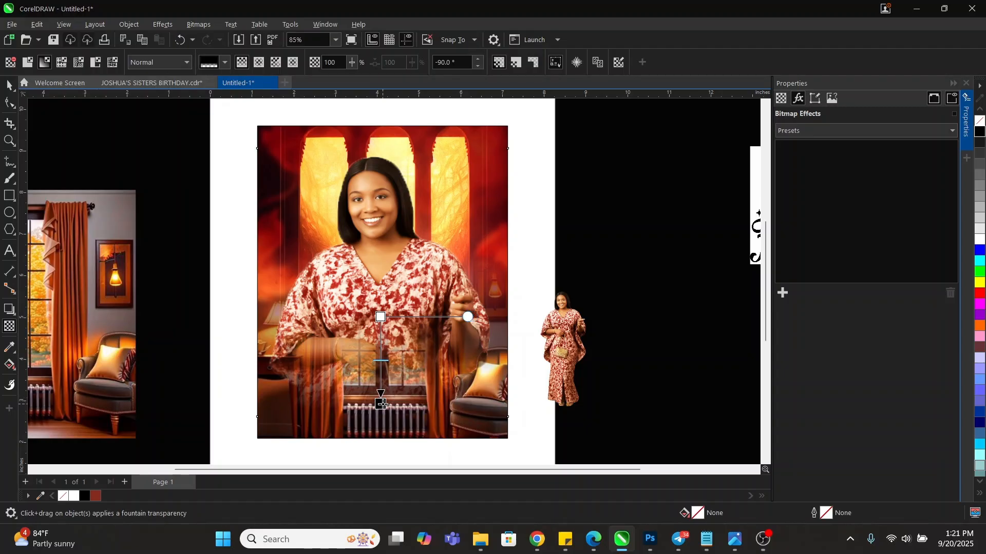
pyautogui.moveTo(383, 321)
pyautogui.mouseDown()
pyautogui.moveTo(384, 298)
pyautogui.moveTo(384, 307)
pyautogui.mouseUp()
pyautogui.press('space')
pyautogui.click(538, 268)
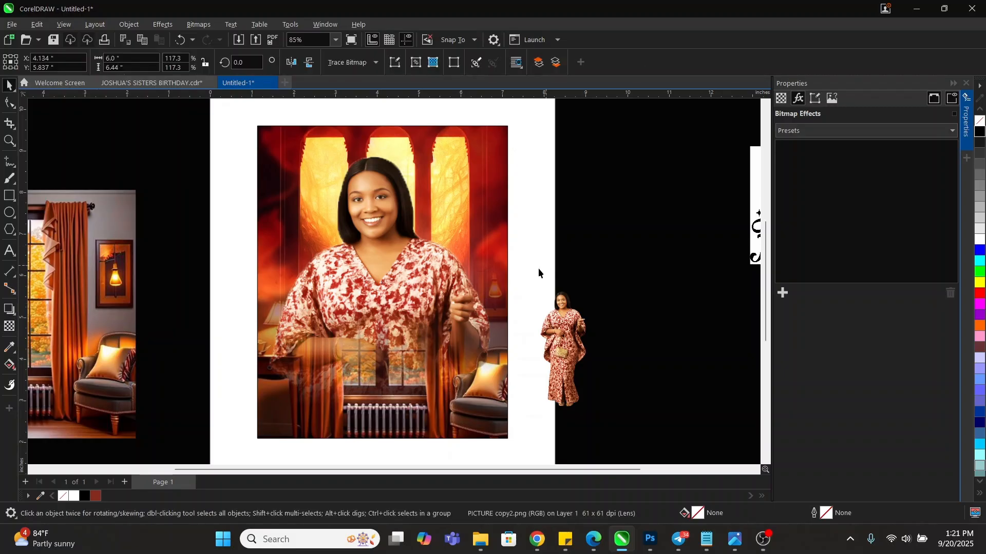
pyautogui.scroll(-2, 514, 293)
pyautogui.scroll(1, 423, 368)
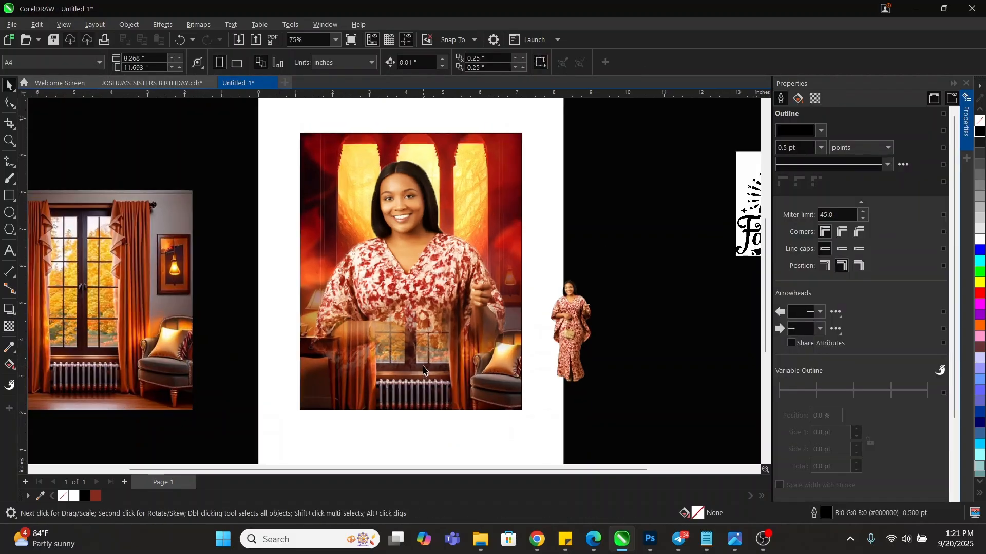
# Draw a rectangle over the portrait's lower part, filled dark red with no outline
pyautogui.click(7, 196)
pyautogui.moveTo(300, 327); pyautogui.dragTo(523, 411)
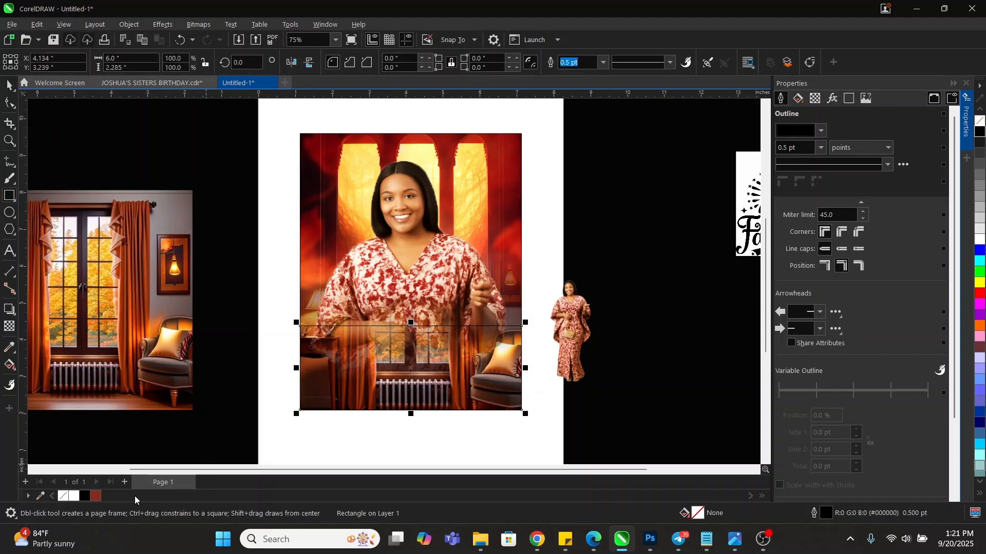
pyautogui.press('space')
pyautogui.click(96, 496)
pyautogui.rightClick(62, 496)
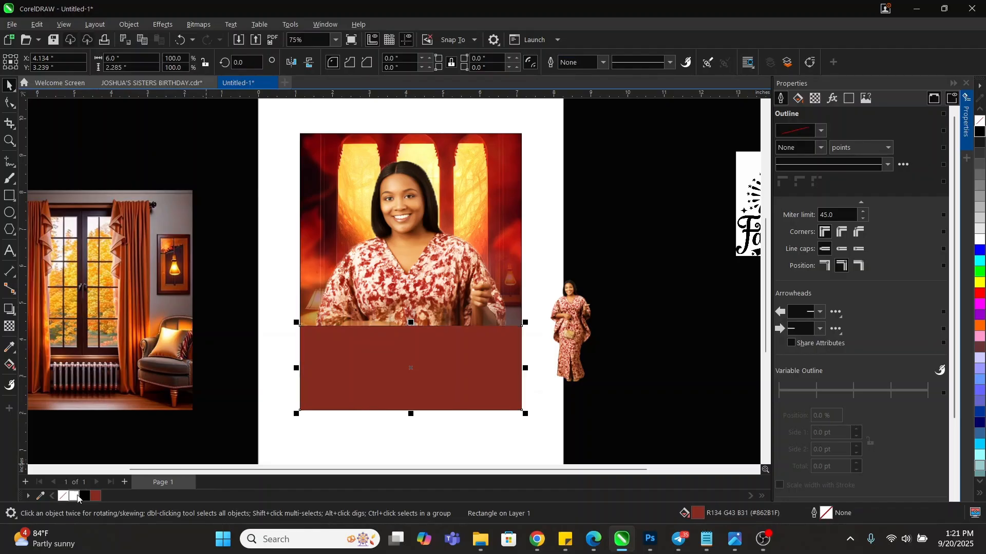
pyautogui.click(85, 496)
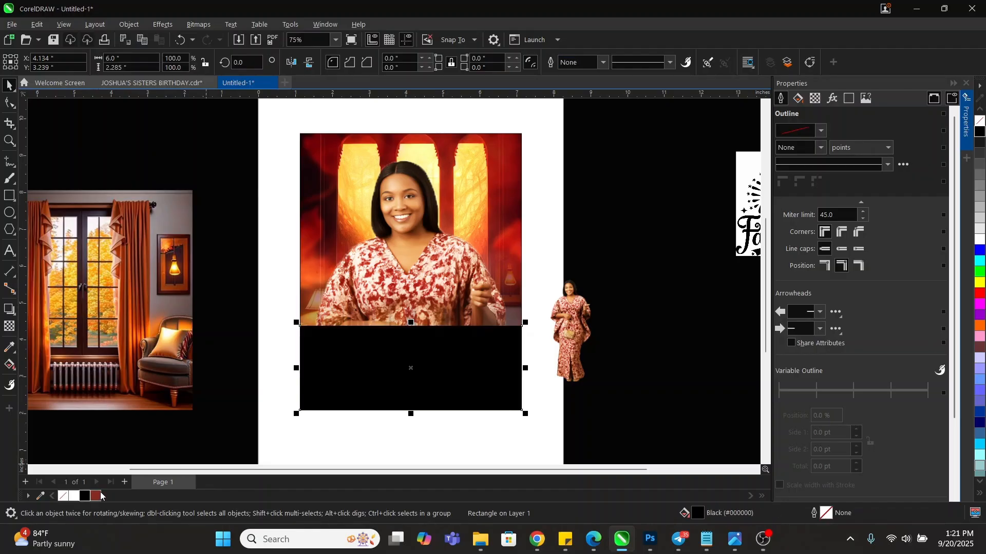
pyautogui.click(96, 496)
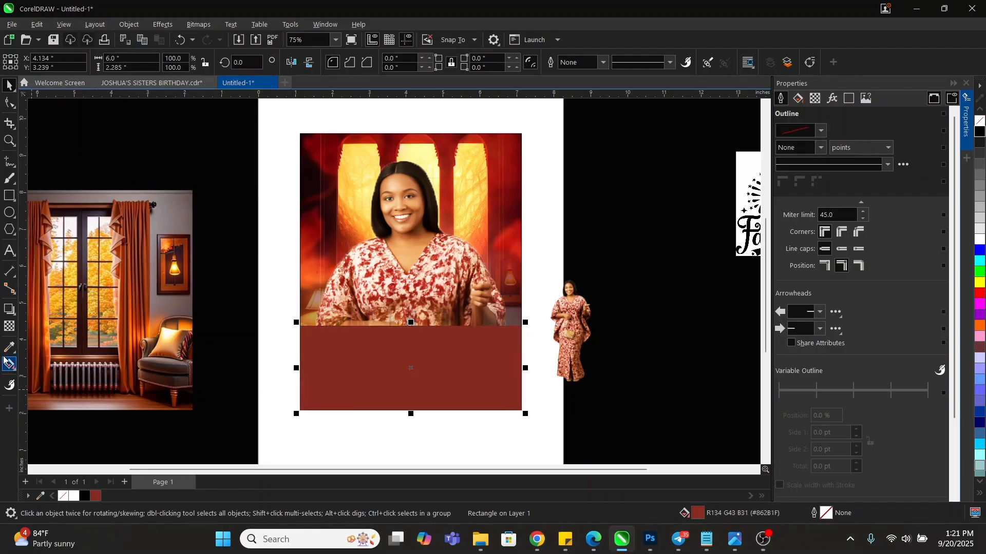
# Fade the red panel's top into the photo and stretch it upward to about 6.0 × 3.74 in
pyautogui.click(8, 327)
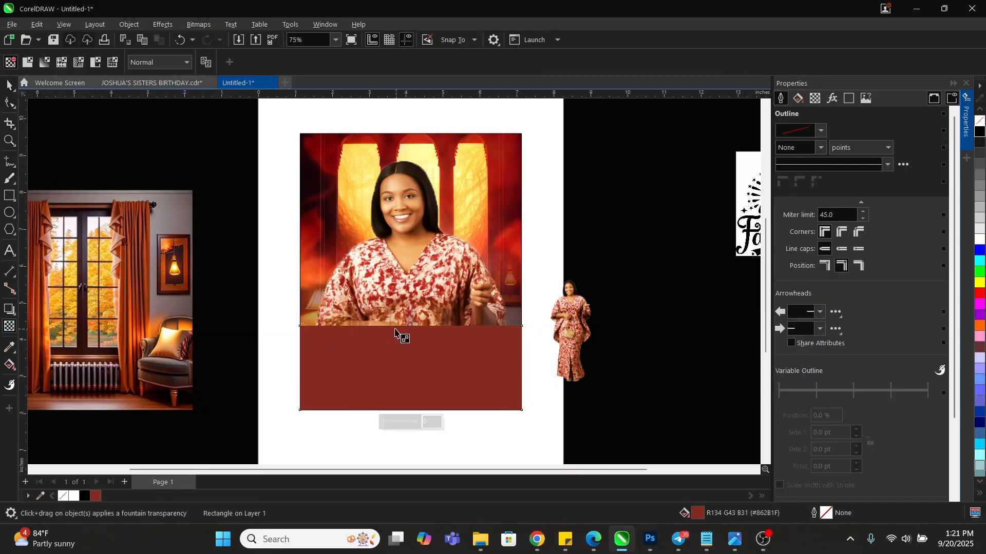
pyautogui.moveTo(405, 357); pyautogui.dragTo(406, 326)
pyautogui.moveTo(405, 356); pyautogui.dragTo(405, 368)
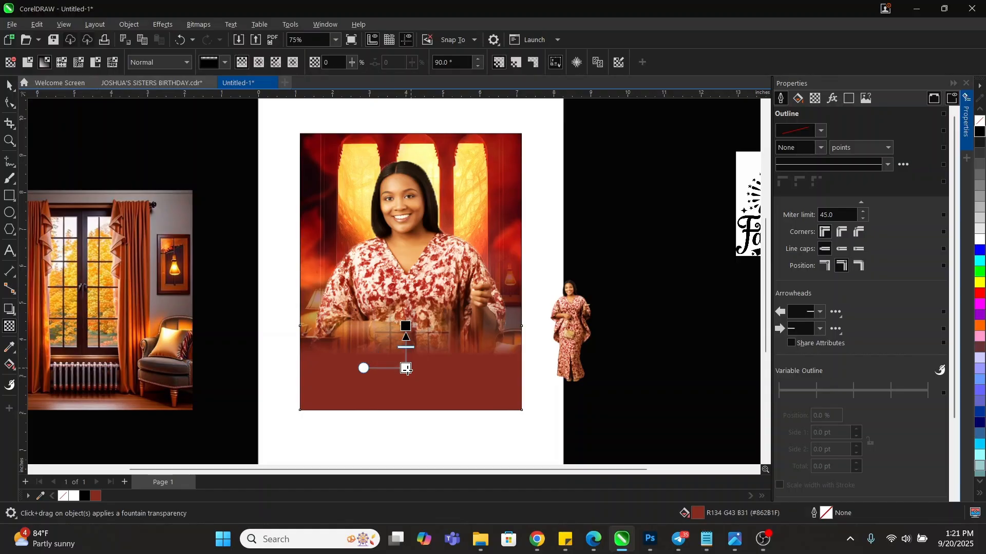
pyautogui.press('space')
pyautogui.moveTo(410, 323); pyautogui.dragTo(411, 269)
# Zoom in, check the red panel's fill settings without changes, and hide the properties panel
pyautogui.click(631, 218)
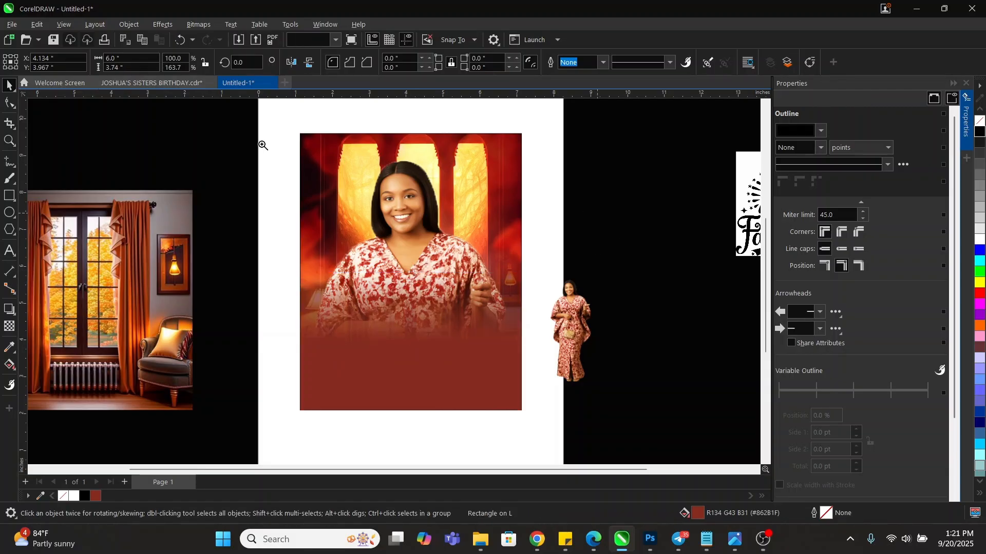
pyautogui.press('z')
pyautogui.moveTo(277, 110); pyautogui.dragTo(541, 429)
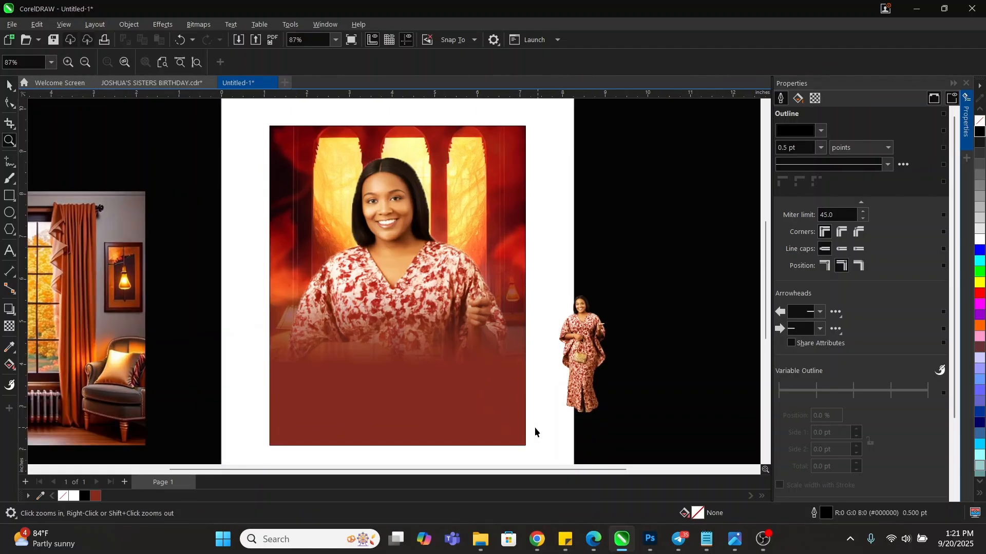
pyautogui.press('space')
pyautogui.click(473, 370)
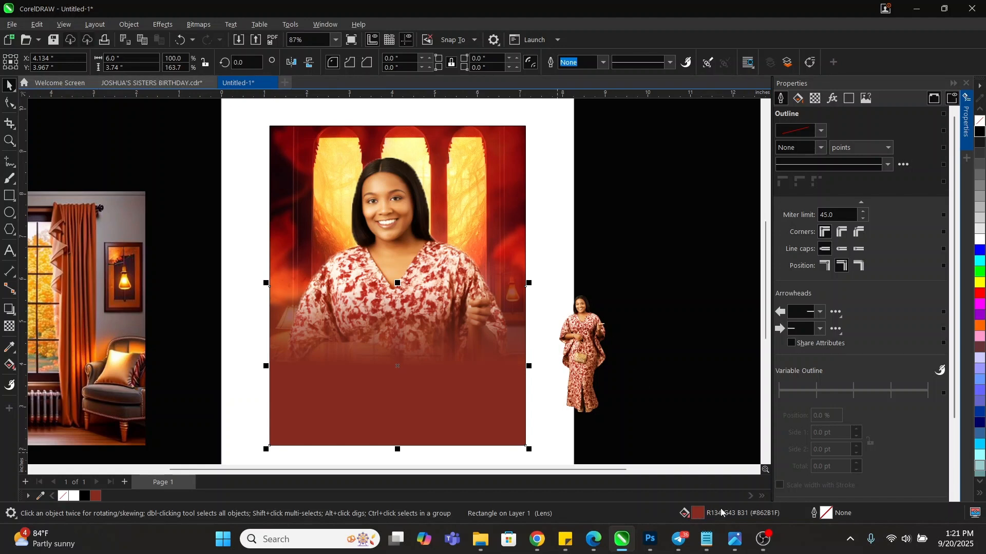
pyautogui.doubleClick(701, 515)
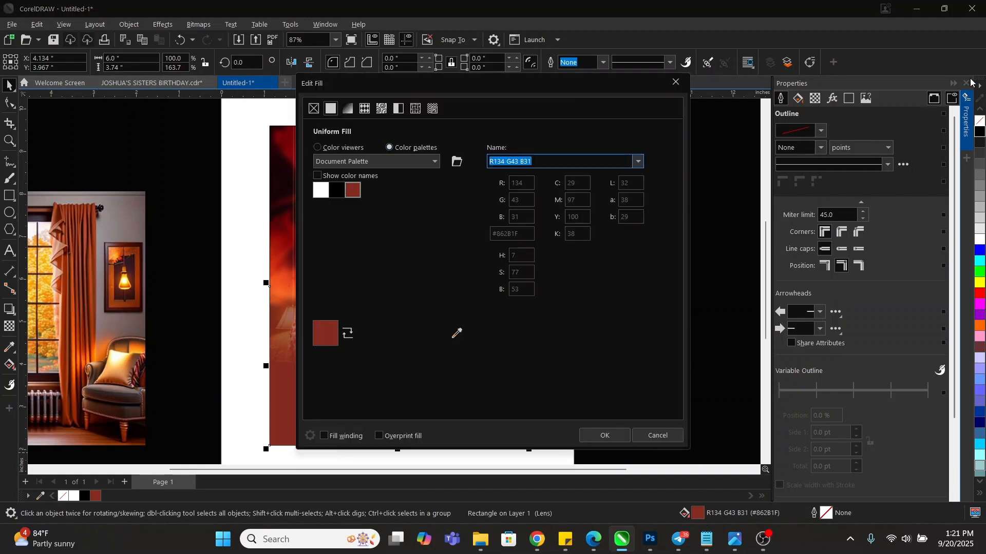
pyautogui.moveTo(544, 81); pyautogui.dragTo(795, 94)
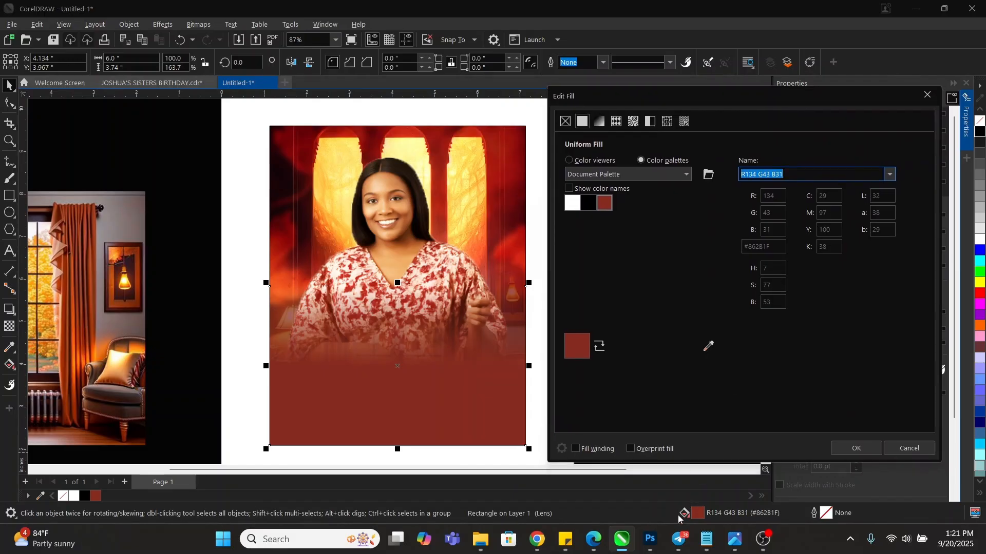
pyautogui.click(595, 160)
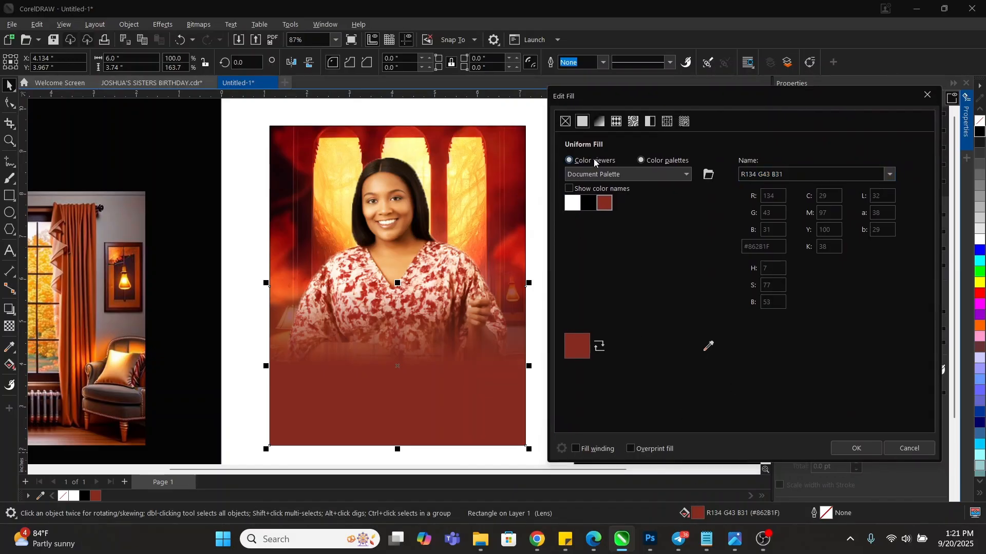
pyautogui.click(909, 449)
pyautogui.click(548, 210)
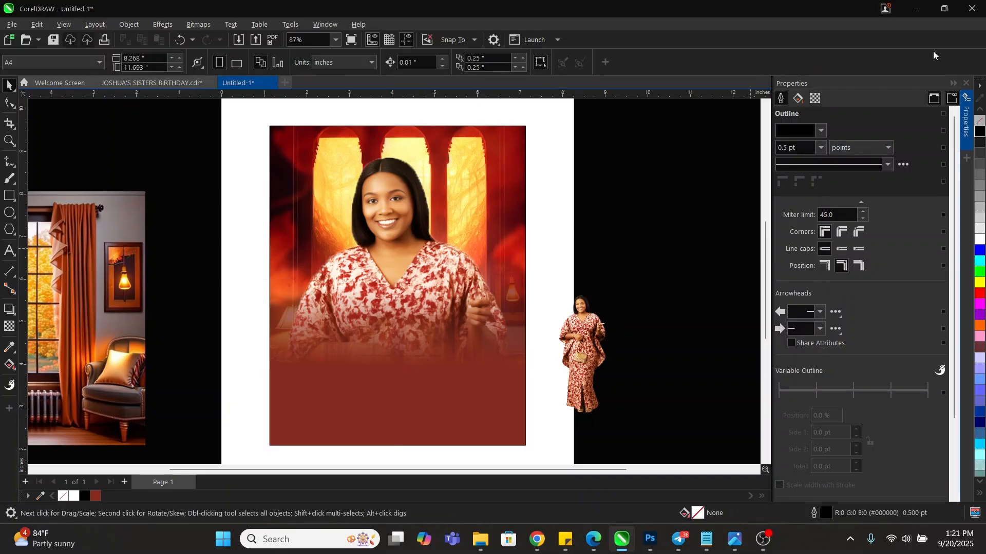
pyautogui.click(966, 84)
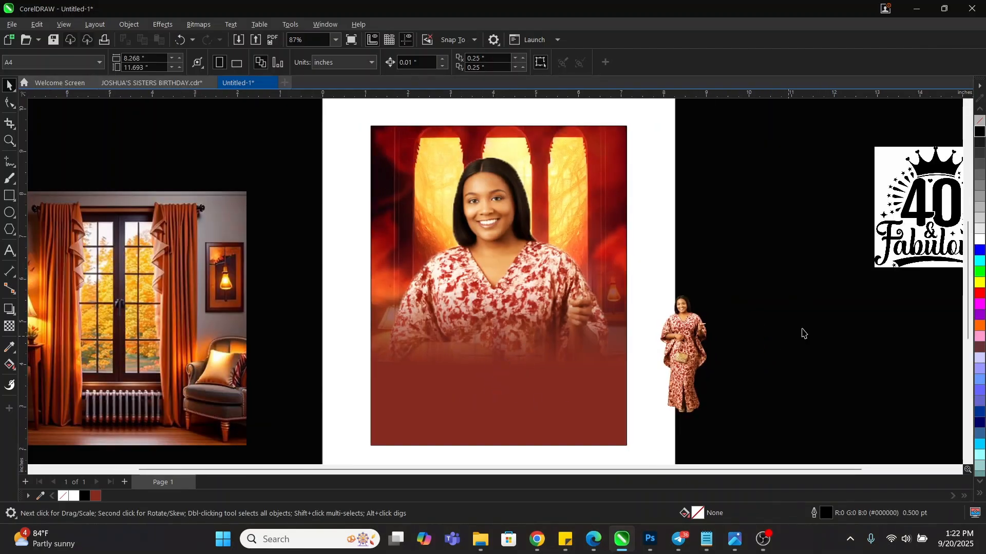
# Change the panel's fill to deep maroon RGB 97/21/11 (#61150B) in the colour viewer
pyautogui.click(506, 392)
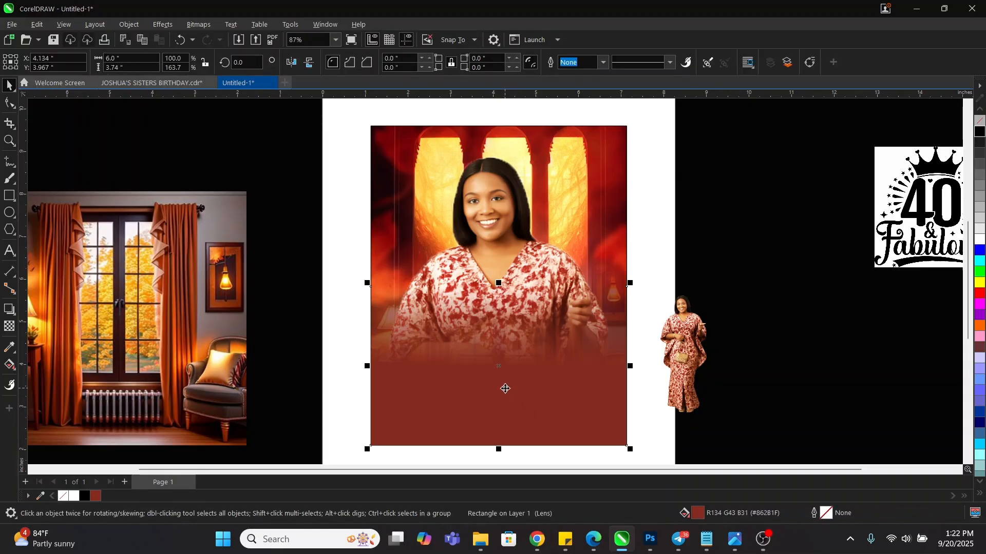
pyautogui.doubleClick(697, 513)
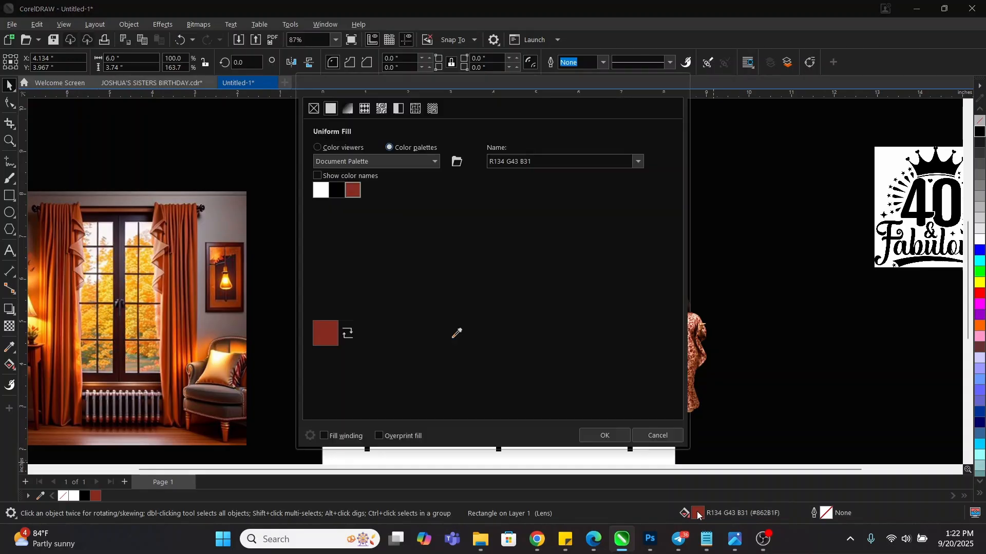
pyautogui.moveTo(436, 90); pyautogui.dragTo(733, 104)
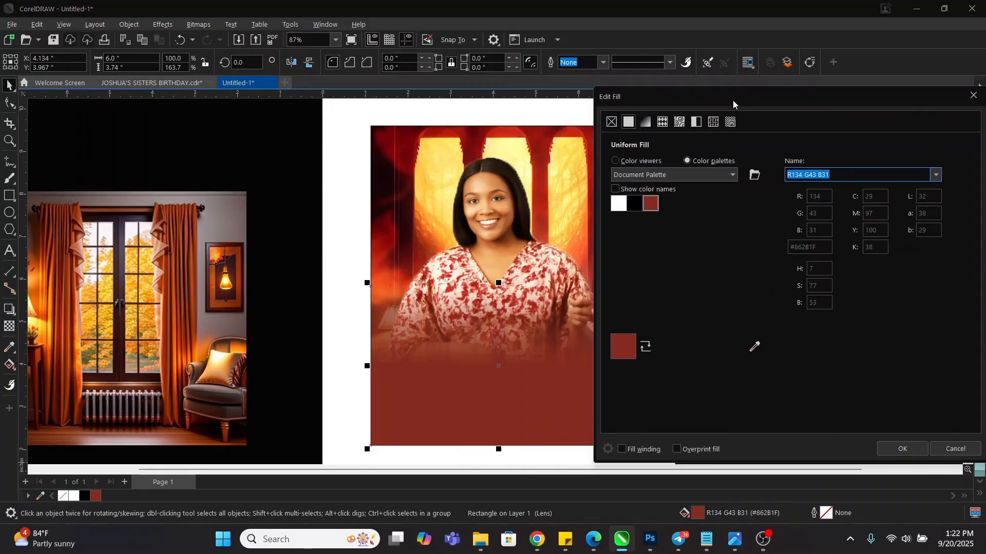
pyautogui.click(632, 160)
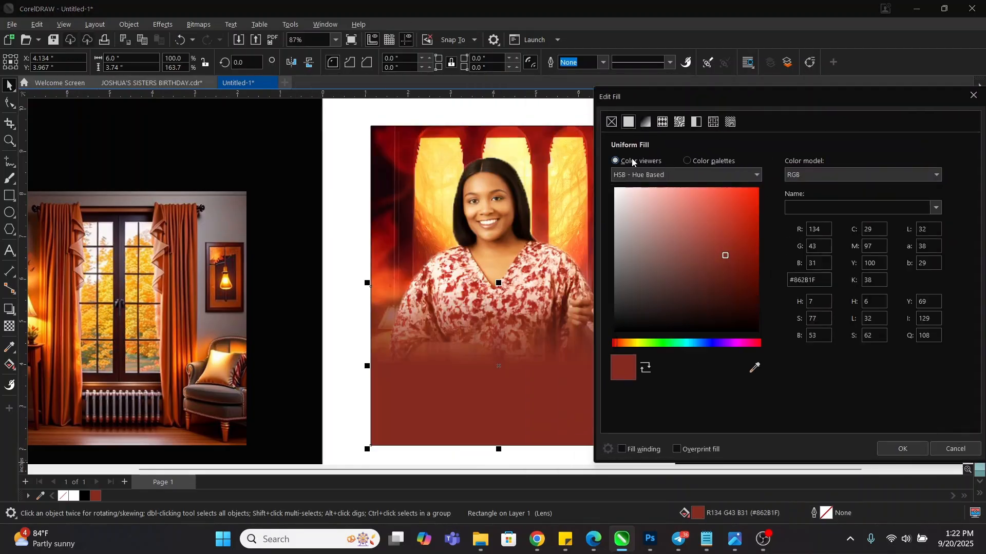
pyautogui.moveTo(729, 259); pyautogui.dragTo(743, 276)
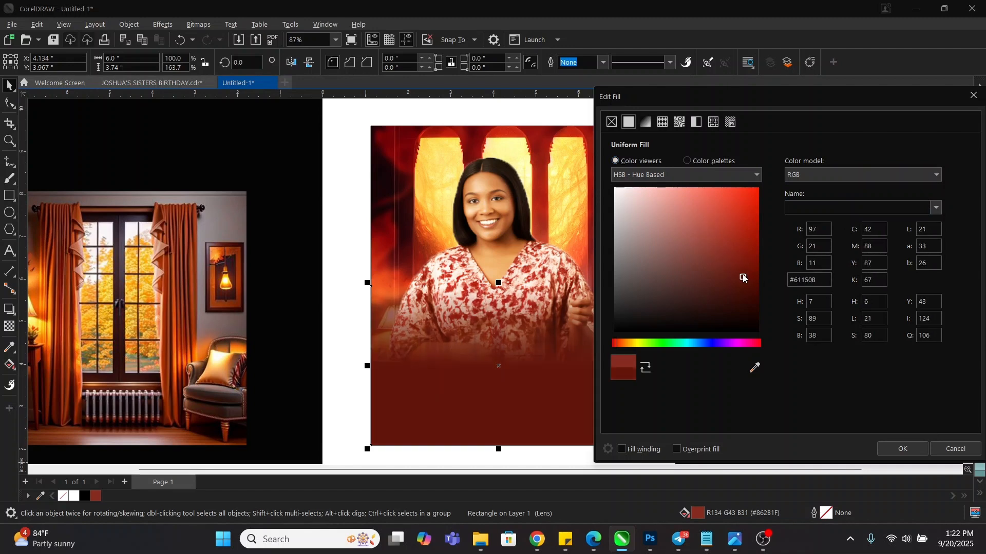
pyautogui.click(904, 447)
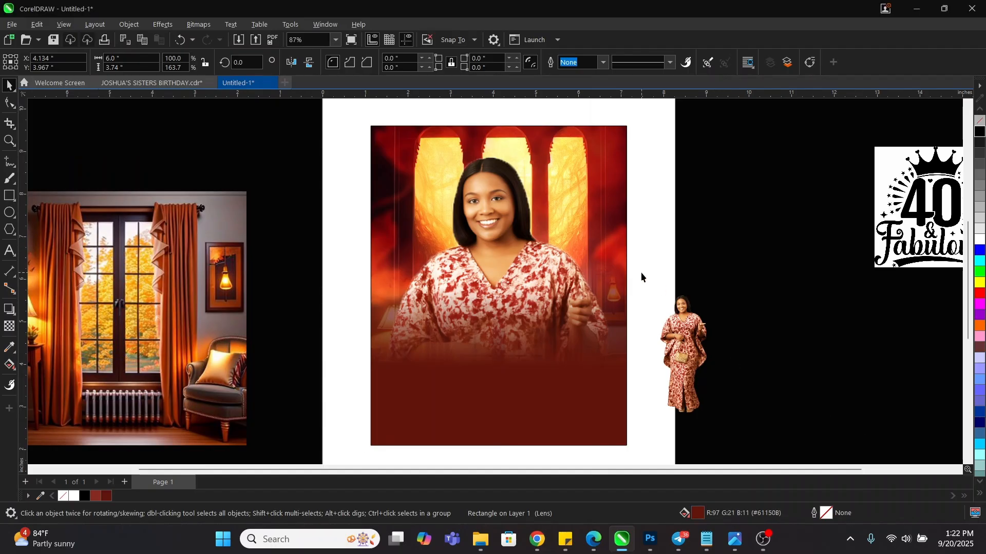
# Move the standing-woman cutout onto the flyer's lower right over the red panel and enlarge it
pyautogui.click(690, 353)
pyautogui.moveTo(690, 354); pyautogui.dragTo(571, 338)
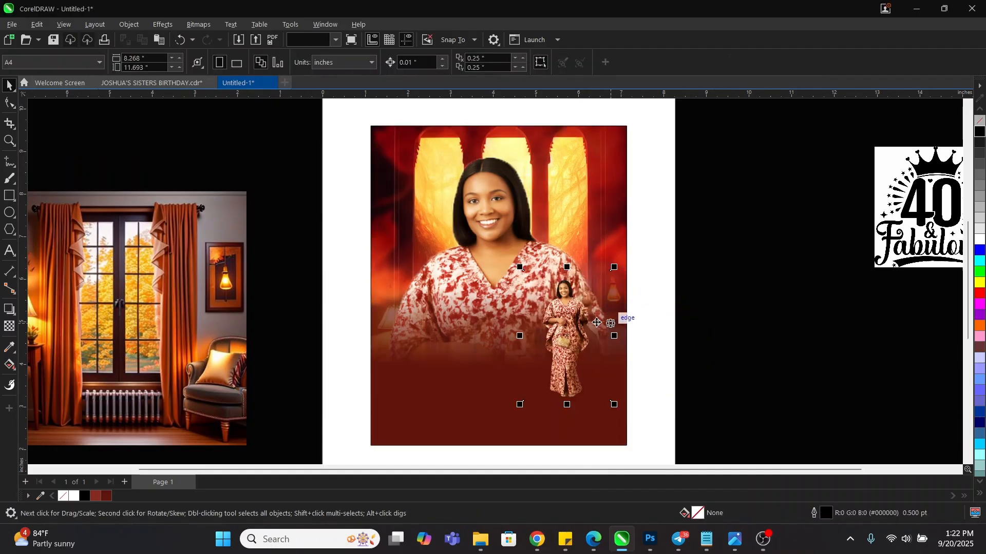
pyautogui.moveTo(614, 267); pyautogui.dragTo(639, 251)
pyautogui.moveTo(567, 292); pyautogui.dragTo(584, 317)
pyautogui.click(584, 317)
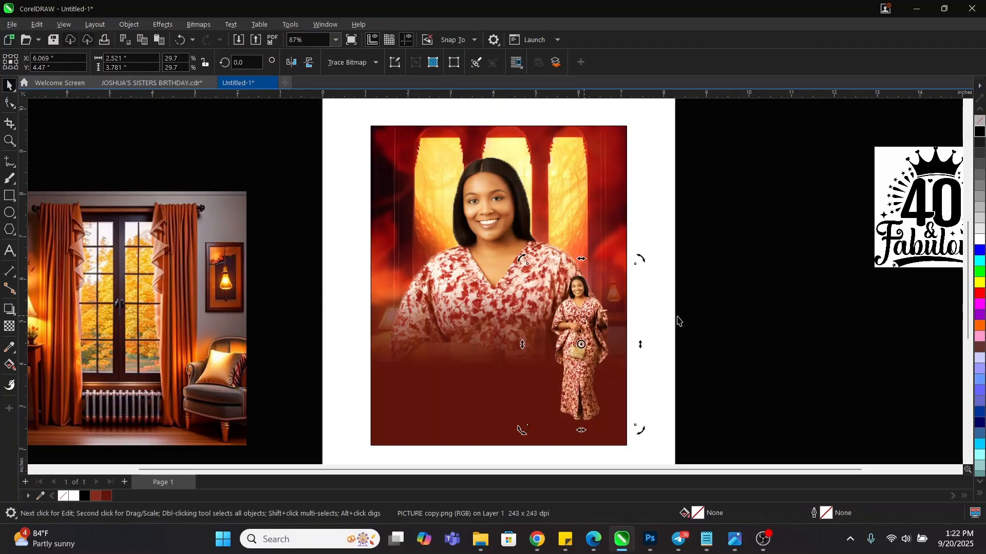
pyautogui.click(713, 295)
pyautogui.scroll(-2, 650, 205)
pyautogui.scroll(1, 544, 226)
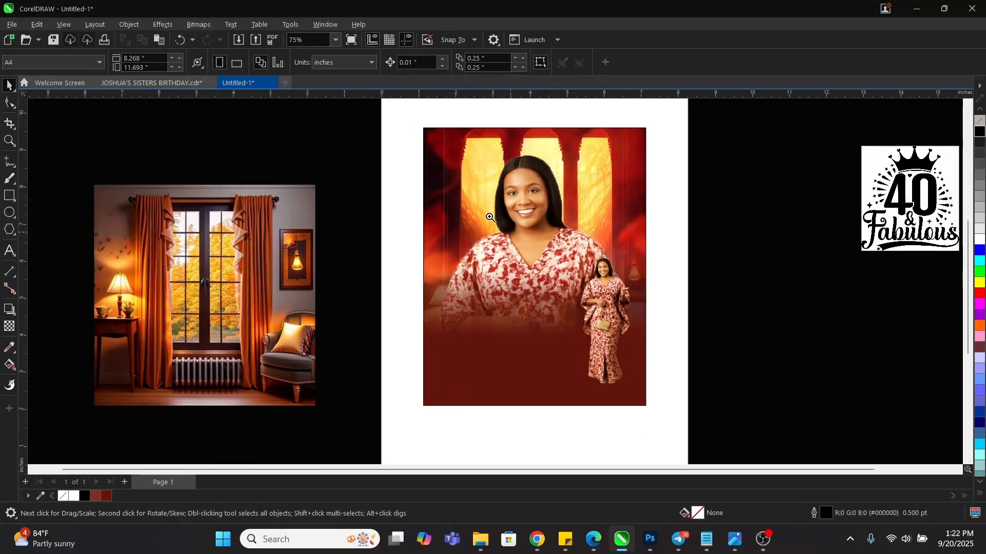
pyautogui.press('z')
pyautogui.moveTo(550, 306); pyautogui.dragTo(651, 401)
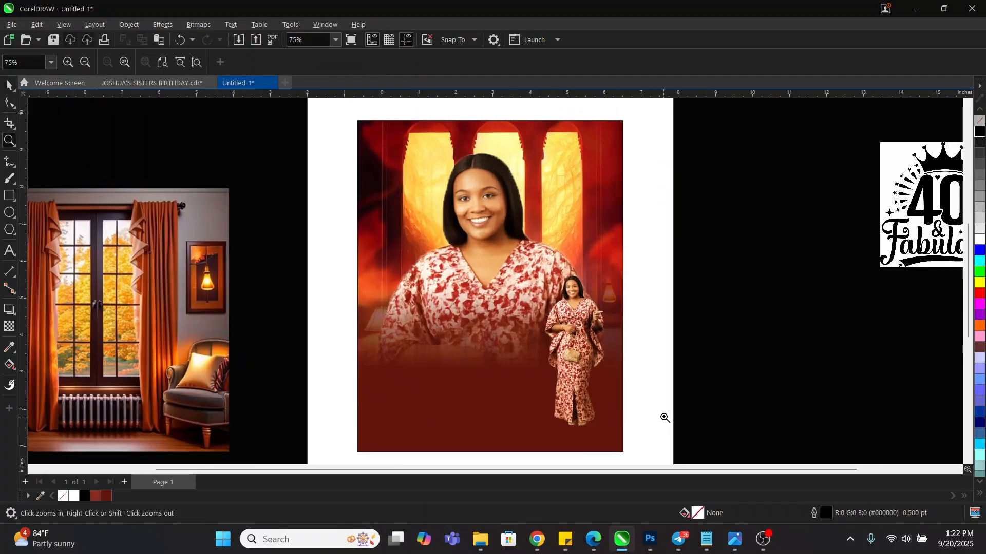
pyautogui.press('space')
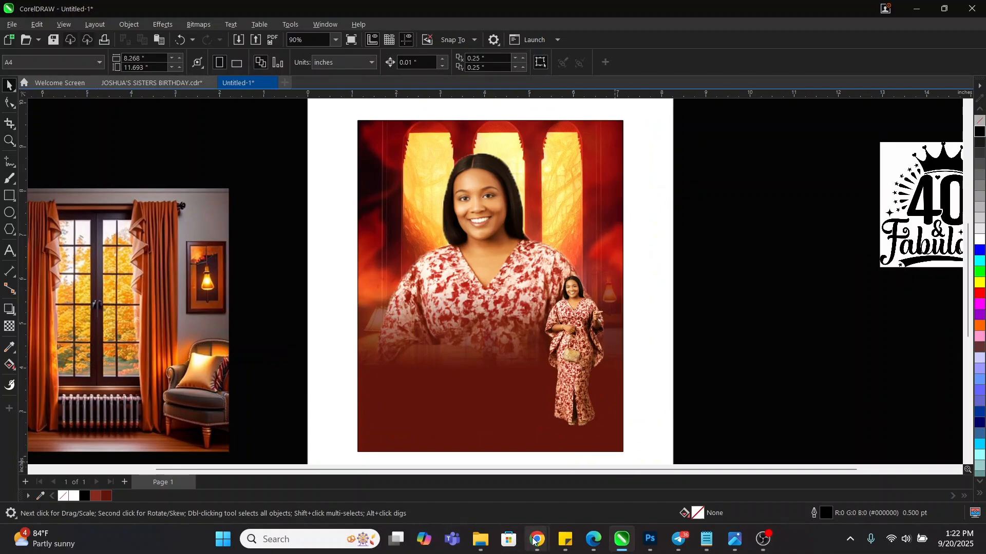
# Bring Chrome forward and load pinterest.com in the curtain room image tab by typing 'pi'
pyautogui.moveTo(537, 539)
pyautogui.click(465, 477)
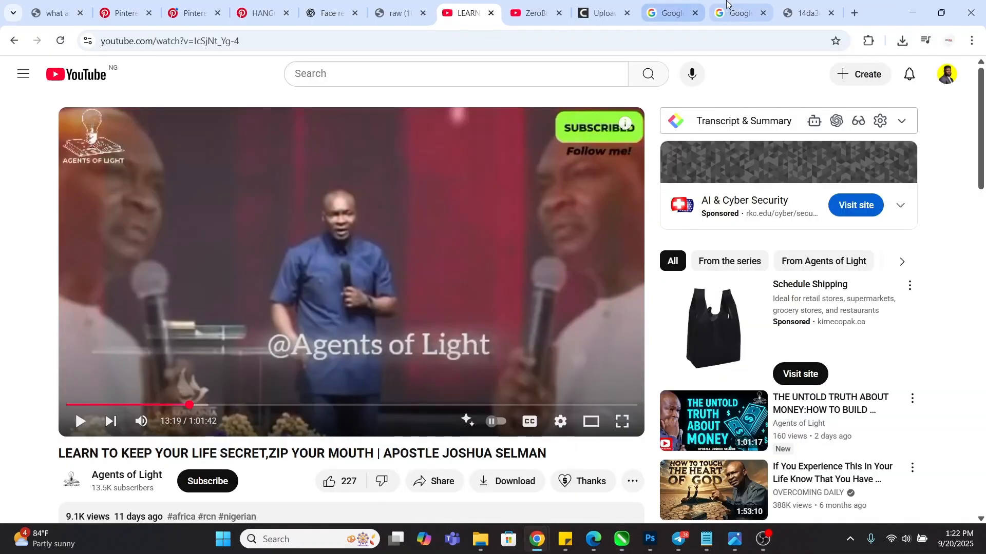
pyautogui.click(801, 14)
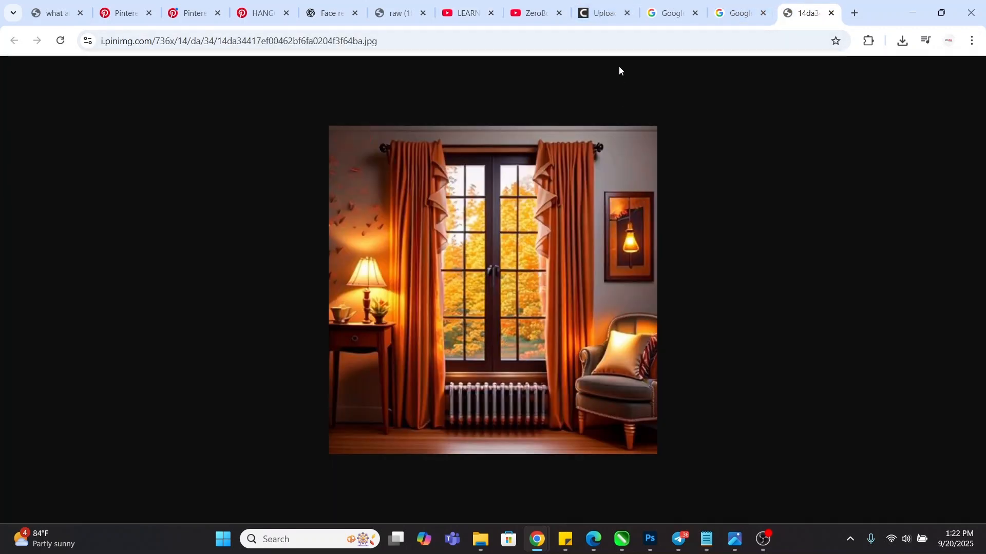
pyautogui.click(583, 40)
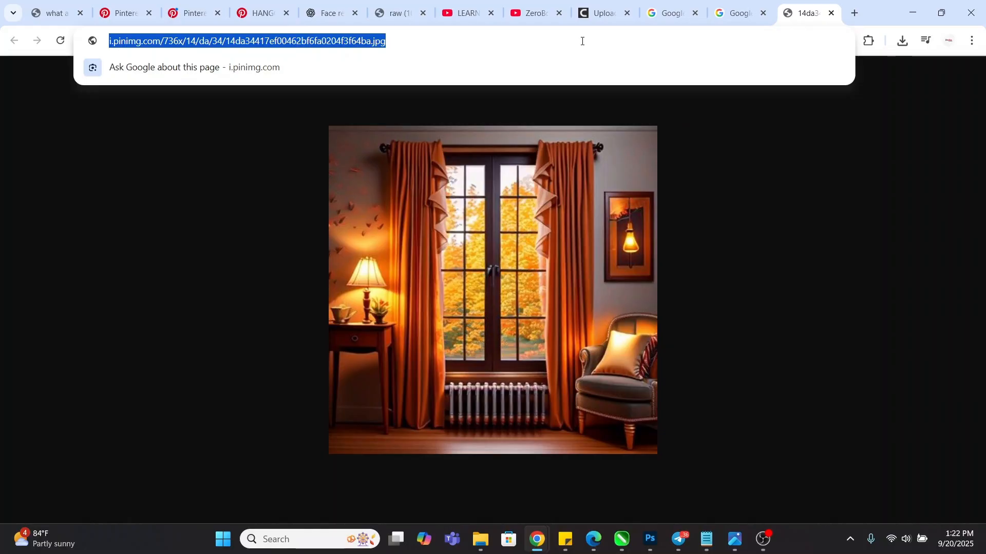
pyautogui.write('pi')
pyautogui.press('Return')
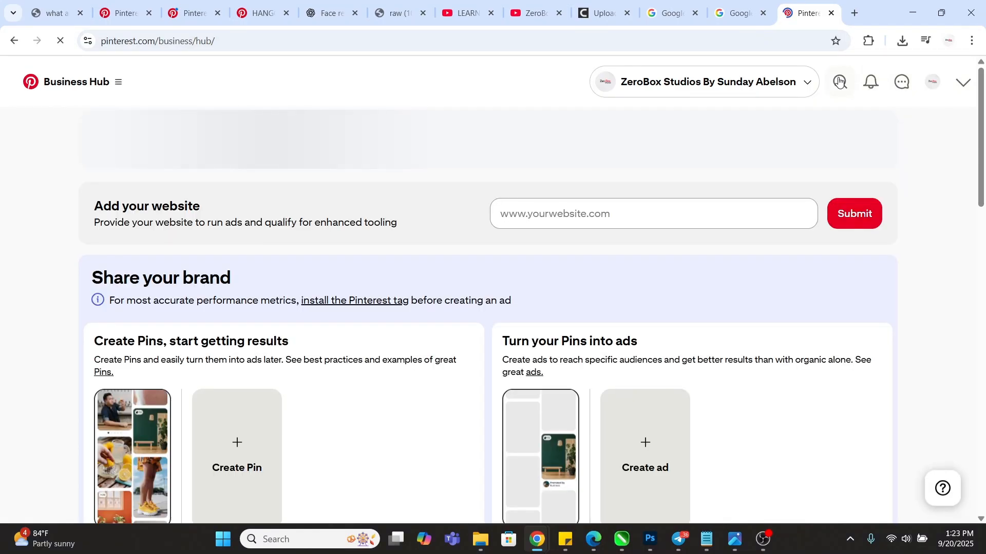
# Search Pinterest for 'Red Flowers'
pyautogui.click(840, 81)
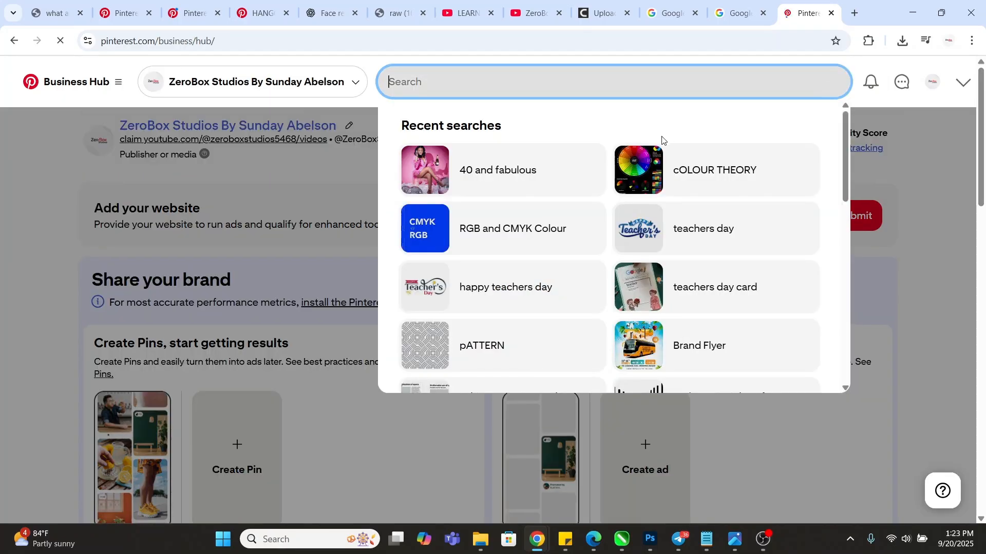
pyautogui.write('Red Fl')
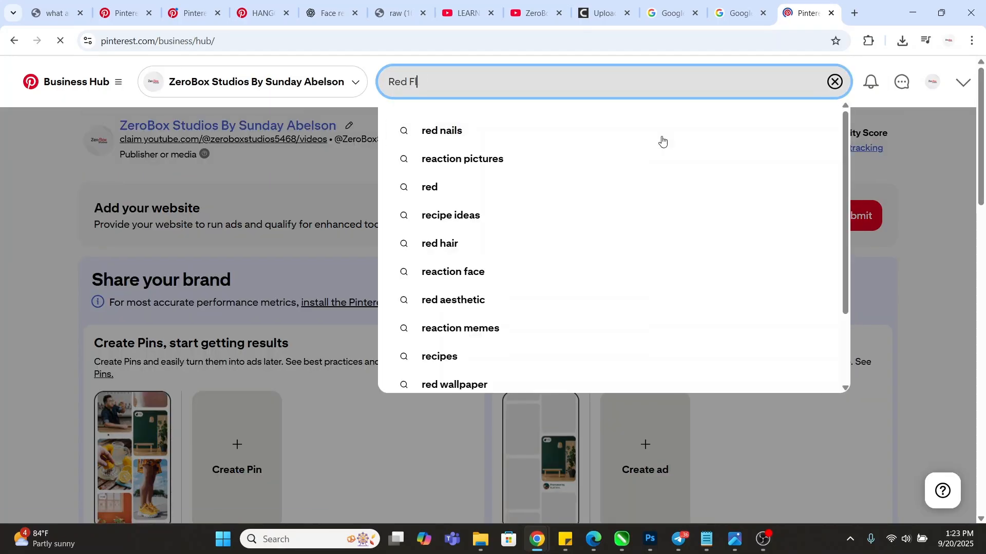
pyautogui.write('owers')
pyautogui.press('Return')
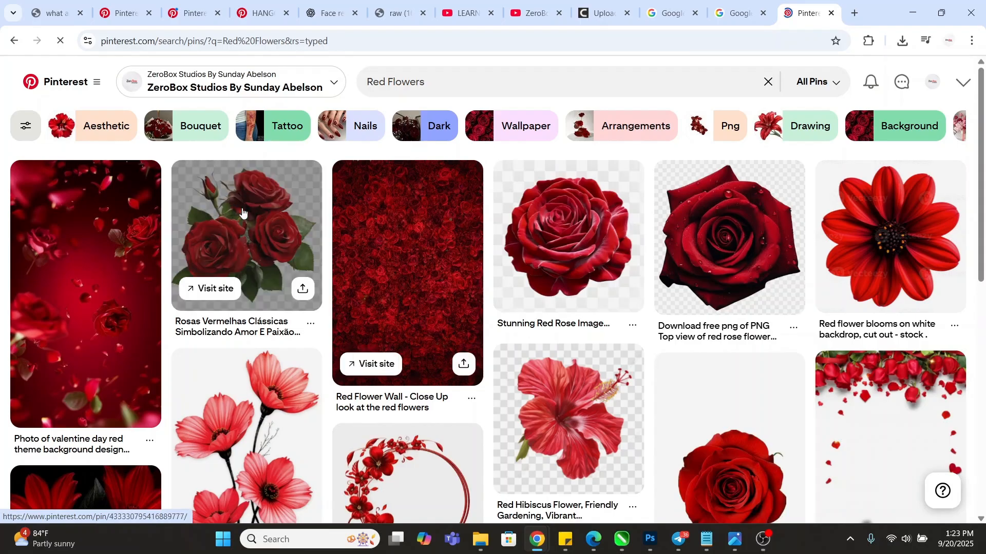
# Open the roses pin and the single rose pin in new tabs
pyautogui.rightClick(305, 231)
pyautogui.click(318, 234)
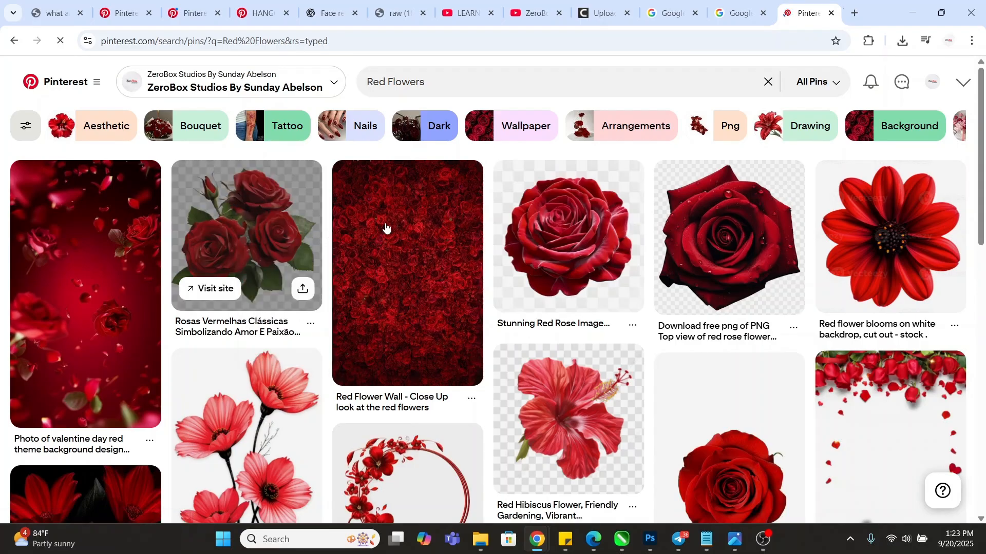
pyautogui.scroll(-6, 460, 224)
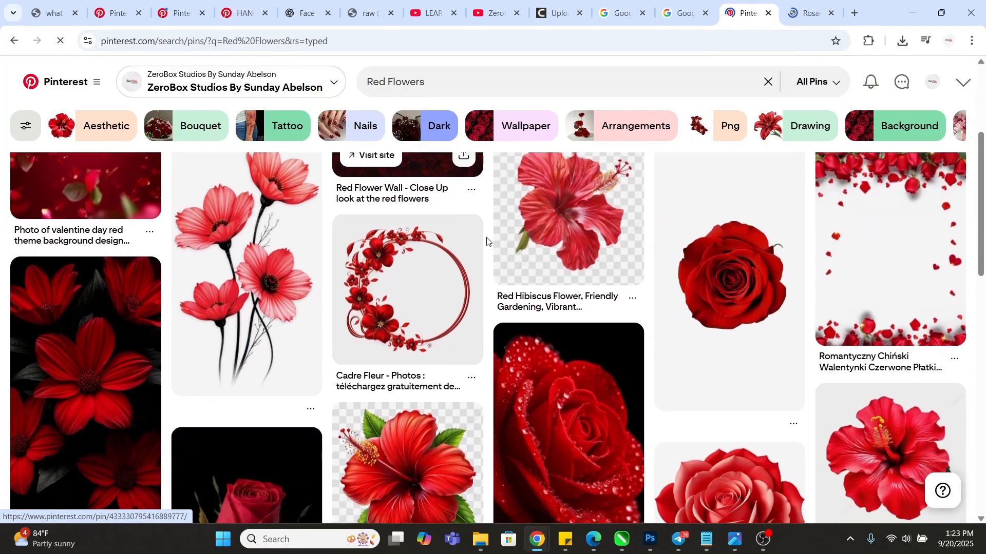
pyautogui.scroll(-2, 312, 226)
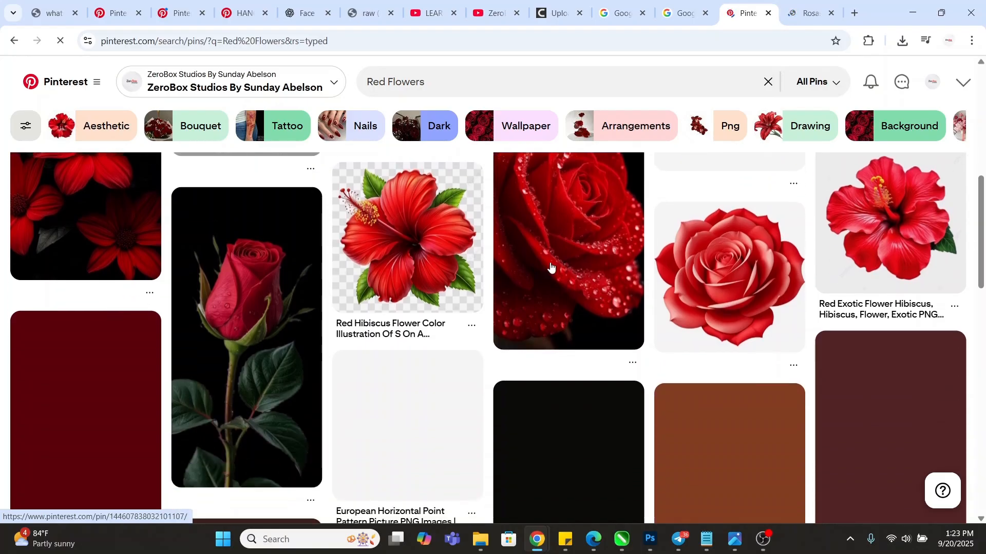
pyautogui.rightClick(729, 271)
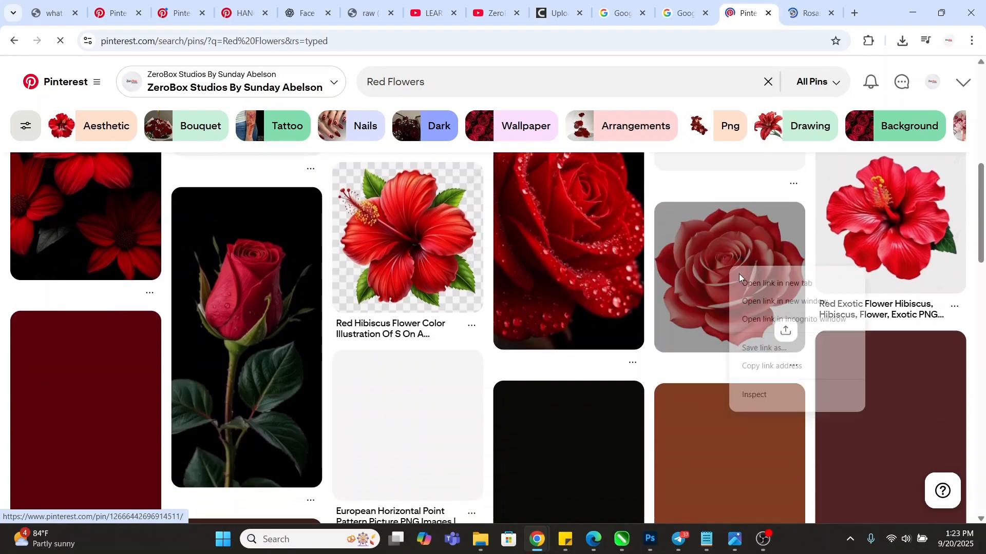
pyautogui.click(749, 282)
pyautogui.scroll(2, 243, 261)
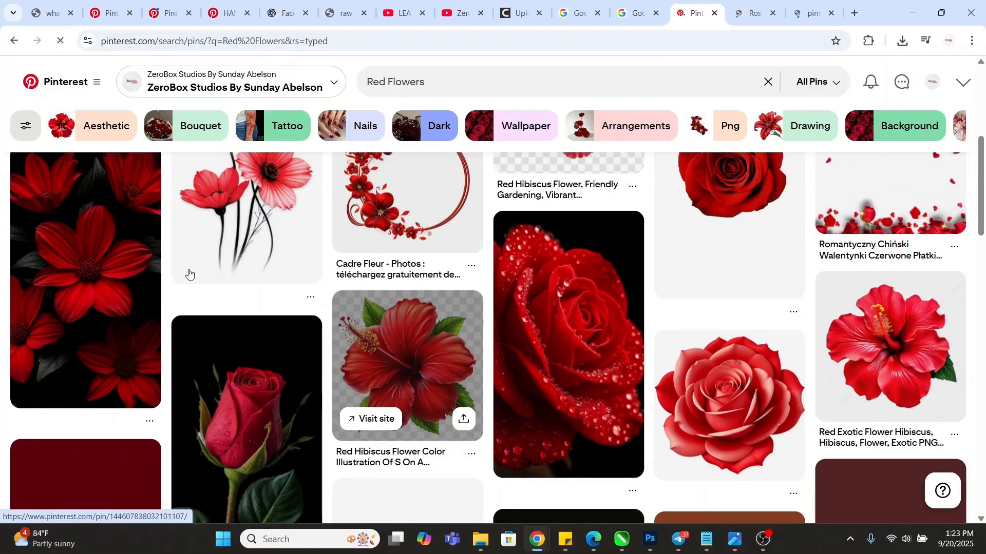
pyautogui.scroll(2, 244, 267)
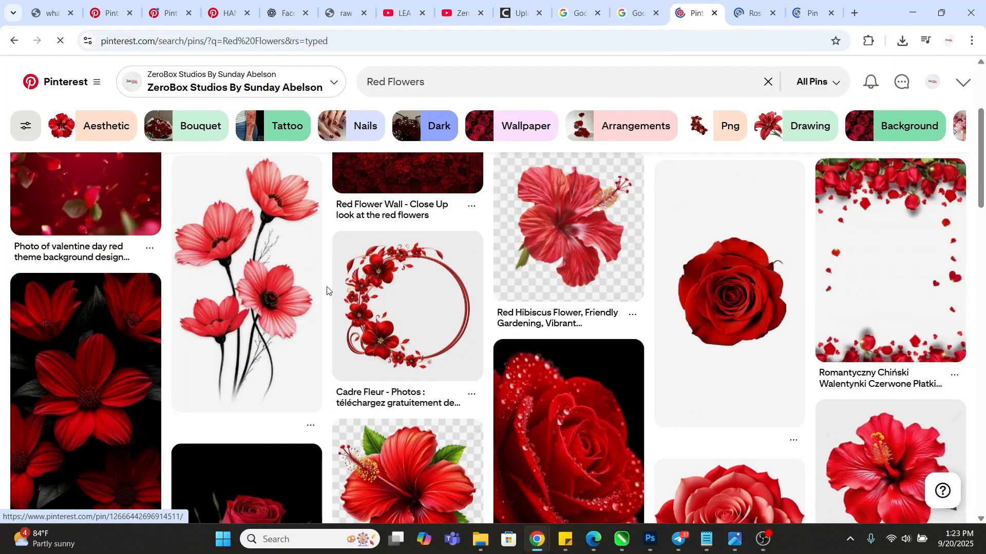
# Browse further down the results and open the 'hd wallpaper for mobile' dahlia pin in a new tab
pyautogui.scroll(-8, 327, 291)
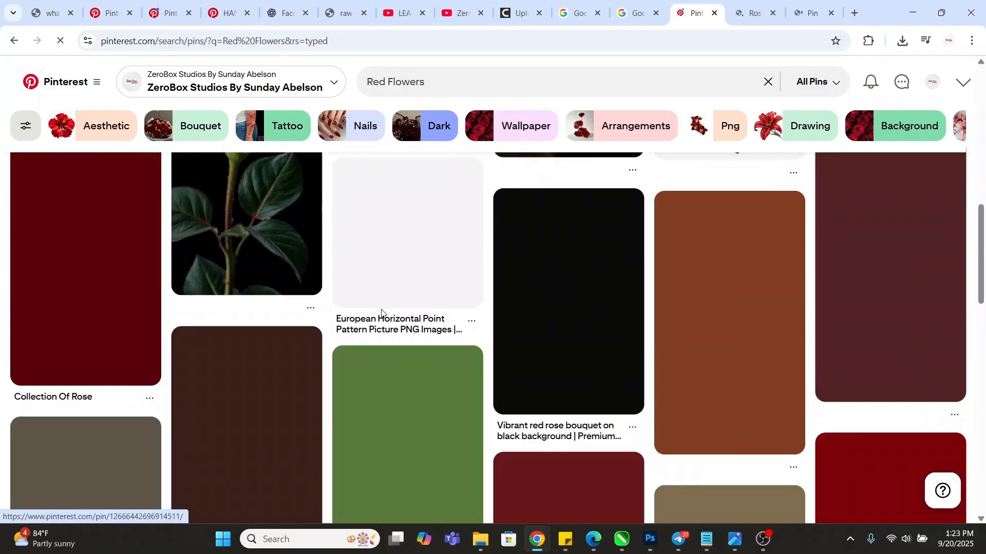
pyautogui.scroll(3, 382, 312)
pyautogui.scroll(2, 420, 322)
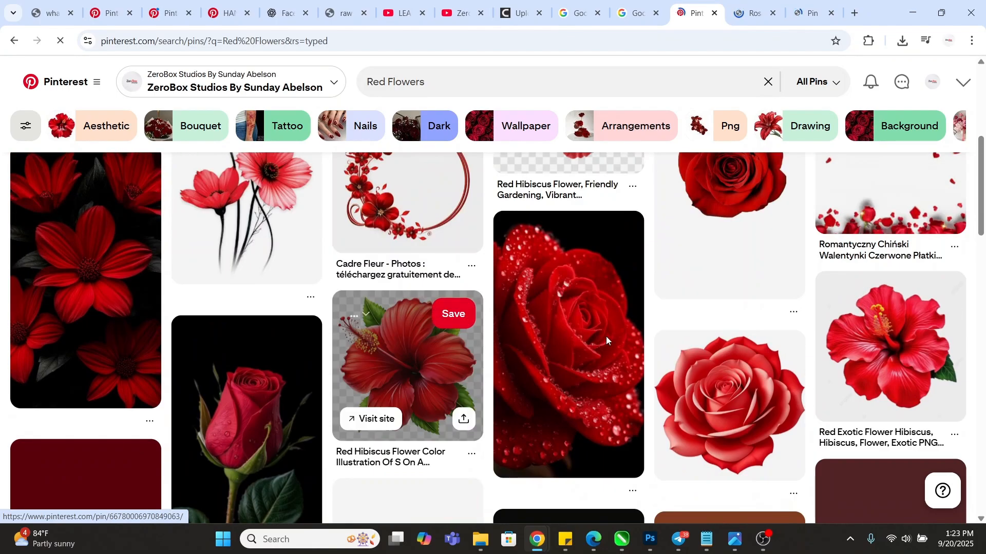
pyautogui.scroll(-5, 578, 338)
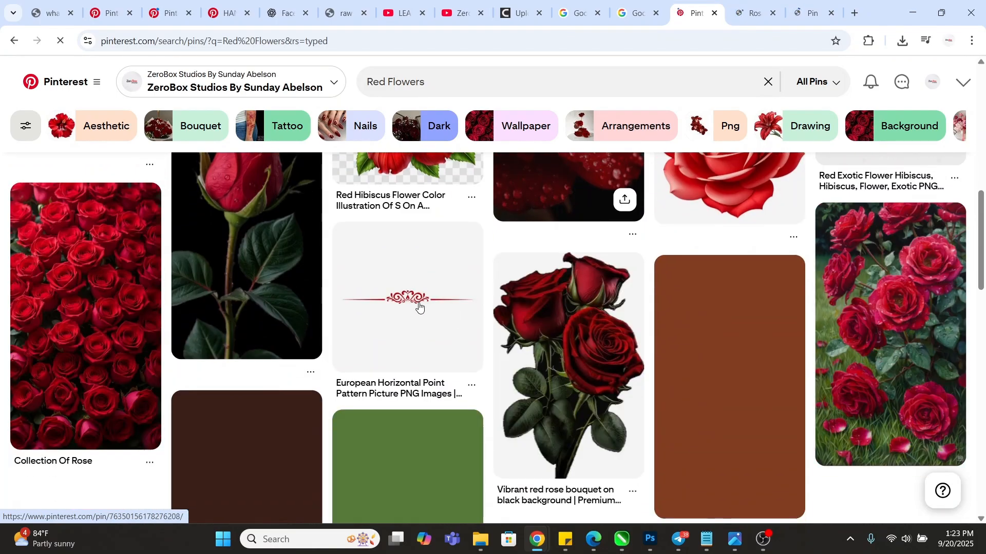
pyautogui.scroll(-5, 414, 313)
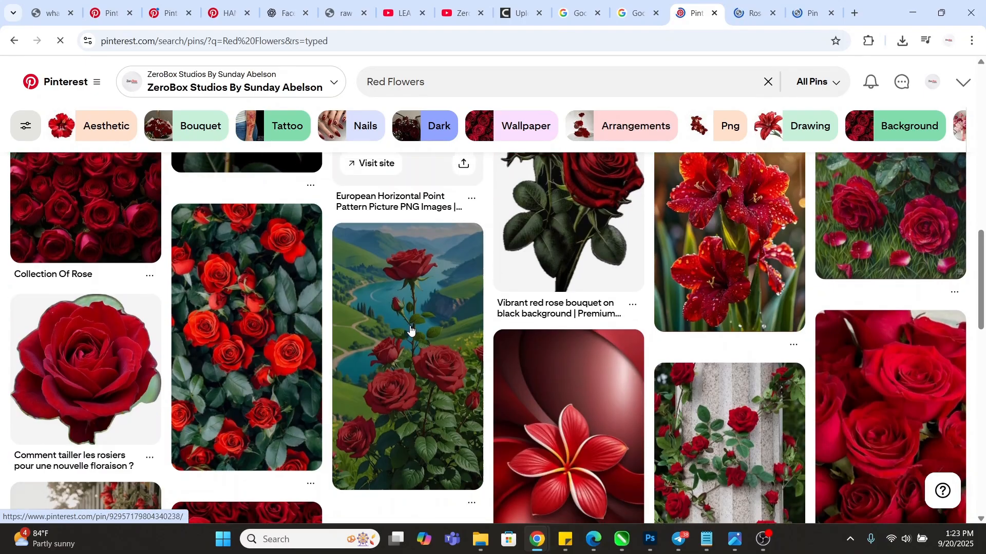
pyautogui.scroll(-8, 415, 314)
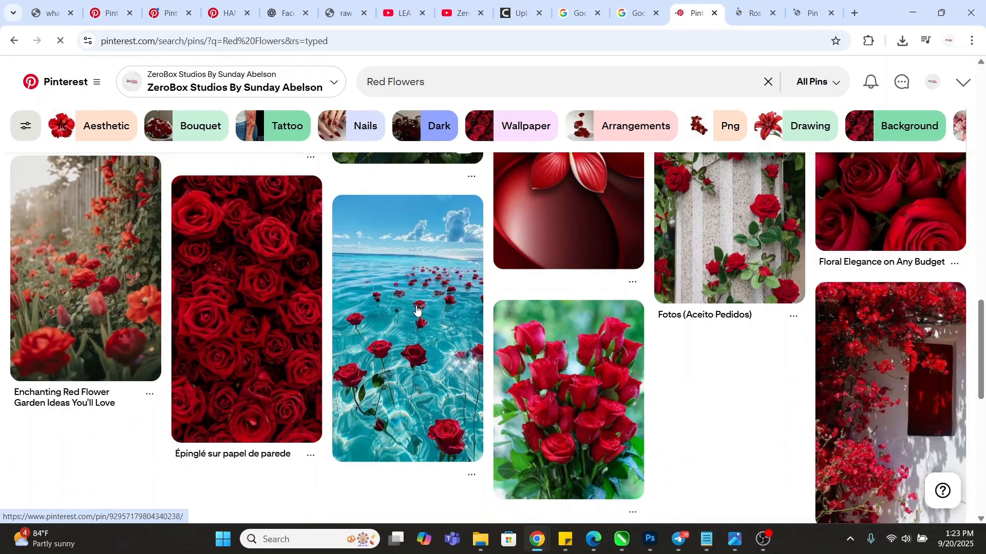
pyautogui.scroll(-6, 446, 283)
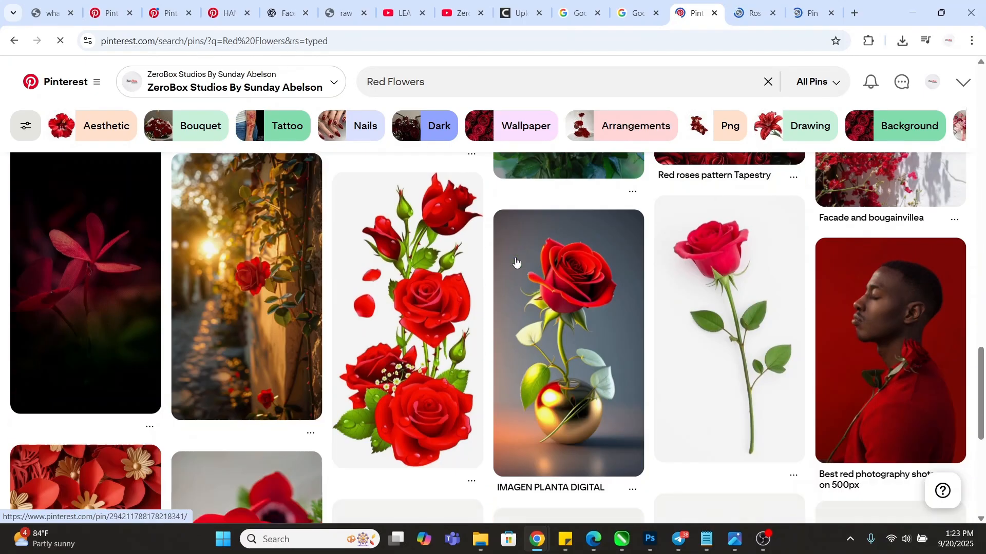
pyautogui.scroll(-5, 447, 277)
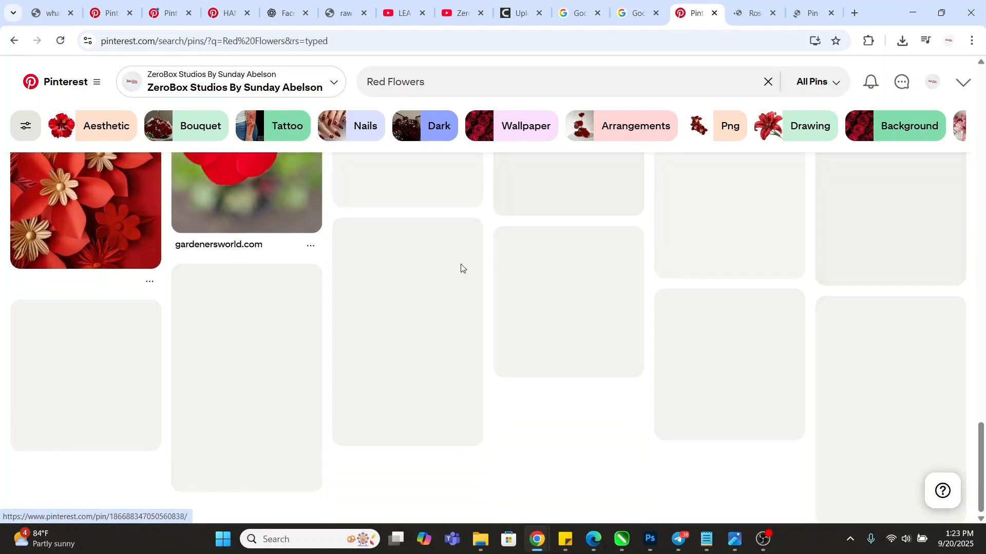
pyautogui.scroll(3, 547, 281)
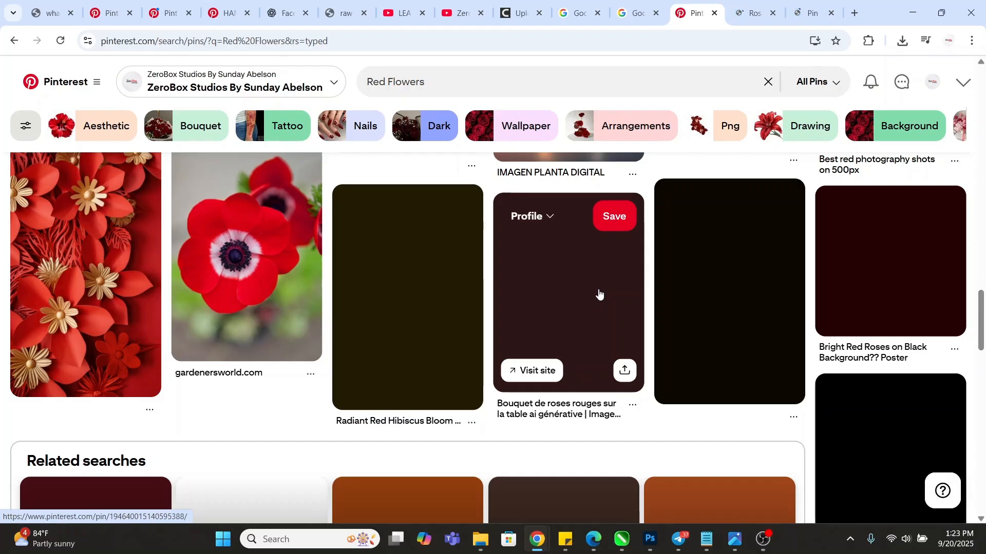
pyautogui.scroll(-3, 574, 278)
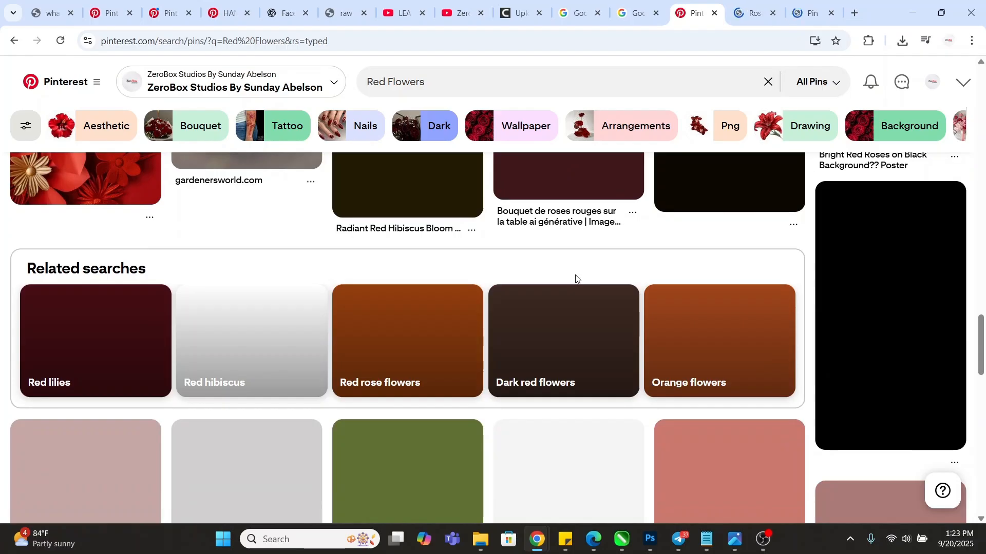
pyautogui.scroll(-1, 576, 272)
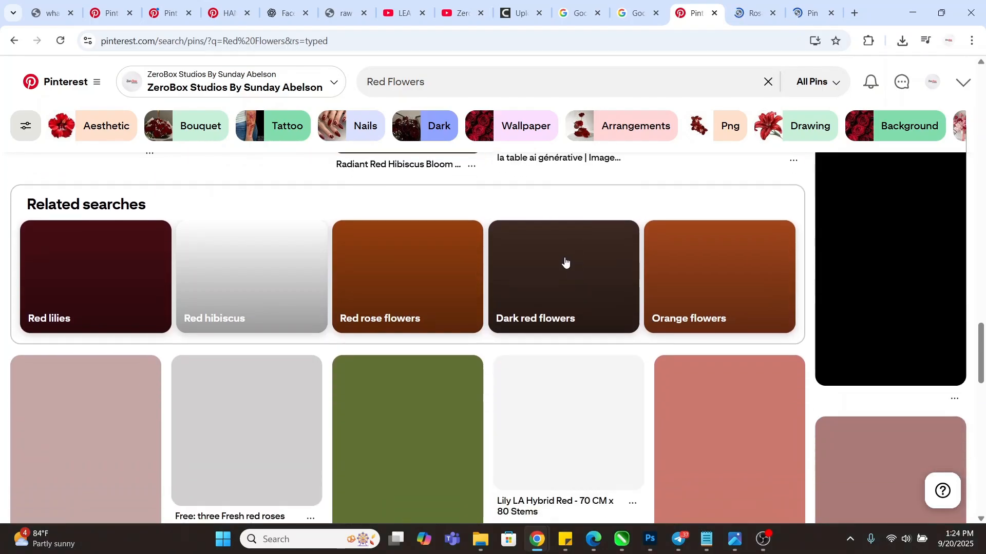
pyautogui.scroll(-1, 545, 261)
pyautogui.scroll(1, 545, 263)
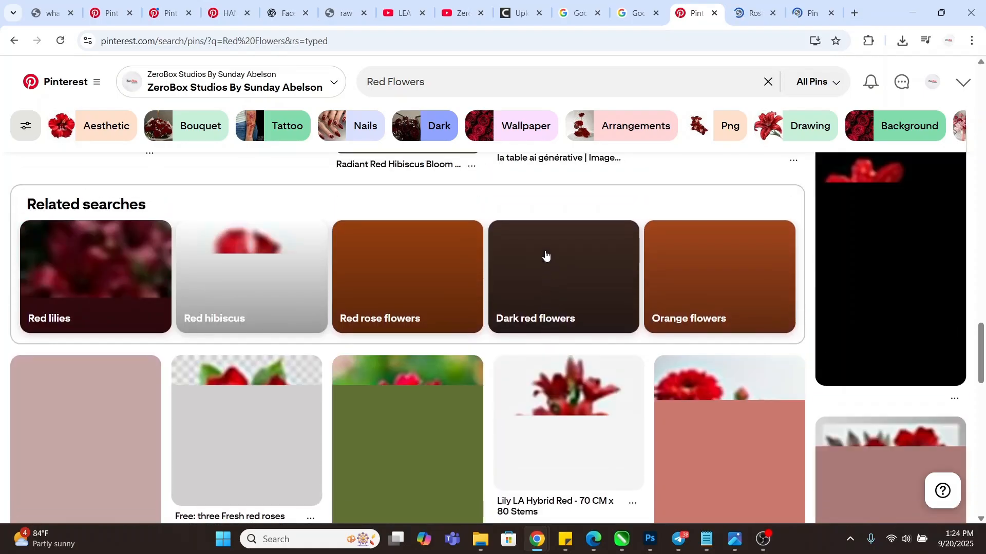
pyautogui.scroll(-1, 546, 255)
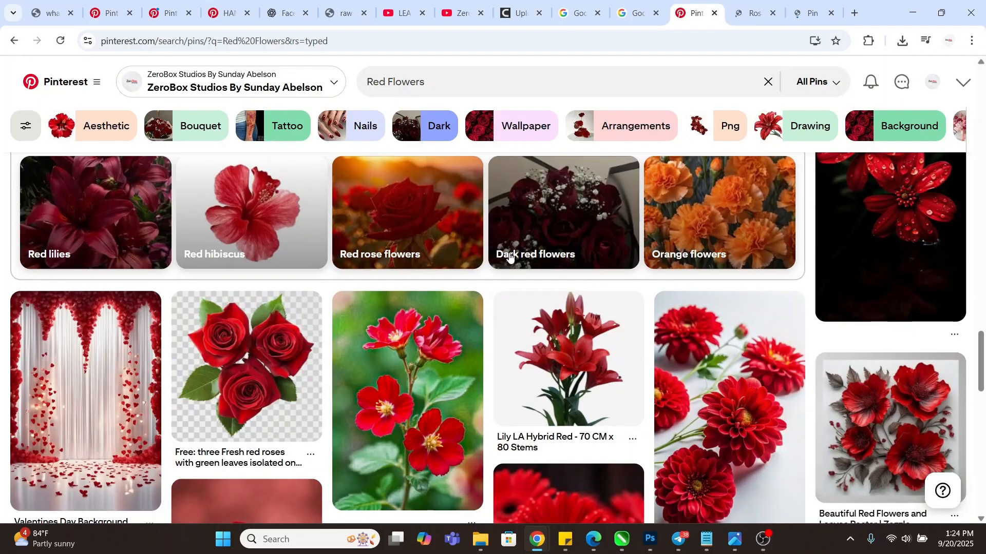
pyautogui.scroll(-2, 510, 255)
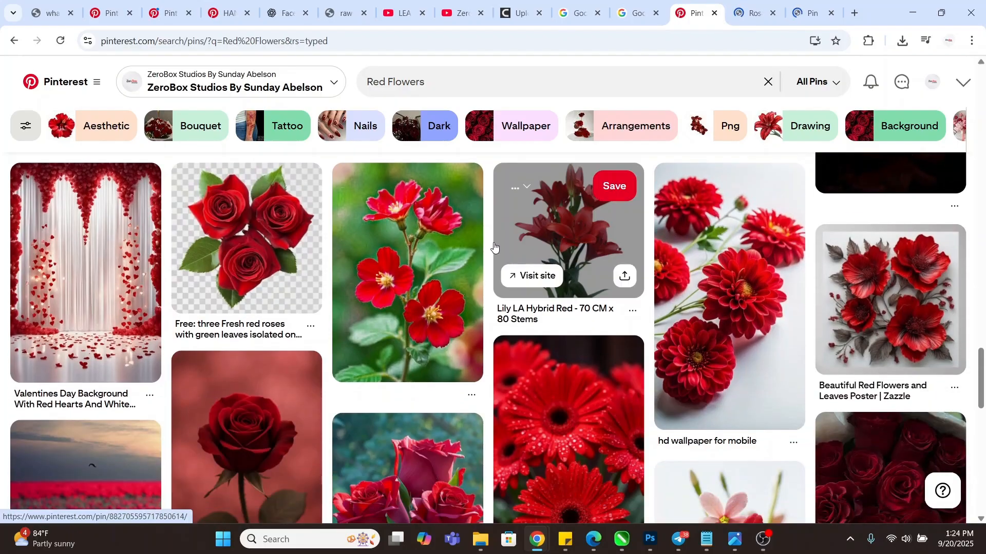
pyautogui.rightClick(736, 299)
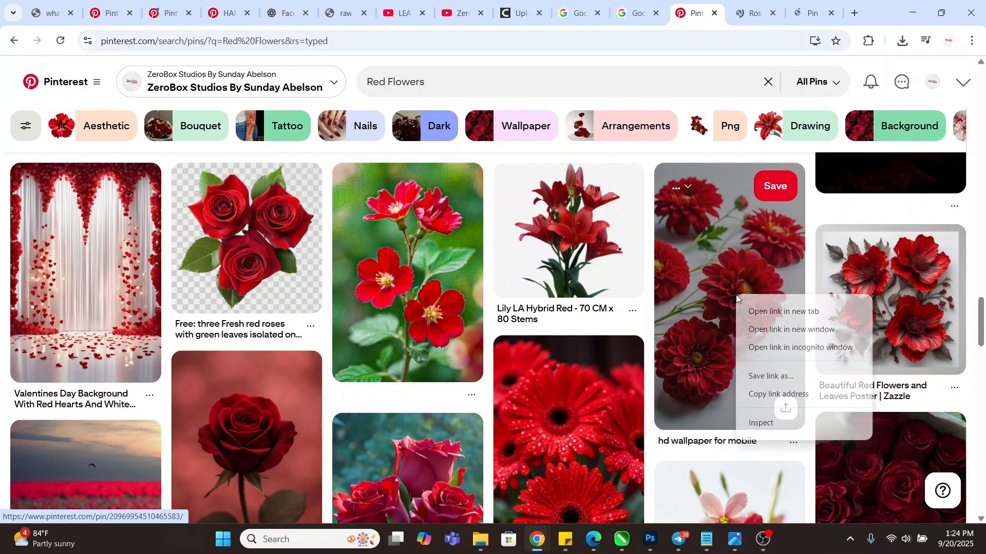
pyautogui.click(806, 314)
pyautogui.scroll(-2, 513, 286)
pyautogui.scroll(-5, 514, 286)
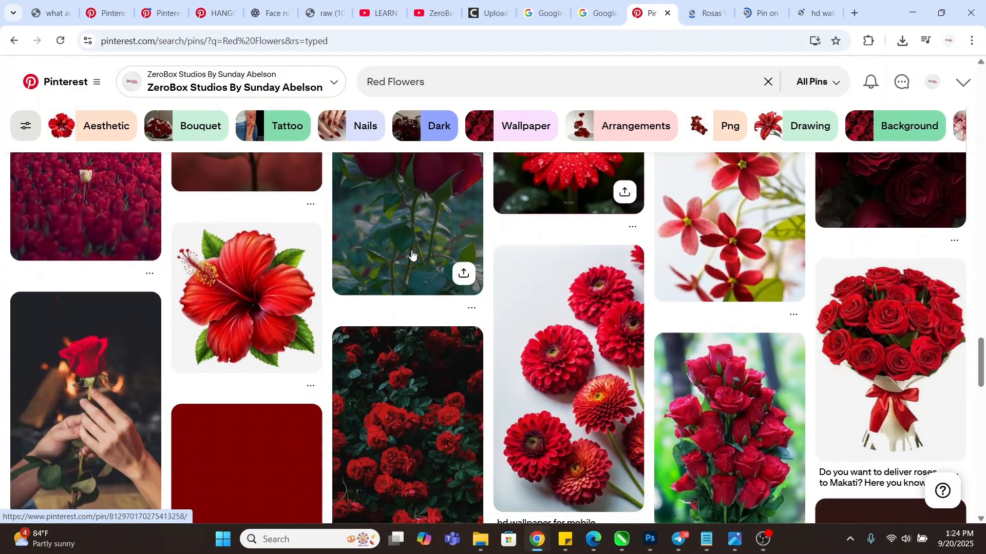
# Review the opened pin tabs and open the dahlia pin's full-size image in its own tab
pyautogui.click(708, 13)
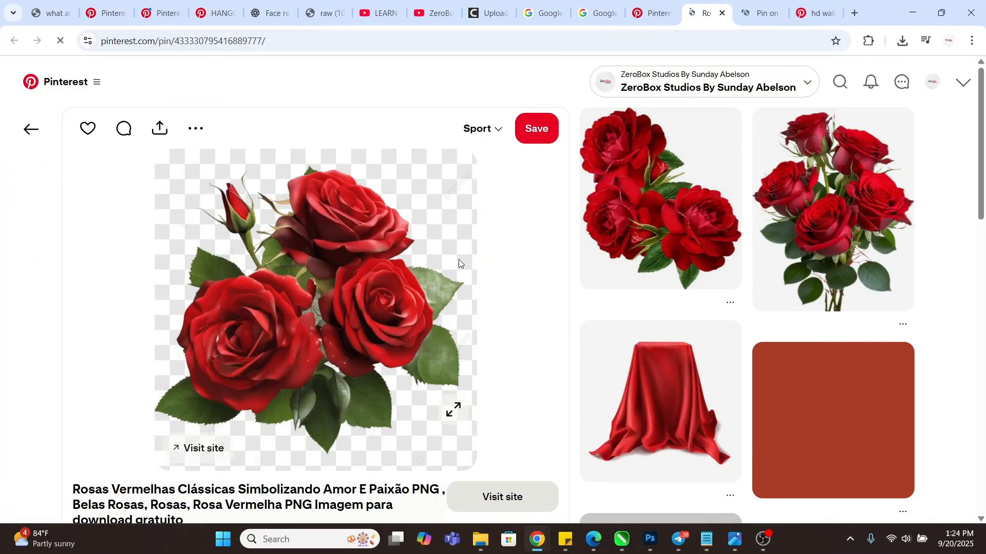
pyautogui.click(759, 13)
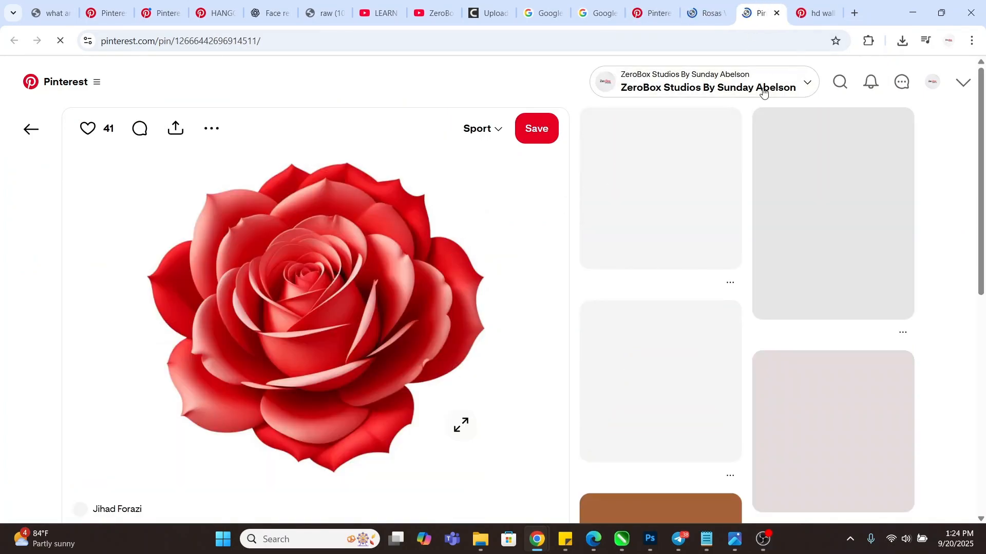
pyautogui.click(812, 12)
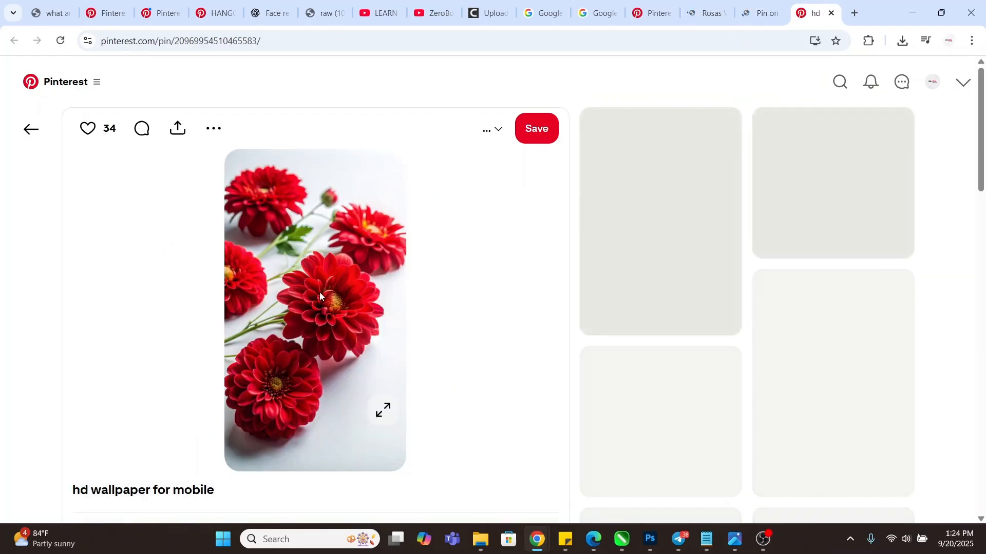
pyautogui.rightClick(325, 294)
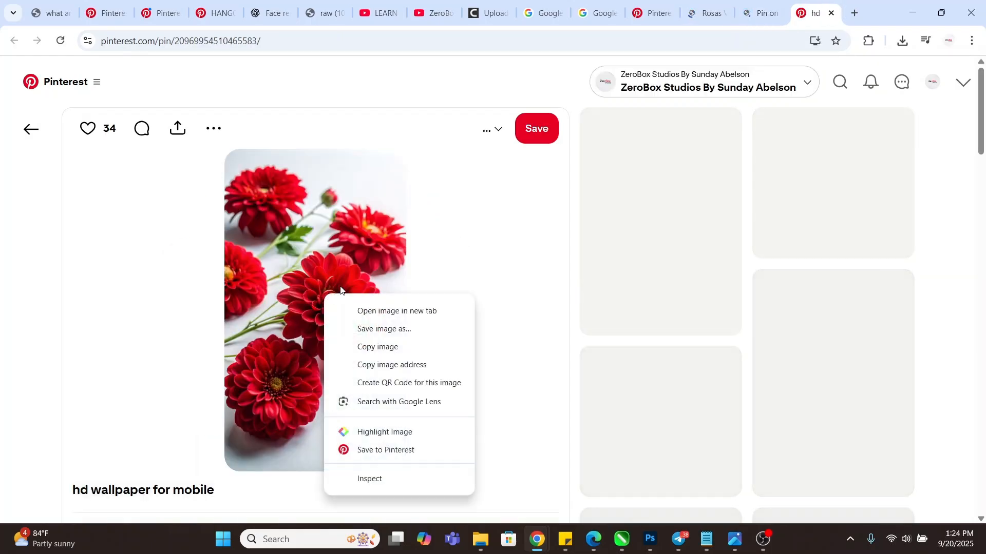
pyautogui.click(425, 311)
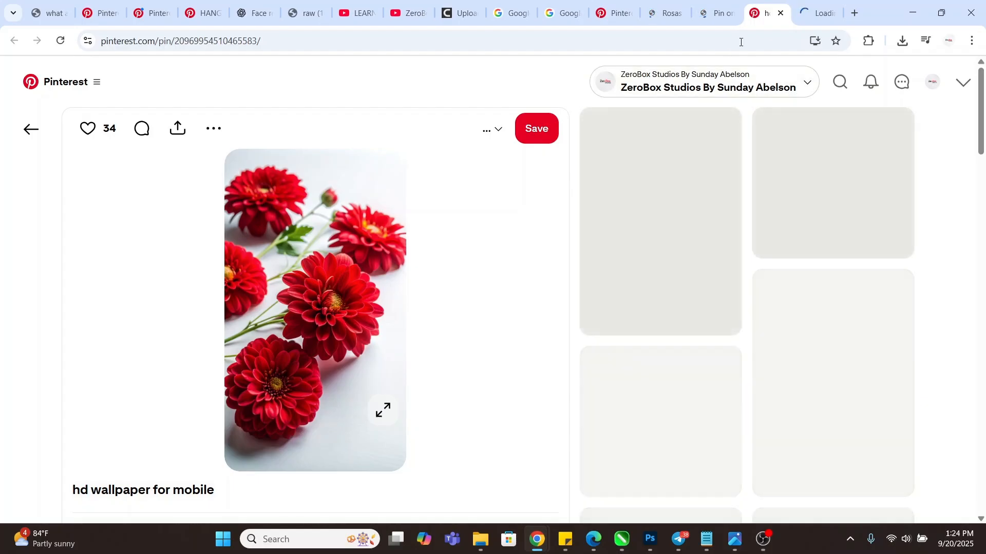
pyautogui.click(804, 12)
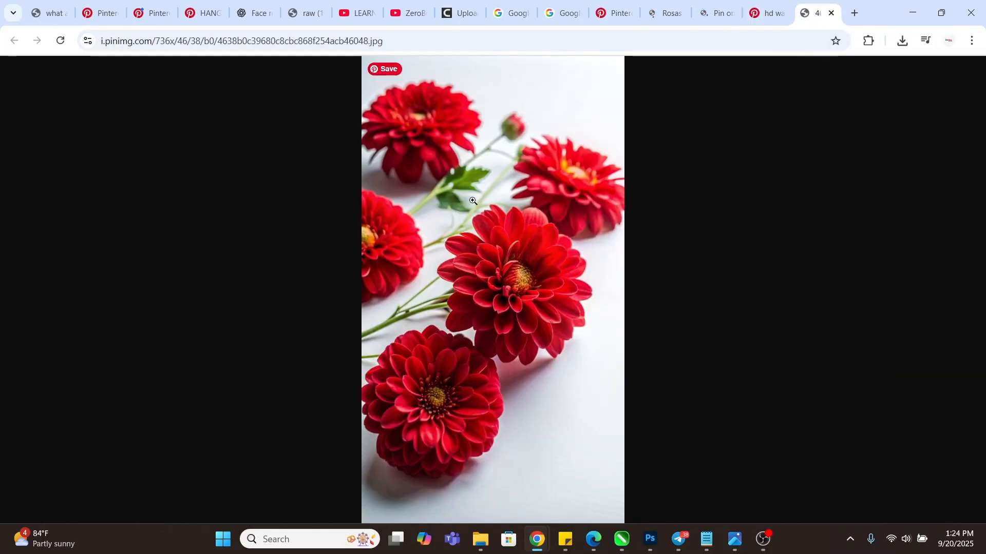
# Save the dahlia image as a 91.2 KB JPEG into BIRTHDAY FLYER, confirm the download, and minimize Chrome
pyautogui.rightClick(488, 228)
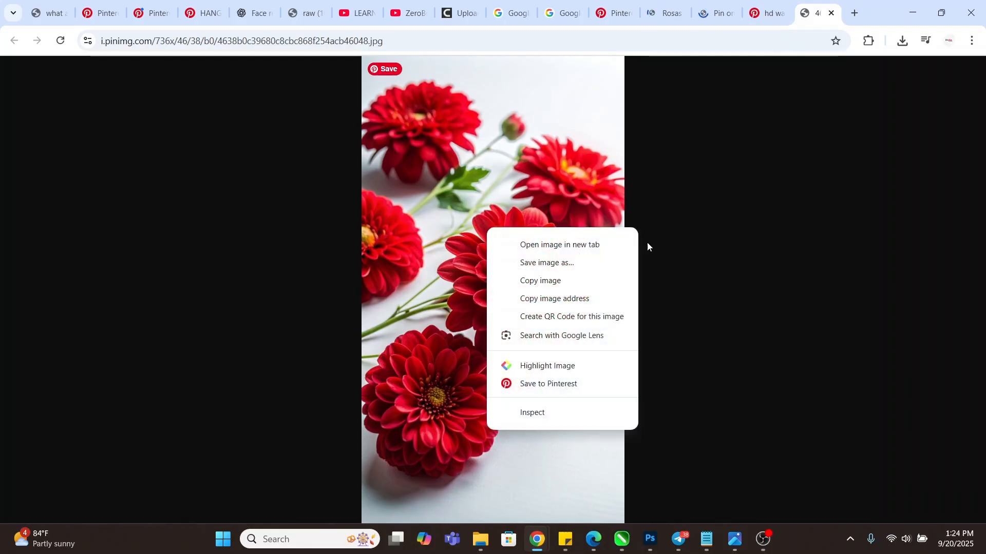
pyautogui.click(566, 263)
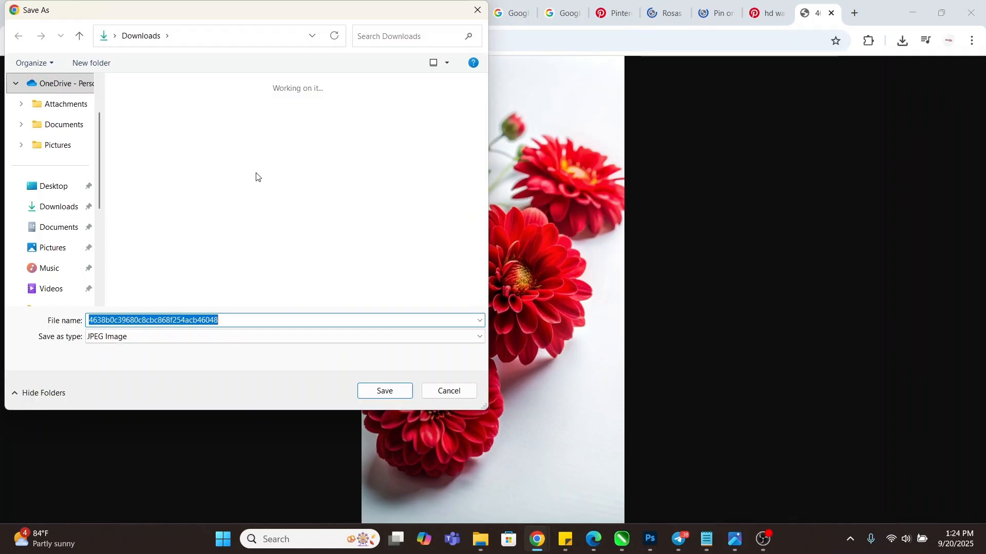
pyautogui.scroll(-1, 62, 237)
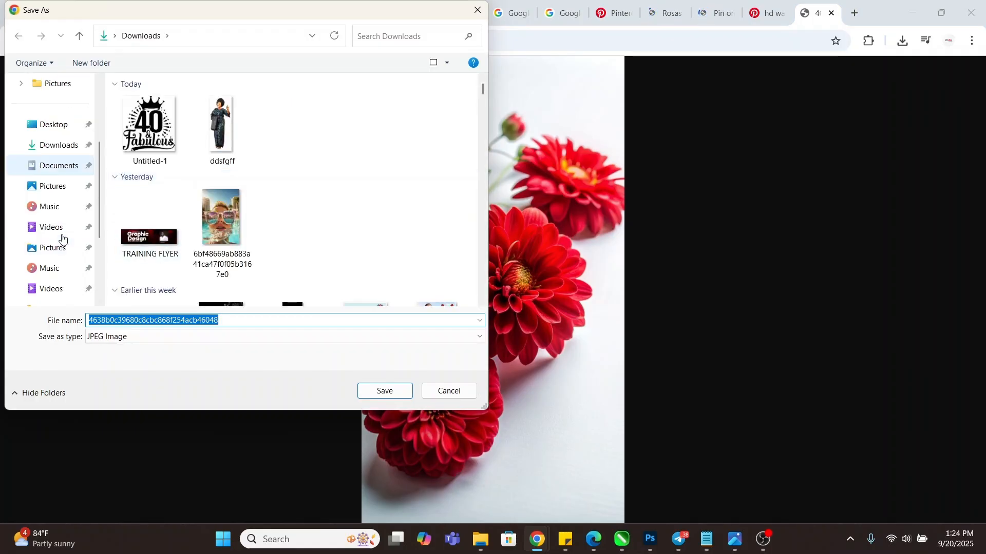
pyautogui.scroll(-1, 62, 238)
pyautogui.click(61, 248)
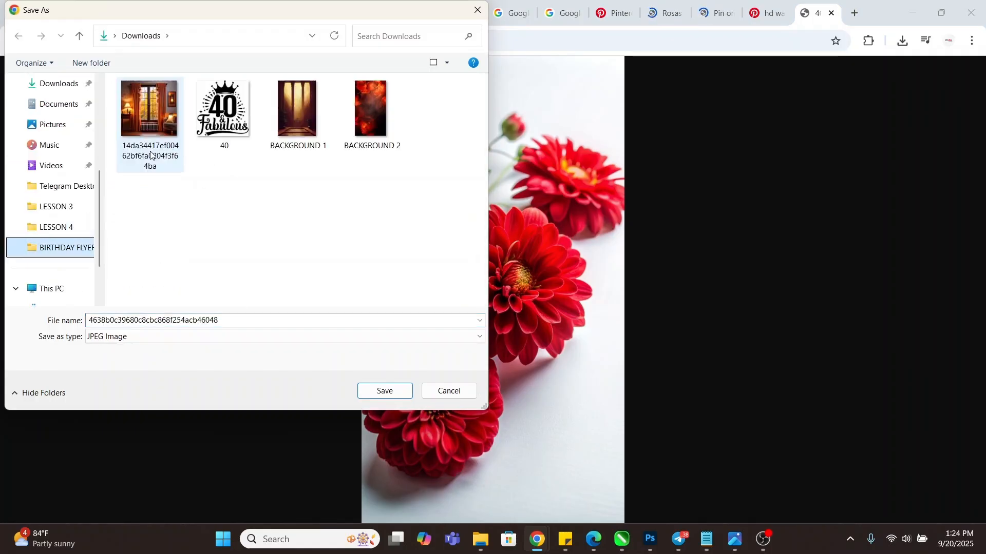
pyautogui.click(384, 392)
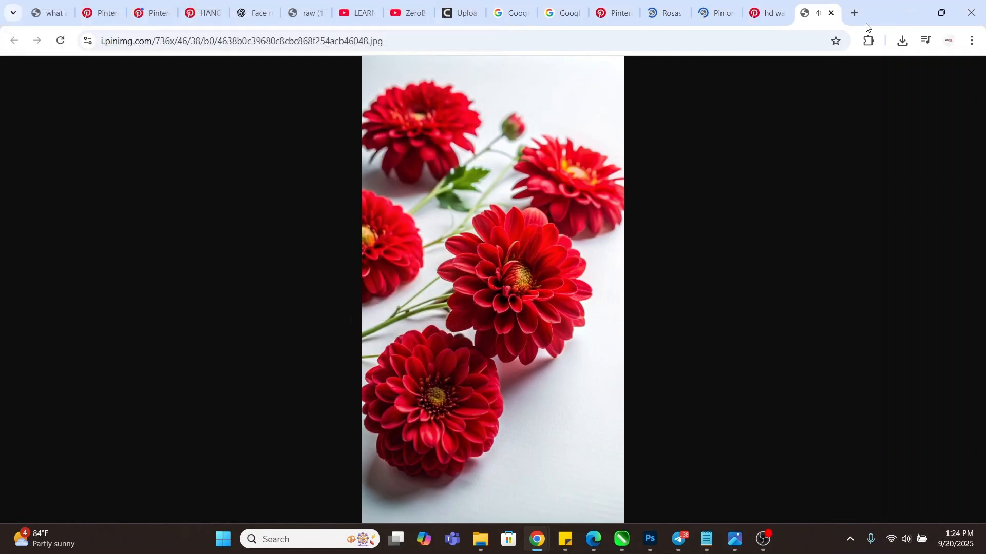
pyautogui.click(902, 41)
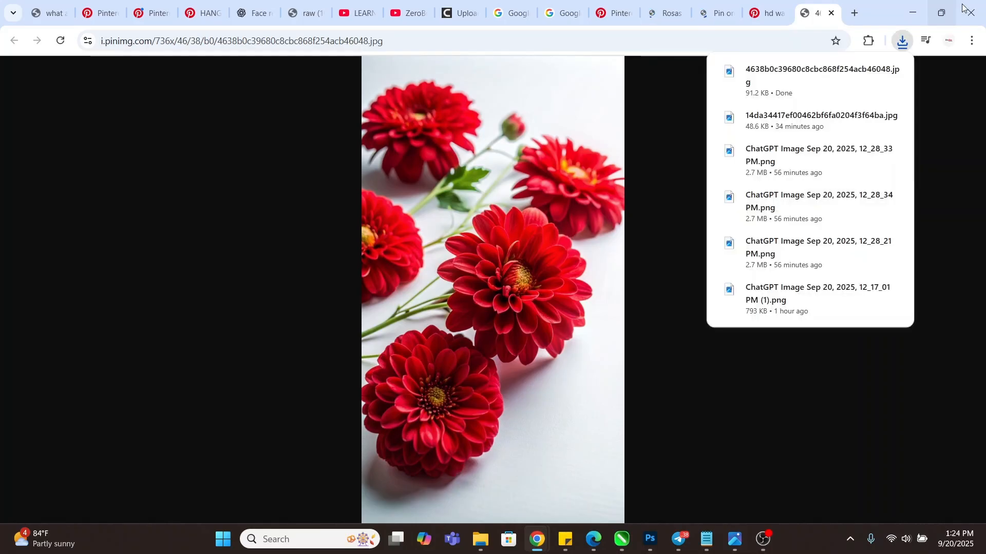
pyautogui.click(912, 13)
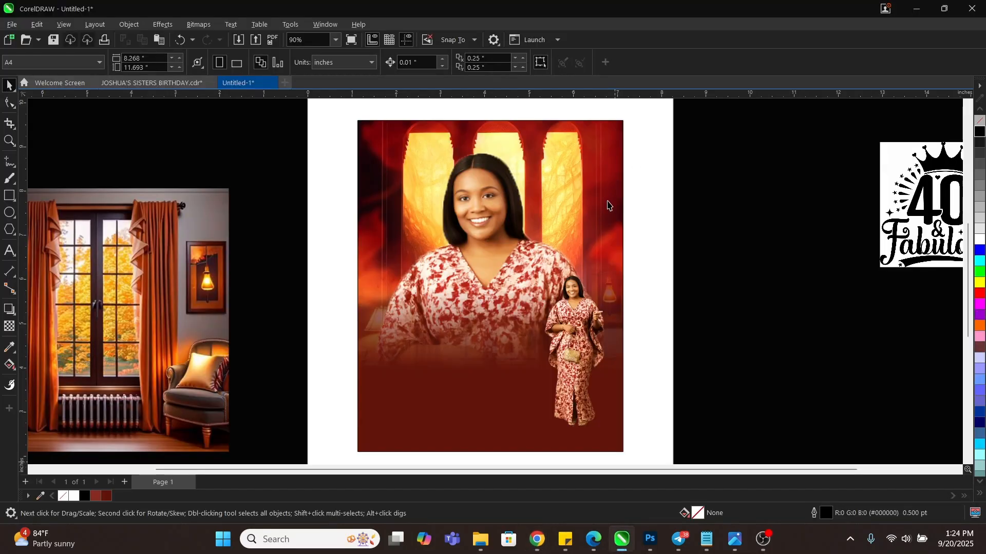
# Drag the saved dahlia JPEG from BIRTHDAY FLYER into Photoshop, opening it as a 676 × 1201 px document
pyautogui.click(748, 387)
pyautogui.click(650, 543)
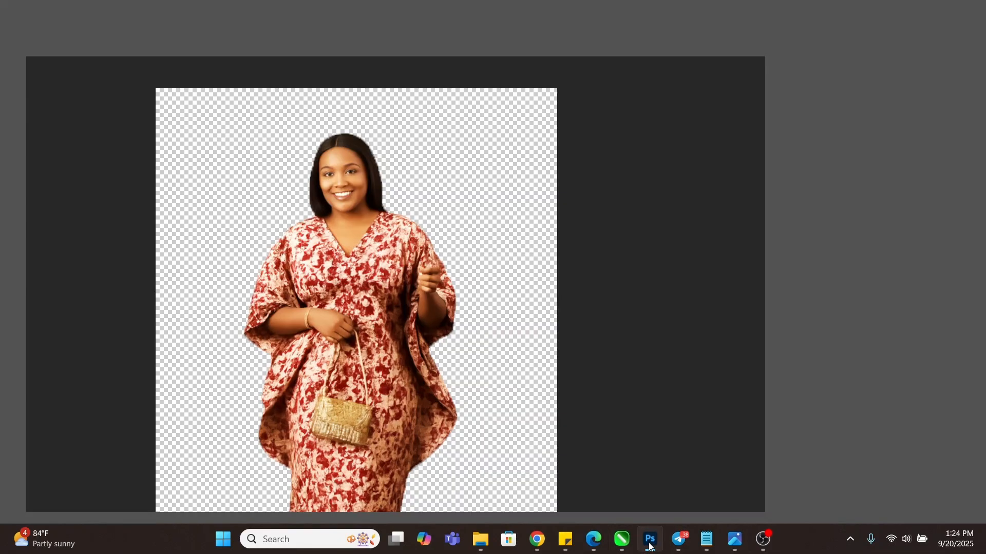
pyautogui.click(480, 540)
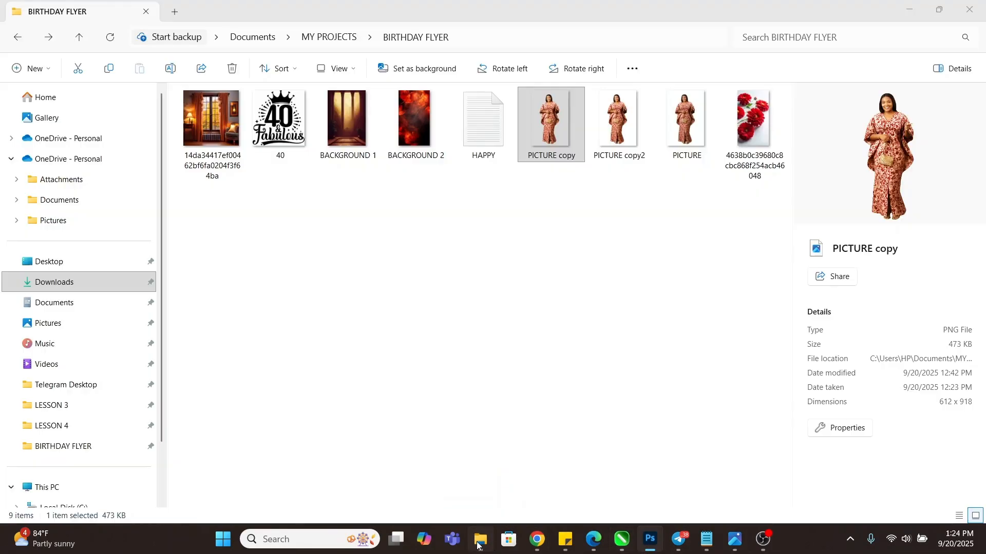
pyautogui.moveTo(739, 135); pyautogui.dragTo(614, 4)
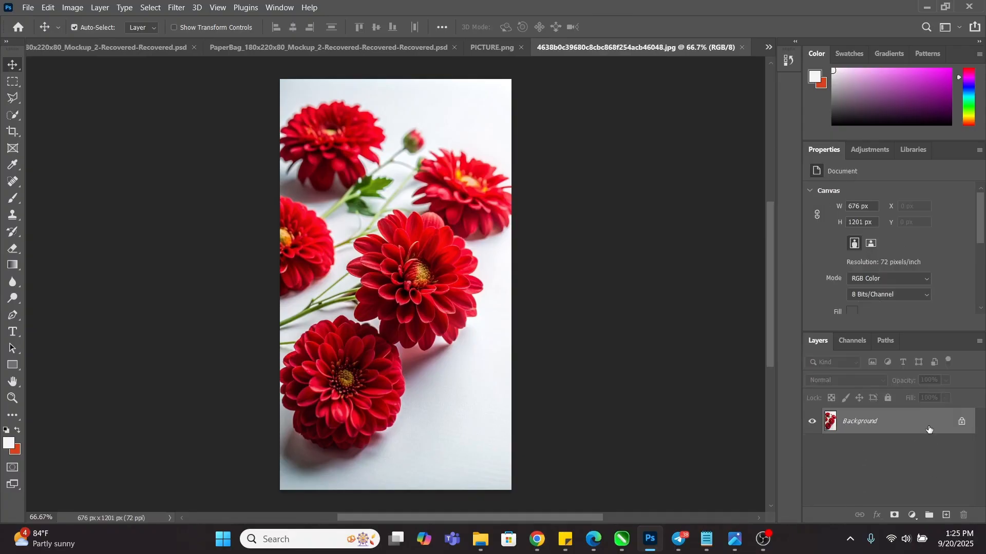
# Convert the dahlia photo's Background into editable Layer 0, then auto-select the flowers with Select Subject
pyautogui.doubleClick(928, 429)
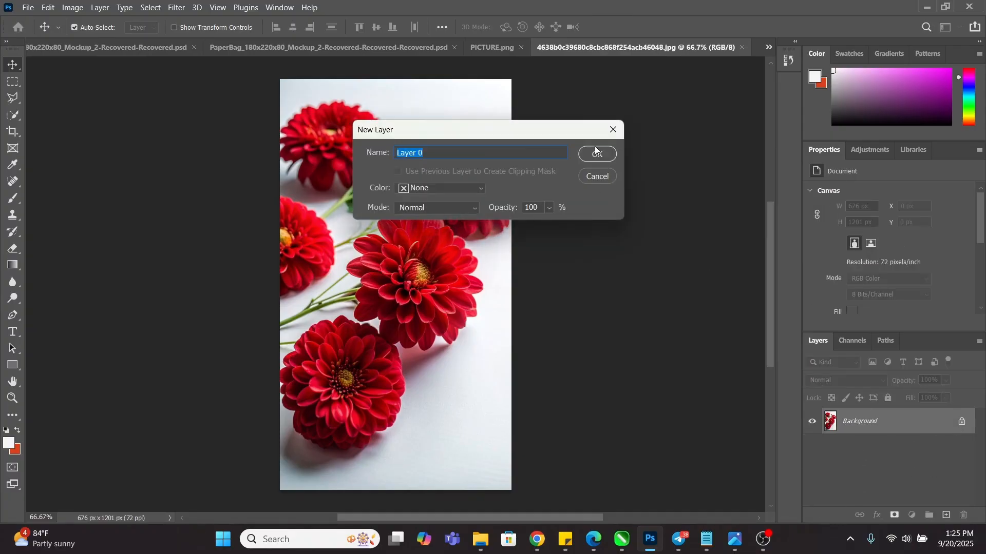
pyautogui.click(594, 155)
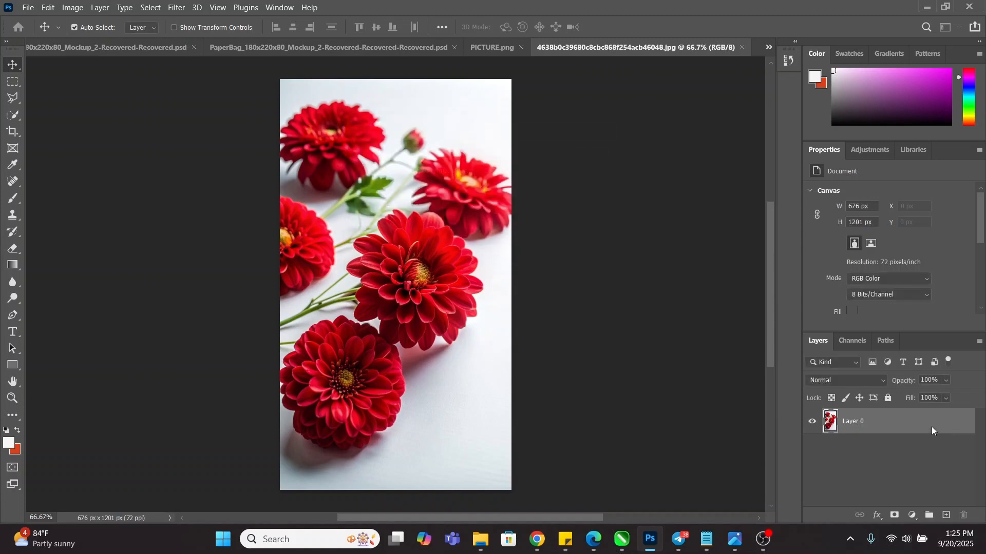
pyautogui.click(16, 108)
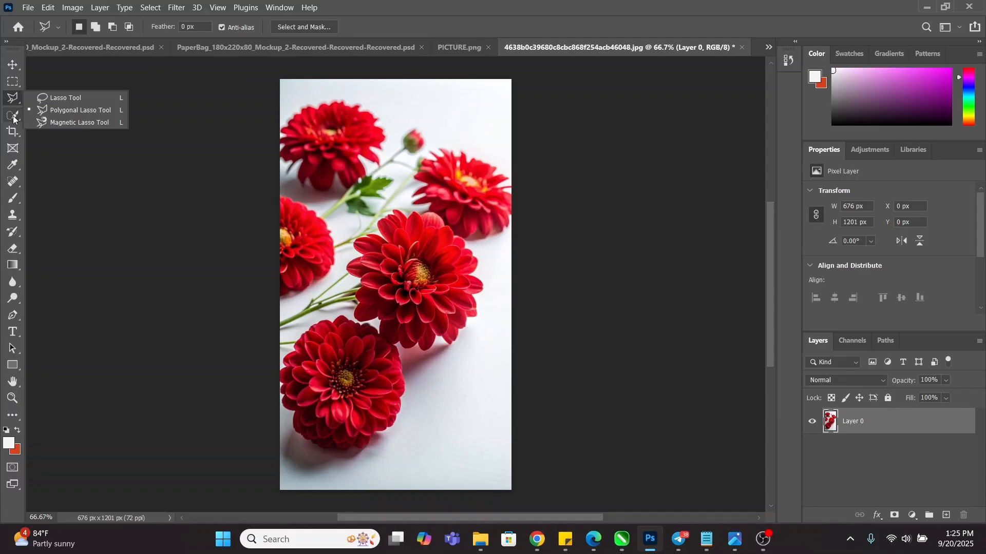
pyautogui.click(146, 8)
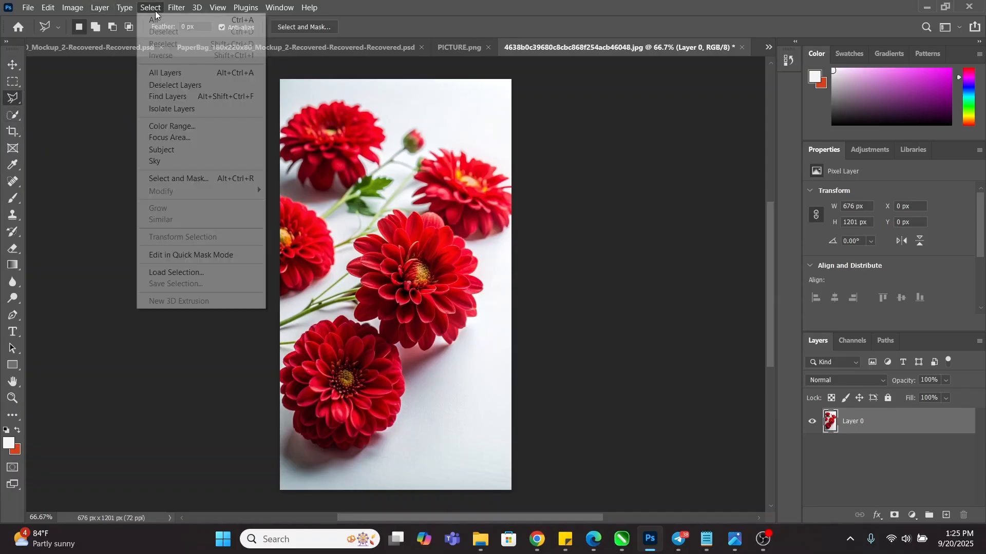
pyautogui.click(180, 149)
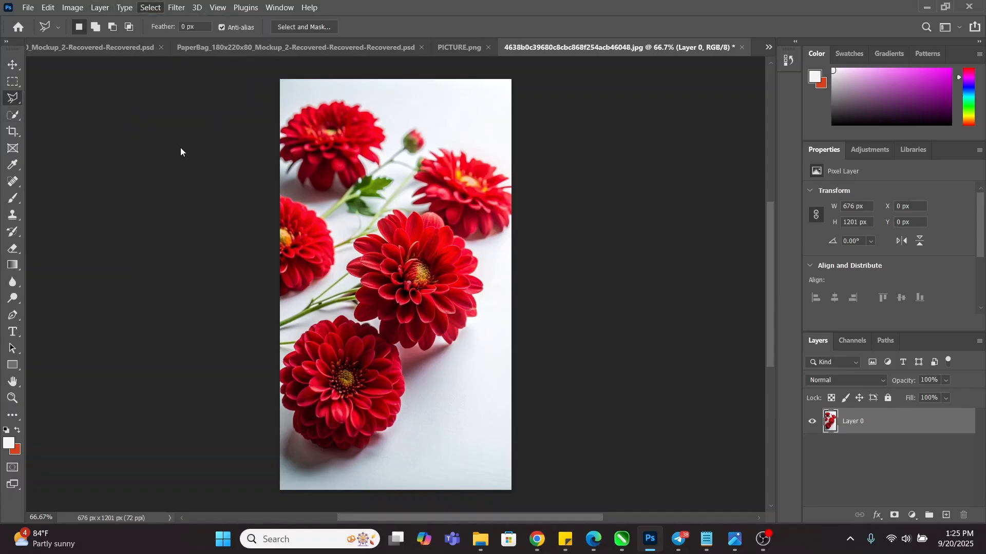
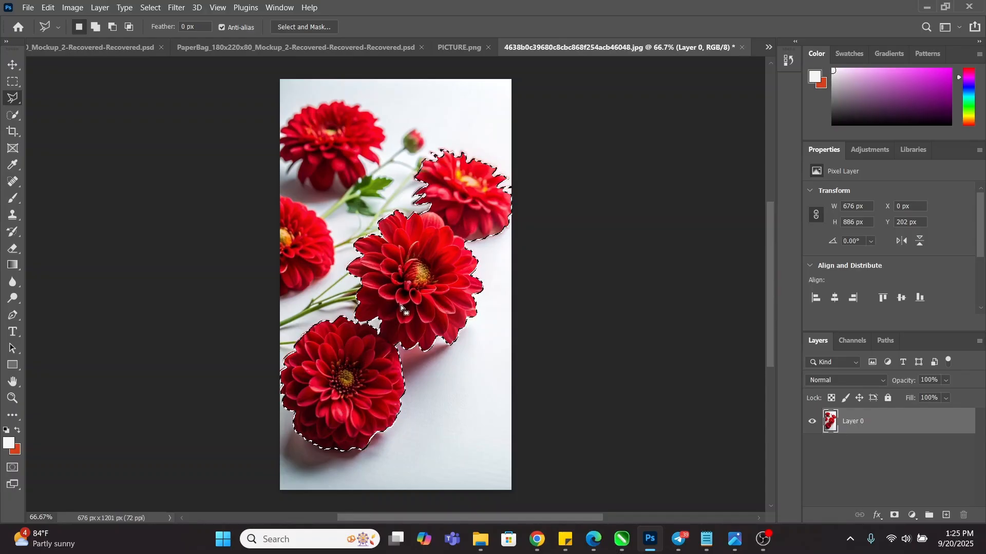
# Invert the flower selection so everything except the three right-hand red dahlias is selected
pyautogui.press('Delete')
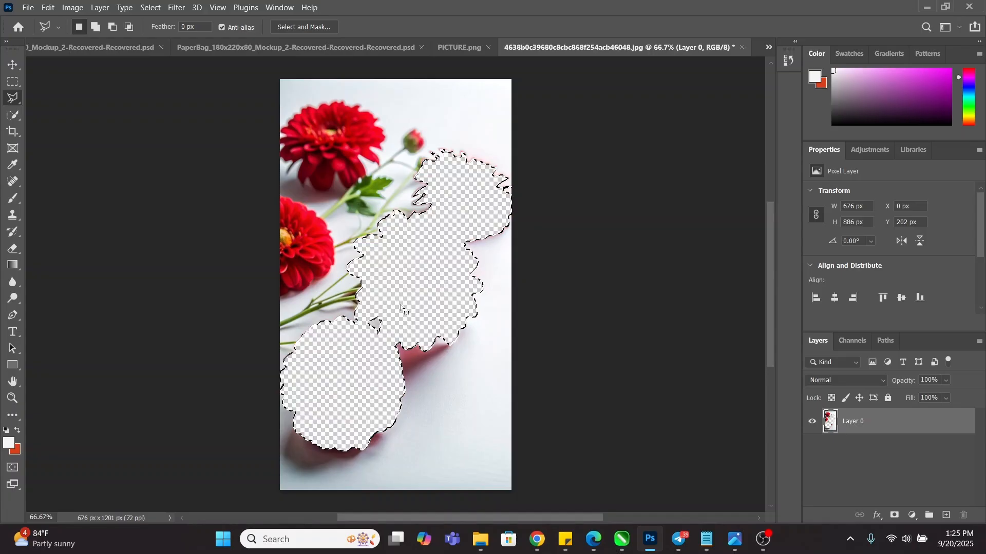
pyautogui.hotkey('ctrl', 'z')
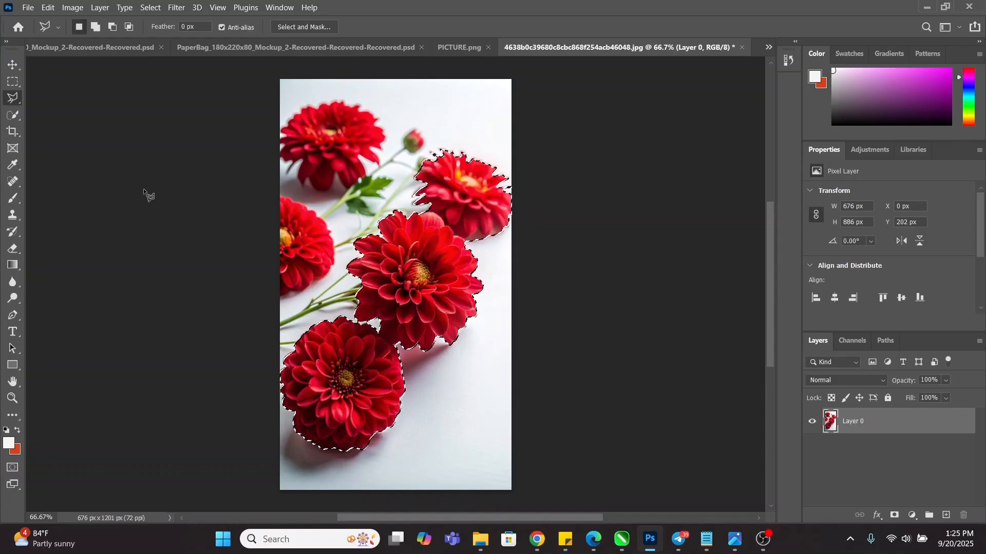
pyautogui.click(11, 117)
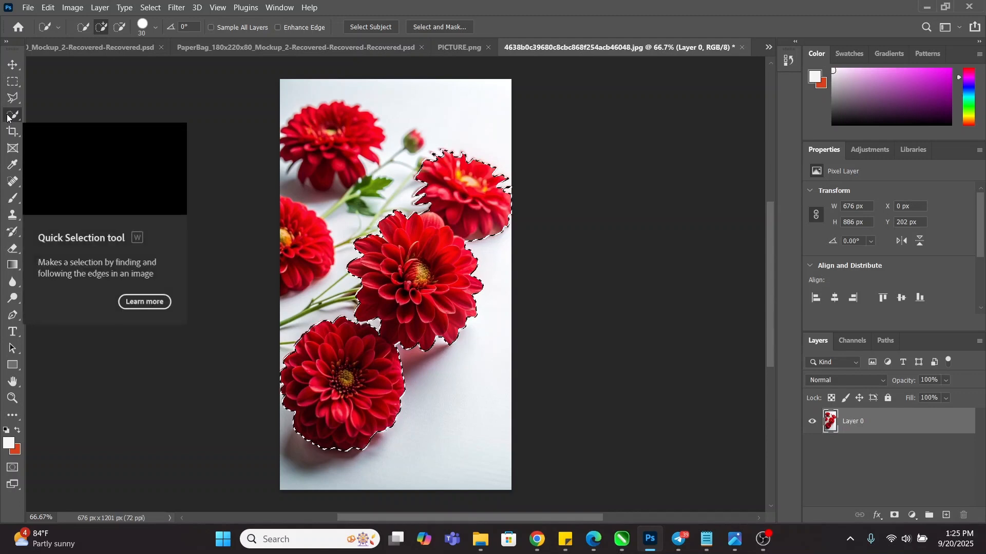
pyautogui.rightClick(444, 113)
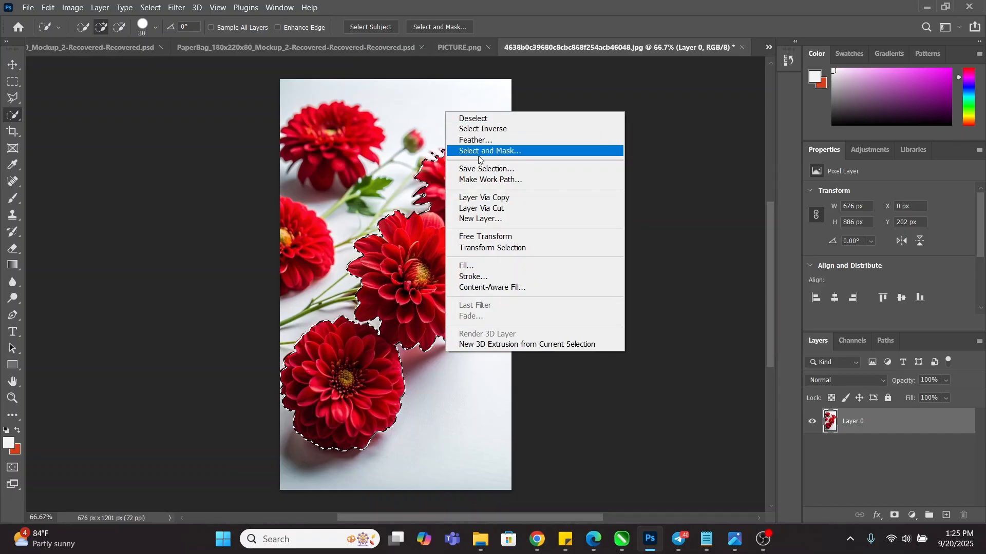
pyautogui.click(495, 129)
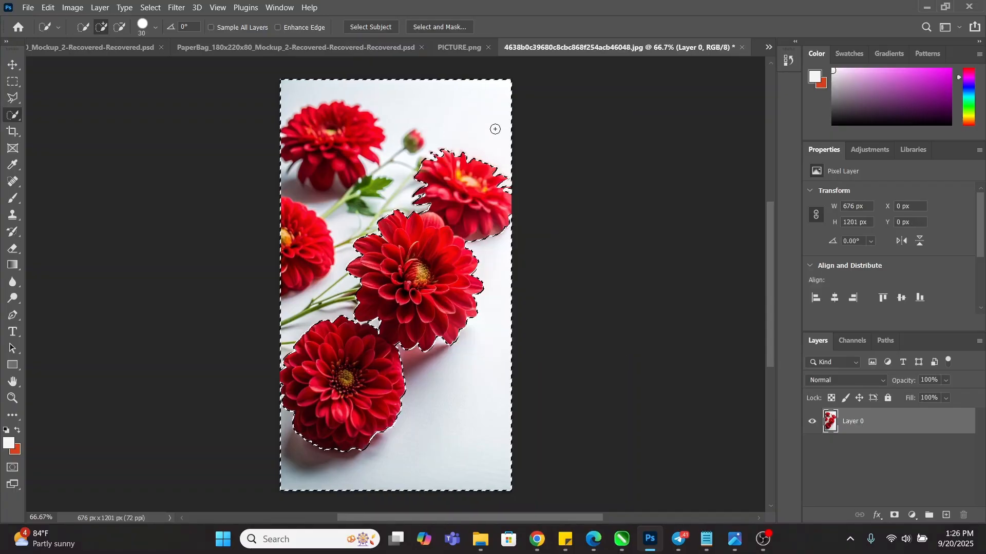
# Delete the white backdrop around the flowers and deselect
pyautogui.press('Delete')
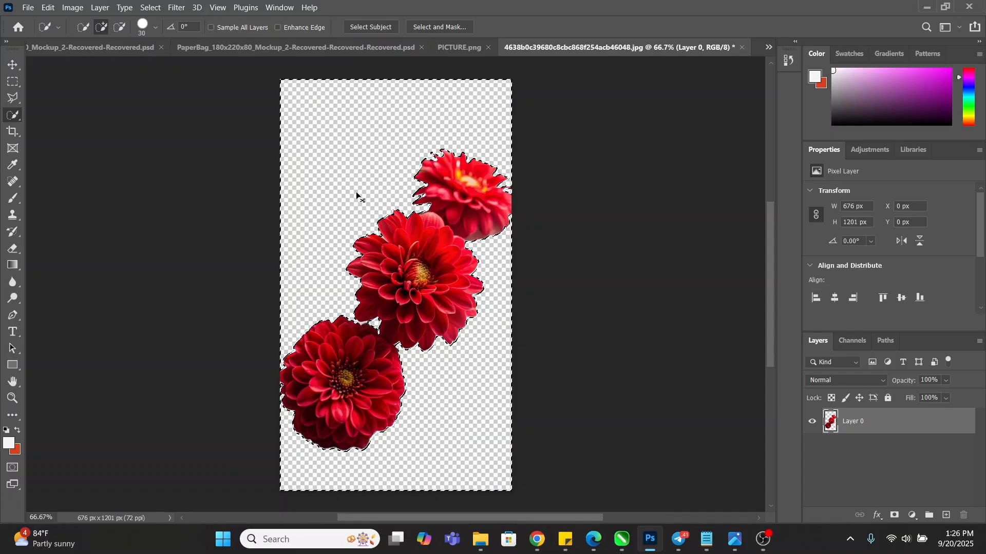
pyautogui.hotkey('ctrl', 'd')
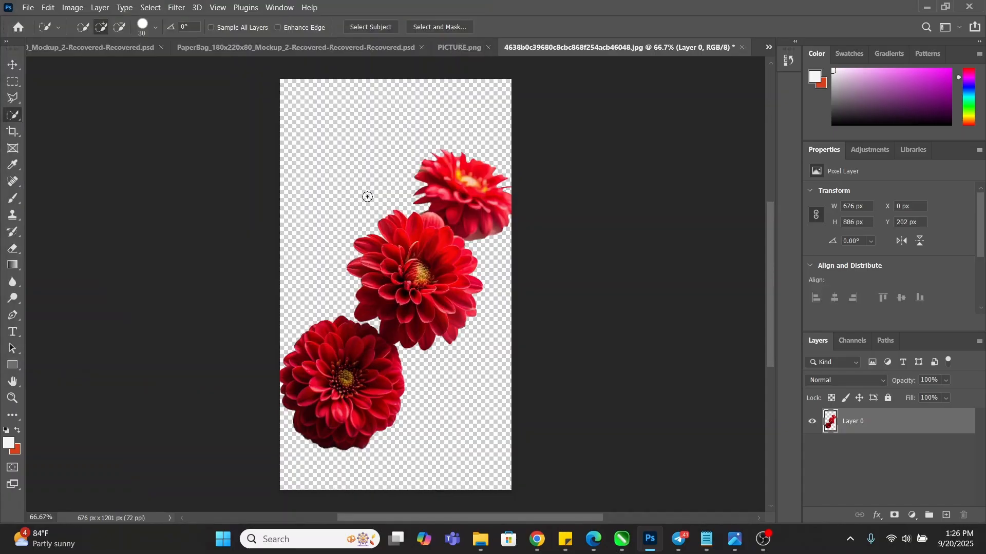
pyautogui.scroll(2, 407, 313)
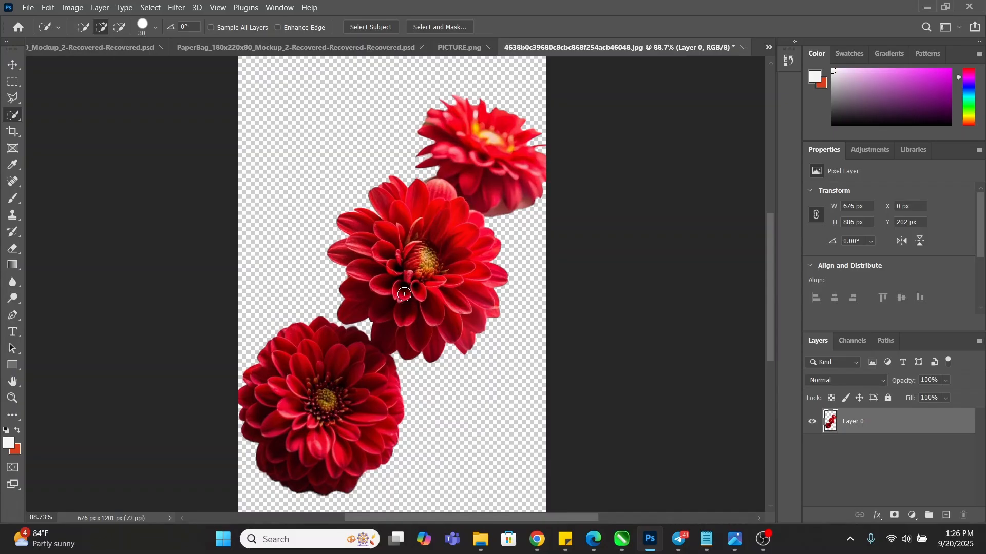
pyautogui.scroll(2, 404, 294)
pyautogui.scroll(-3, 411, 231)
pyautogui.scroll(3, 439, 149)
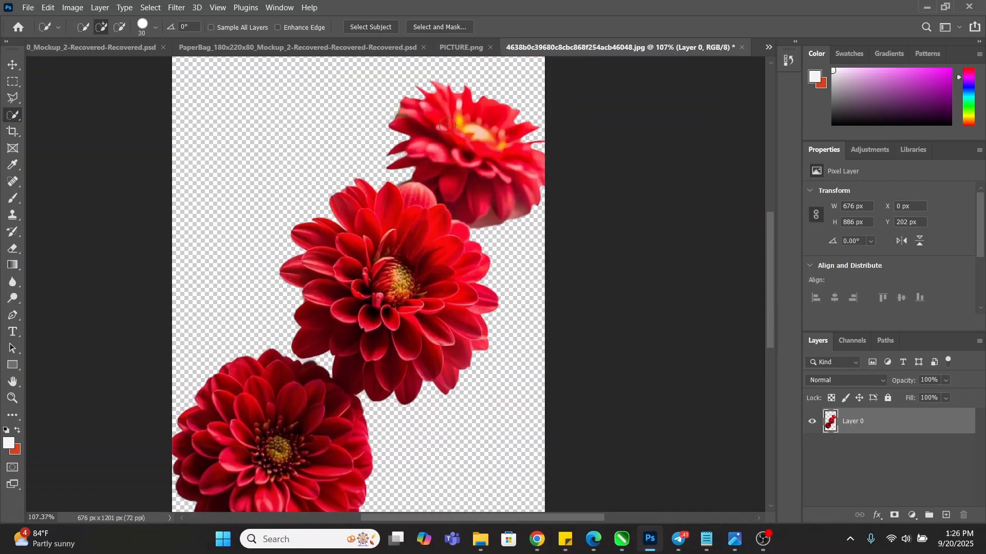
pyautogui.scroll(2, 461, 105)
# Remove the top flower by Quick Selecting it and clearing it from the photo
pyautogui.moveTo(461, 106)
pyautogui.mouseDown()
pyautogui.moveTo(451, 128)
pyautogui.moveTo(390, 154)
pyautogui.moveTo(406, 198)
pyautogui.mouseUp()
pyautogui.scroll(4, 407, 198)
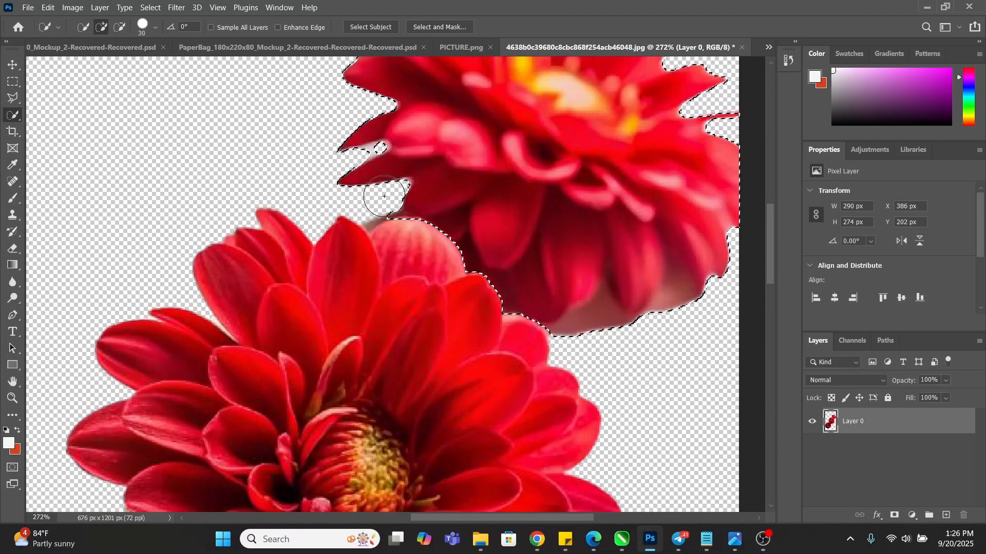
pyautogui.scroll(-4, 381, 193)
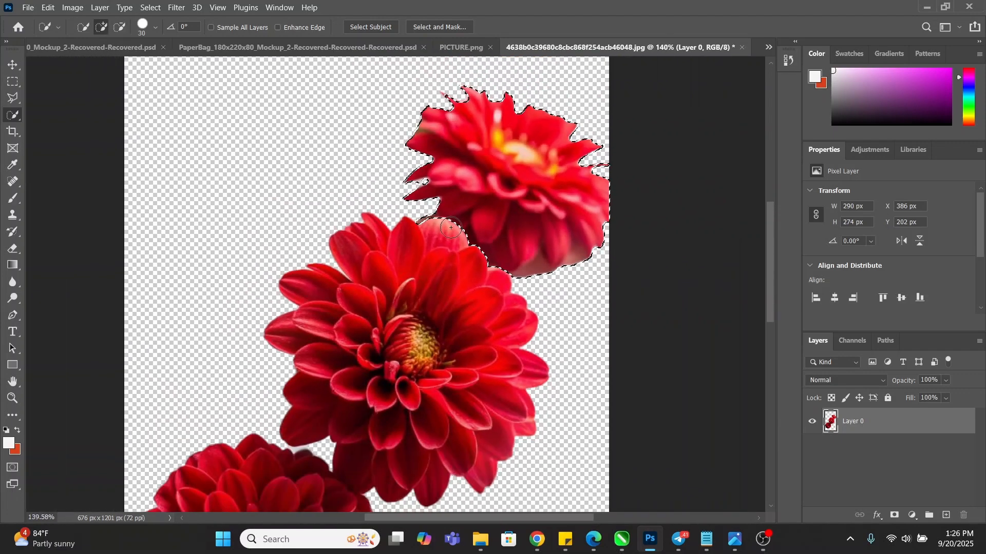
pyautogui.press('Delete')
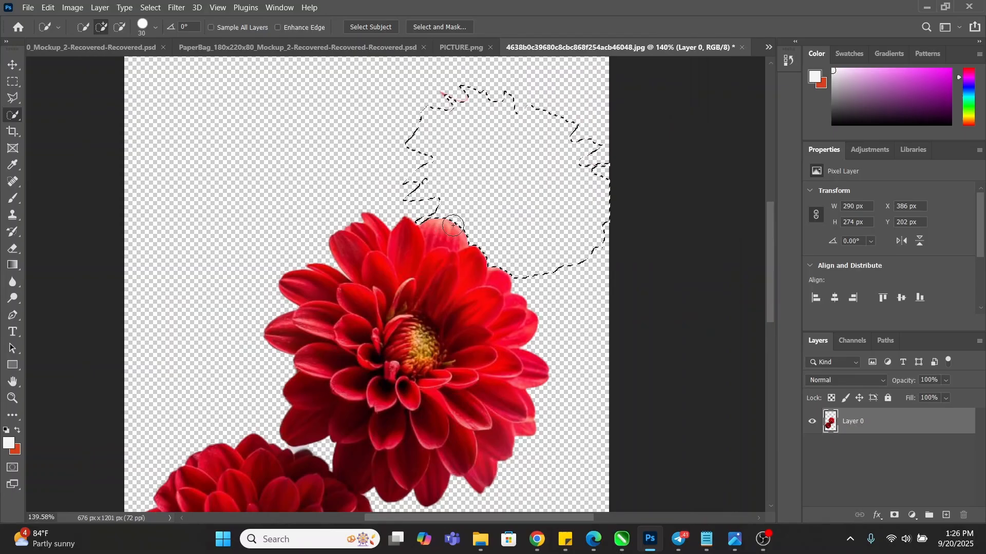
pyautogui.rightClick(496, 122)
pyautogui.click(558, 141)
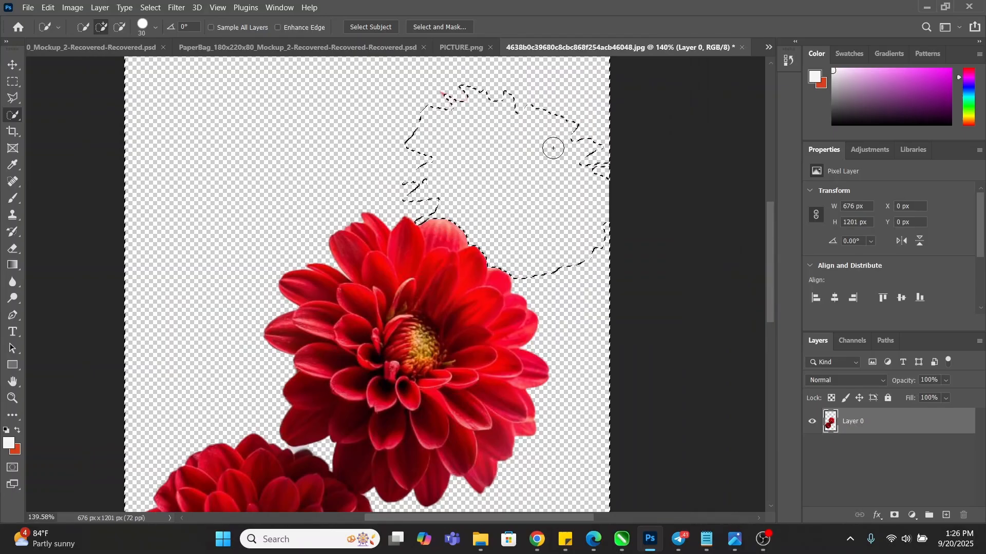
pyautogui.press('Delete')
pyautogui.hotkey('ctrl', 'z')
pyautogui.hotkey('ctrl', 'z')
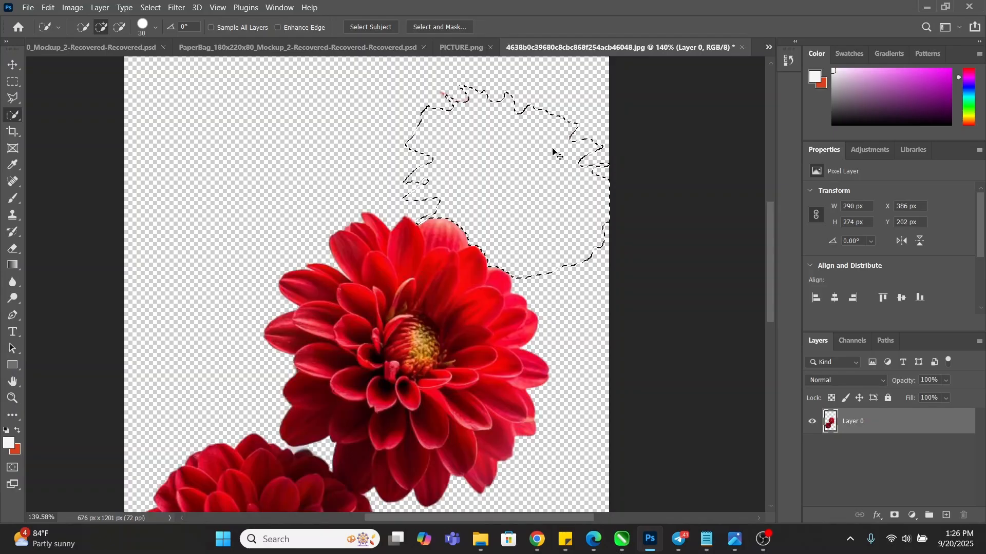
pyautogui.hotkey('ctrl', 'x')
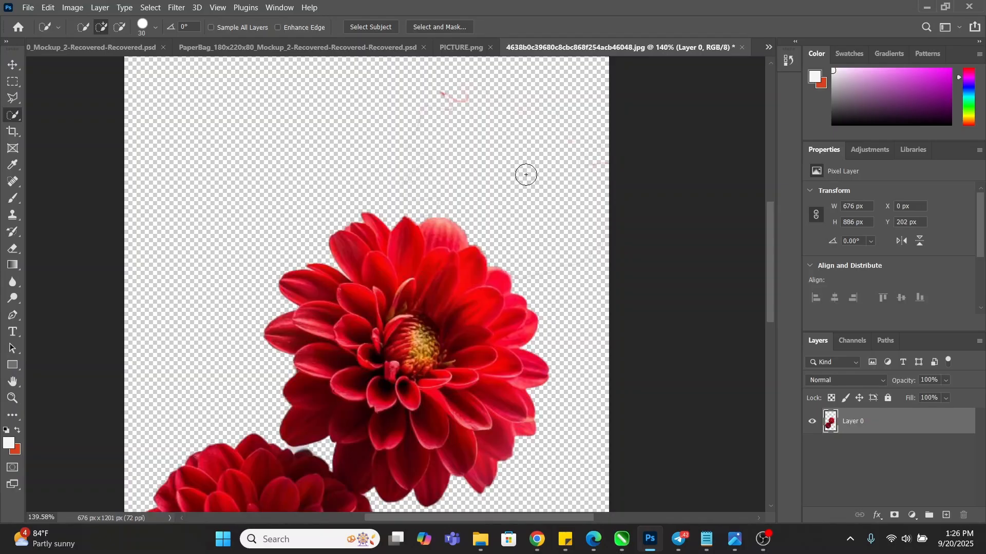
# Lasso the leftover pink specks with the Polygonal Lasso, delete them, and deselect
pyautogui.click(14, 99)
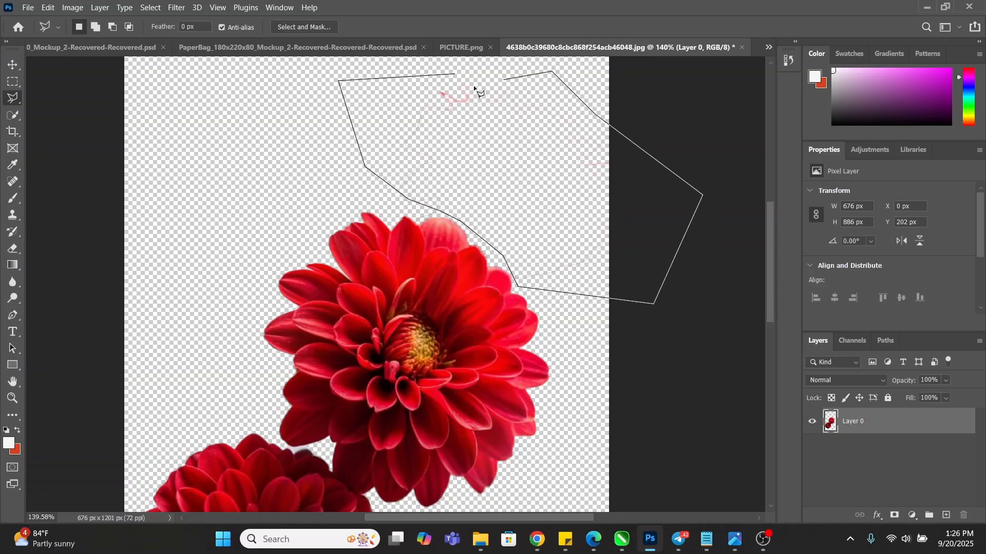
pyautogui.click(453, 75)
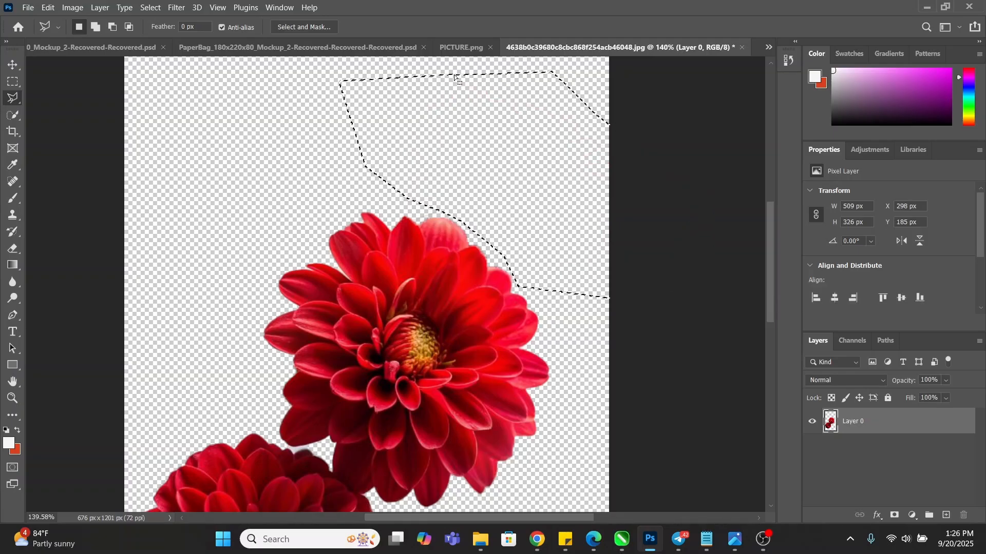
pyautogui.press('Delete')
pyautogui.hotkey('ctrl', 'd')
pyautogui.scroll(-4, 488, 208)
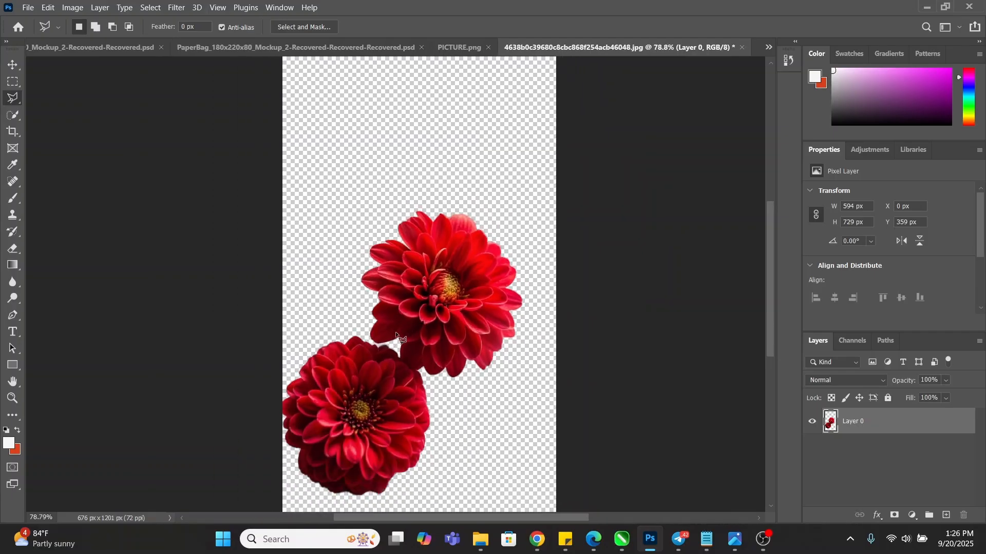
pyautogui.scroll(2, 422, 313)
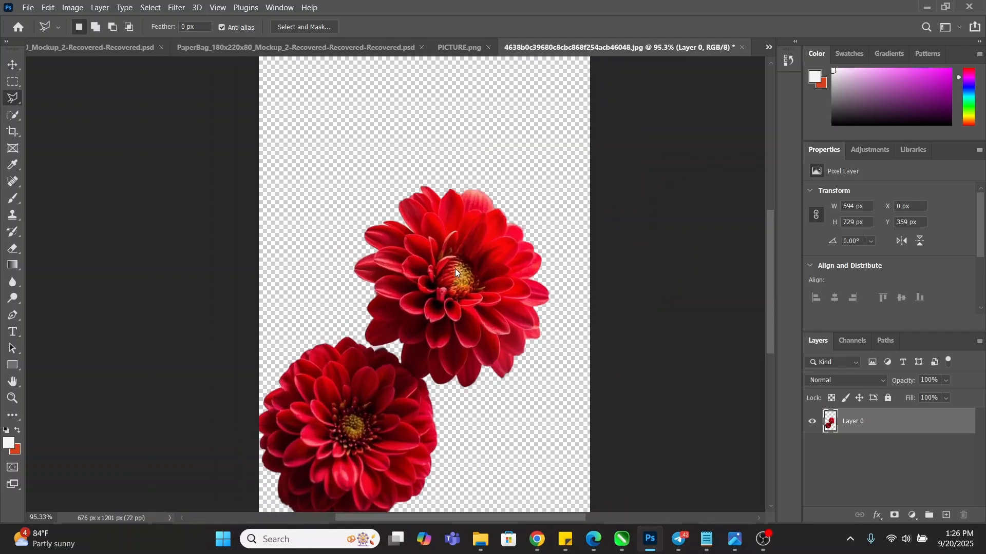
pyautogui.hotkey('ctrl', 'shift', 's')
# Save a PNG copy of the flower cut-out to BIRTHDAY FLYER, then minimize Photoshop and File Explorer
pyautogui.click(312, 277)
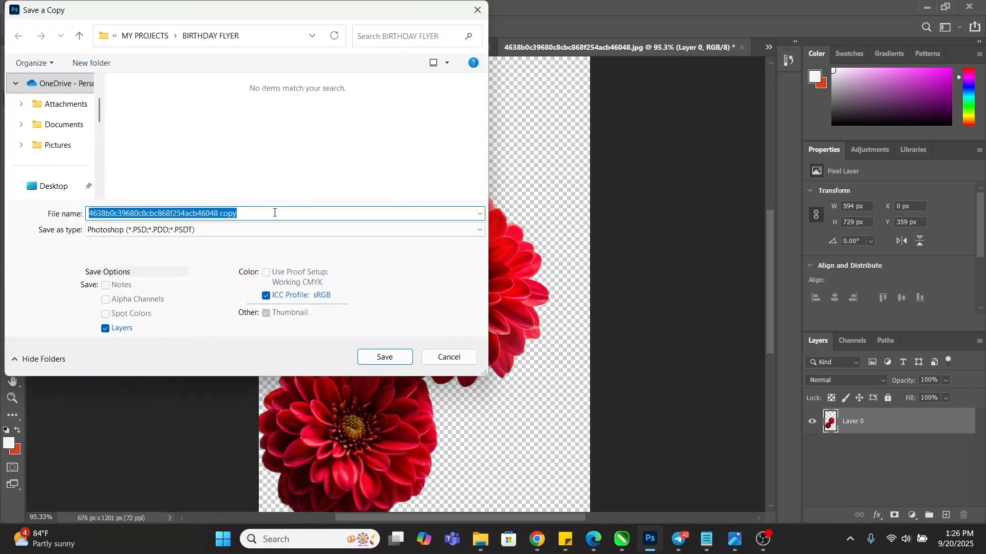
pyautogui.click(260, 230)
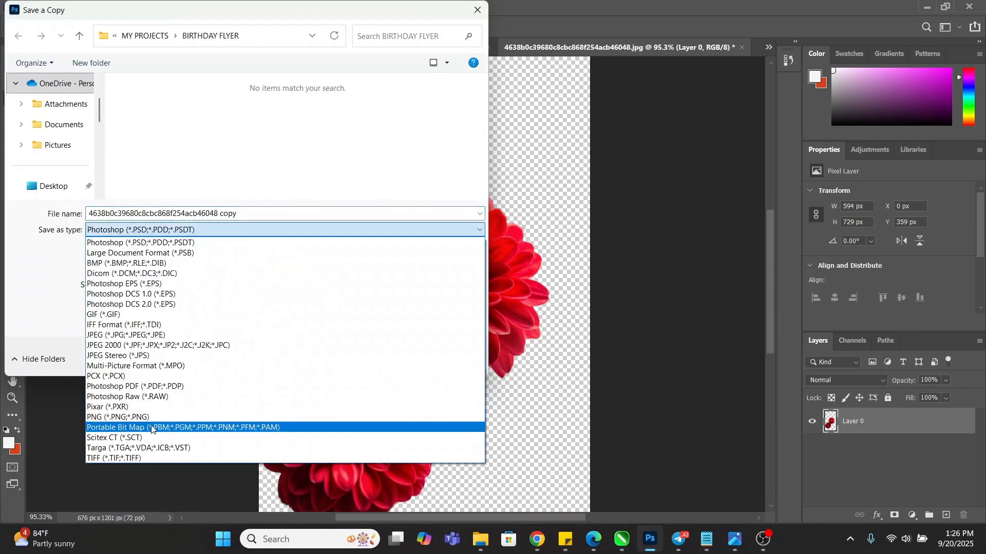
pyautogui.click(132, 418)
pyautogui.click(385, 358)
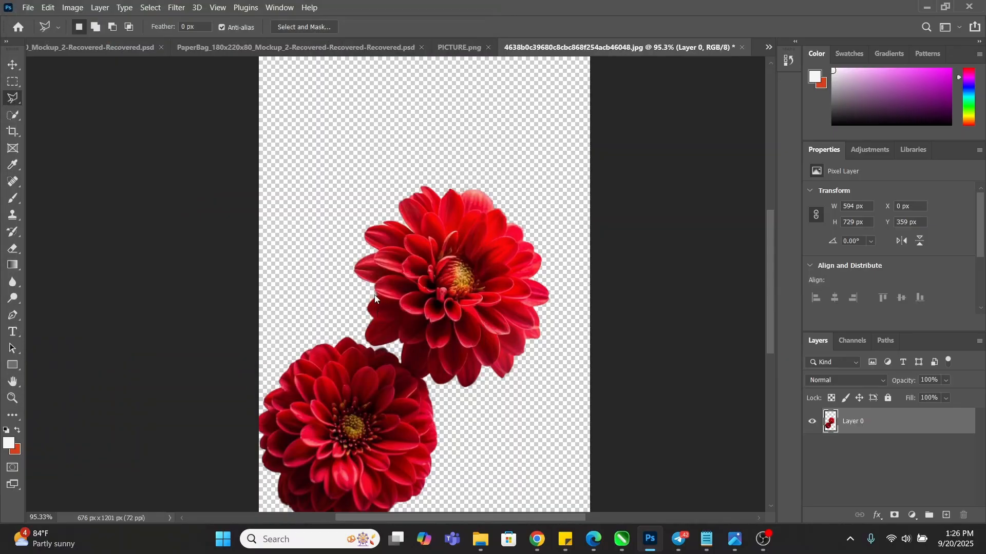
pyautogui.click(585, 153)
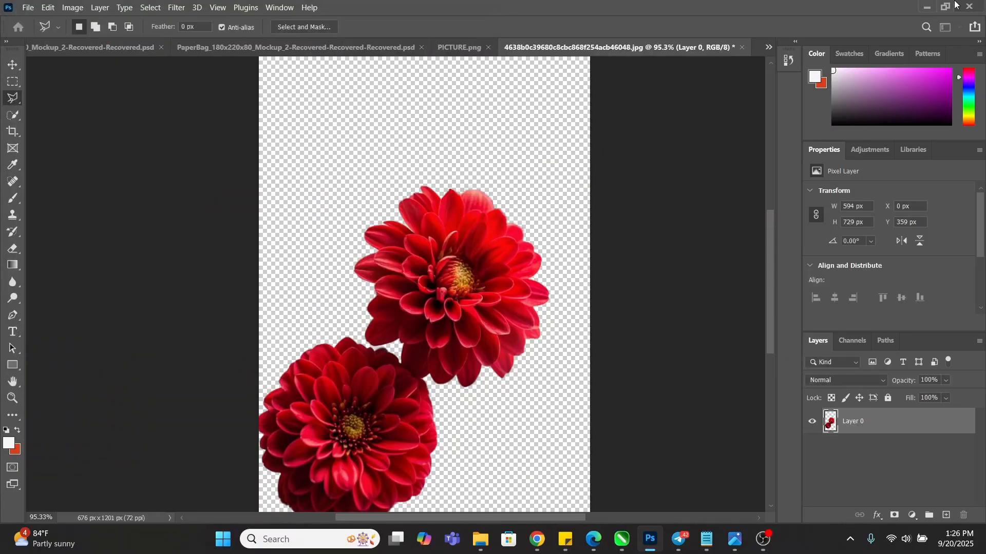
pyautogui.click(922, 7)
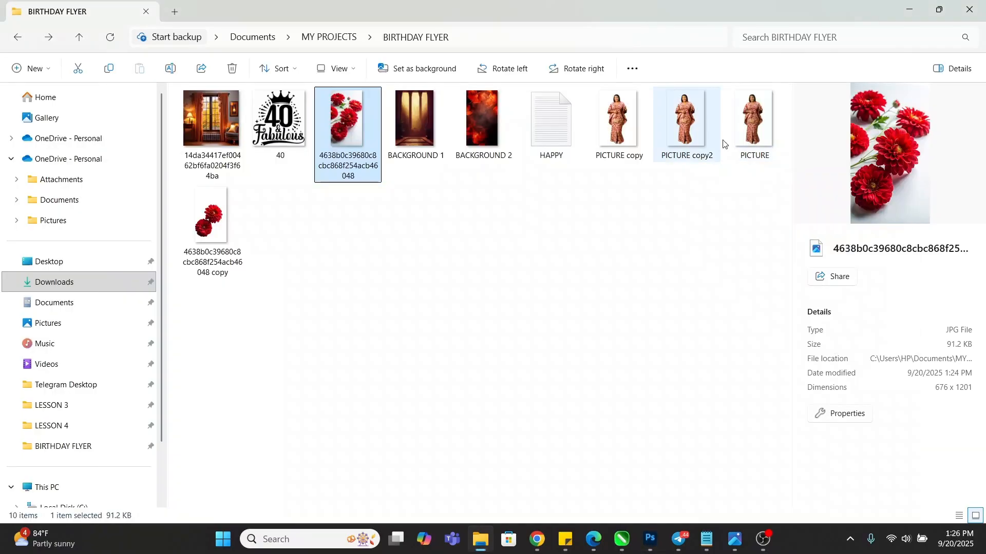
pyautogui.click(919, 6)
# Import the flower cut-out PNG and place it beside the standing woman
pyautogui.rightClick(740, 184)
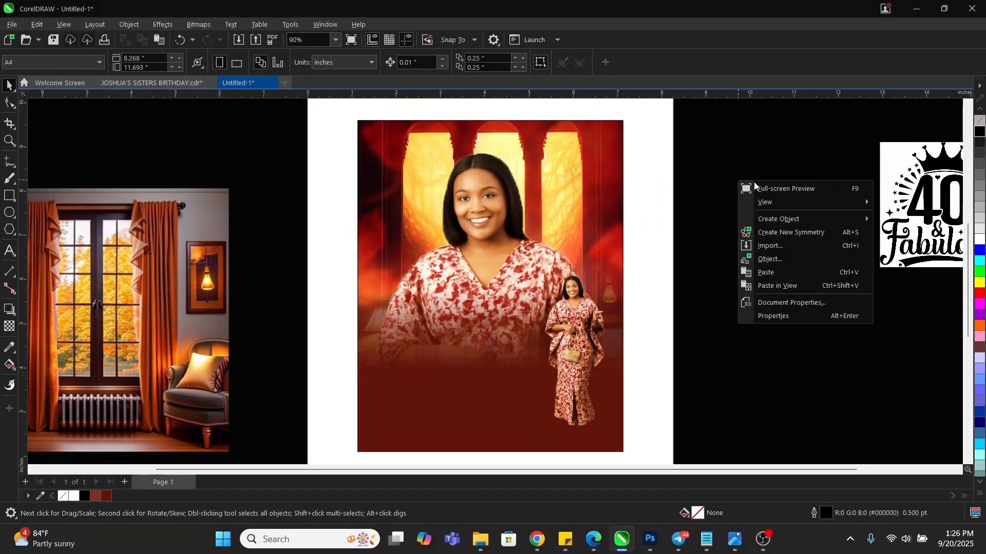
pyautogui.click(773, 250)
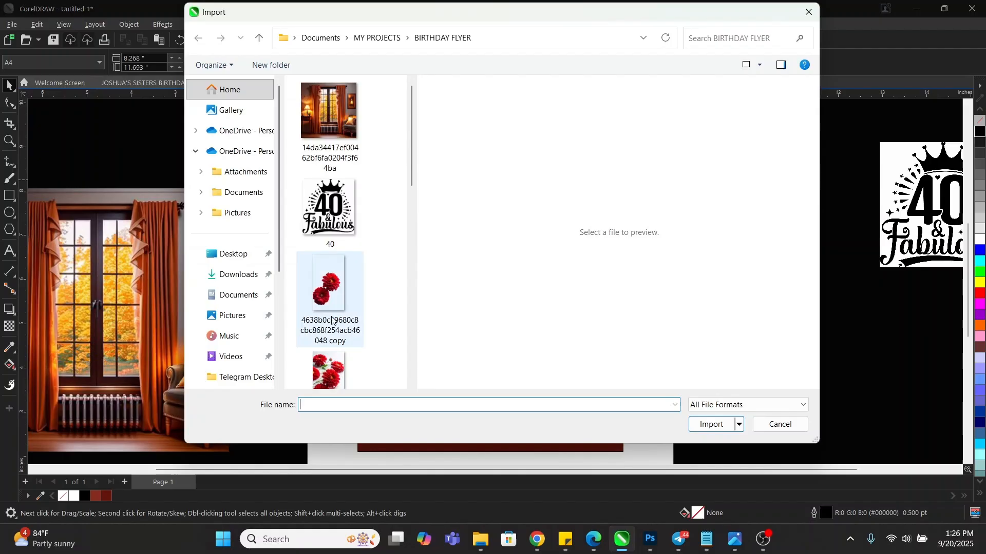
pyautogui.doubleClick(325, 294)
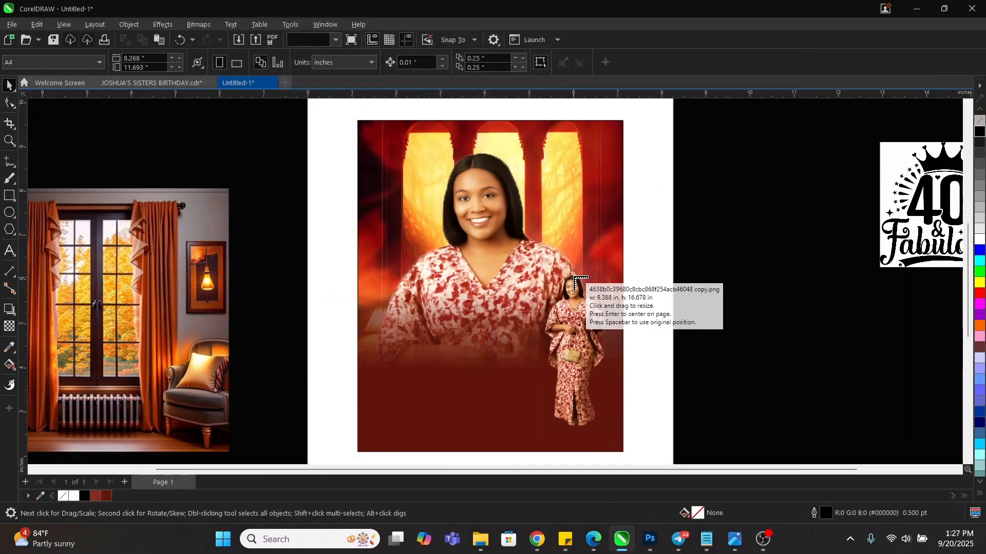
pyautogui.moveTo(572, 273); pyautogui.dragTo(797, 411)
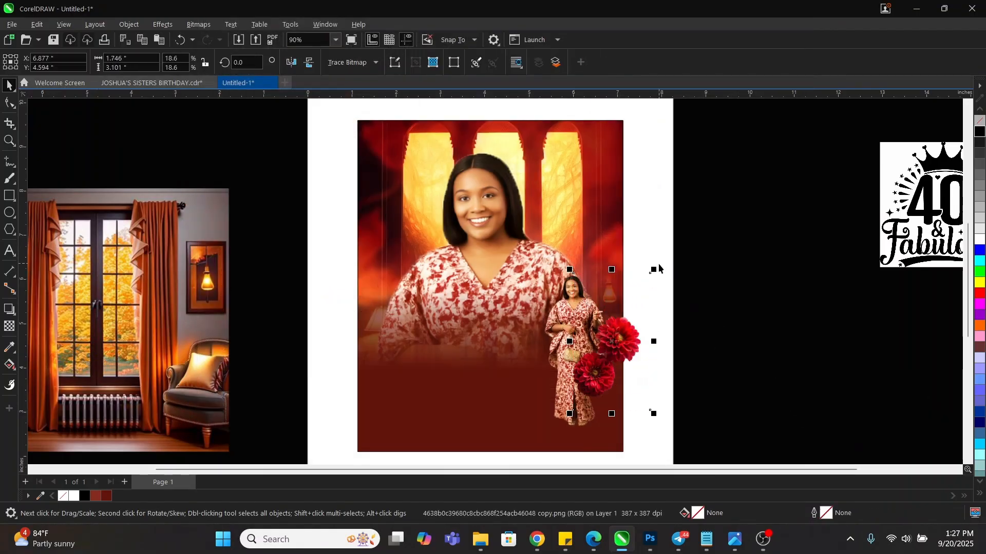
# Mirror the flowers and scale them to 52.4% over the portrait's lower-right corner
pyautogui.moveTo(654, 270); pyautogui.dragTo(703, 190)
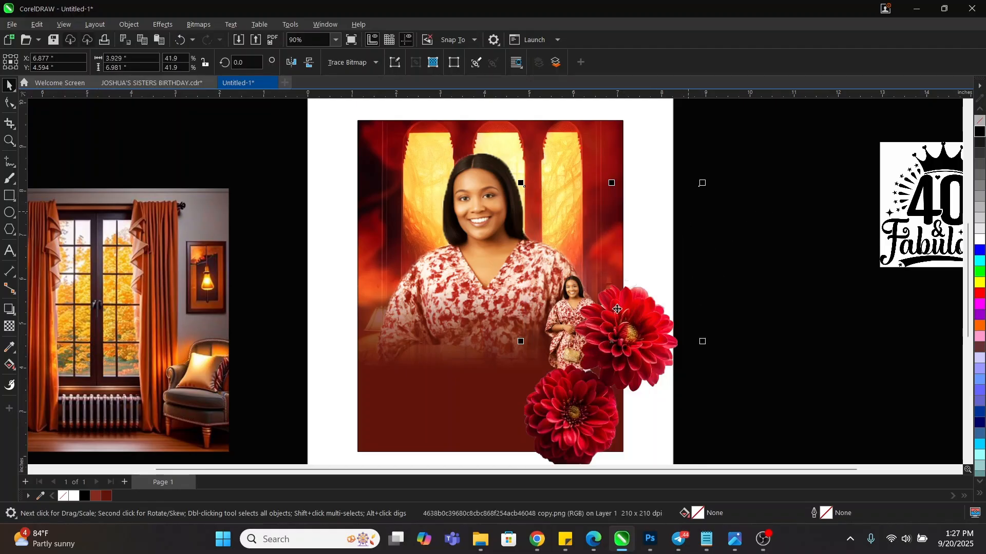
pyautogui.moveTo(618, 333); pyautogui.dragTo(619, 340)
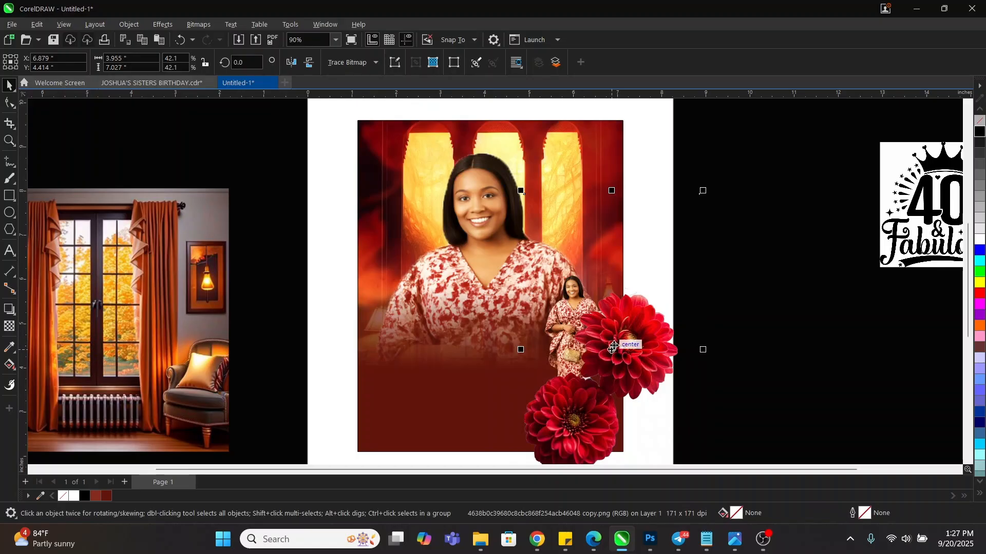
pyautogui.click(291, 62)
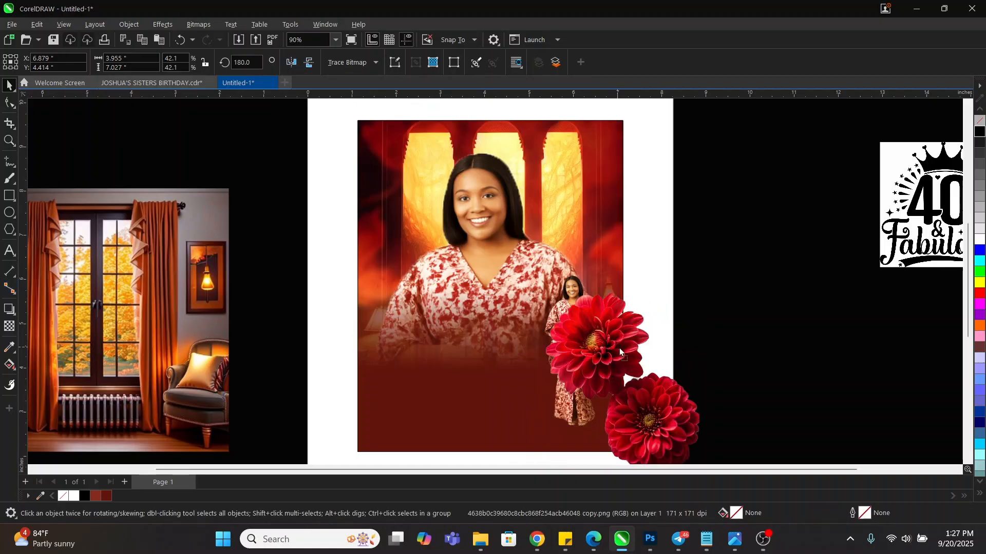
pyautogui.moveTo(620, 352); pyautogui.dragTo(618, 345)
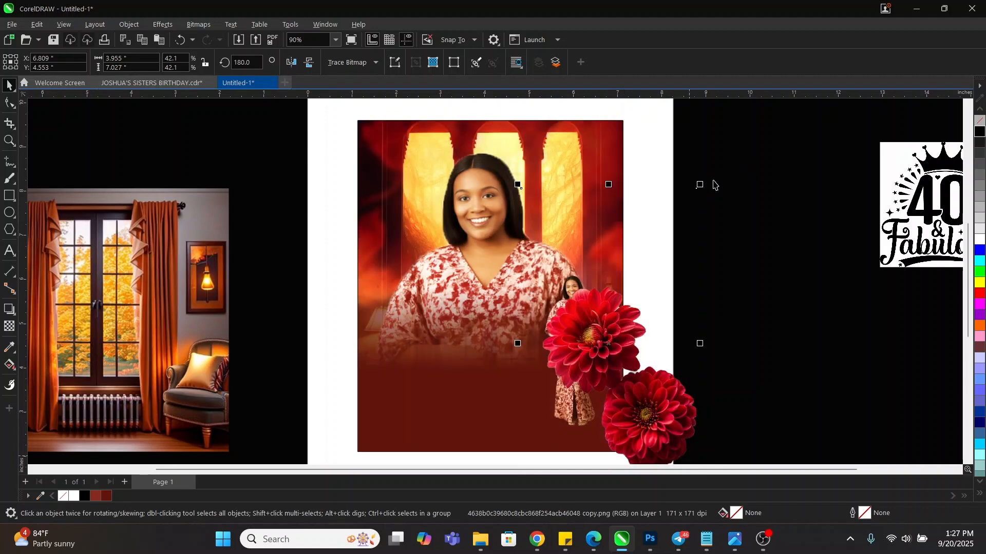
pyautogui.moveTo(702, 183); pyautogui.dragTo(733, 136)
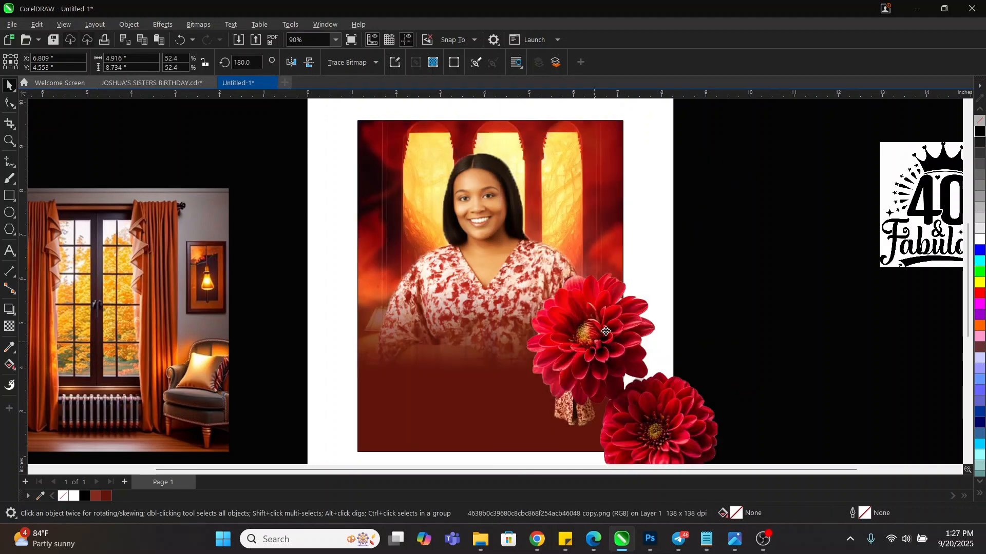
pyautogui.scroll(-1, 594, 214)
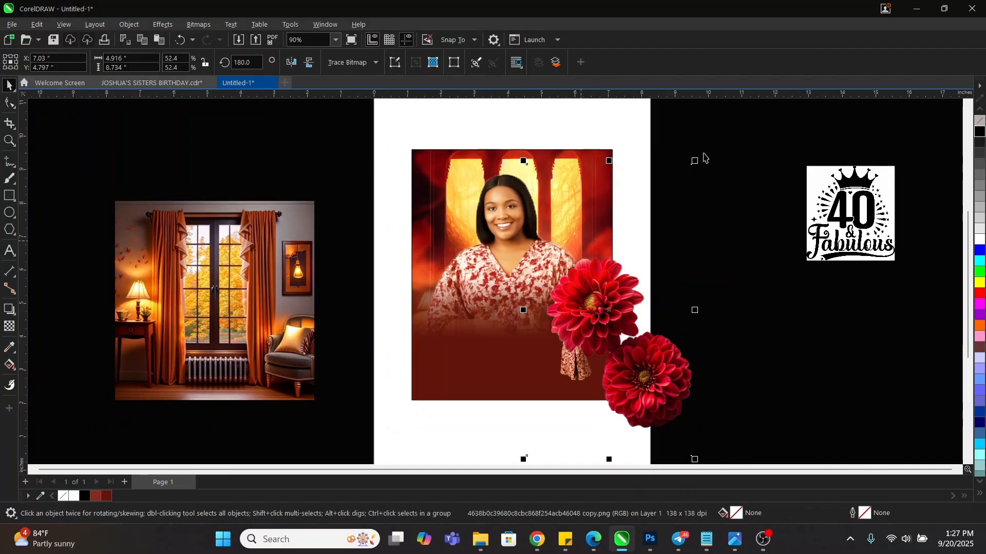
# Crop the top off the dahlia image, scale it to about 80%, and shift it up-right
pyautogui.click(7, 104)
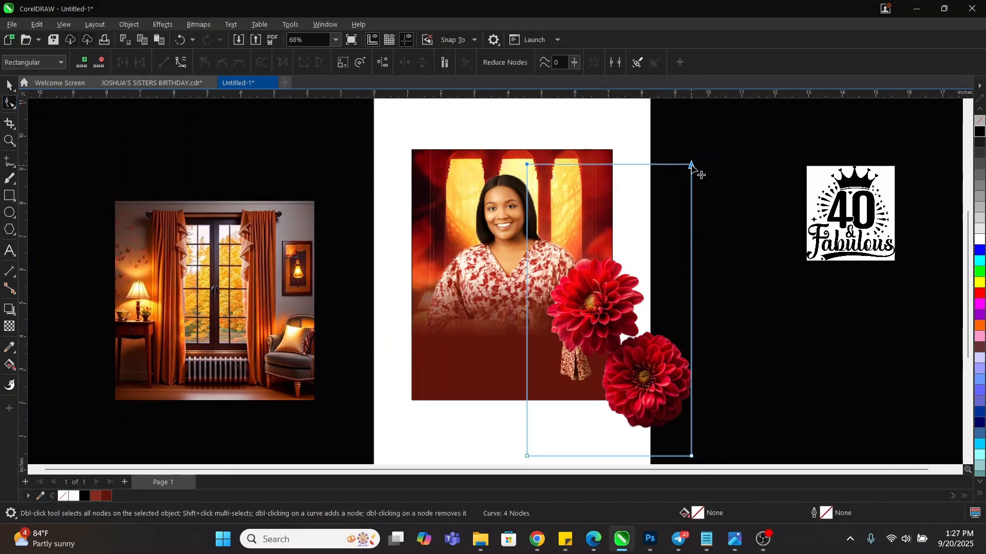
pyautogui.moveTo(691, 165); pyautogui.dragTo(688, 258)
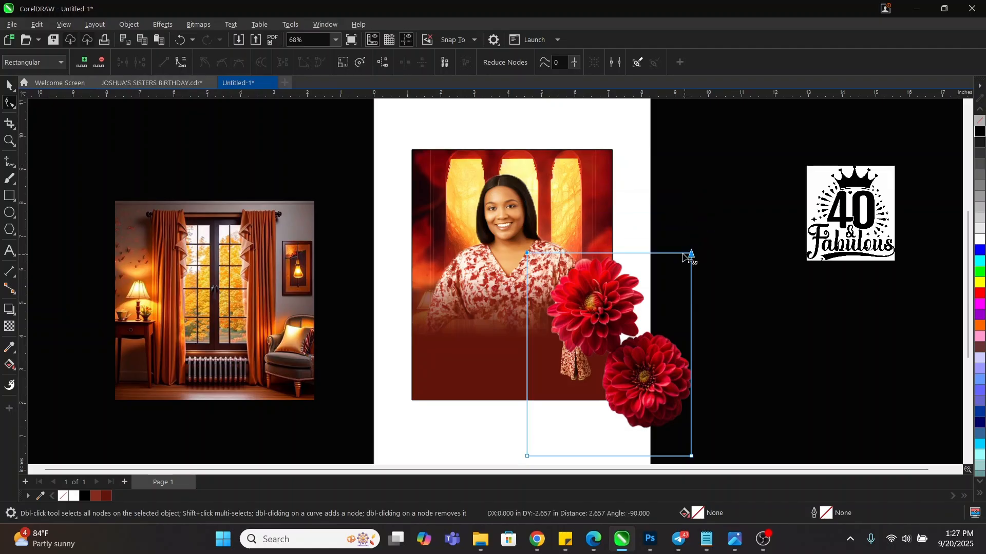
pyautogui.press('space')
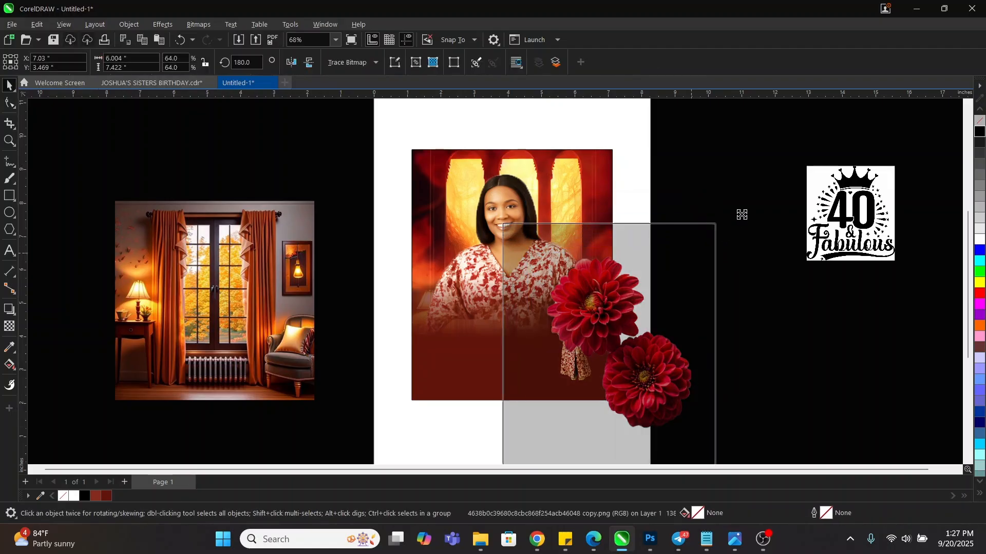
pyautogui.moveTo(742, 215); pyautogui.dragTo(679, 256)
pyautogui.moveTo(607, 281); pyautogui.dragTo(607, 289)
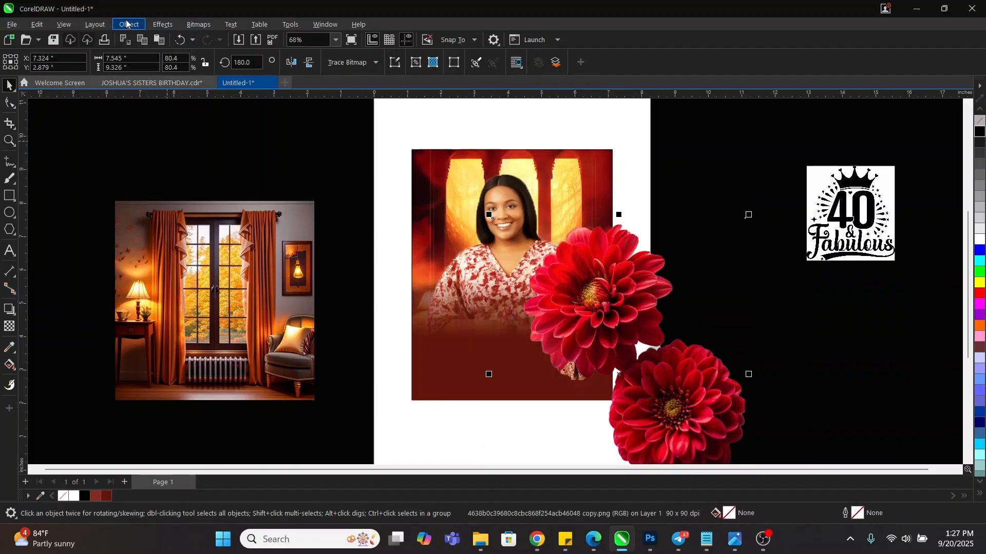
# Apply a Gaussian Blur with radius 4.5 to the dahlias and move them up-right
pyautogui.click(159, 23)
pyautogui.moveTo(180, 96)
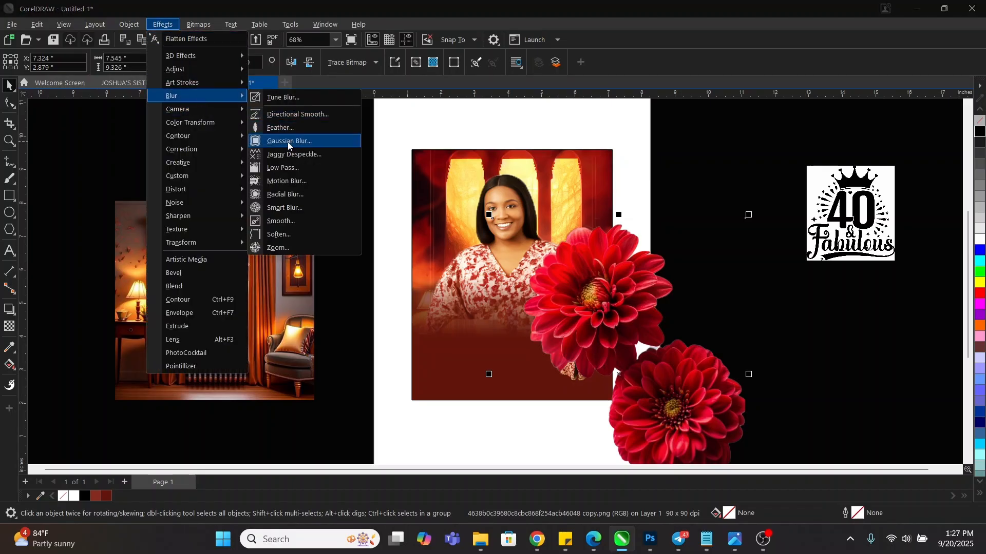
pyautogui.click(287, 141)
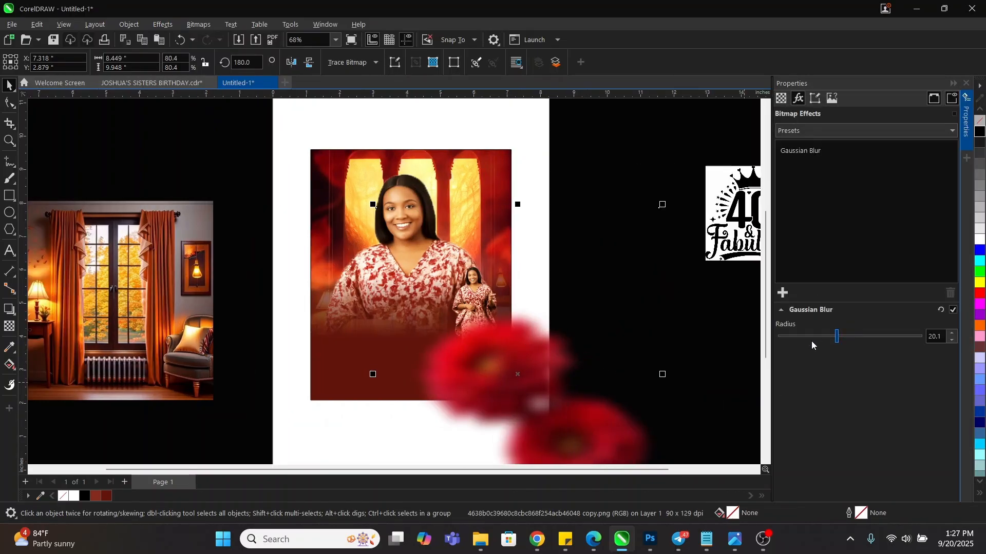
pyautogui.click(799, 337)
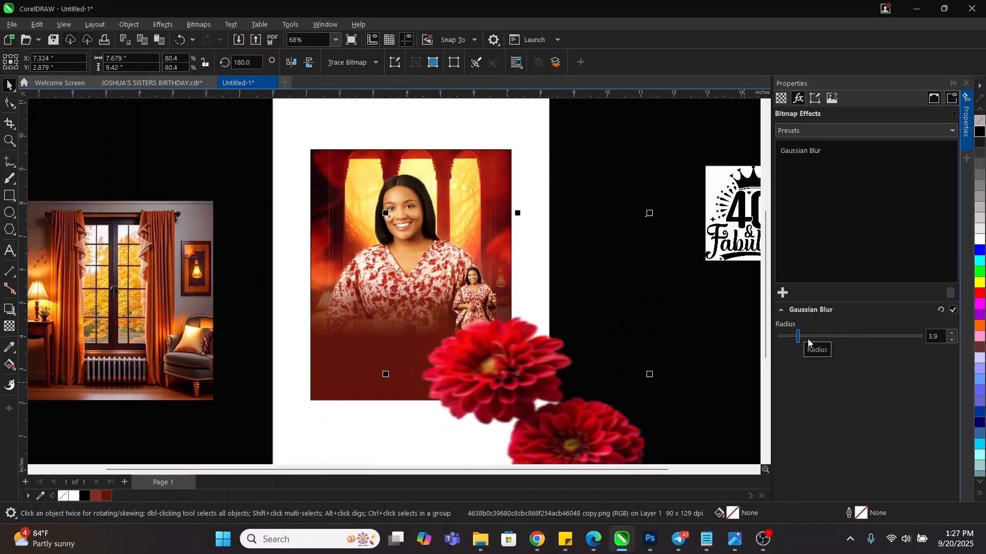
pyautogui.click(804, 337)
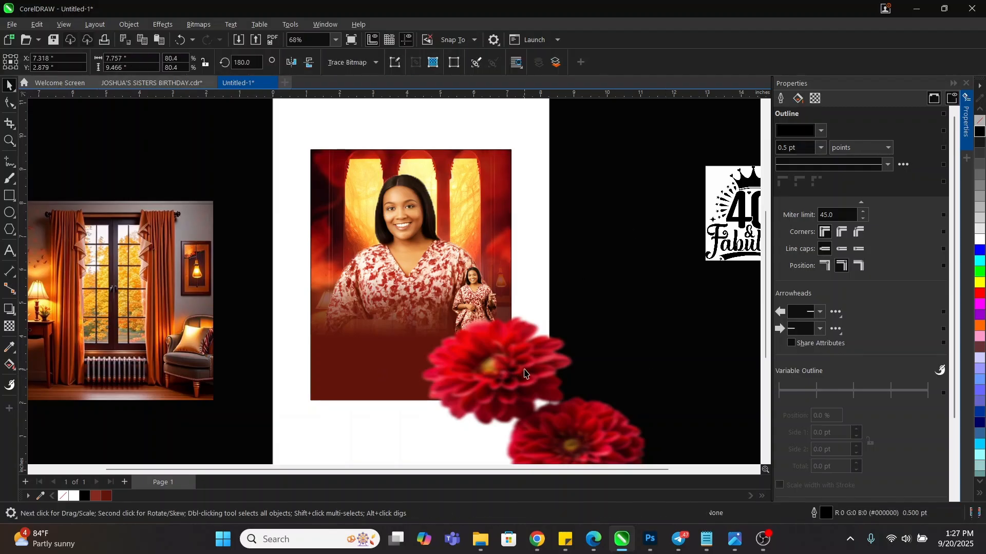
pyautogui.moveTo(500, 371); pyautogui.dragTo(515, 329)
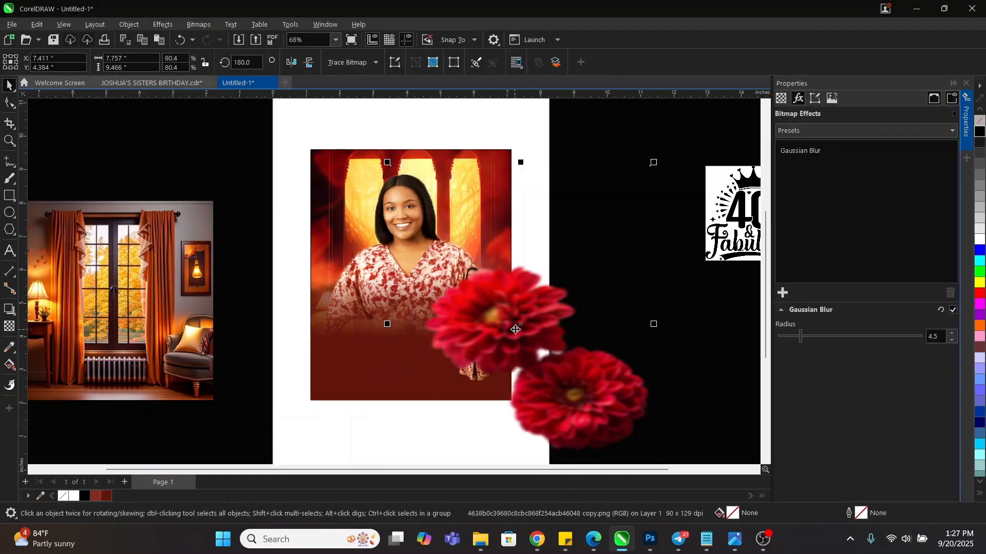
# PowerClip the dahlias inside the background frame, enlarged to about 86% and rotated about 35°
pyautogui.rightClick(513, 313)
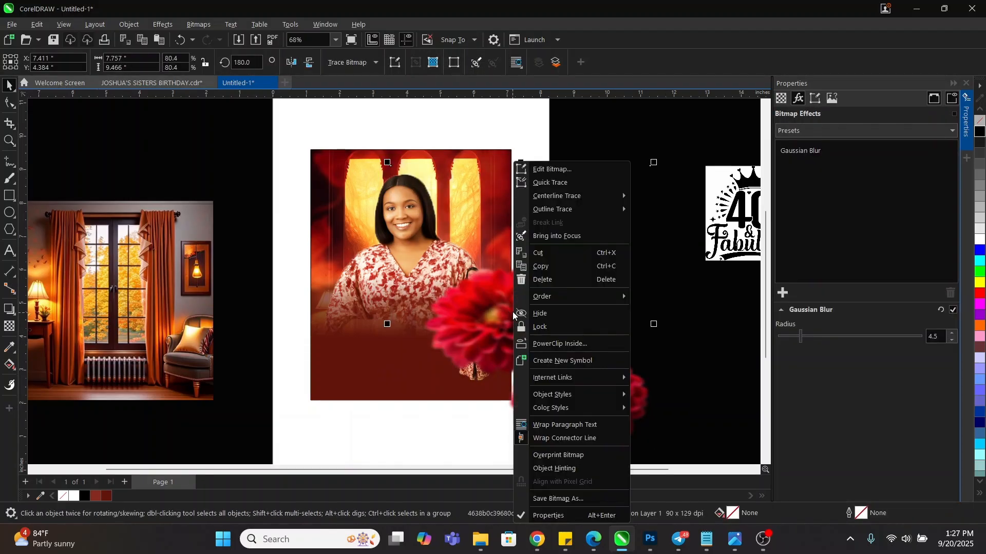
pyautogui.click(556, 345)
pyautogui.click(337, 159)
pyautogui.scroll(1, 336, 158)
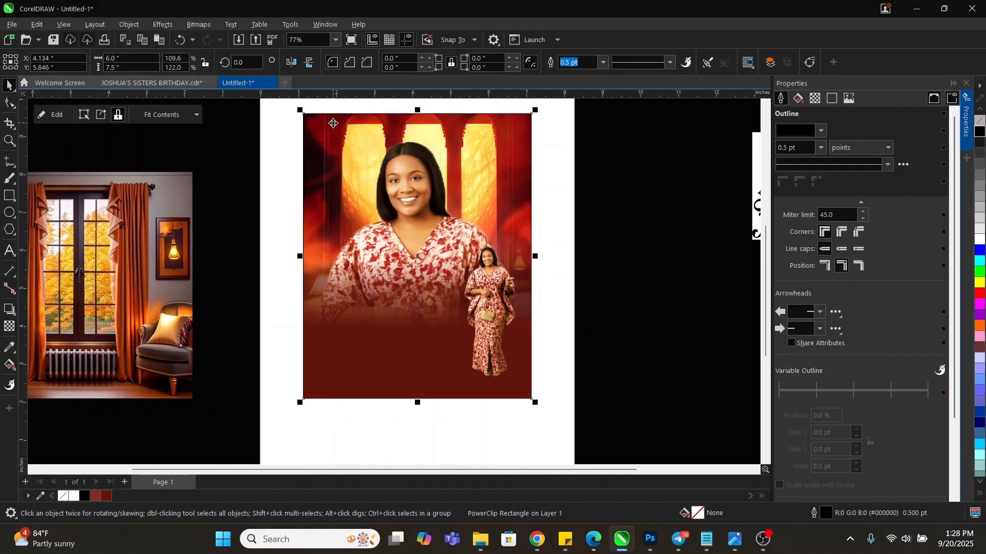
pyautogui.keyDown('ctrl'); pyautogui.click(333, 123); pyautogui.keyUp('ctrl')
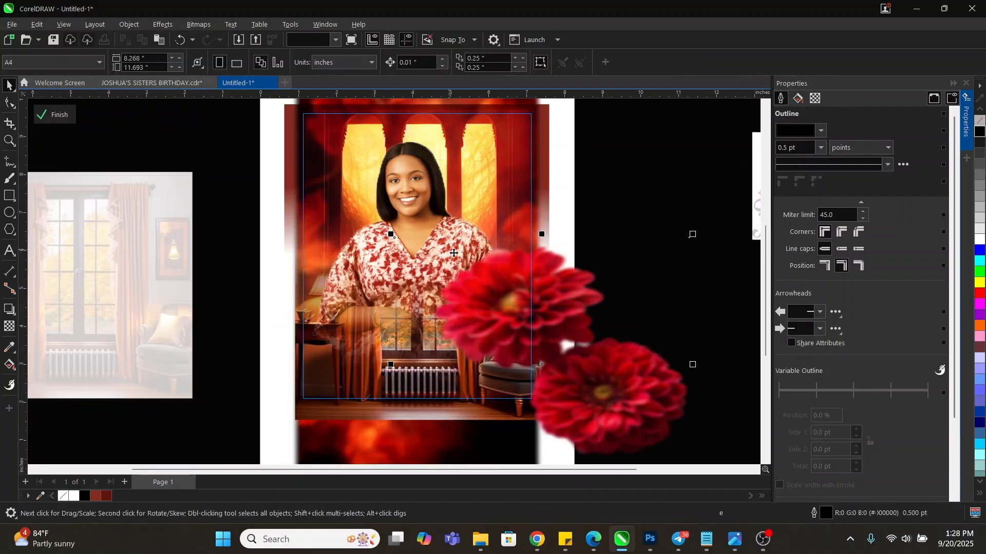
pyautogui.moveTo(568, 316); pyautogui.dragTo(562, 310)
pyautogui.moveTo(690, 228); pyautogui.dragTo(709, 210)
pyautogui.moveTo(543, 279)
pyautogui.mouseDown()
pyautogui.moveTo(555, 277)
pyautogui.moveTo(547, 274)
pyautogui.mouseUp()
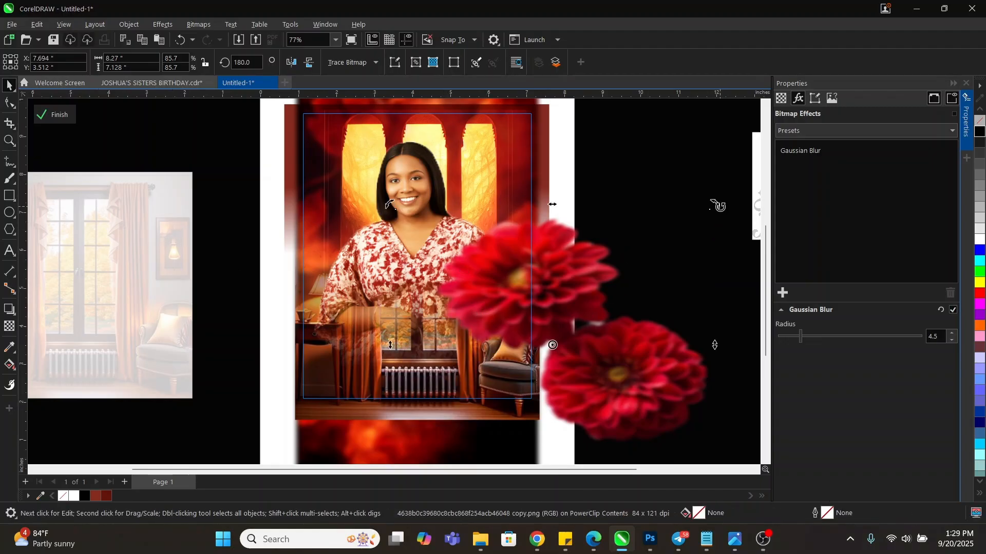
pyautogui.moveTo(715, 206); pyautogui.dragTo(606, 142)
pyautogui.moveTo(611, 312); pyautogui.dragTo(641, 320)
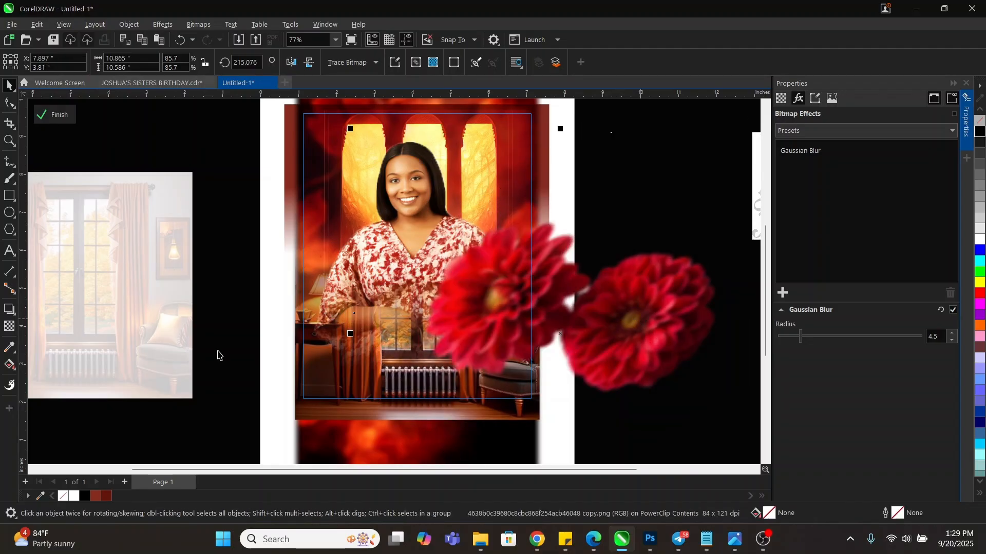
pyautogui.keyDown('ctrl'); pyautogui.click(210, 267); pyautogui.keyUp('ctrl')
pyautogui.click(219, 262)
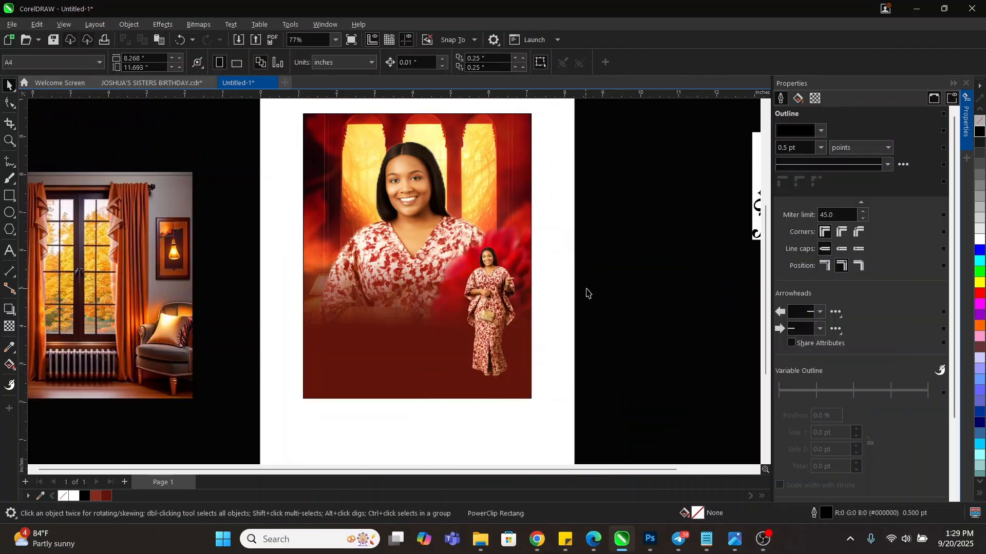
# Crop the small standing-woman image on both sides to 1.84 inches wide and nudge it
pyautogui.scroll(-1, 587, 288)
pyautogui.scroll(2, 532, 313)
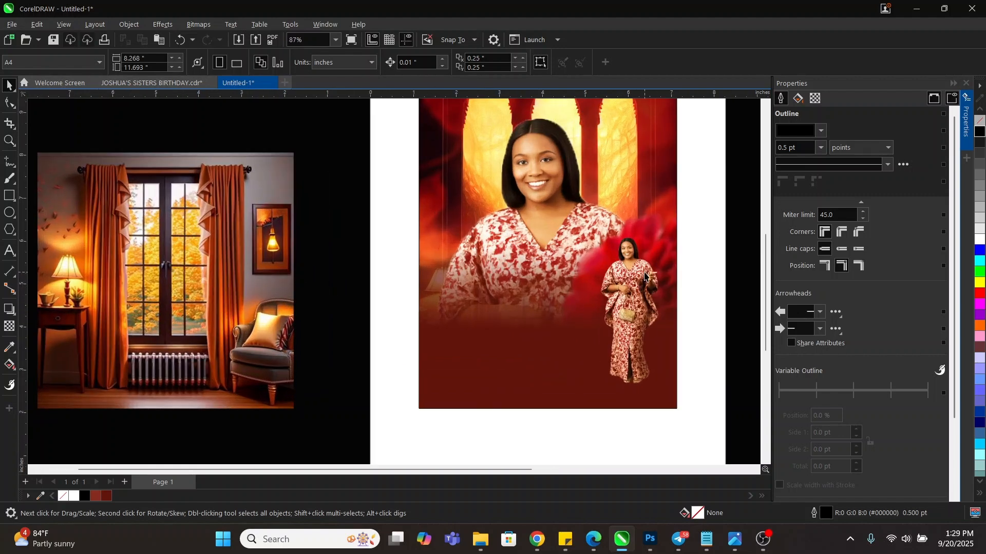
pyautogui.moveTo(634, 296); pyautogui.dragTo(633, 283)
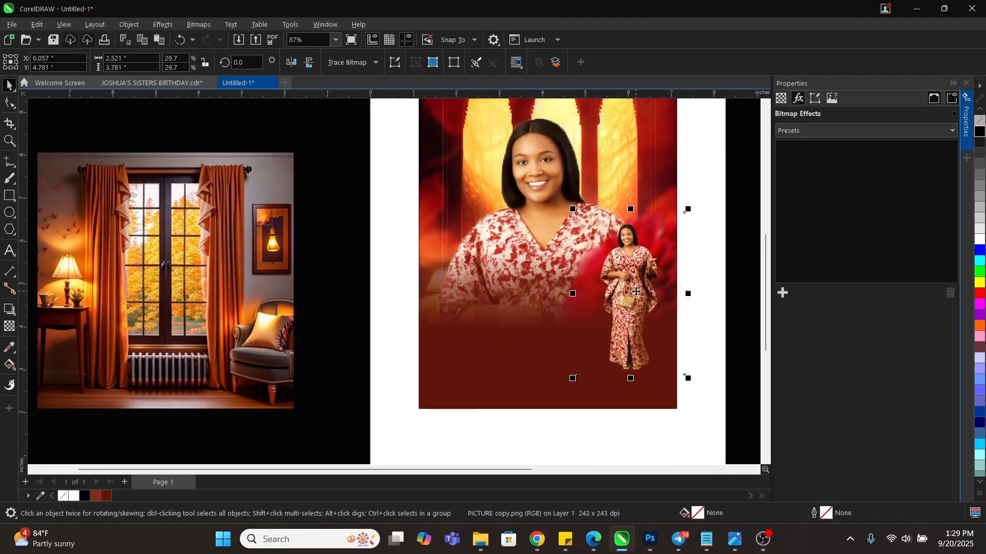
pyautogui.click(14, 106)
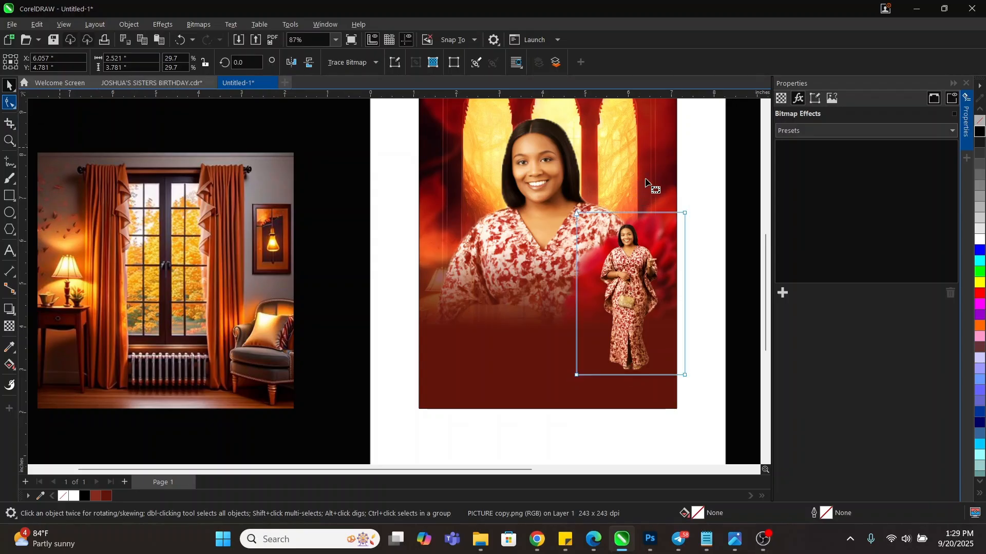
pyautogui.moveTo(684, 376); pyautogui.dragTo(672, 375)
pyautogui.moveTo(527, 186); pyautogui.dragTo(593, 378)
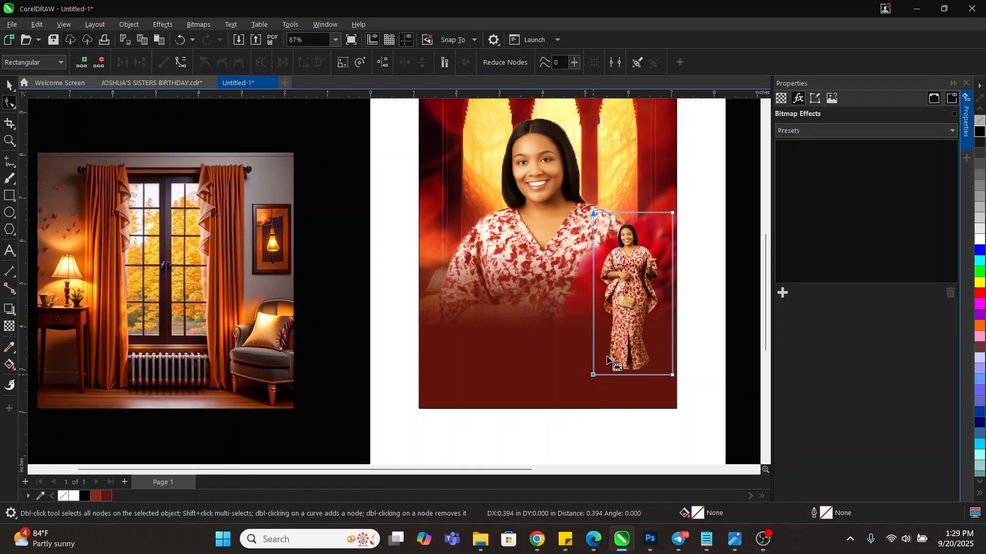
pyautogui.press('space')
pyautogui.moveTo(637, 306); pyautogui.dragTo(628, 297)
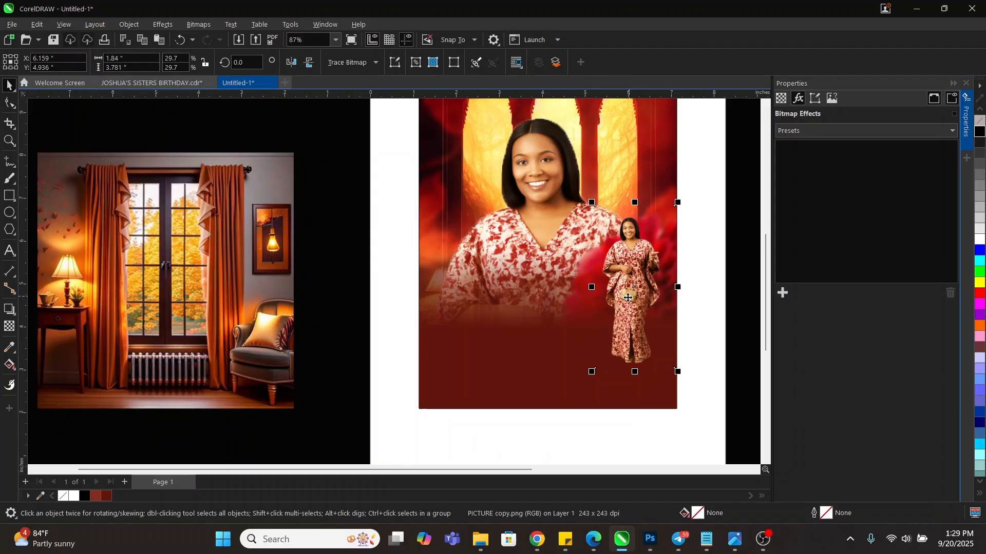
pyautogui.click(371, 266)
pyautogui.scroll(-1, 621, 310)
pyautogui.press('z')
pyautogui.moveTo(477, 142); pyautogui.dragTo(672, 391)
# Change the overlay rectangle's uniform fill to deep red #730D00 and close the Properties panel
pyautogui.press('space')
pyautogui.click(372, 397)
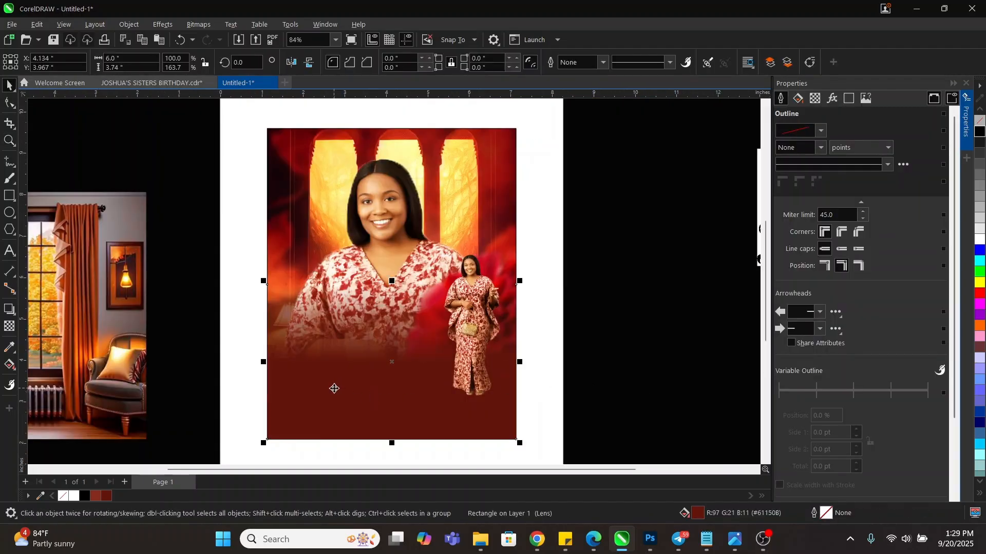
pyautogui.scroll(-1, 654, 310)
pyautogui.scroll(1, 434, 354)
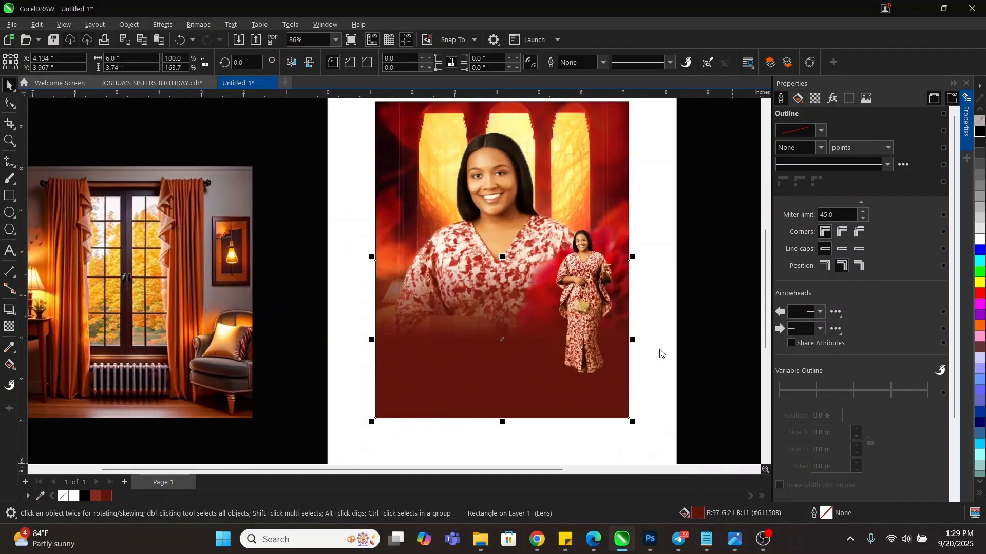
pyautogui.hotkey('shift', 'F11')
pyautogui.moveTo(495, 92); pyautogui.dragTo(825, 98)
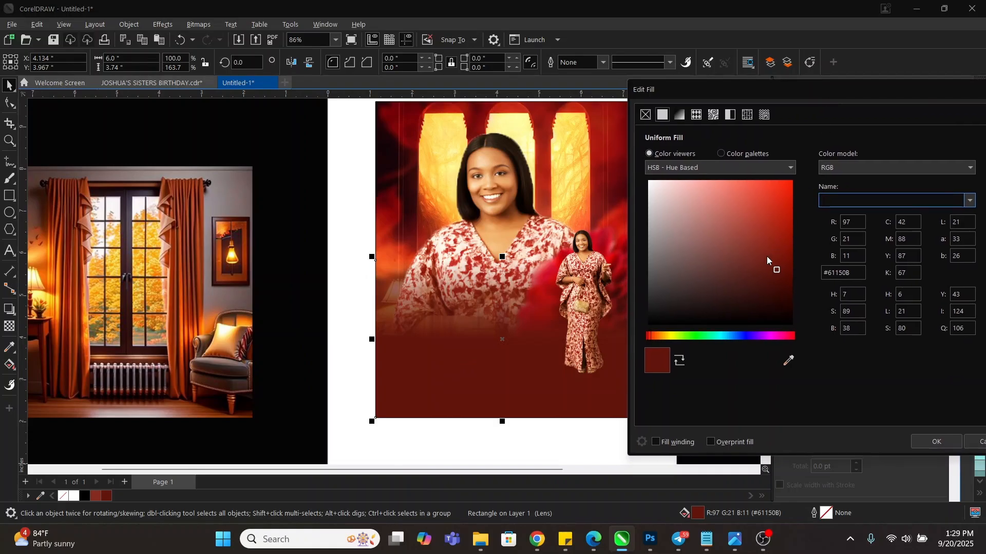
pyautogui.moveTo(778, 270); pyautogui.dragTo(800, 267)
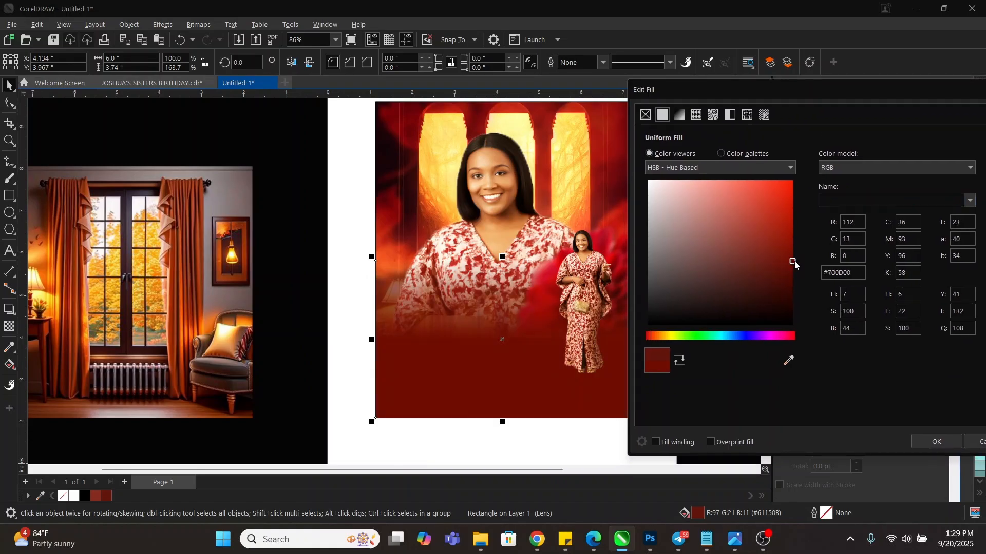
pyautogui.moveTo(796, 257); pyautogui.dragTo(795, 260)
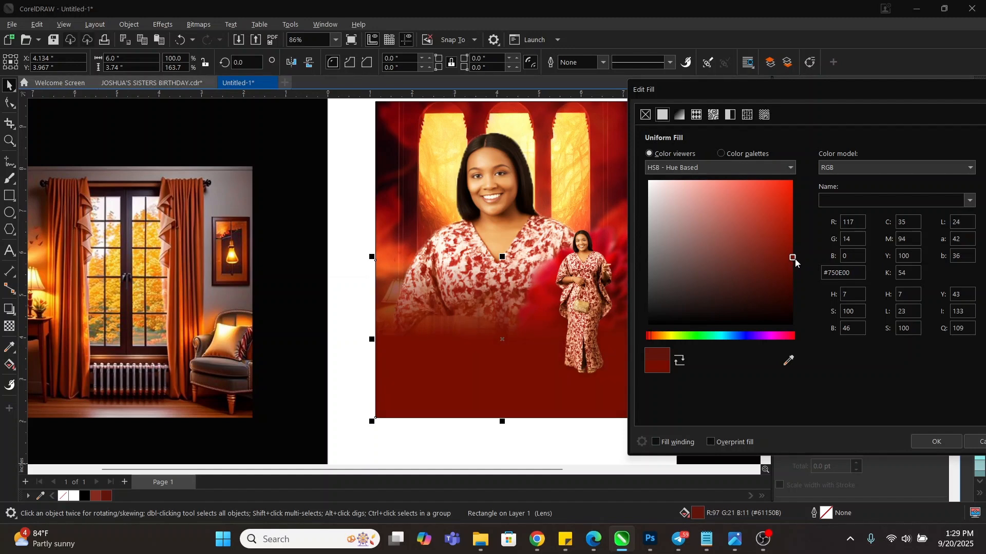
pyautogui.click(936, 442)
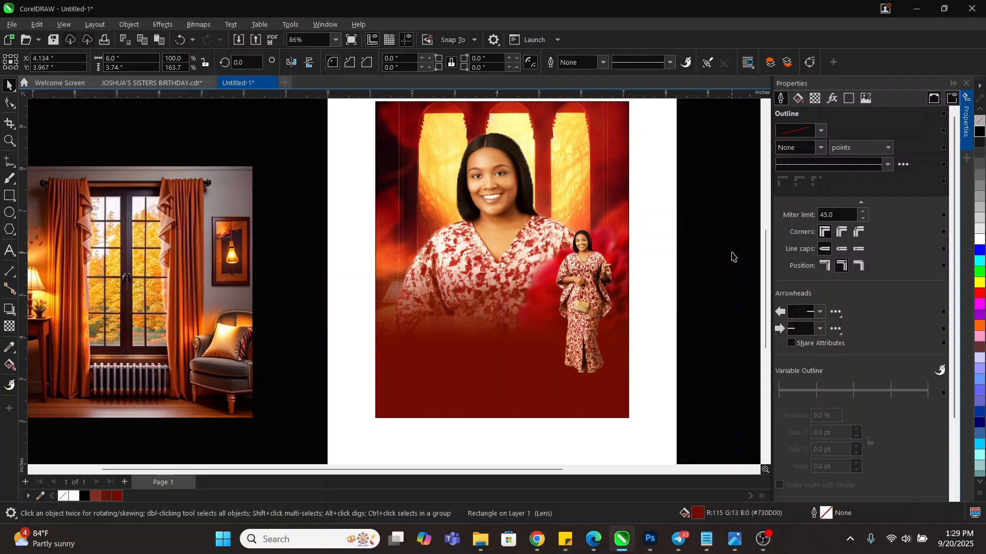
pyautogui.click(732, 257)
pyautogui.click(966, 83)
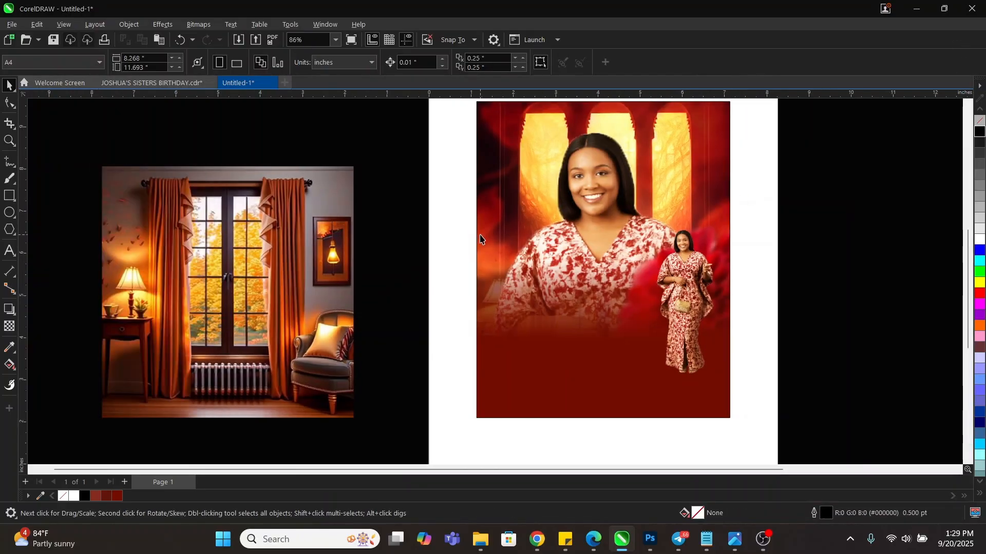
# Nudge the autumn room image right, then blend the red rectangle's transparency in Multiply mode
pyautogui.click(255, 286)
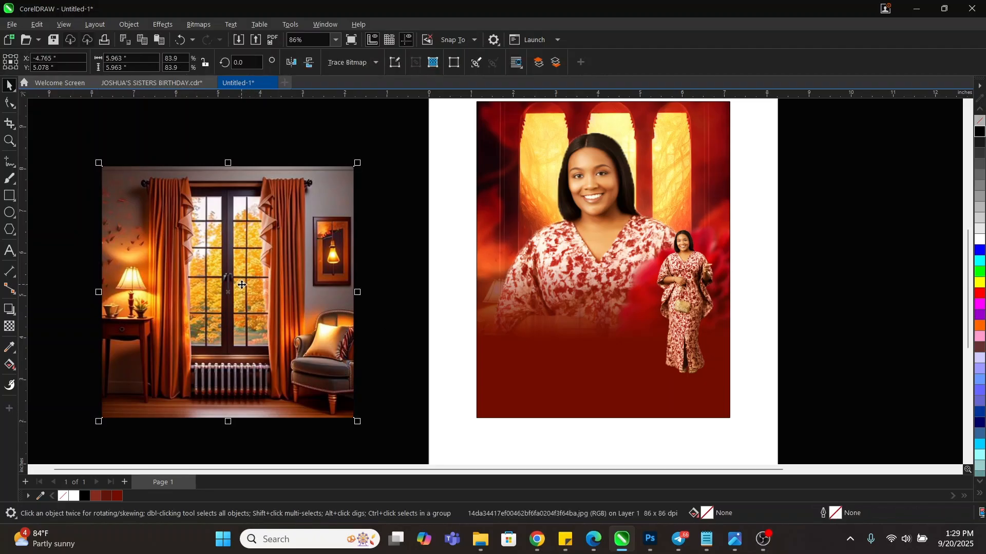
pyautogui.moveTo(246, 277); pyautogui.dragTo(285, 279)
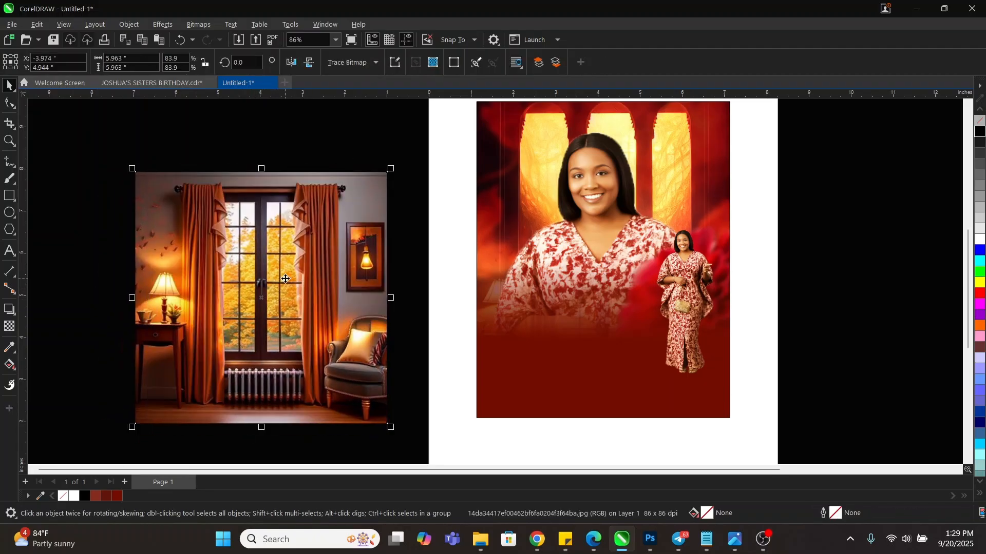
pyautogui.click(559, 362)
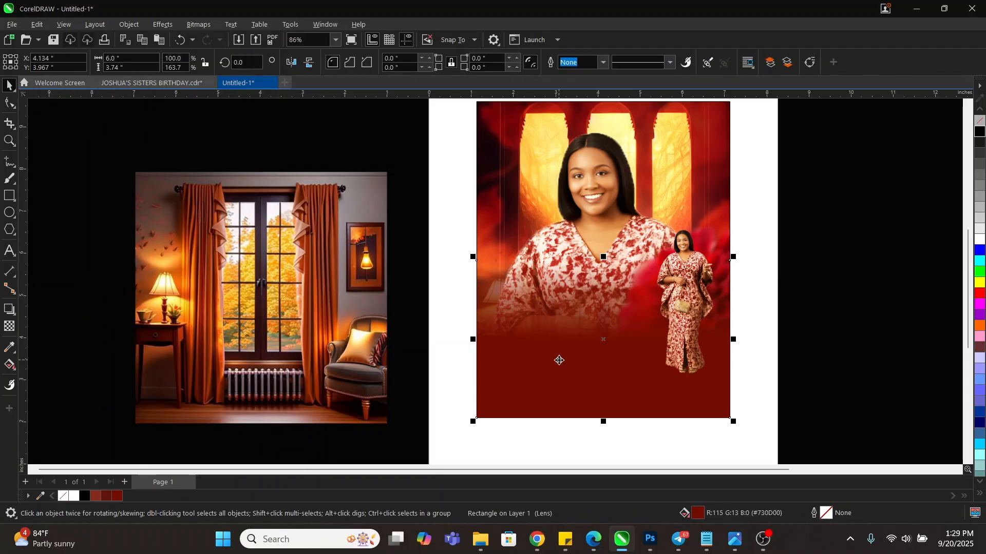
pyautogui.click(10, 327)
pyautogui.click(154, 62)
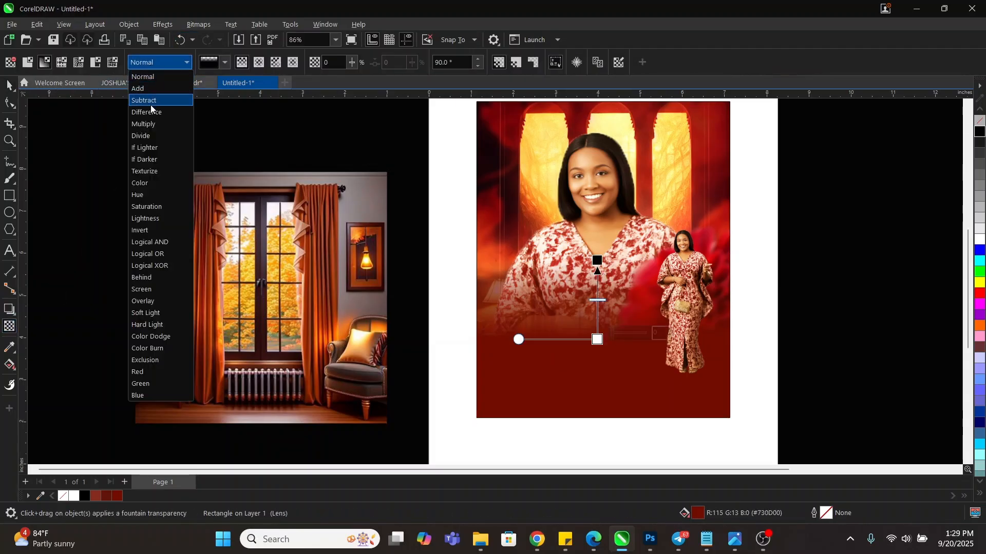
pyautogui.click(144, 125)
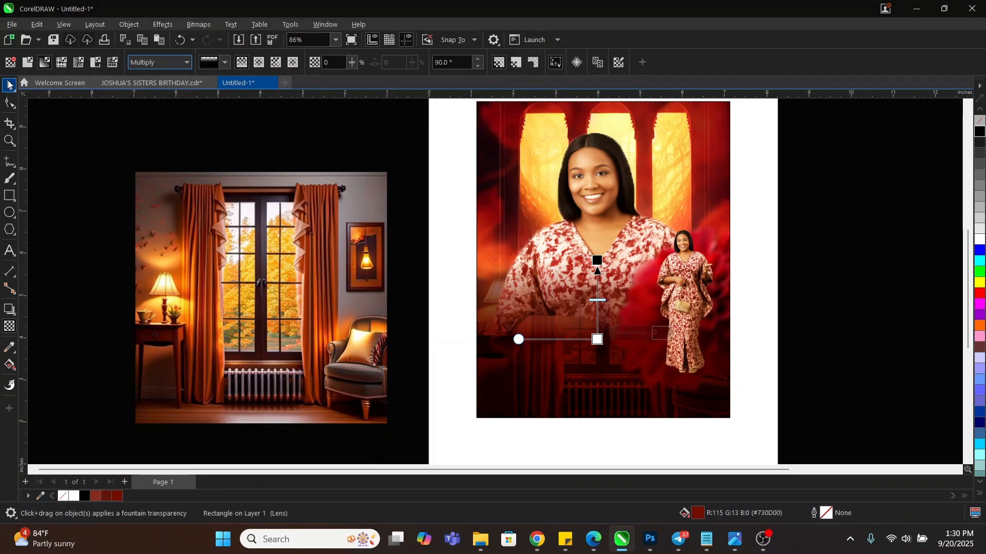
# Reapply Multiply blend mode to the red gradient rectangle's transparency after it was lost
pyautogui.click(9, 84)
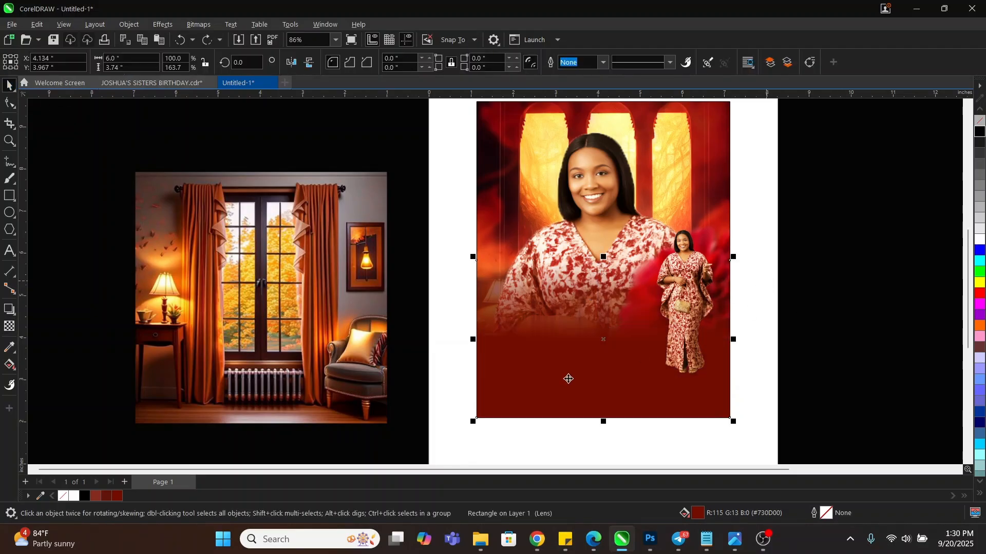
pyautogui.press('space')
pyautogui.press('space')
pyautogui.click(827, 307)
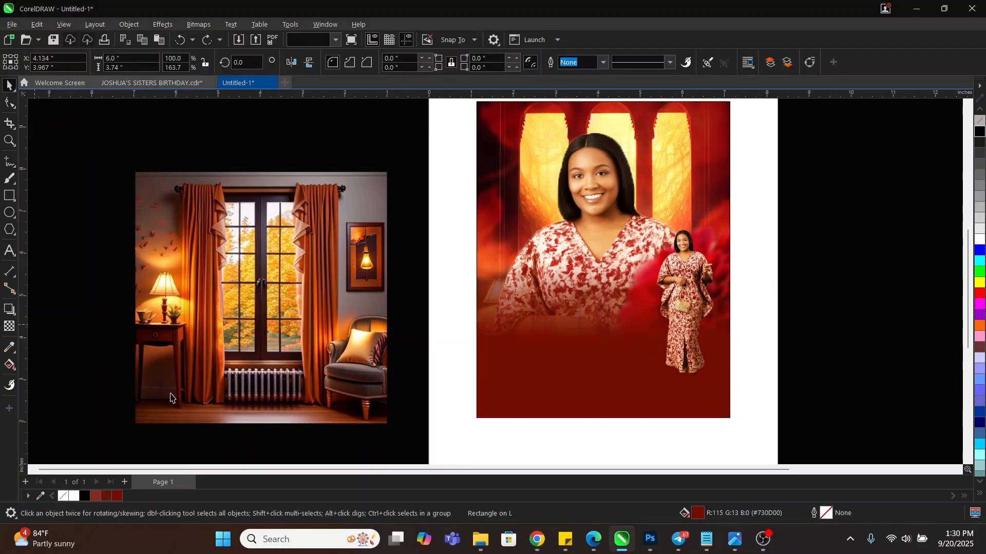
pyautogui.click(554, 401)
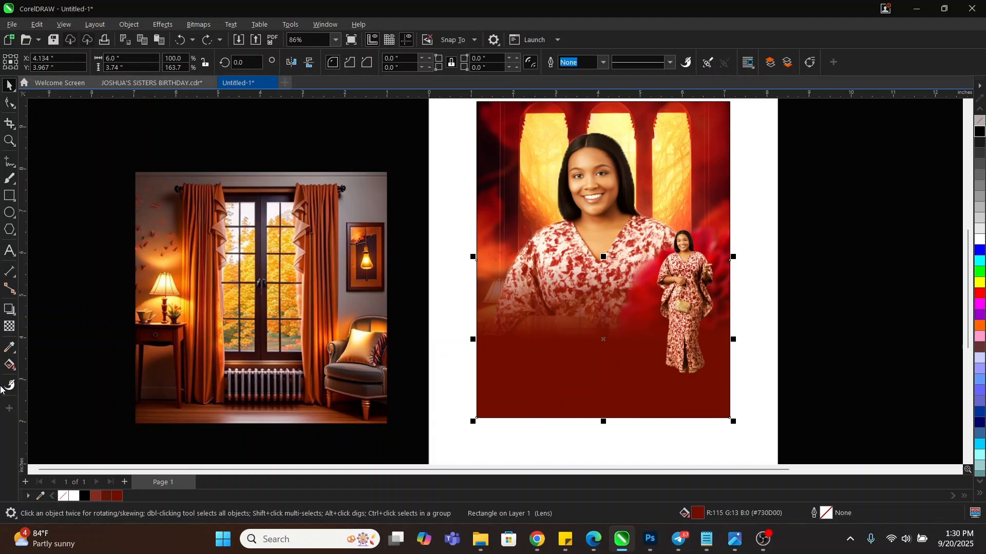
pyautogui.click(9, 327)
pyautogui.click(160, 63)
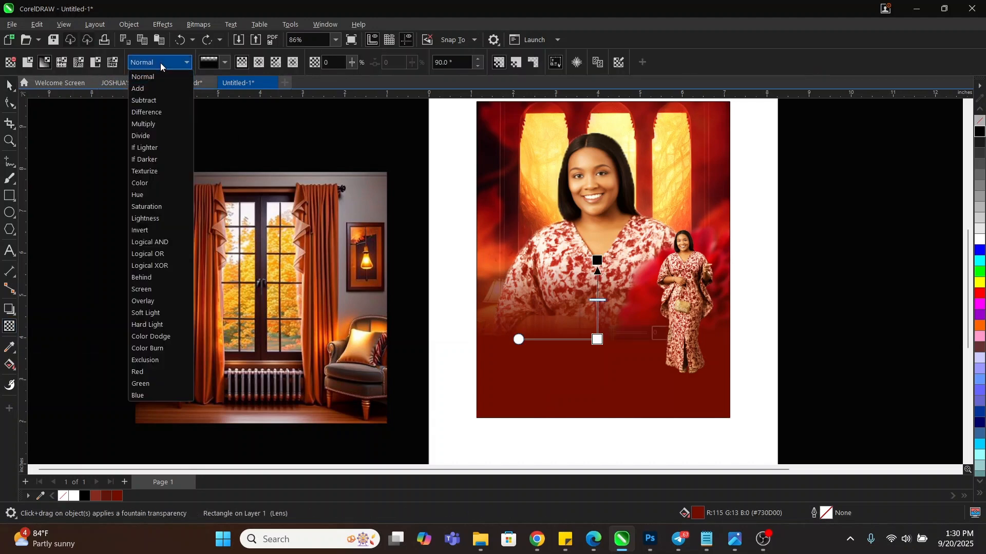
pyautogui.click(153, 128)
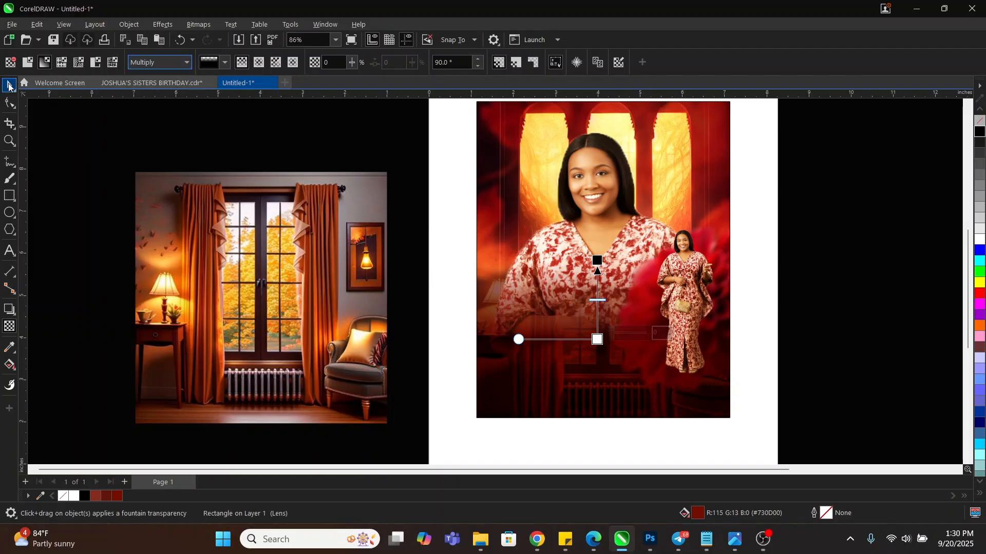
pyautogui.click(9, 86)
# Duplicate the room photo, parking one copy left of the page and placing the other over the portrait
pyautogui.click(226, 310)
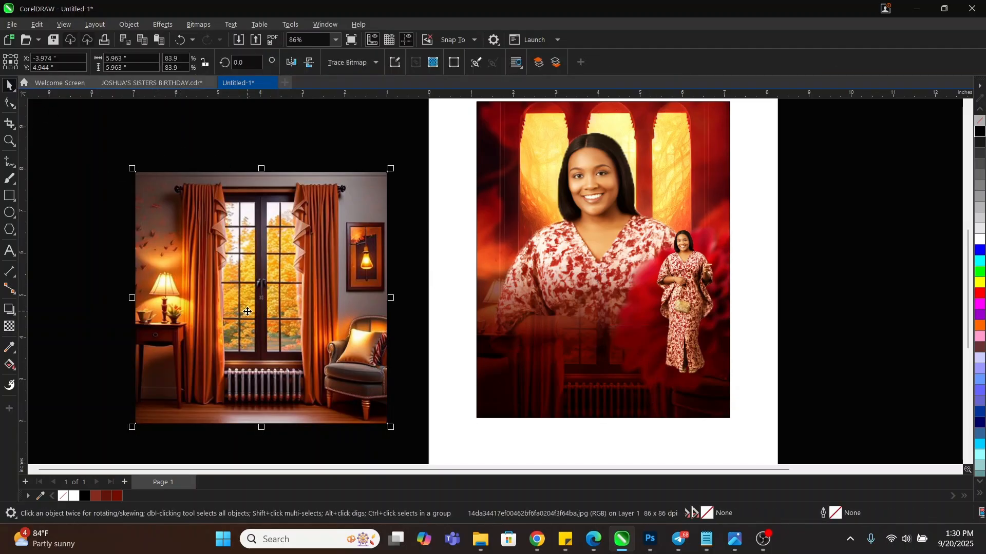
pyautogui.moveTo(226, 310)
pyautogui.mouseDown()
pyautogui.moveTo(267, 342)
pyautogui.moveTo(486, 376)
pyautogui.mouseUp()
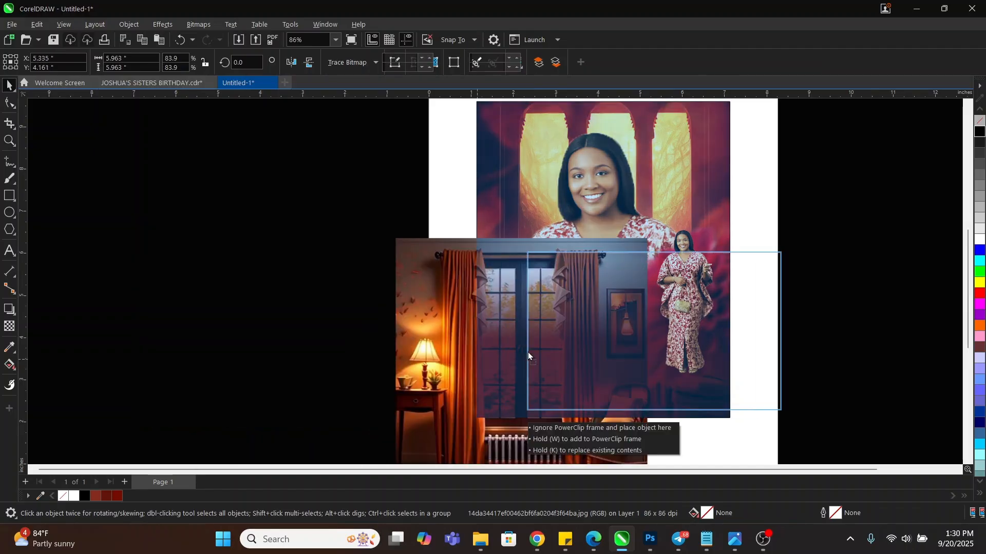
pyautogui.moveTo(419, 317); pyautogui.dragTo(492, 291)
pyautogui.hotkey('ctrl', 'z')
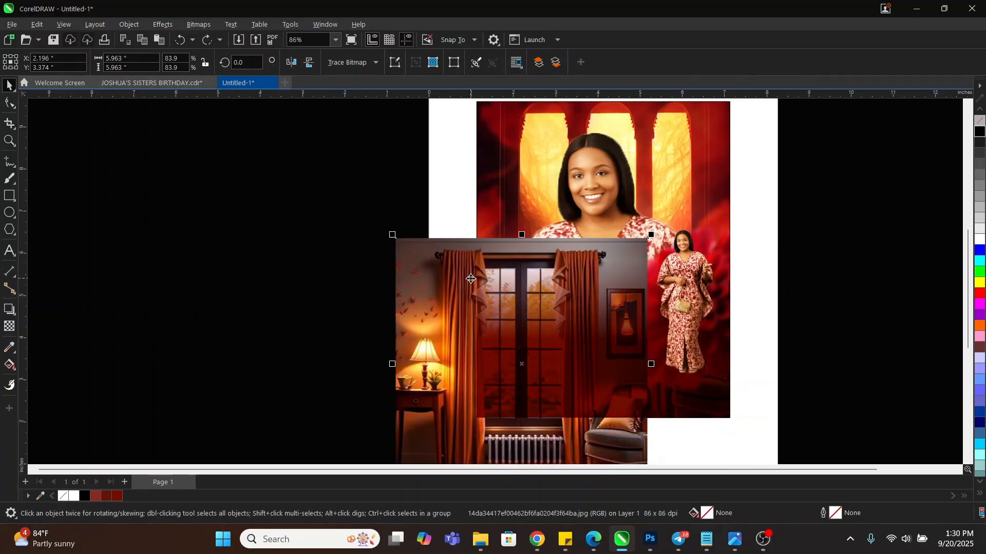
pyautogui.hotkey('ctrl', 'x')
pyautogui.hotkey('ctrl', 'v')
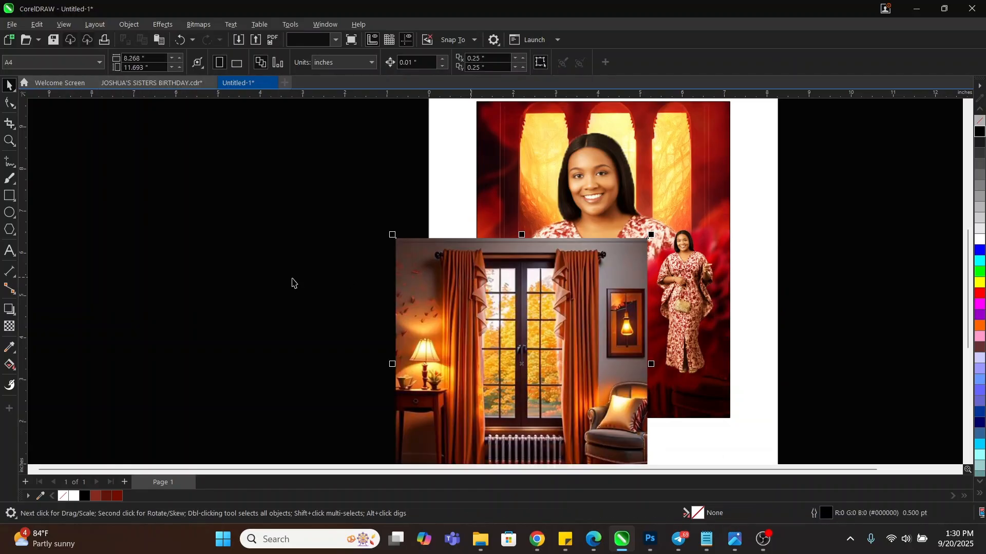
pyautogui.moveTo(412, 298); pyautogui.dragTo(144, 208)
pyautogui.moveTo(312, 261); pyautogui.dragTo(157, 261)
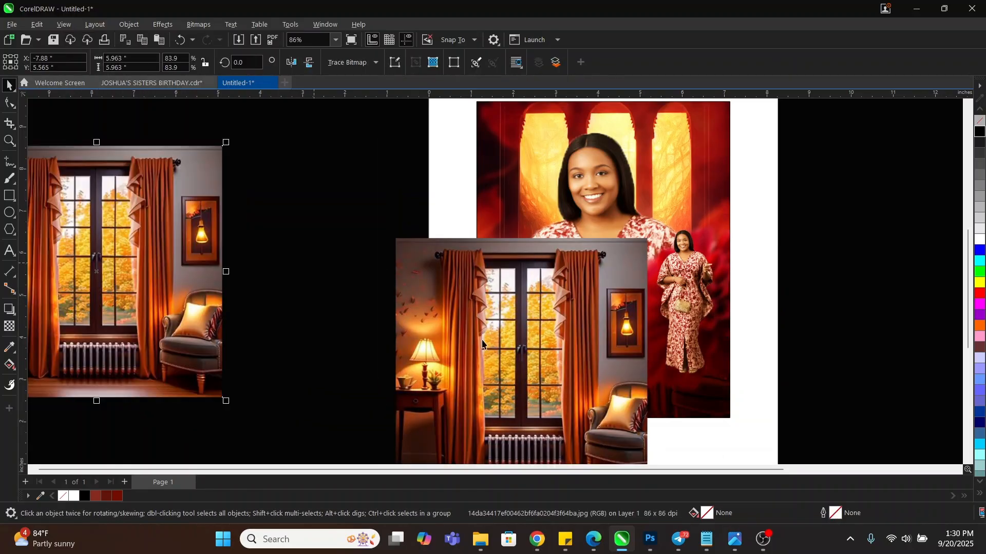
pyautogui.click(537, 348)
pyautogui.moveTo(555, 358); pyautogui.dragTo(563, 334)
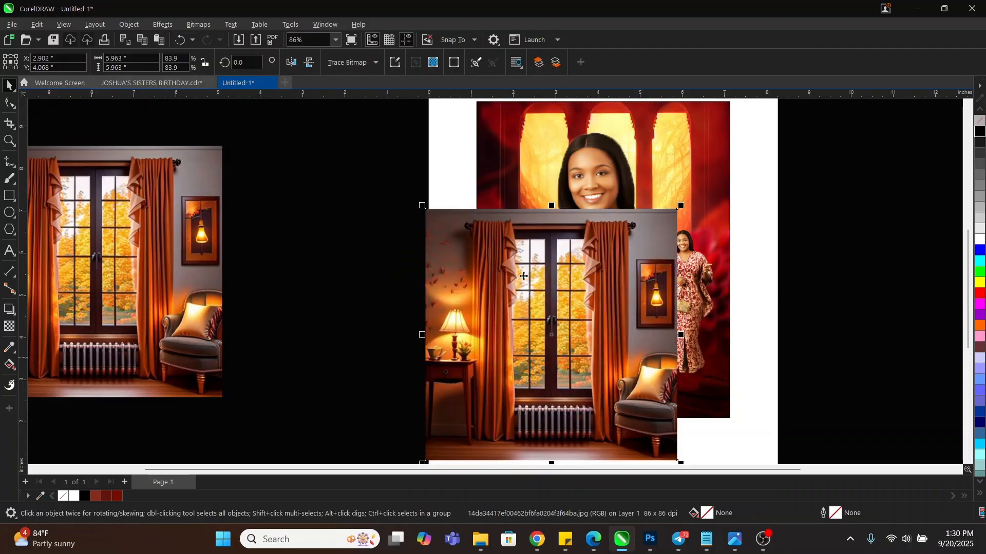
pyautogui.moveTo(524, 276); pyautogui.dragTo(538, 254)
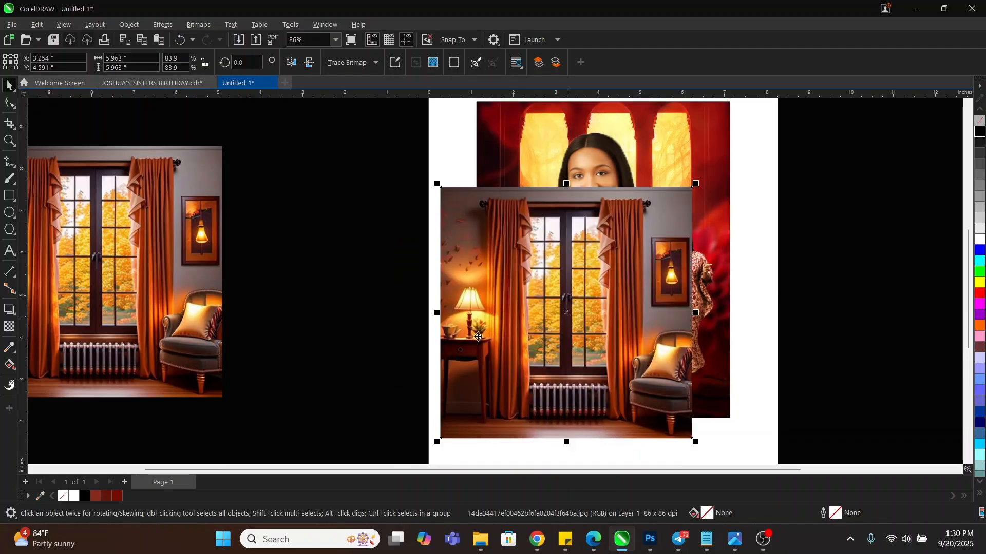
# Add a fountain transparency to the room photo, fading it toward the right, and shift its start node
pyautogui.click(8, 327)
pyautogui.moveTo(494, 338)
pyautogui.mouseDown()
pyautogui.moveTo(541, 338)
pyautogui.moveTo(487, 337)
pyautogui.mouseUp()
pyautogui.click(541, 337)
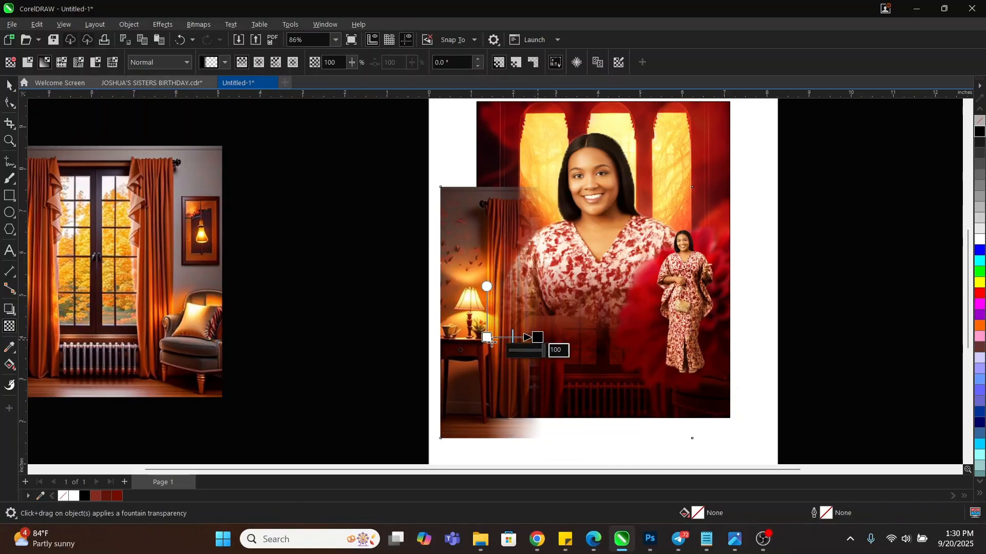
pyautogui.moveTo(487, 337); pyautogui.dragTo(527, 337)
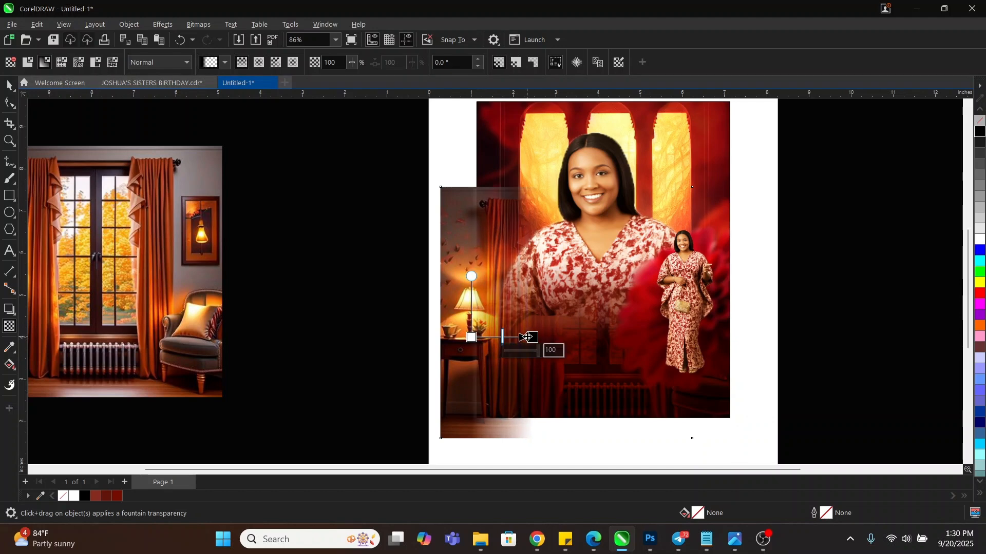
pyautogui.press('space')
pyautogui.hotkey('alt', 'b')
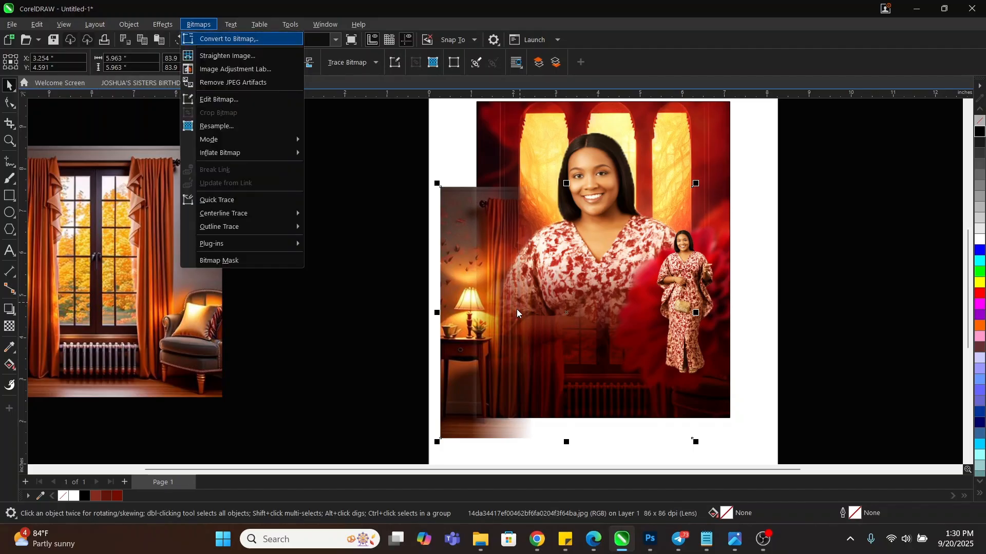
pyautogui.press('Escape')
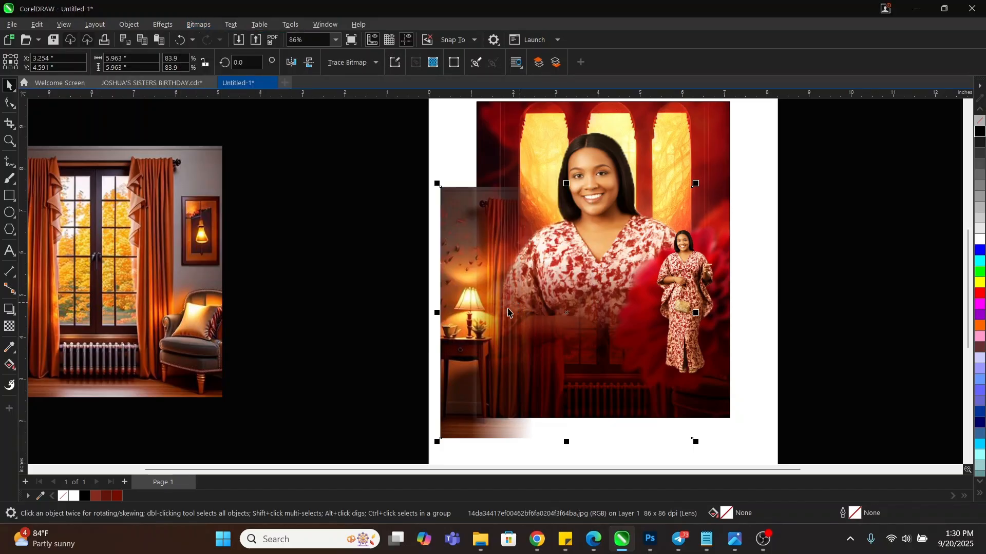
# Make the fade run vertically upward, move the photo onto the portrait, and lower the fade nodes
pyautogui.press('space')
pyautogui.moveTo(477, 280); pyautogui.dragTo(476, 226)
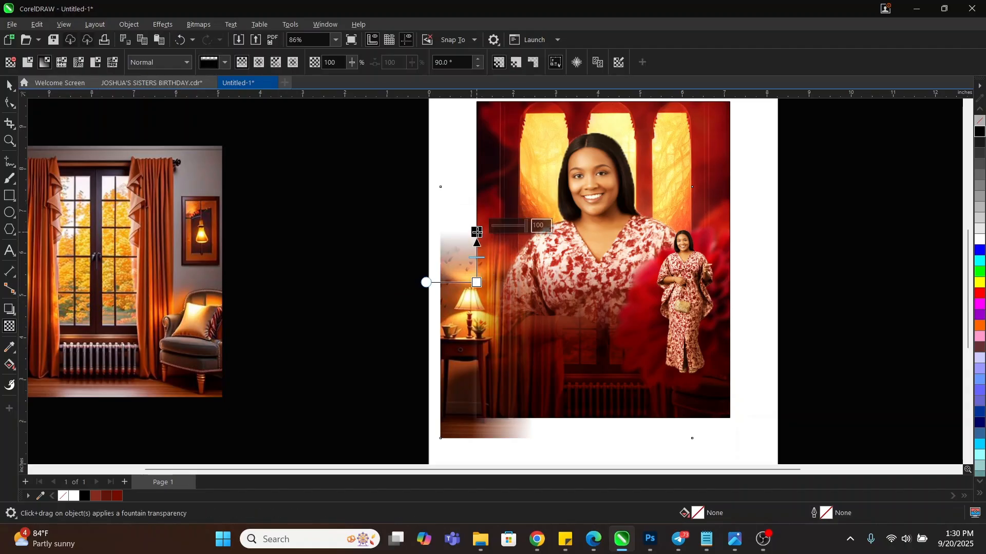
pyautogui.press('space')
pyautogui.moveTo(482, 327); pyautogui.dragTo(511, 332)
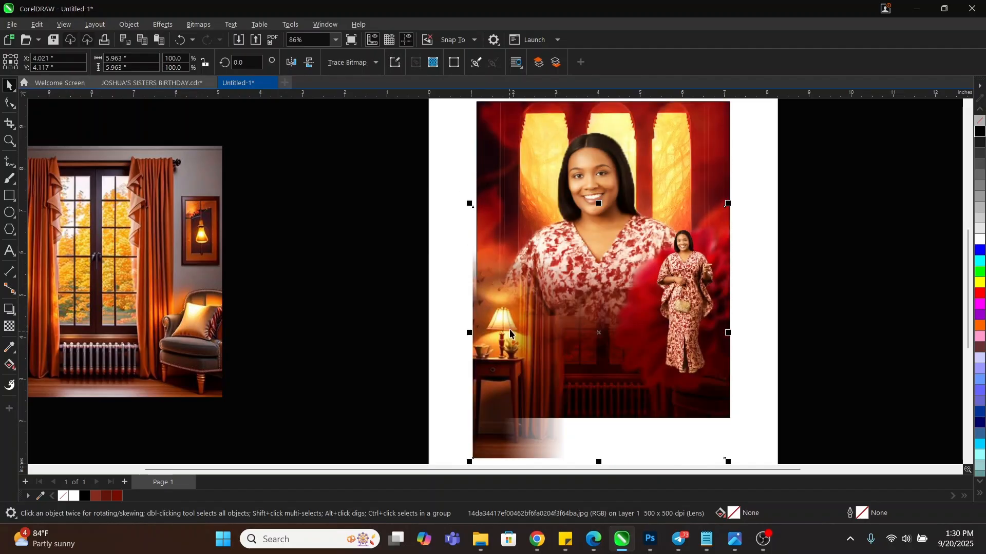
pyautogui.press('space')
pyautogui.moveTo(512, 303); pyautogui.dragTo(510, 309)
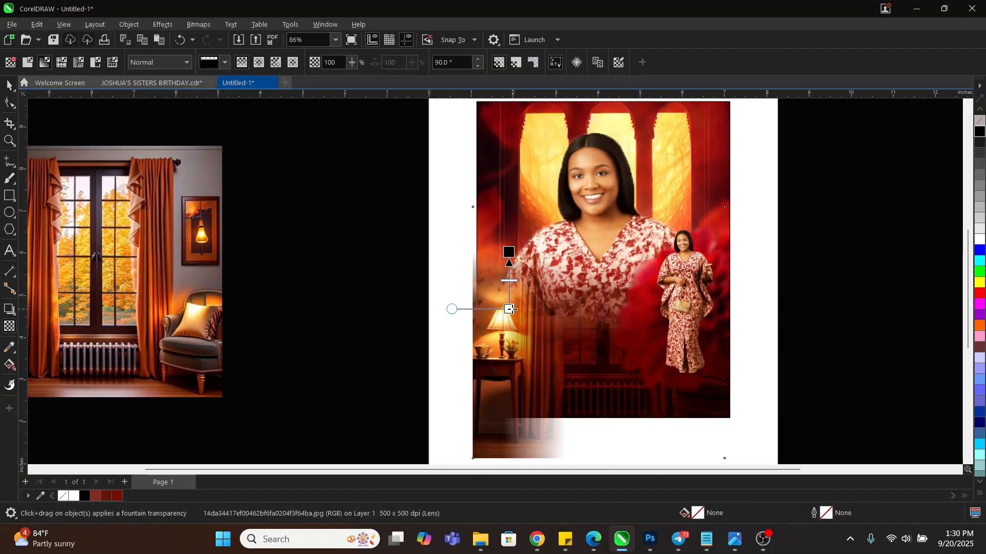
pyautogui.moveTo(509, 253); pyautogui.dragTo(510, 270)
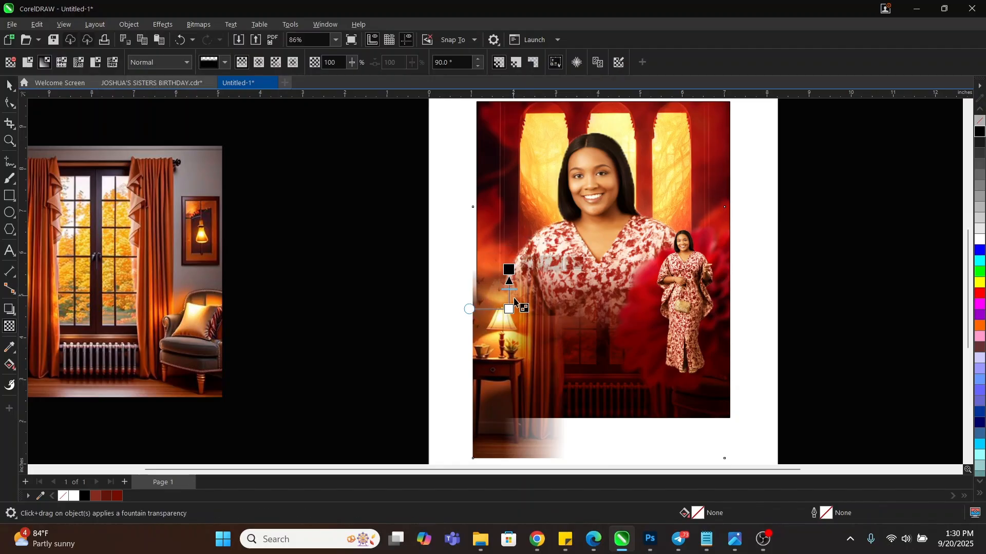
pyautogui.moveTo(508, 310); pyautogui.dragTo(509, 315)
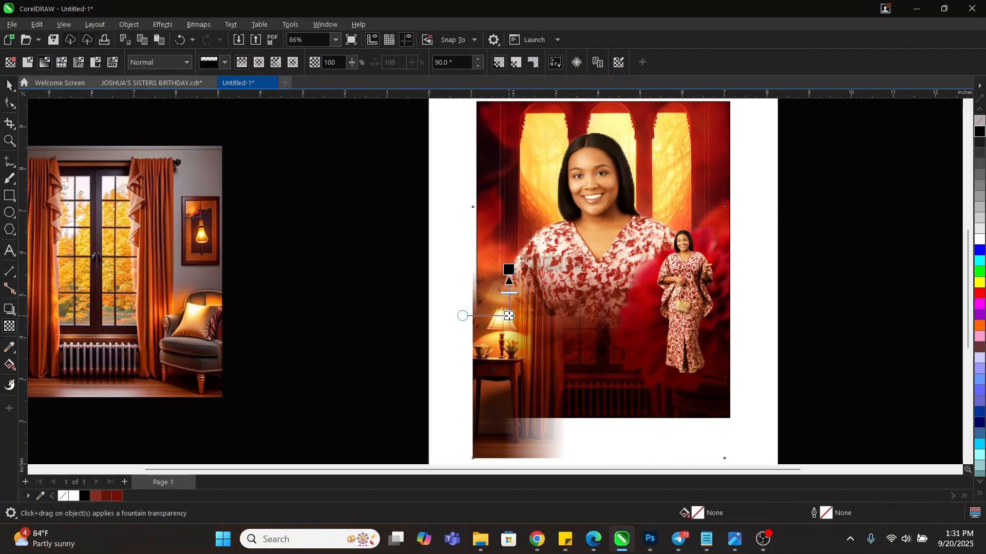
pyautogui.press('space')
# Rotate the room photo's fade angle slightly
pyautogui.hotkey('alt', 'b')
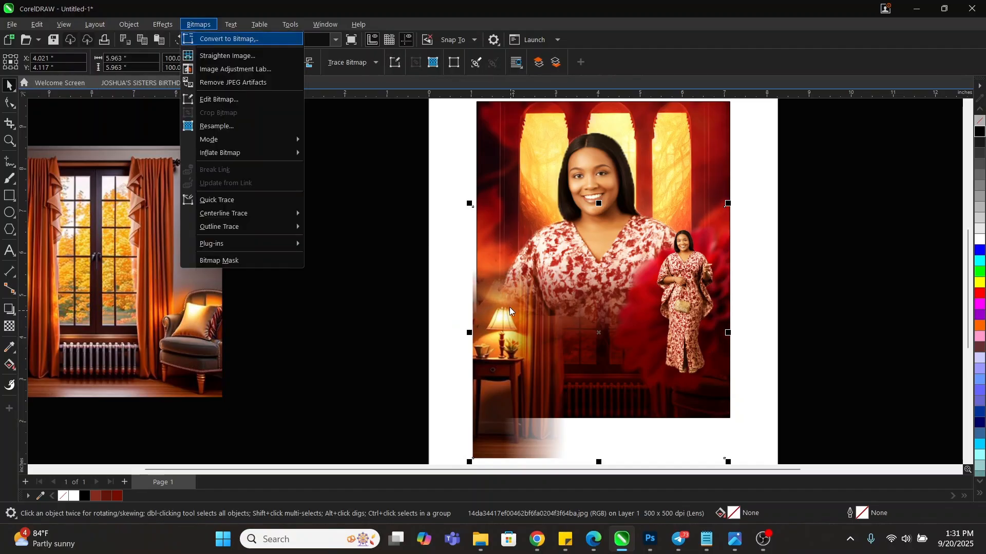
pyautogui.press('Return')
pyautogui.press('space')
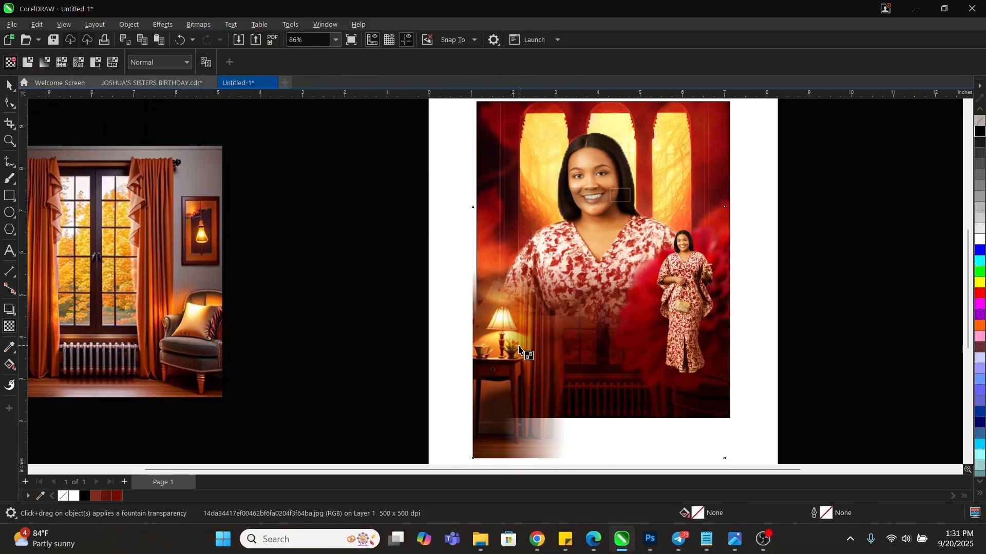
pyautogui.moveTo(540, 310); pyautogui.dragTo(512, 352)
pyautogui.press('space')
# PowerClip the faded room photo inside the portrait and zoom in on it
pyautogui.rightClick(509, 351)
pyautogui.click(558, 344)
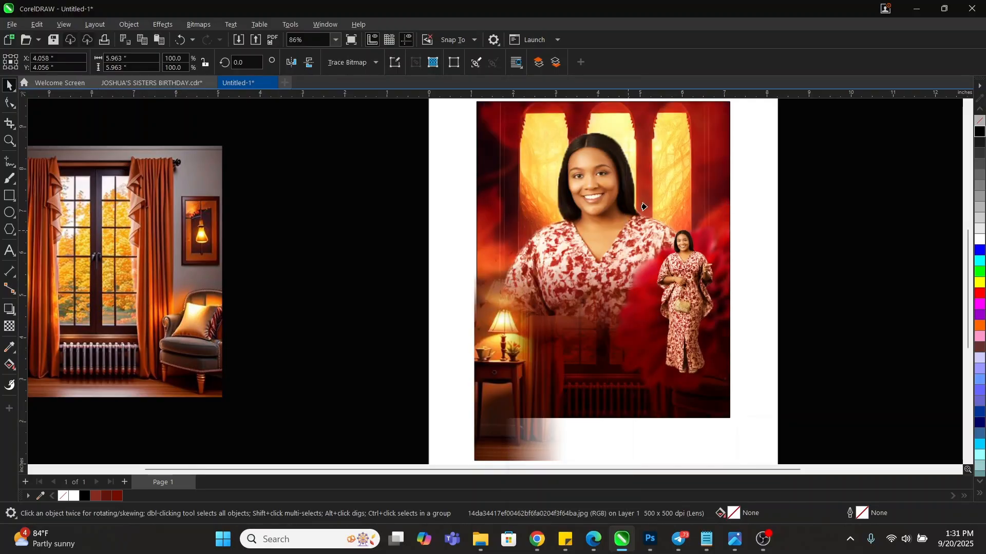
pyautogui.click(644, 207)
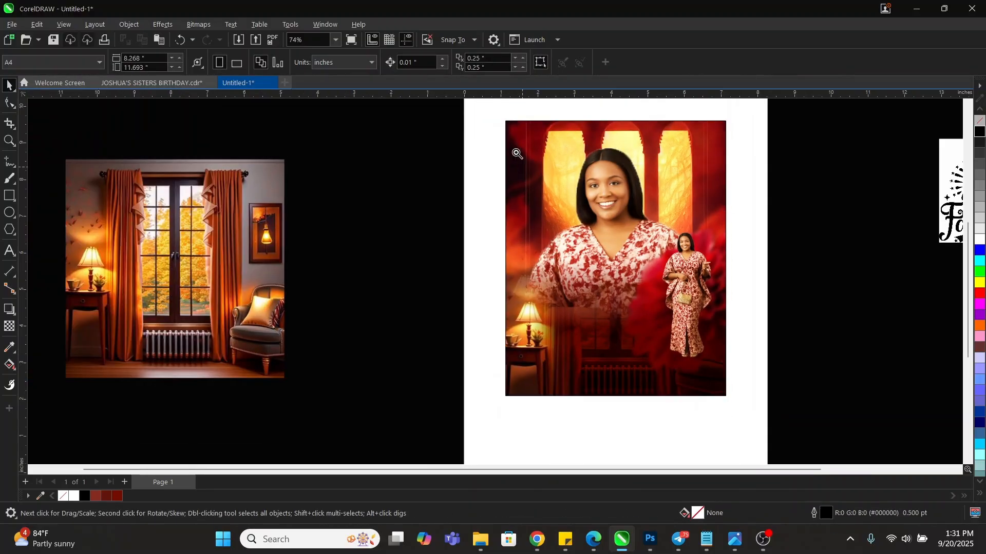
pyautogui.press('z')
pyautogui.moveTo(496, 112); pyautogui.dragTo(737, 403)
pyautogui.press('space')
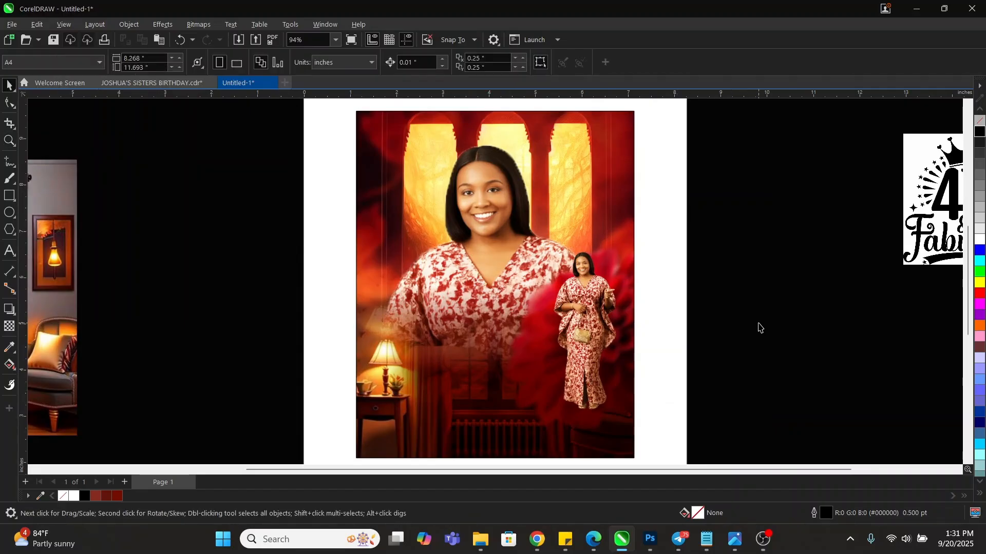
# Place a fresh opaque room photo copy over the portrait so it covers everything below the face
pyautogui.scroll(-1, 670, 272)
pyautogui.click(193, 319)
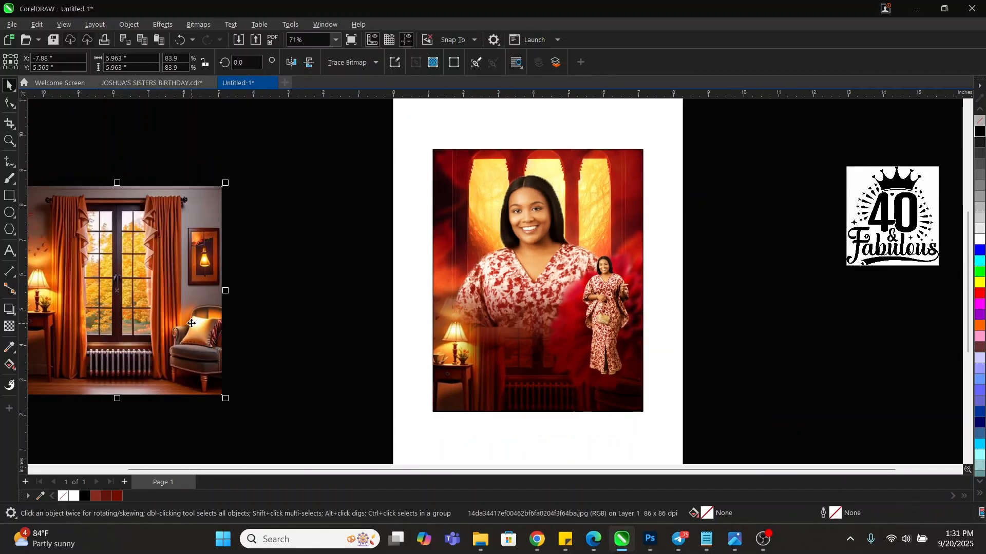
pyautogui.moveTo(192, 319); pyautogui.dragTo(583, 382)
pyautogui.scroll(1, 582, 381)
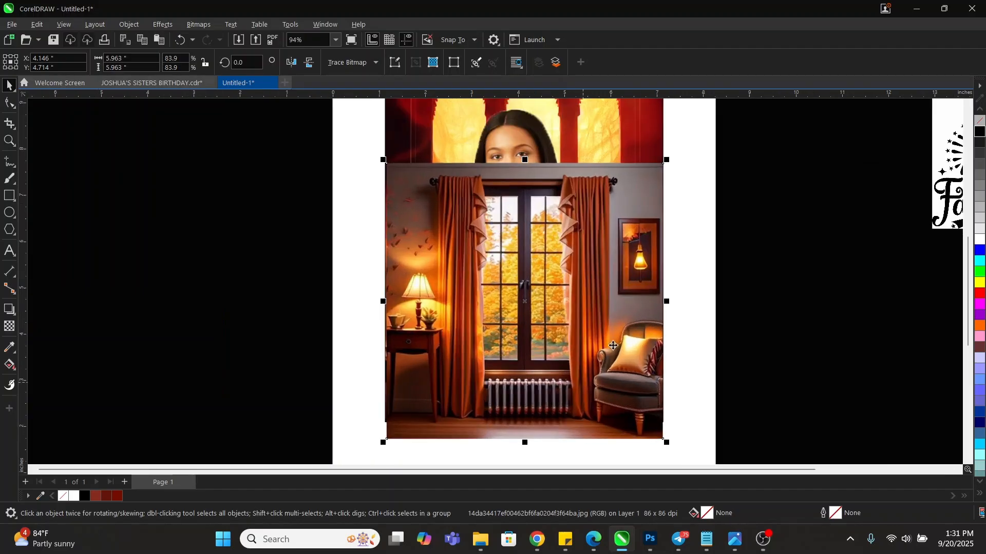
pyautogui.scroll(-2, 608, 335)
pyautogui.moveTo(616, 350); pyautogui.dragTo(322, 336)
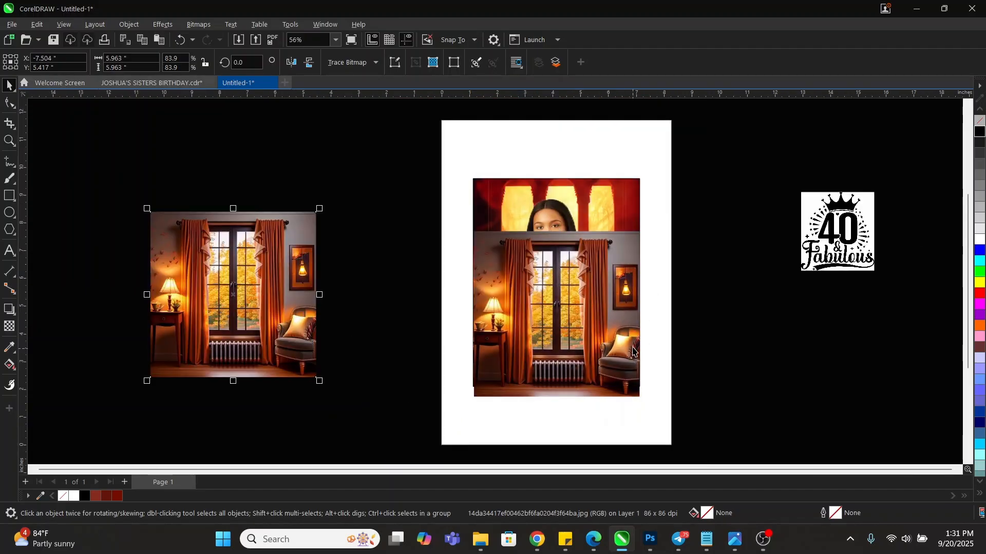
pyautogui.click(611, 366)
pyautogui.scroll(2, 607, 370)
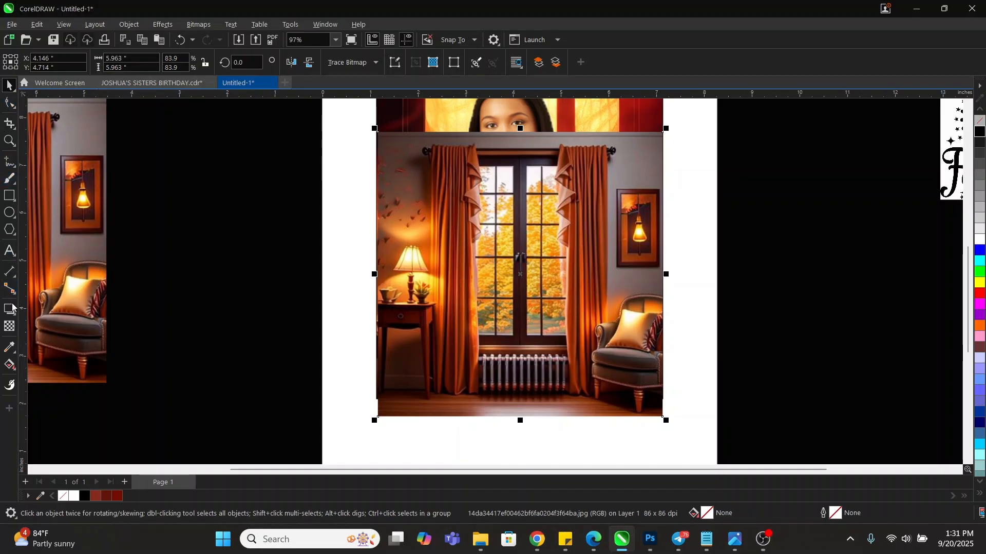
pyautogui.click(9, 327)
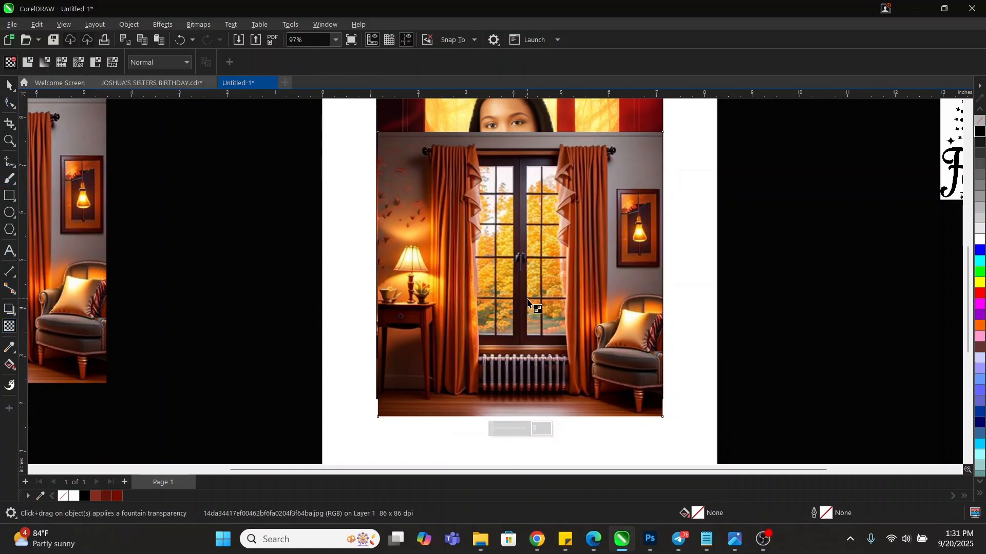
# Drag a vertical fade on the room copy, tune its start and end nodes, then begin converting it to a bitmap
pyautogui.moveTo(538, 299); pyautogui.dragTo(538, 178)
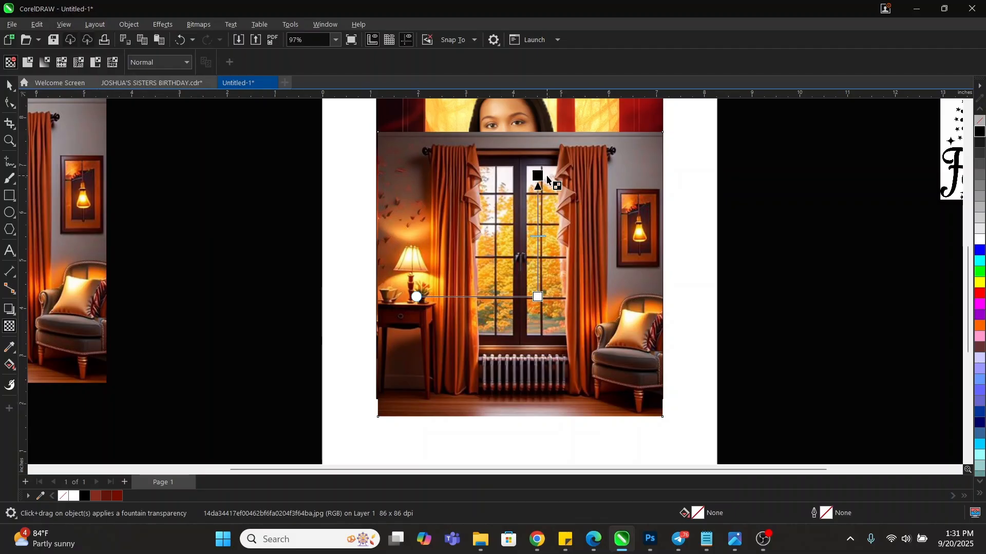
pyautogui.moveTo(538, 297); pyautogui.dragTo(537, 322)
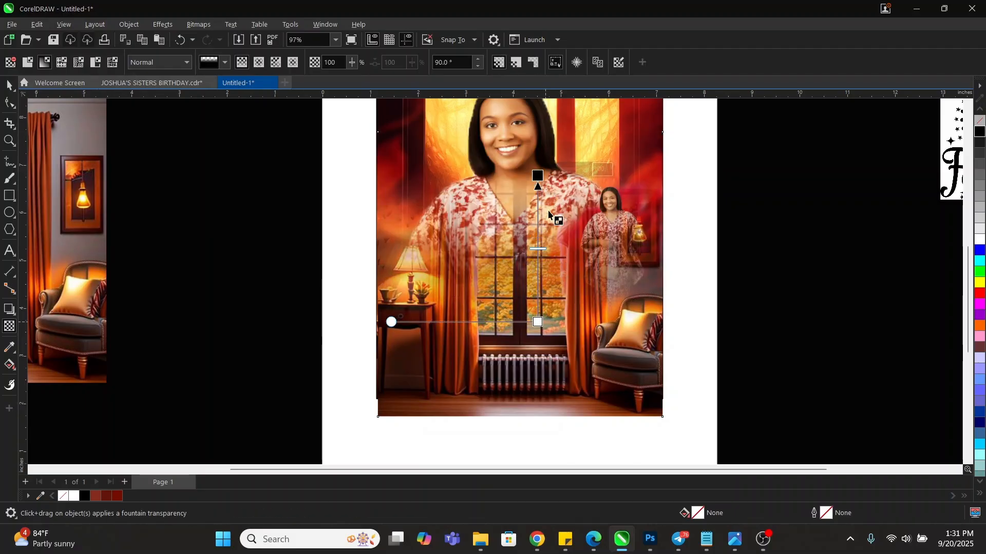
pyautogui.moveTo(537, 176); pyautogui.dragTo(538, 222)
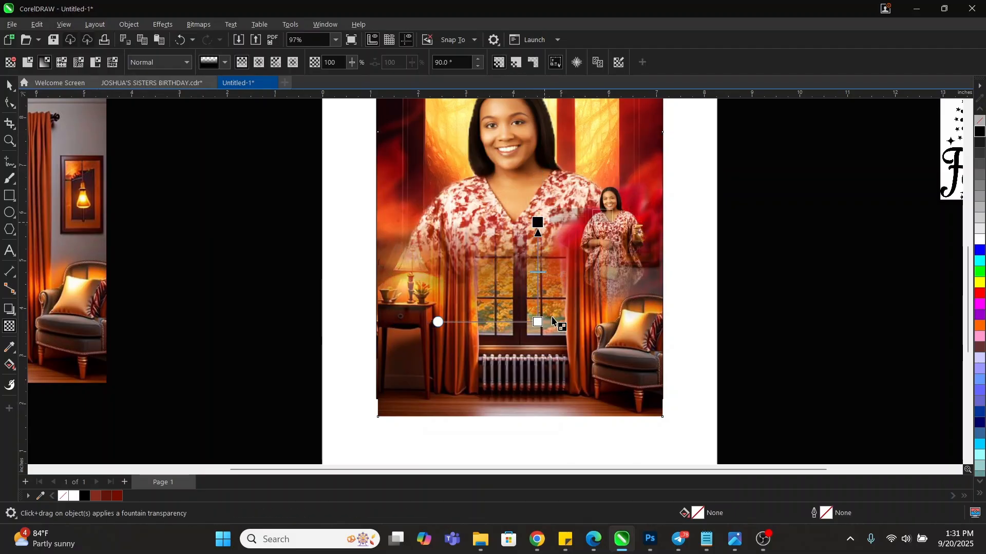
pyautogui.moveTo(538, 323); pyautogui.dragTo(542, 341)
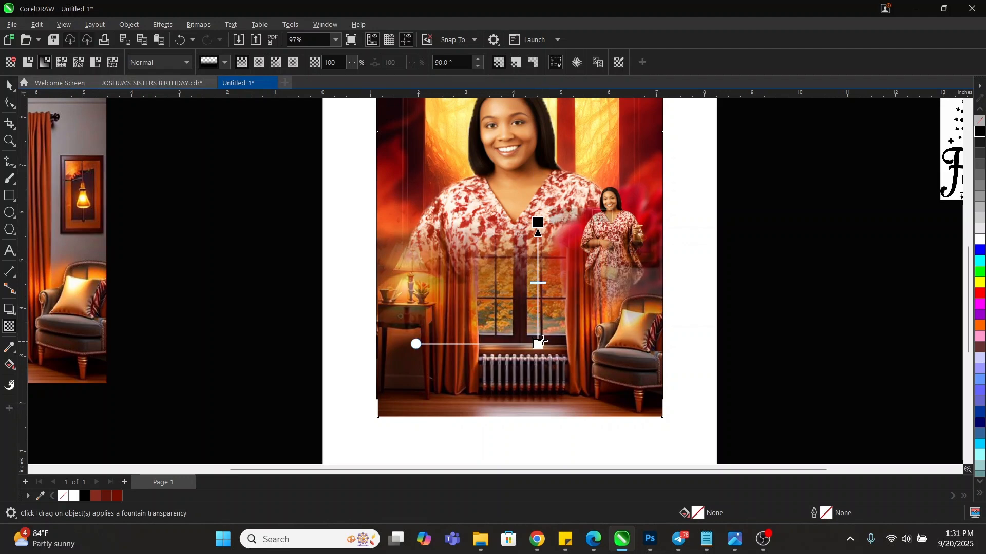
pyautogui.press('space')
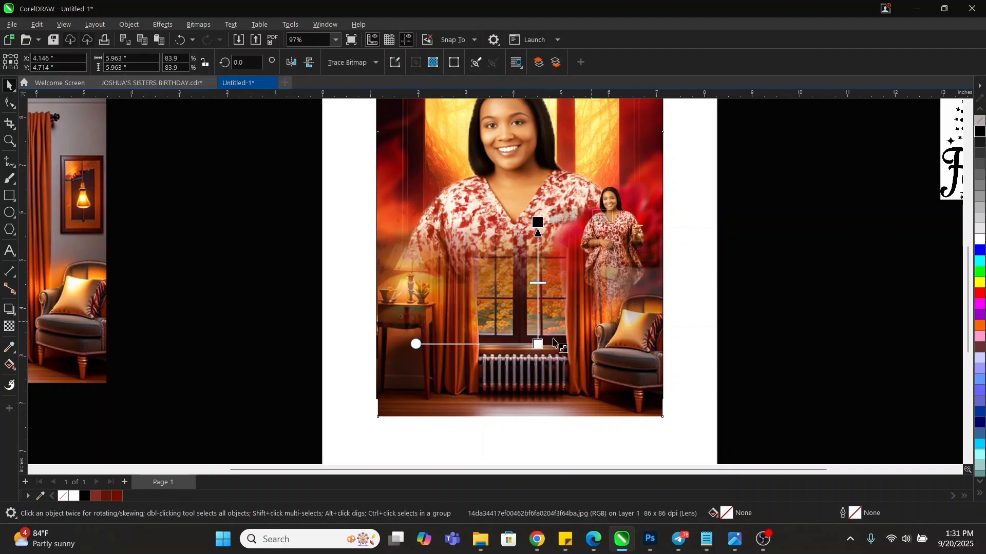
pyautogui.press('space')
pyautogui.moveTo(538, 344); pyautogui.dragTo(538, 328)
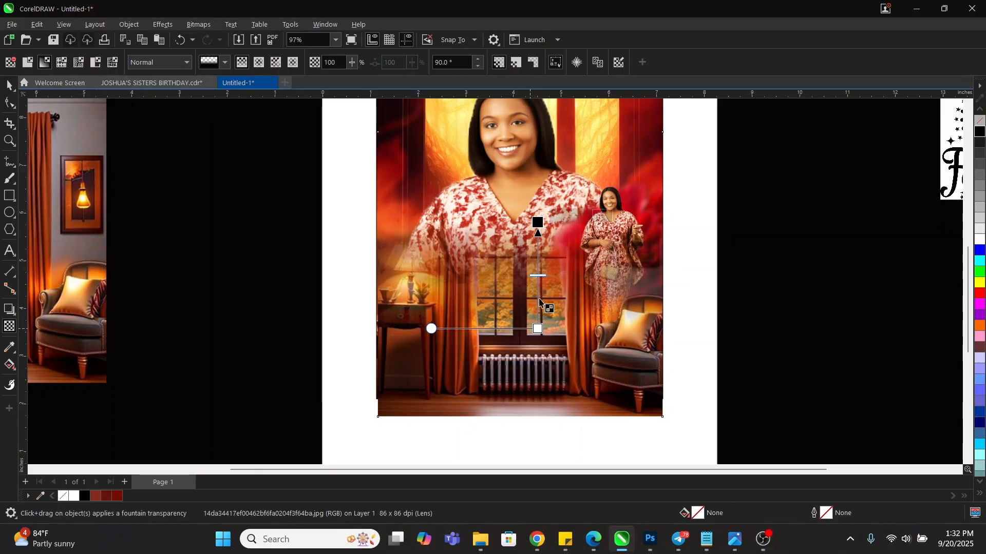
pyautogui.press('space')
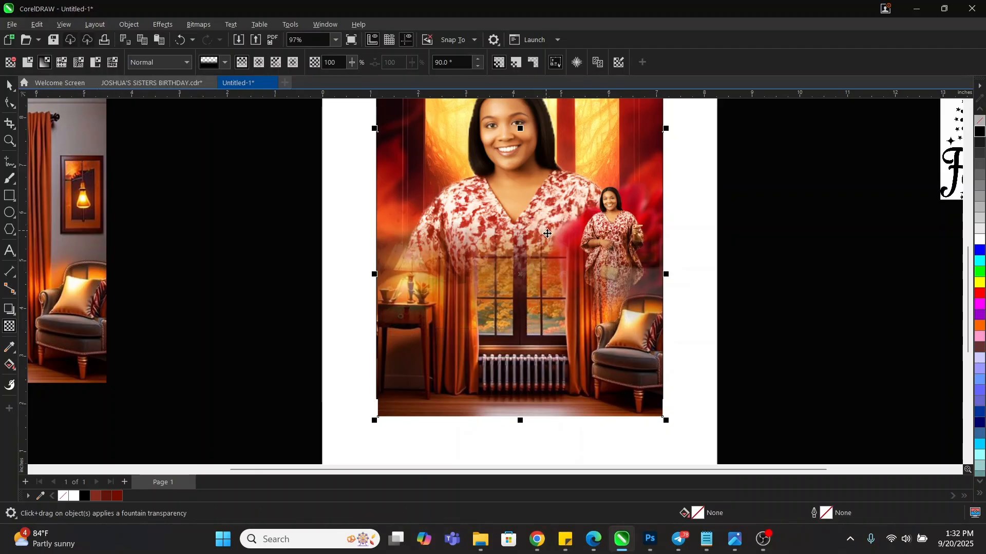
pyautogui.press('space')
pyautogui.hotkey('alt', 'b')
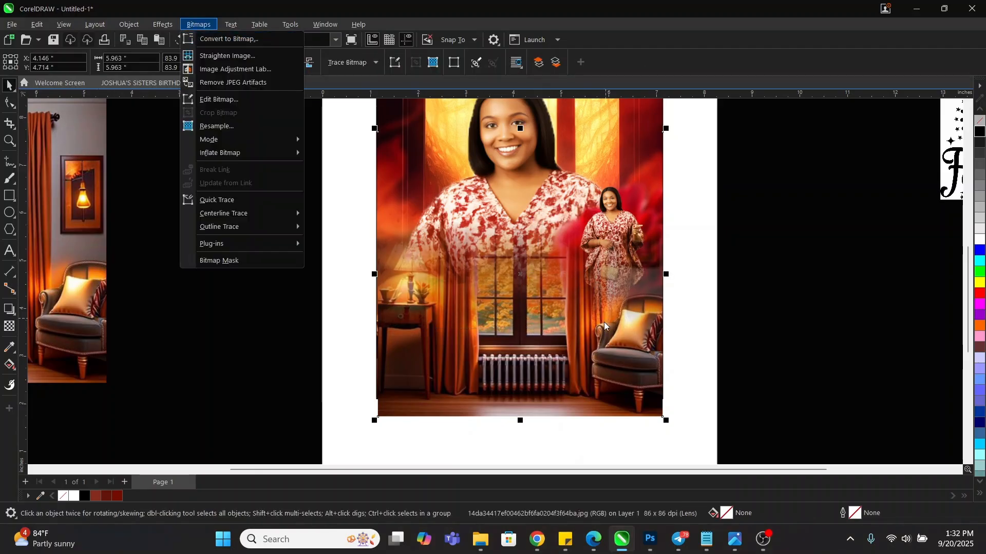
# Flatten the image and add a 180° horizontal fade, sliding both nodes right toward the small figure and armchair
pyautogui.press('j')
pyautogui.press('space')
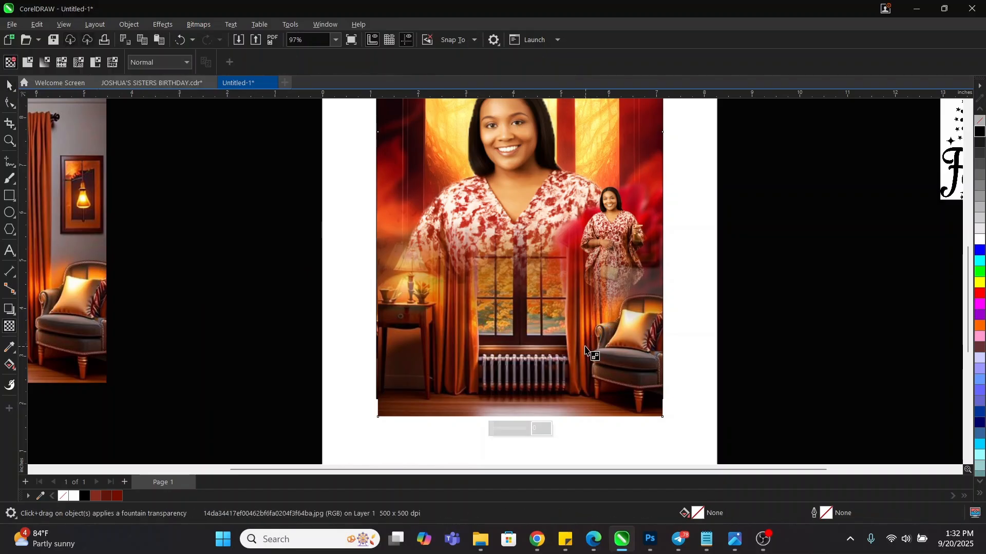
pyautogui.moveTo(585, 346); pyautogui.dragTo(585, 434)
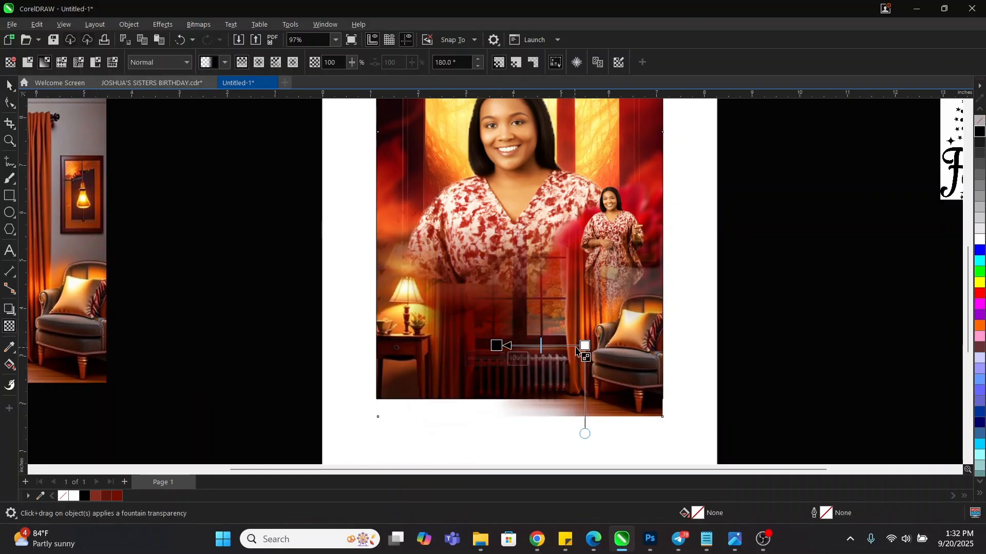
pyautogui.moveTo(585, 345); pyautogui.dragTo(604, 345)
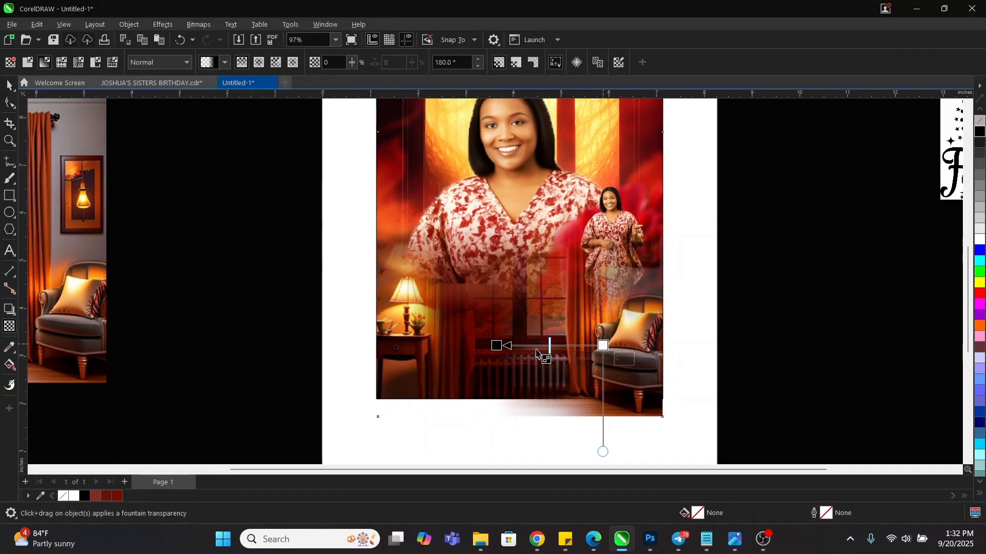
pyautogui.moveTo(496, 346); pyautogui.dragTo(510, 346)
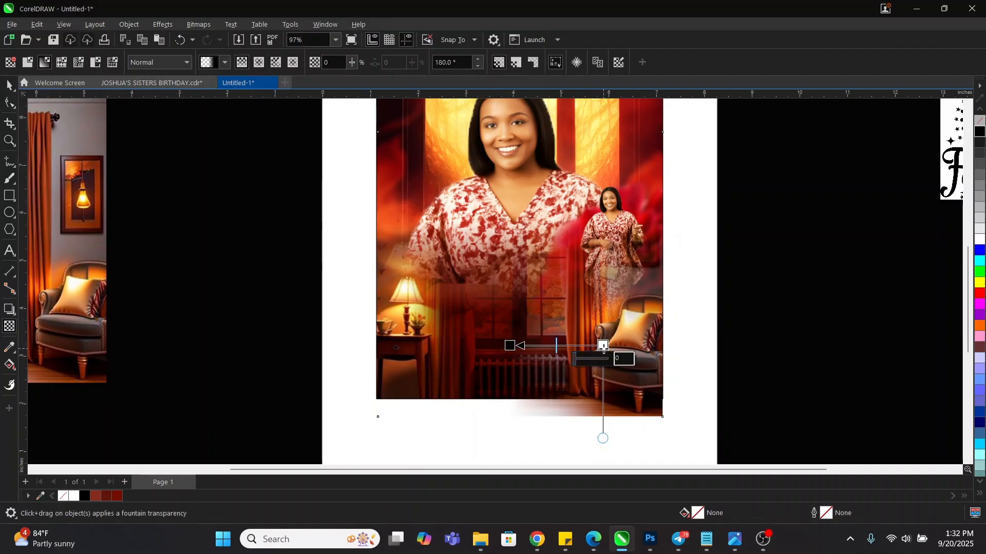
pyautogui.moveTo(603, 346); pyautogui.dragTo(612, 345)
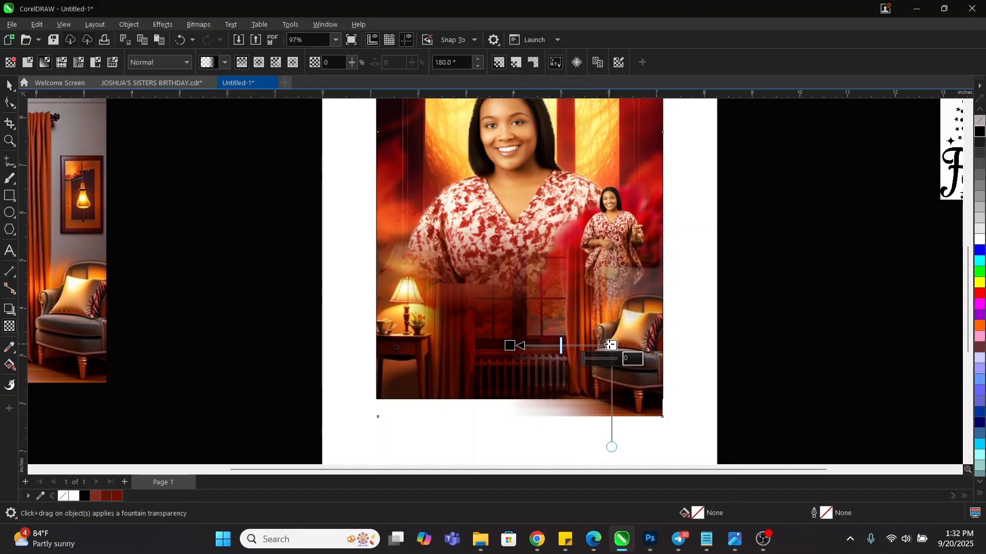
pyautogui.moveTo(511, 345); pyautogui.dragTo(544, 349)
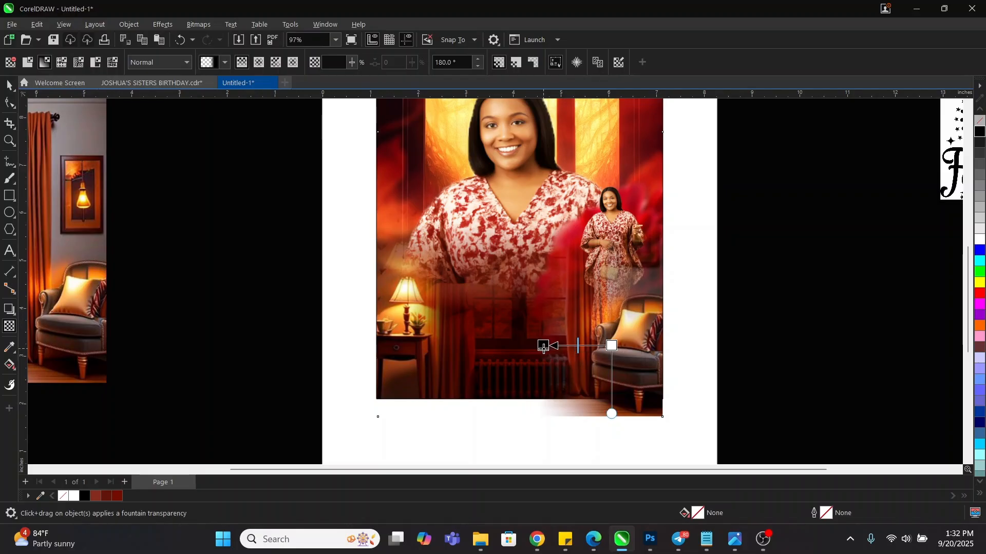
pyautogui.moveTo(618, 352)
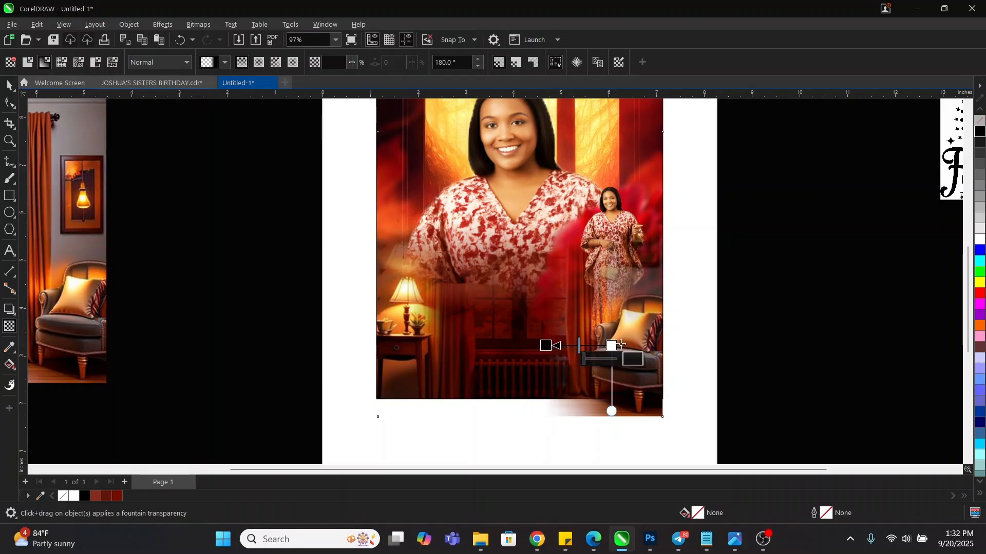
pyautogui.moveTo(618, 345)
pyautogui.mouseDown()
pyautogui.moveTo(638, 345)
pyautogui.moveTo(625, 346)
pyautogui.mouseUp()
pyautogui.press('space')
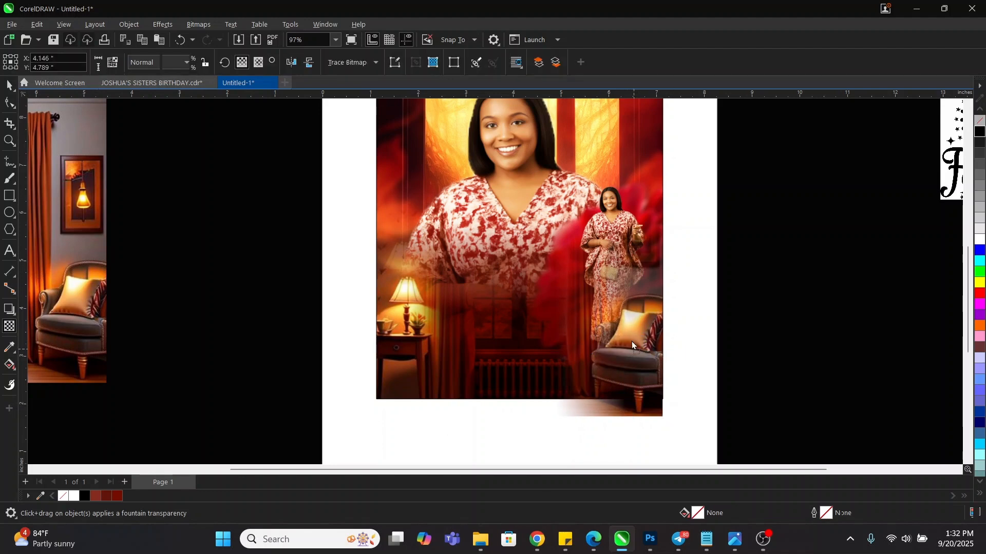
# PowerClip the blended bitmap inside the 6 × 7.5 inch rectangle frame
pyautogui.rightClick(632, 348)
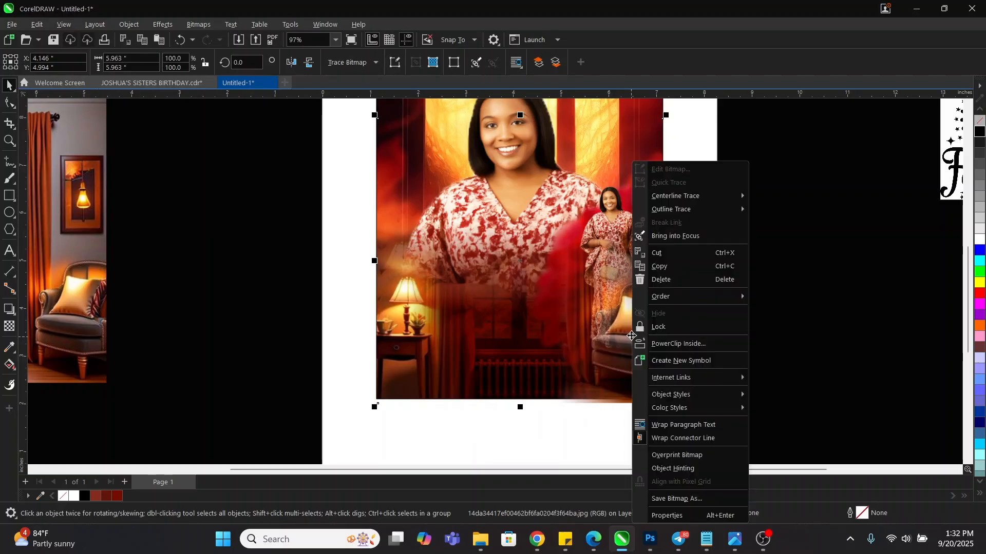
pyautogui.click(691, 361)
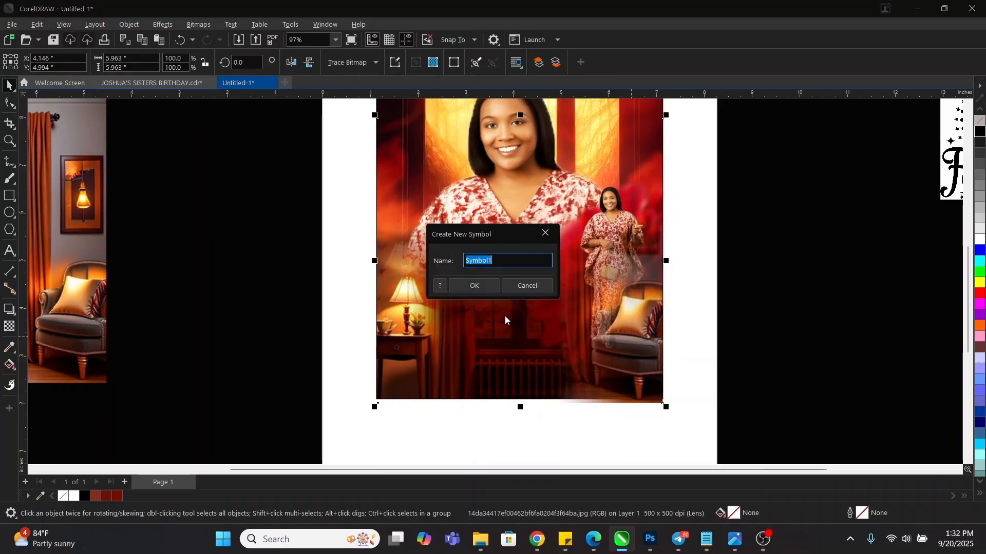
pyautogui.click(526, 286)
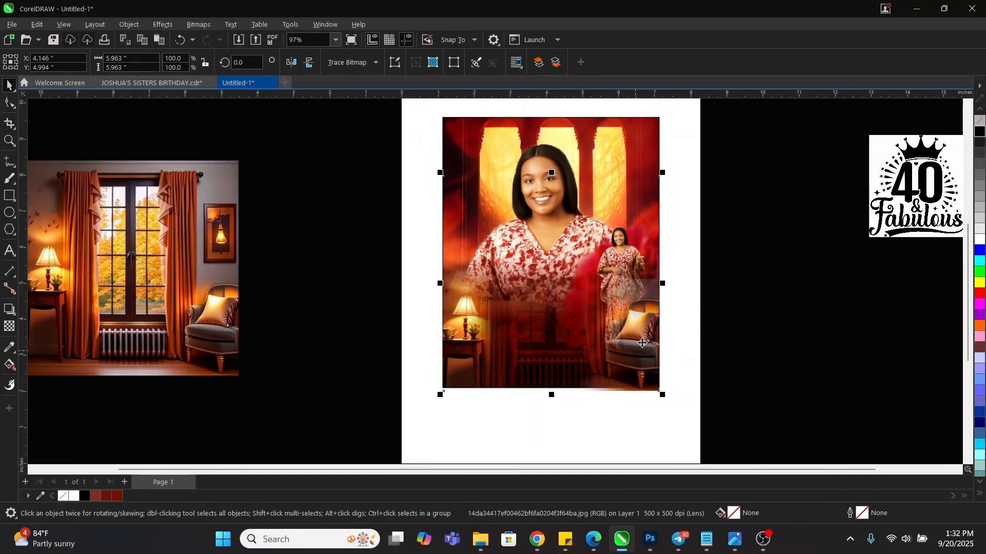
pyautogui.rightClick(642, 343)
pyautogui.click(697, 343)
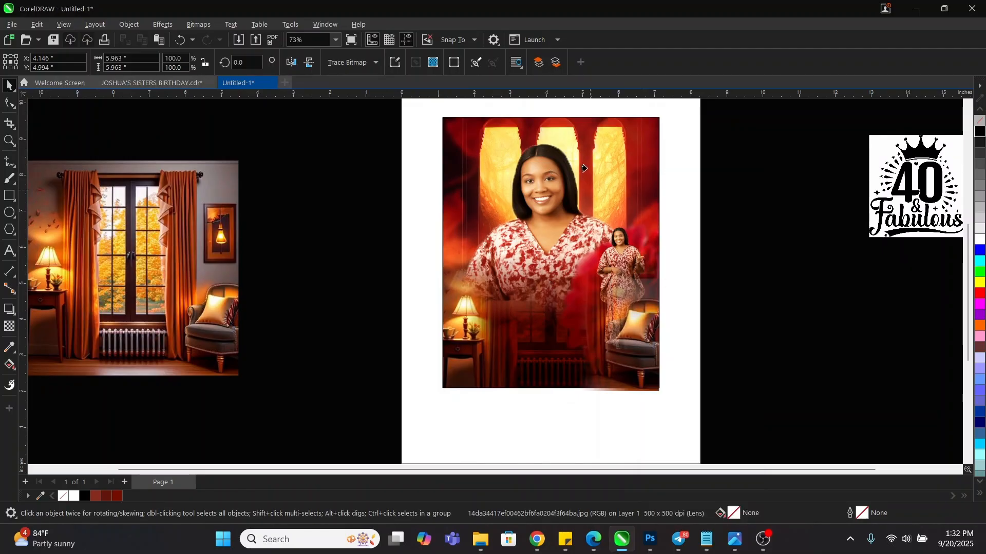
pyautogui.click(585, 168)
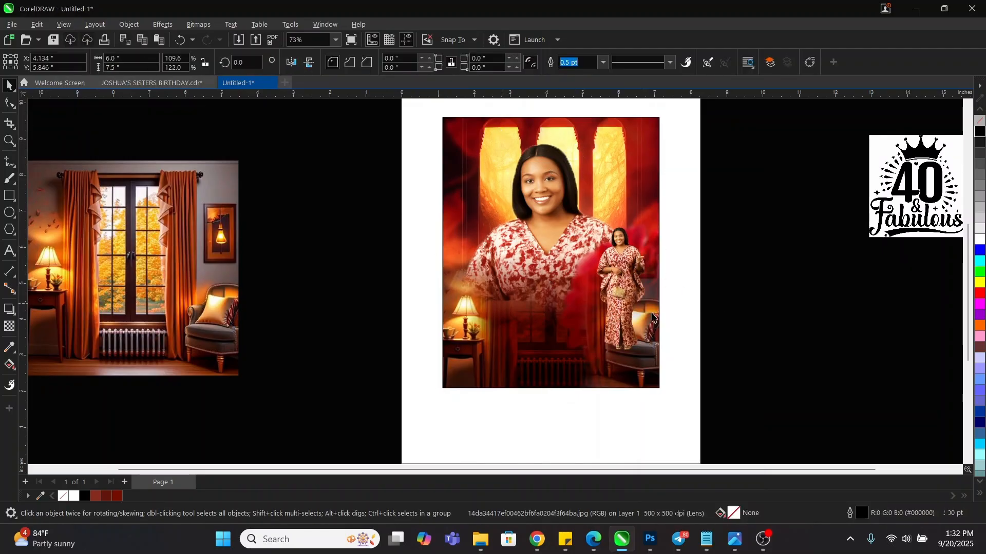
pyautogui.press('Escape')
# Move the small standing figure to about X 6.097", Y 4.116" beside the armchair
pyautogui.scroll(1, 468, 334)
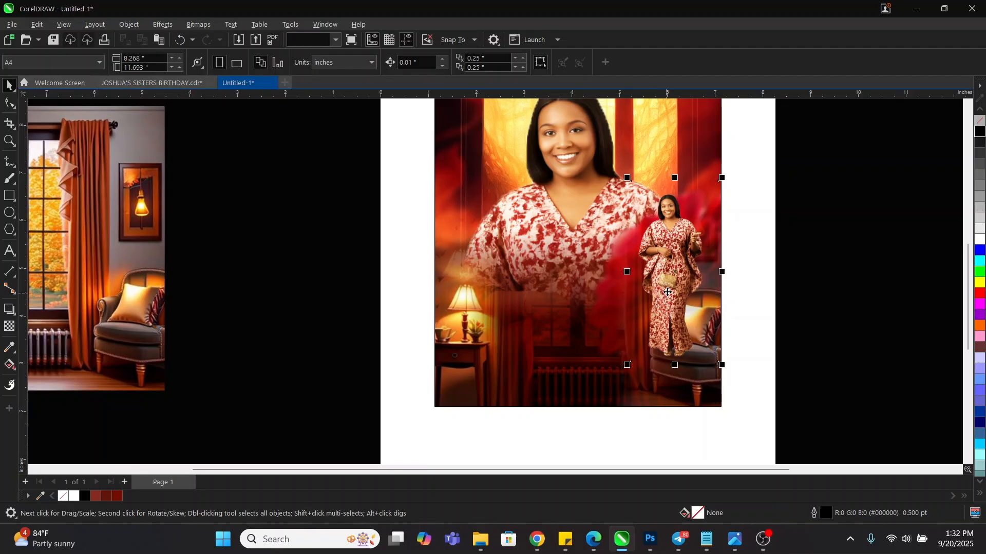
pyautogui.moveTo(668, 291)
pyautogui.mouseDown()
pyautogui.moveTo(663, 307)
pyautogui.moveTo(676, 289)
pyautogui.moveTo(660, 287)
pyautogui.mouseUp()
pyautogui.click(714, 328)
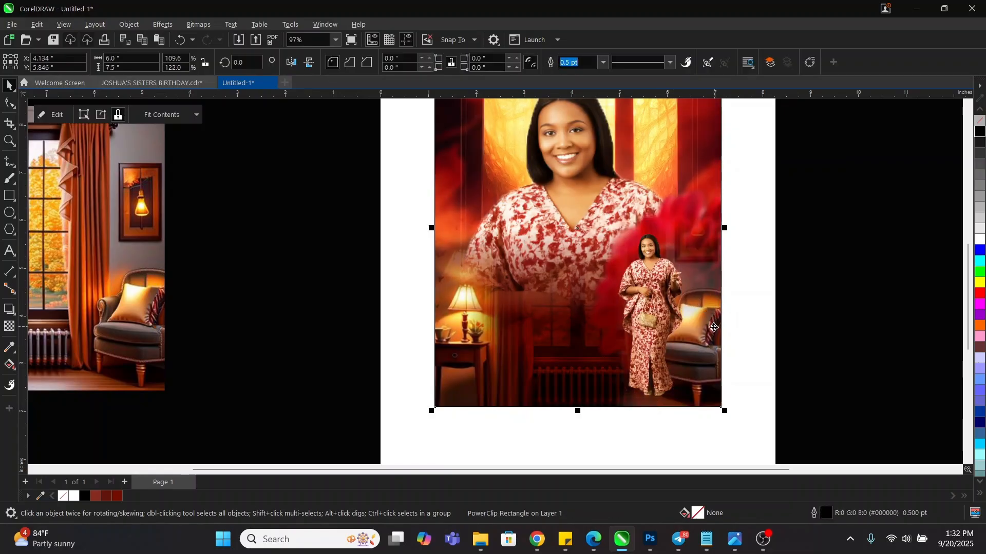
pyautogui.click(689, 322)
pyautogui.click(802, 302)
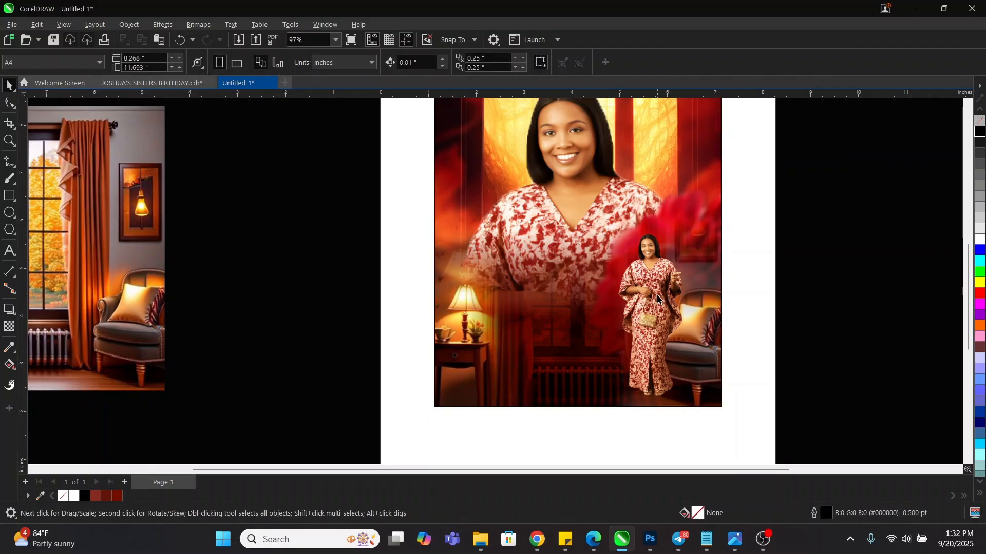
pyautogui.moveTo(657, 293); pyautogui.dragTo(672, 292)
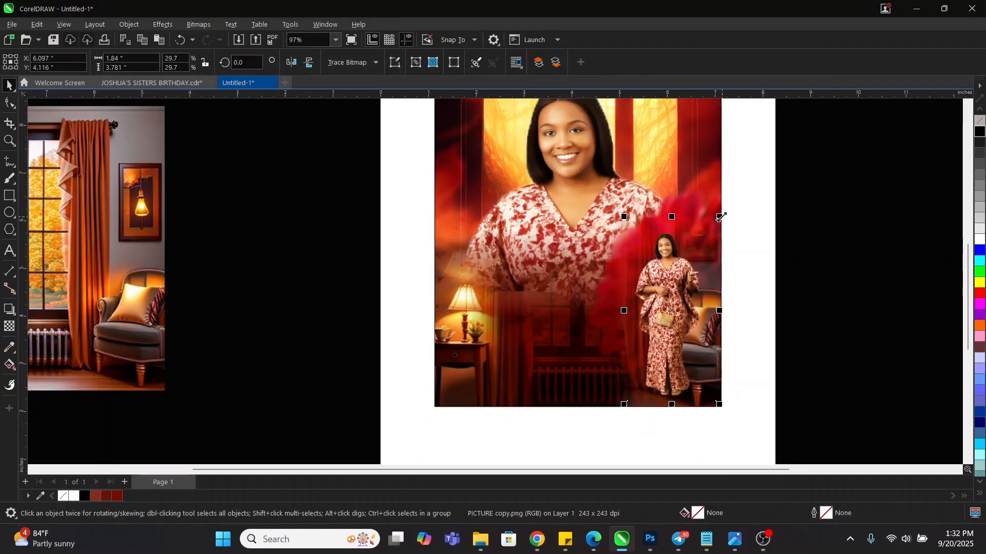
# Enlarge the small figure slightly and raise it to about X 6.017", Y 4.746"
pyautogui.moveTo(719, 217); pyautogui.dragTo(727, 200)
pyautogui.moveTo(688, 265); pyautogui.dragTo(670, 254)
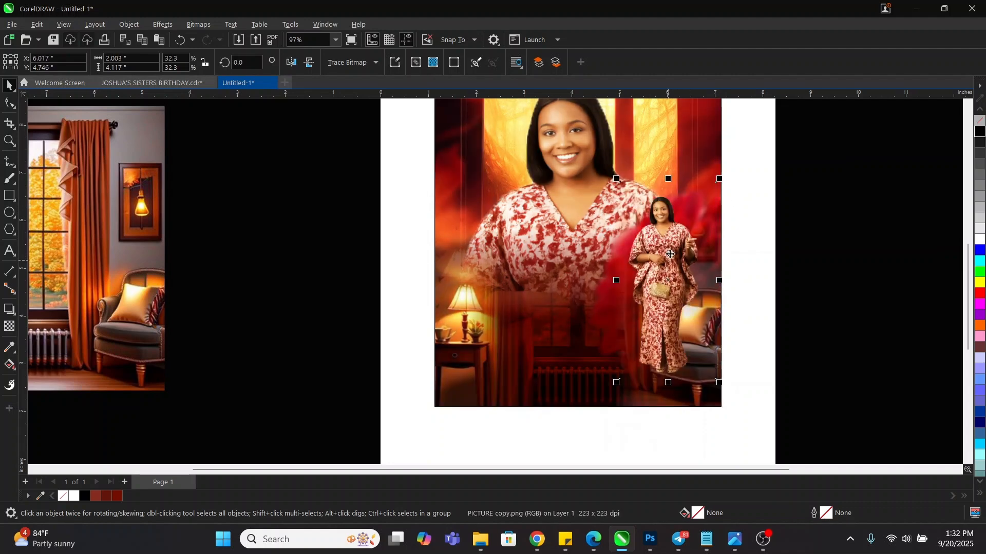
pyautogui.click(800, 254)
pyautogui.press('z')
pyautogui.rightClick(762, 309)
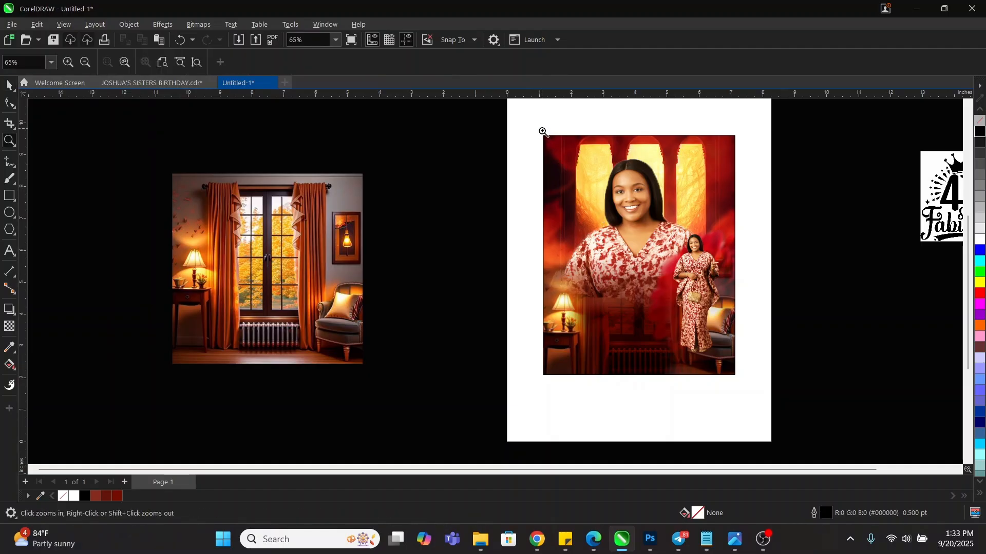
pyautogui.moveTo(530, 119); pyautogui.dragTo(739, 377)
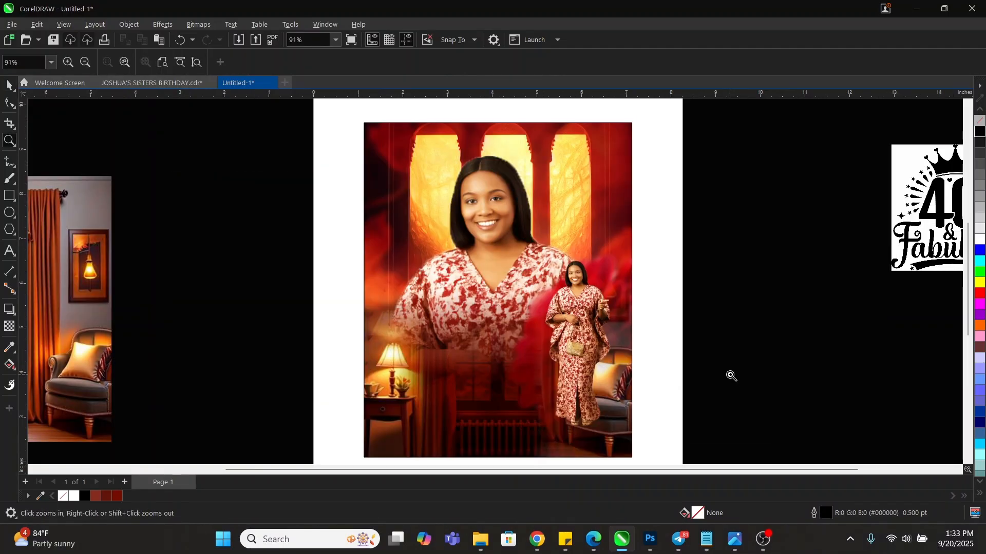
pyautogui.press('space')
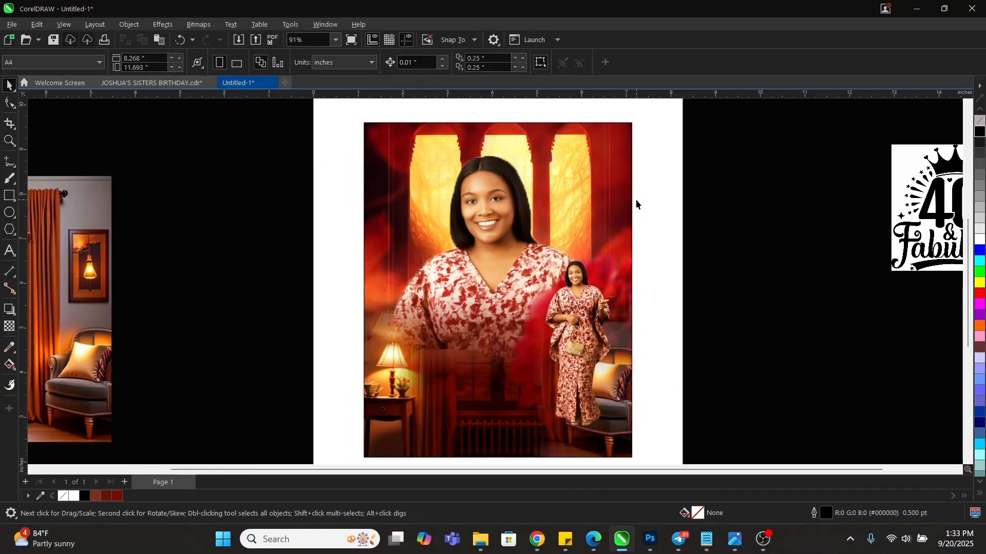
# Scroll to the room image beside the page and select it
pyautogui.scroll(-1, 636, 205)
pyautogui.click(189, 263)
pyautogui.scroll(-1, 650, 270)
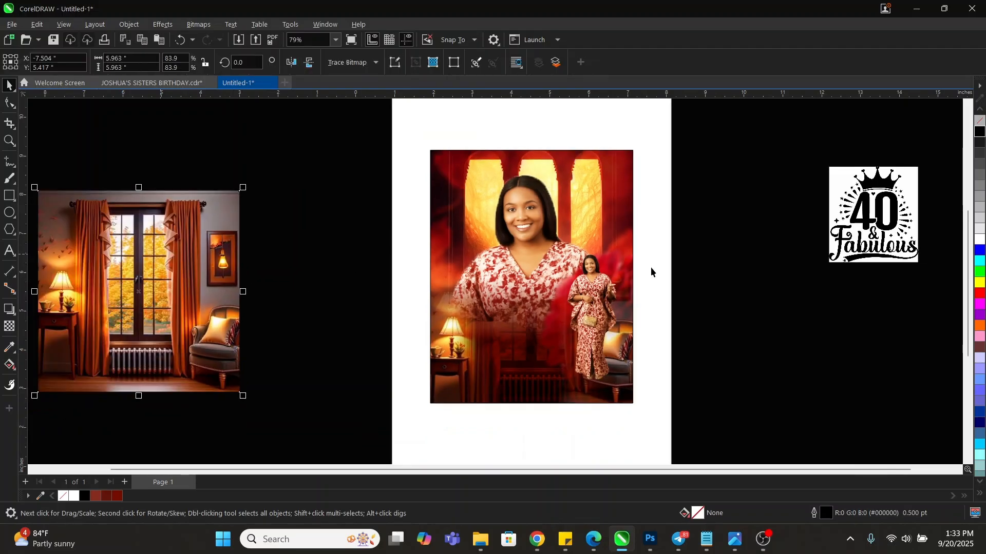
pyautogui.scroll(2, 214, 289)
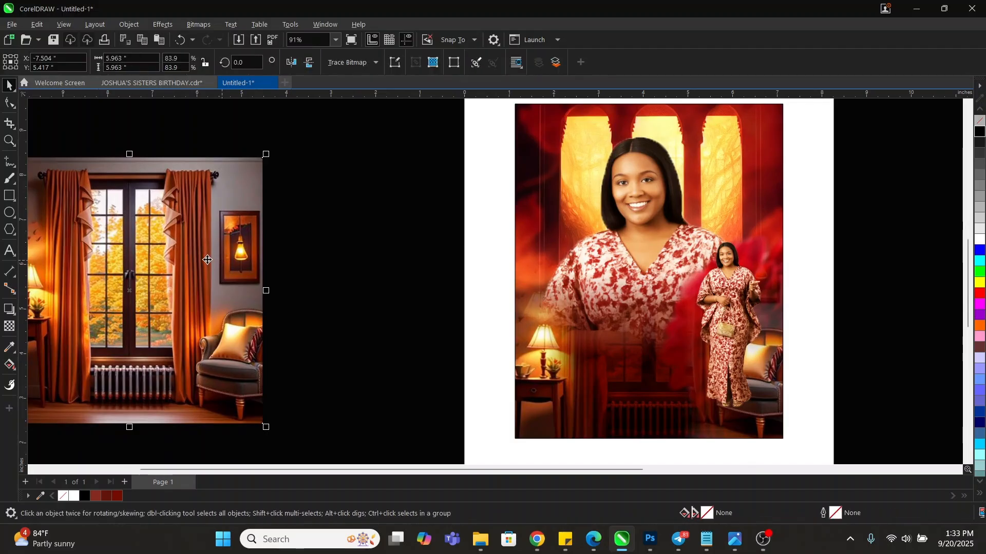
pyautogui.scroll(1, 244, 253)
pyautogui.scroll(5, 260, 232)
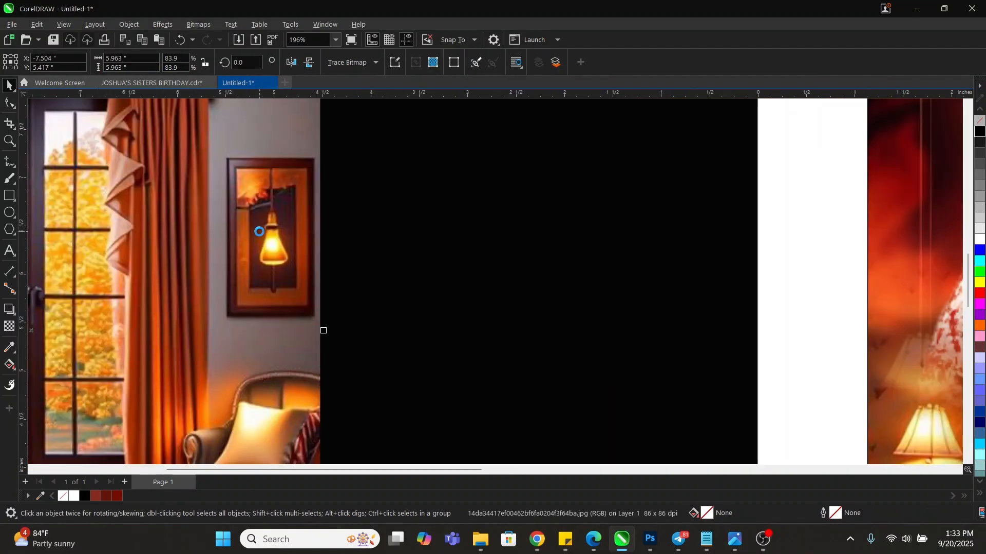
# Draw a rectangle fitted around the framed lamp picture in the room image
pyautogui.click(9, 195)
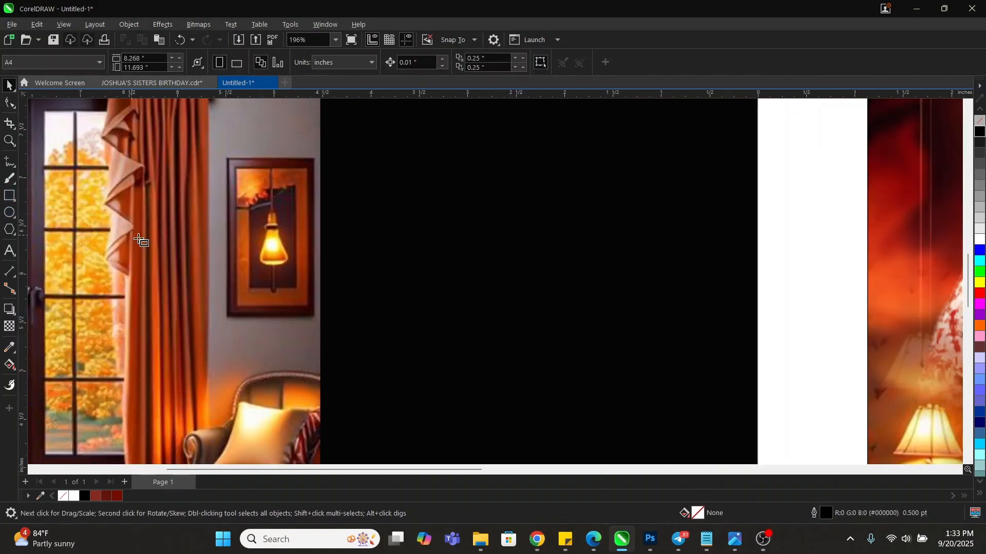
pyautogui.scroll(3, 141, 239)
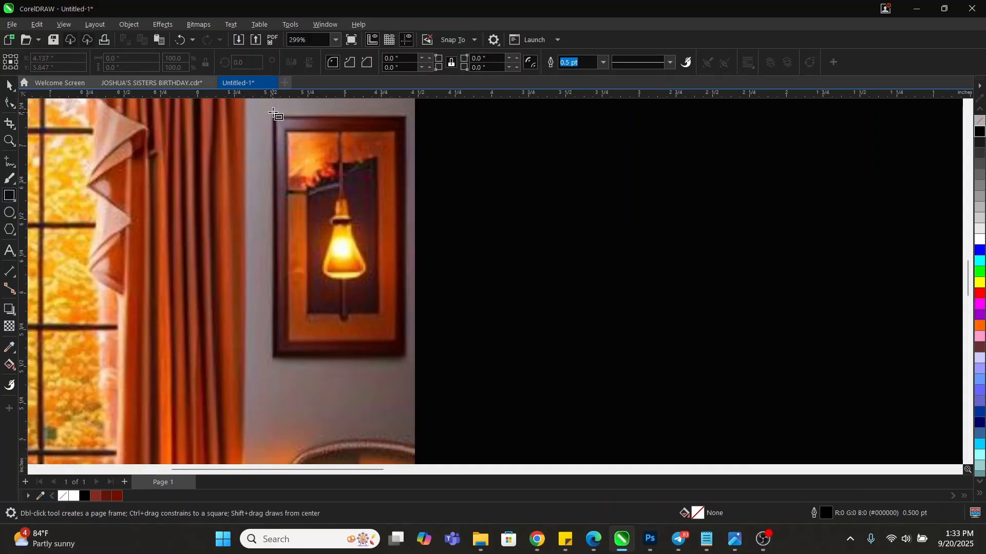
pyautogui.moveTo(272, 113); pyautogui.dragTo(407, 359)
pyautogui.scroll(3, 340, 107)
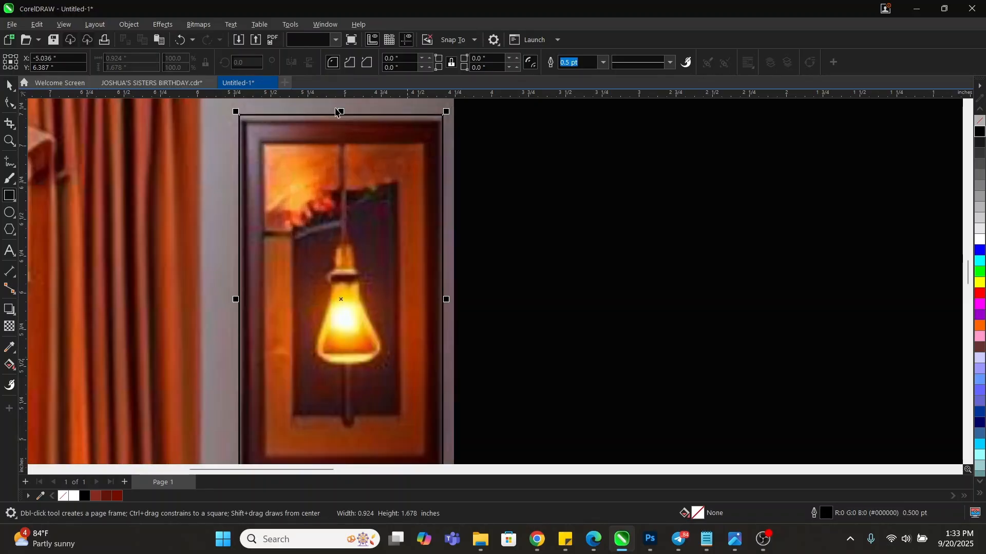
pyautogui.moveTo(342, 114); pyautogui.dragTo(345, 123)
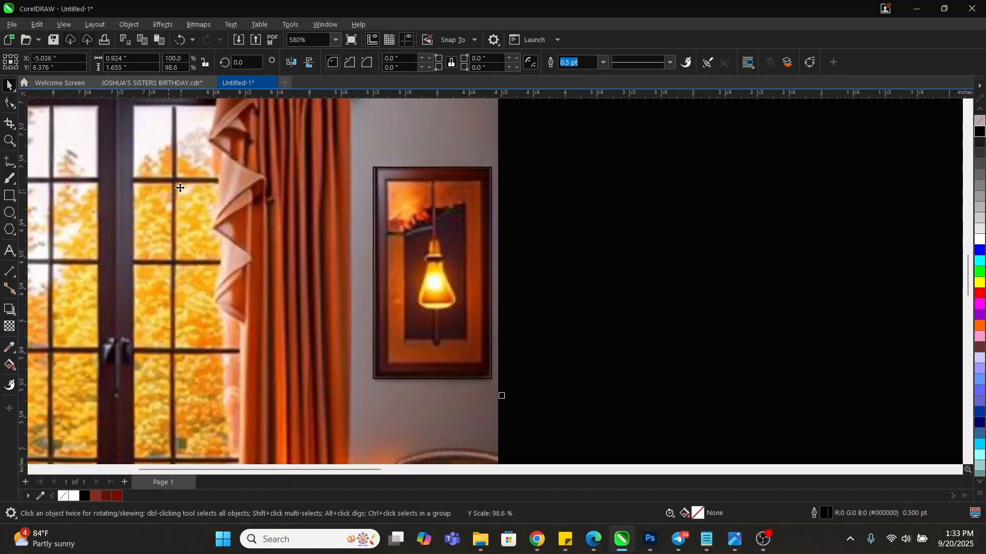
# PowerClip the room image into that rectangle and move the lamp crop to the flyer's top-left
pyautogui.rightClick(183, 192)
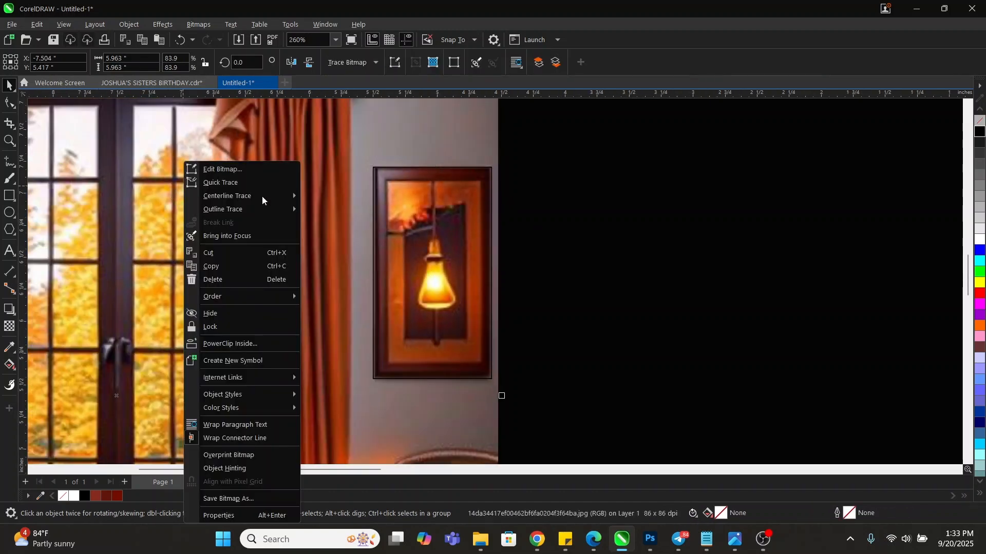
pyautogui.click(232, 343)
pyautogui.click(414, 266)
pyautogui.scroll(-4, 357, 237)
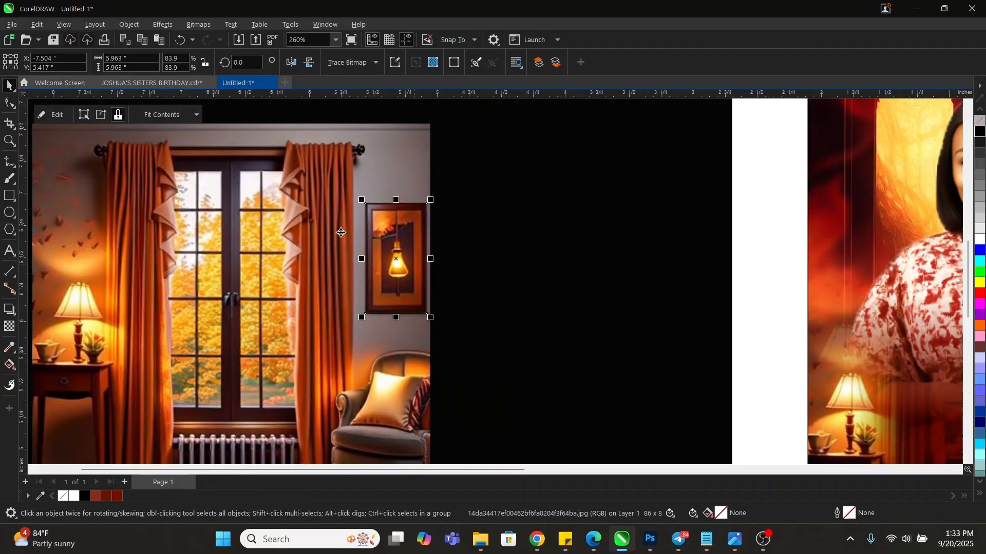
pyautogui.moveTo(401, 246); pyautogui.dragTo(749, 163)
pyautogui.press('z')
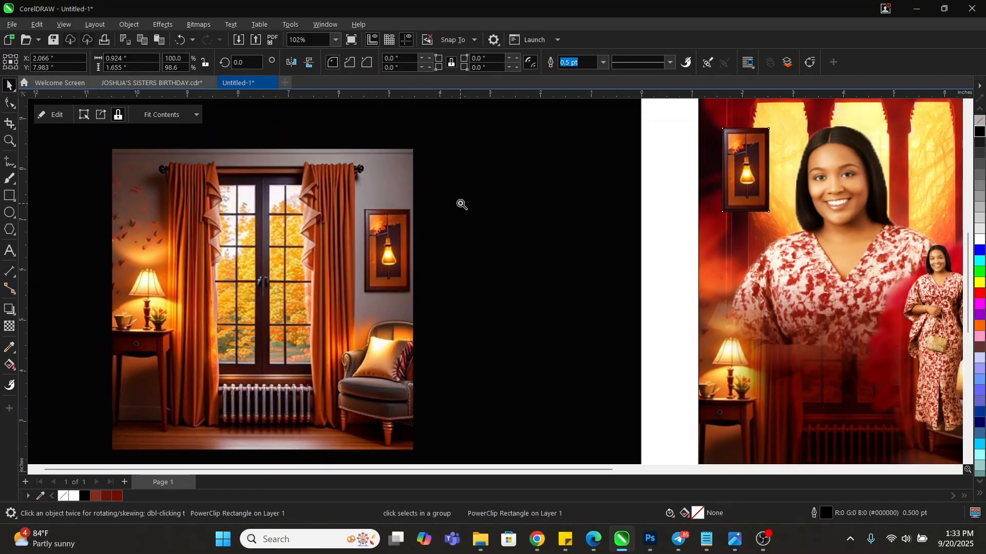
pyautogui.press('F3')
# Remove the lamp picture's outline and convert it to a bitmap
pyautogui.moveTo(591, 175); pyautogui.dragTo(780, 302)
pyautogui.press('space')
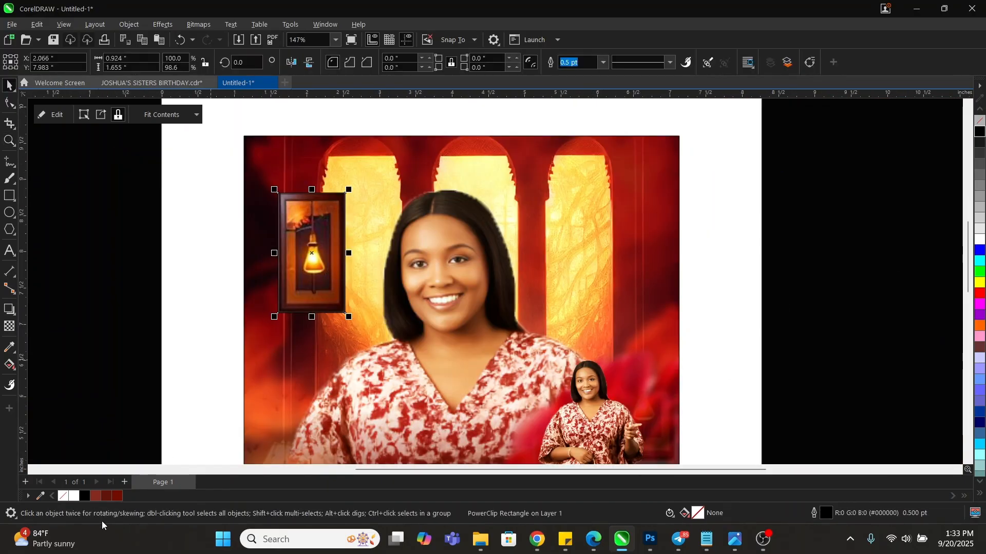
pyautogui.rightClick(63, 494)
pyautogui.hotkey('alt', 'b')
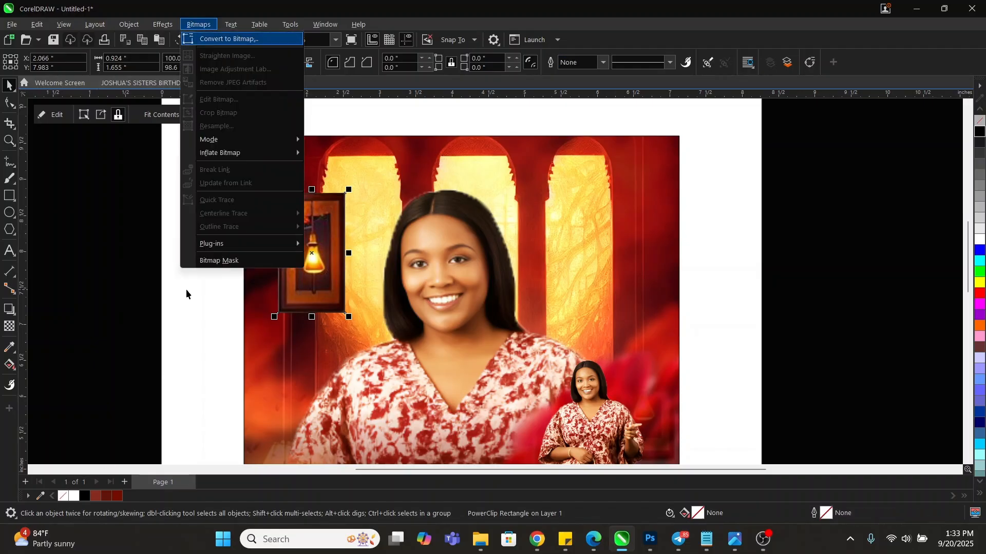
pyautogui.press('c')
pyautogui.press('Return')
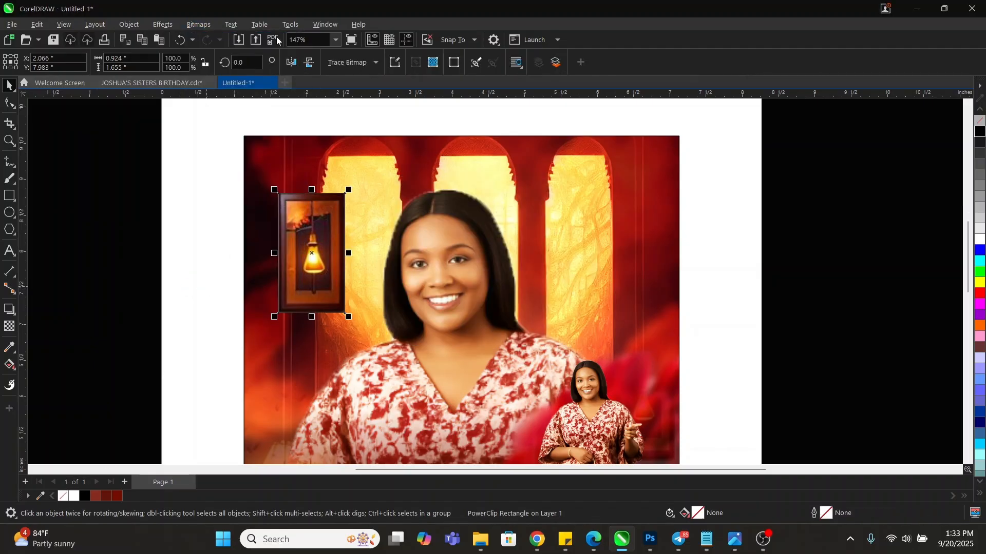
# Apply a Feather effect with width 47 to the lamp bitmap
pyautogui.click(163, 24)
pyautogui.moveTo(186, 97)
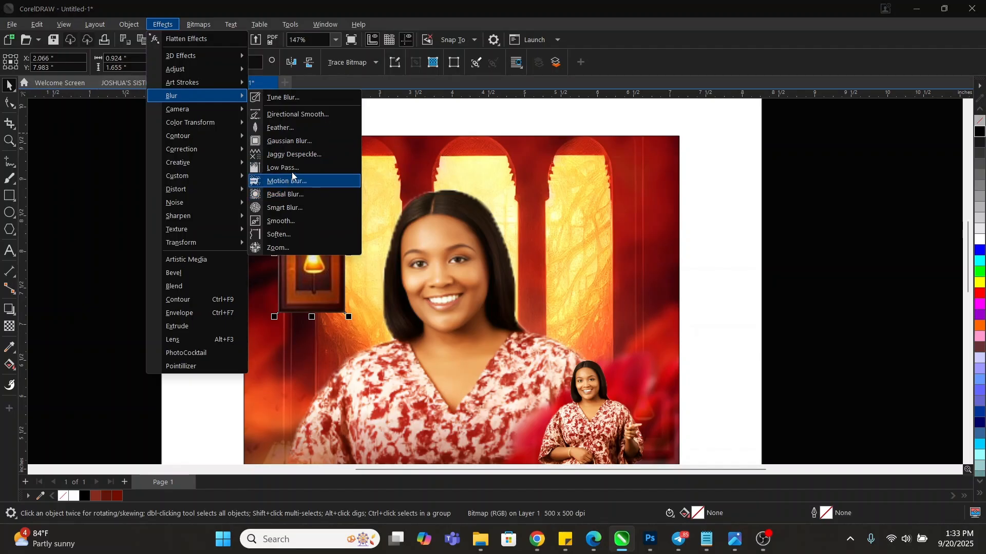
pyautogui.click(291, 128)
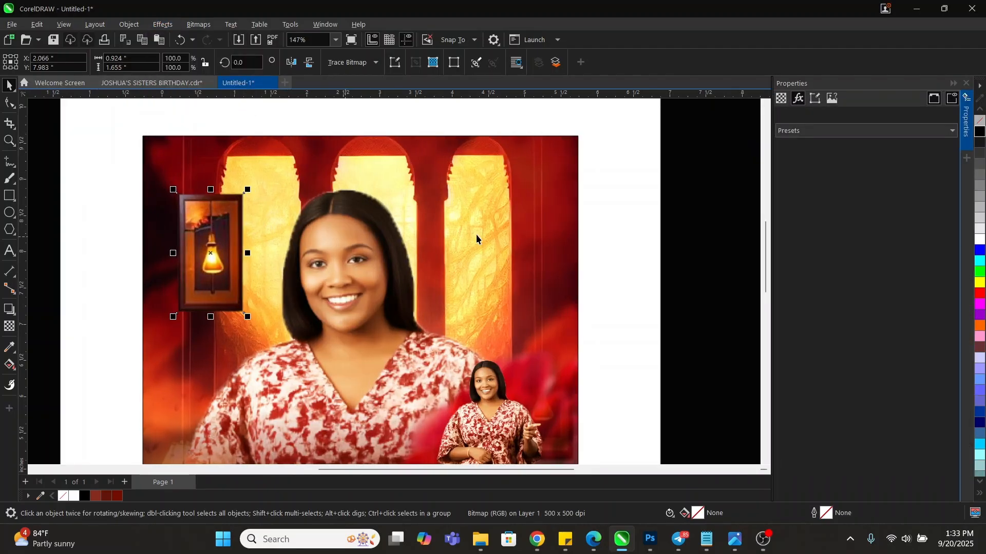
pyautogui.scroll(3, 177, 233)
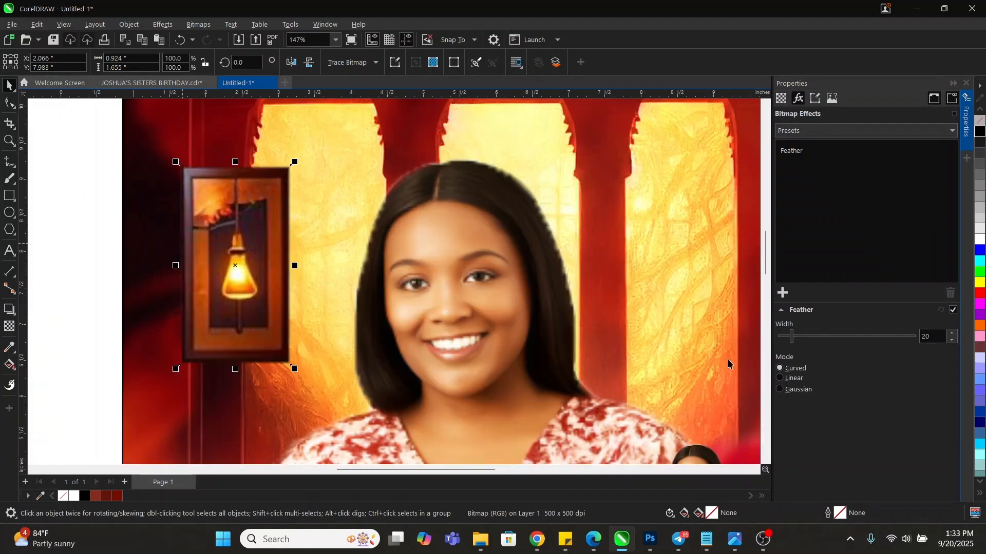
pyautogui.click(806, 338)
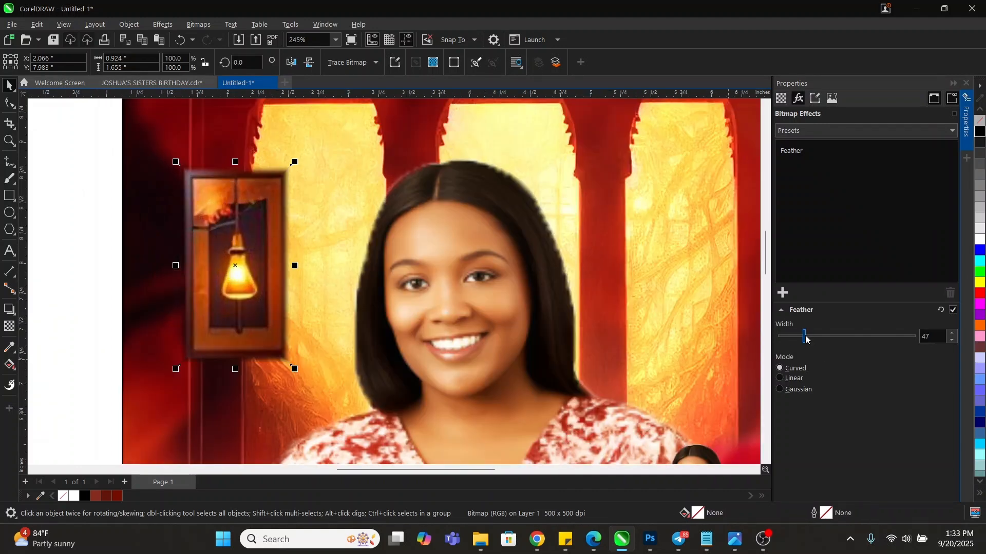
pyautogui.scroll(-3, 359, 270)
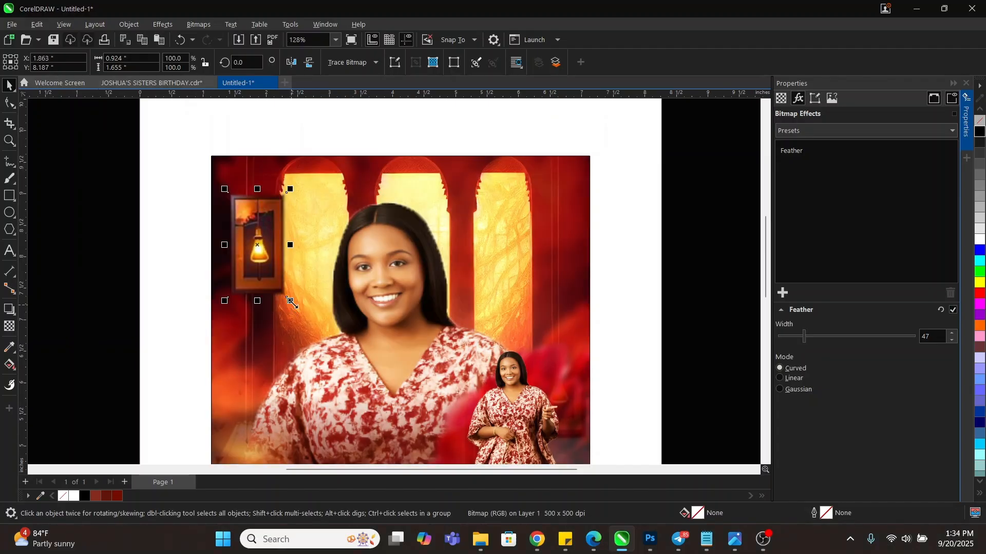
# Scale the lamp picture to 72.8%, nudge it toward the top-left, and close the Properties docker
pyautogui.moveTo(290, 301); pyautogui.dragTo(274, 273)
pyautogui.moveTo(256, 236); pyautogui.dragTo(252, 227)
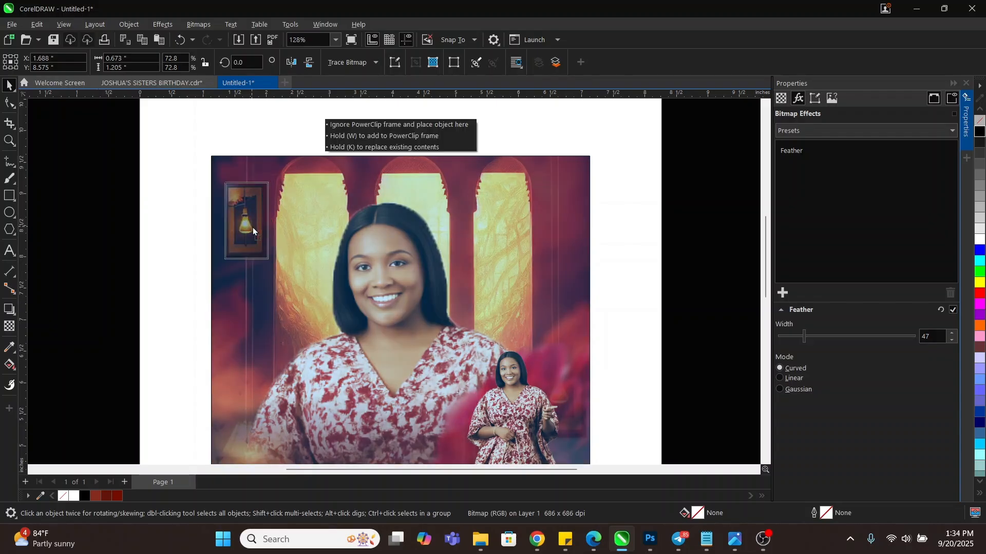
pyautogui.press('z')
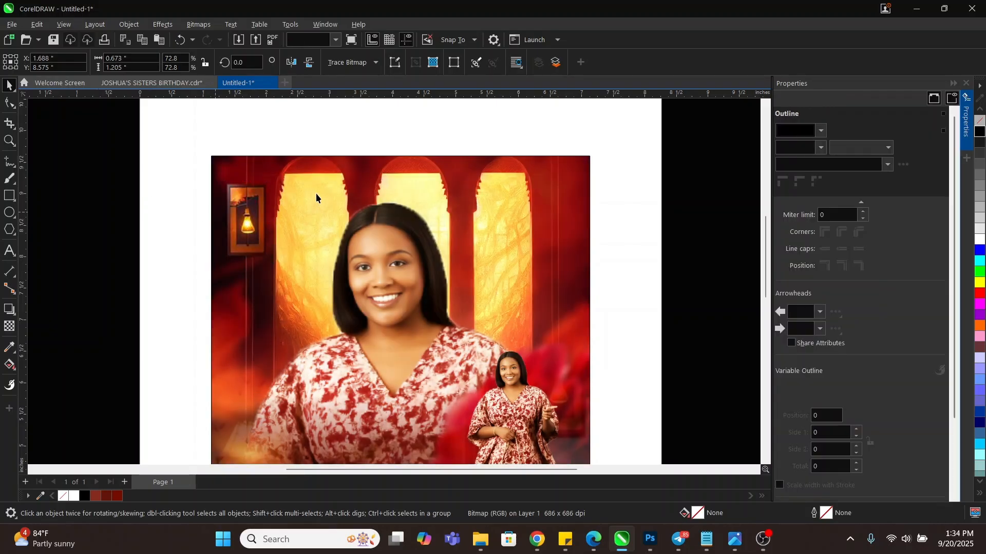
pyautogui.rightClick(362, 138)
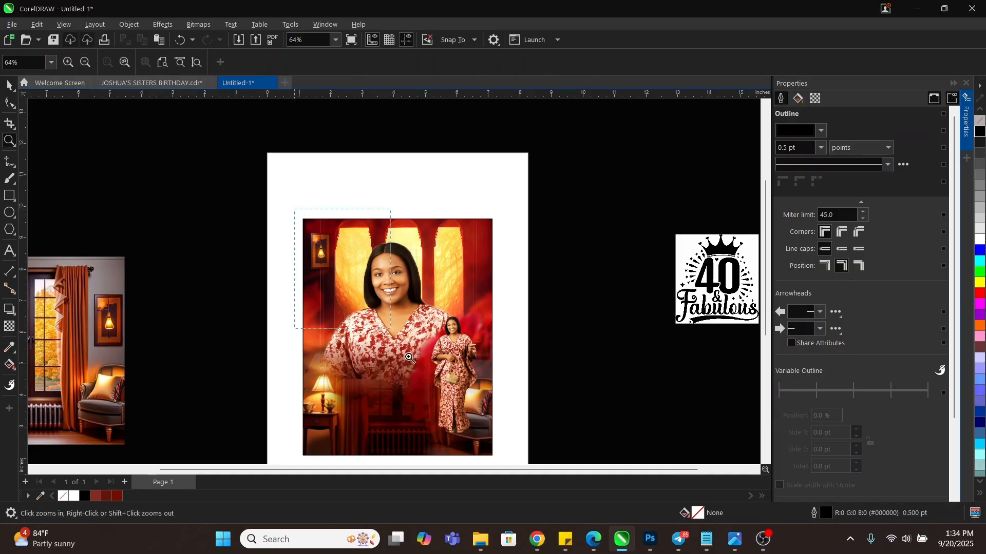
pyautogui.moveTo(409, 358); pyautogui.dragTo(503, 423)
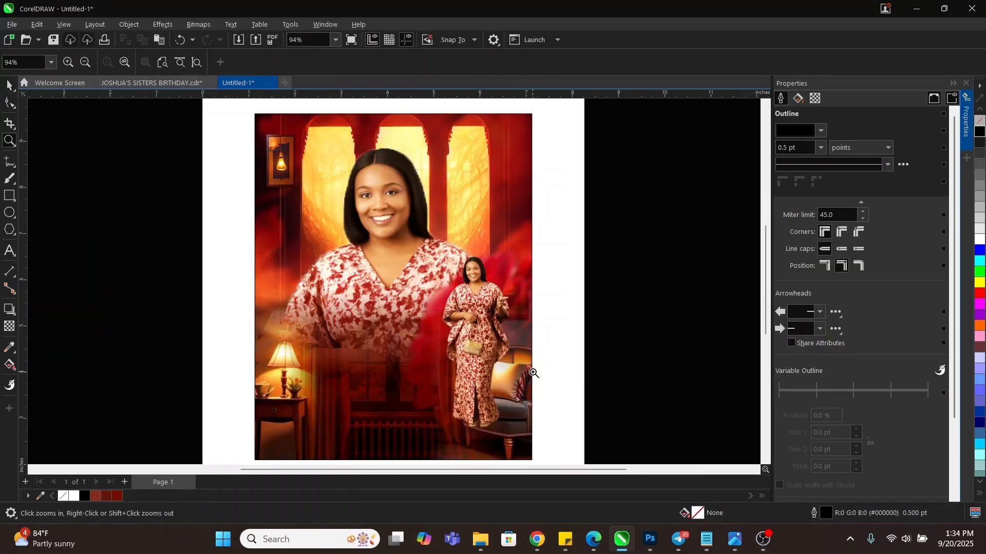
pyautogui.press('space')
pyautogui.press('z')
pyautogui.moveTo(326, 217); pyautogui.dragTo(539, 431)
pyautogui.press('space')
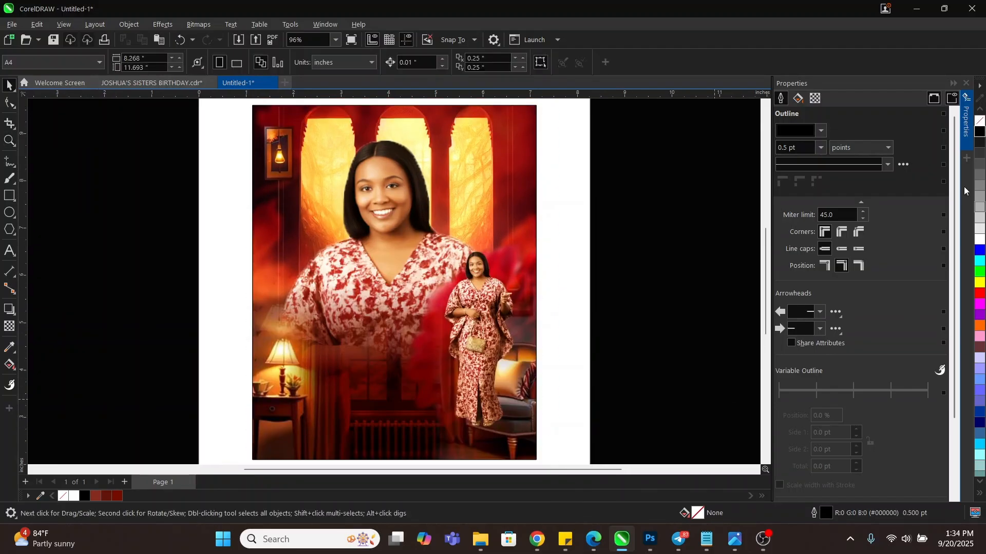
pyautogui.click(967, 84)
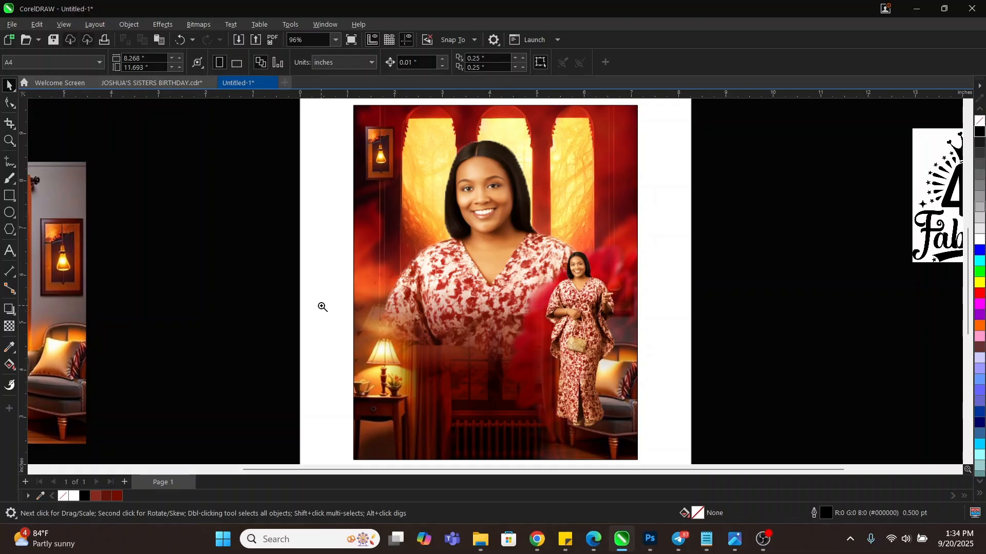
# Draw a dark red rectangle with no outline over the photo's lower part
pyautogui.click(14, 213)
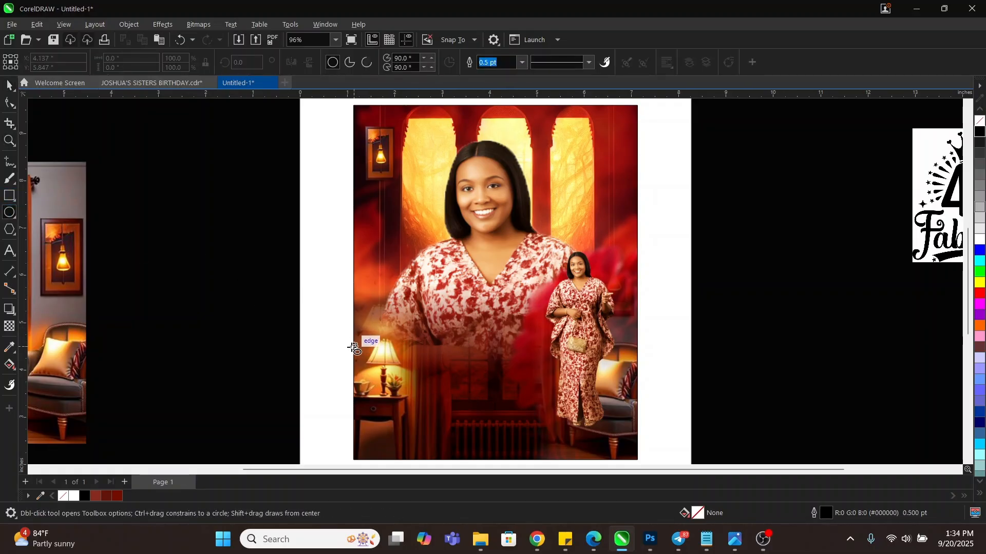
pyautogui.moveTo(358, 344); pyautogui.dragTo(608, 412)
pyautogui.press('space')
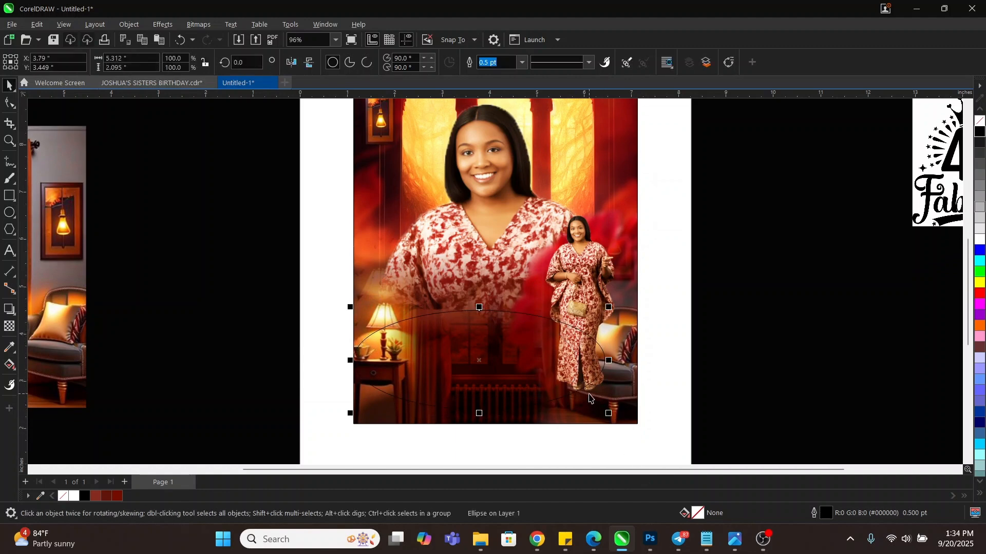
pyautogui.press('Delete')
pyautogui.click(8, 193)
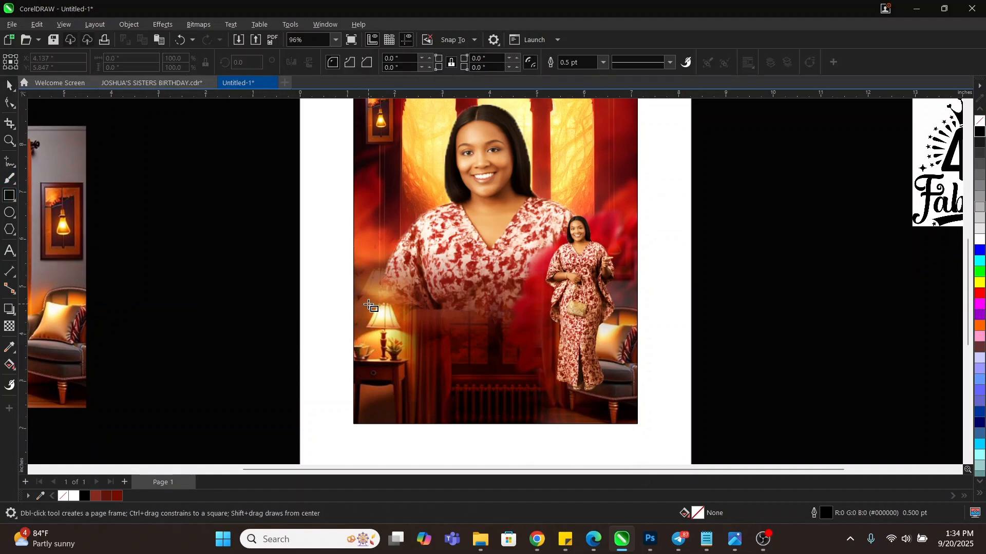
pyautogui.moveTo(354, 306); pyautogui.dragTo(637, 424)
pyautogui.press('space')
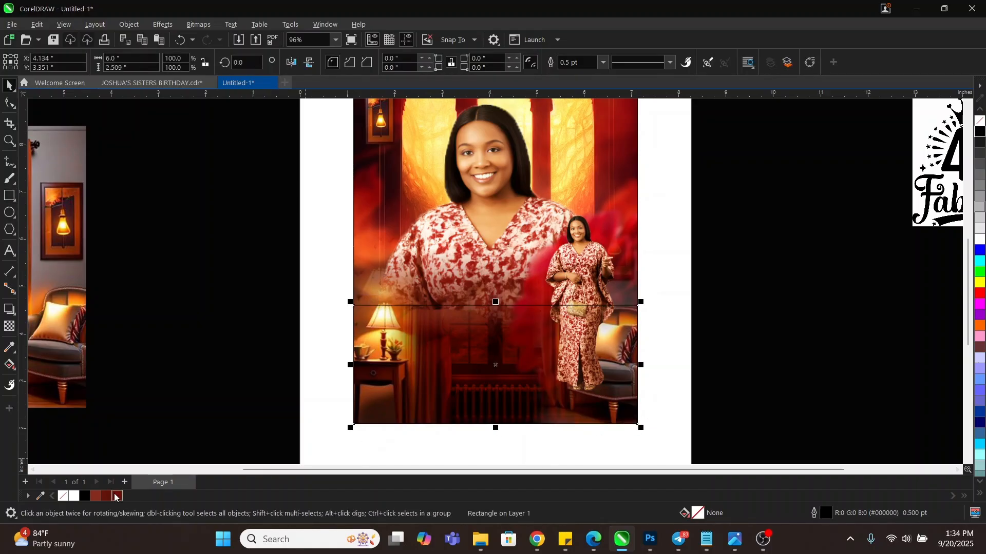
pyautogui.click(115, 497)
pyautogui.rightClick(63, 495)
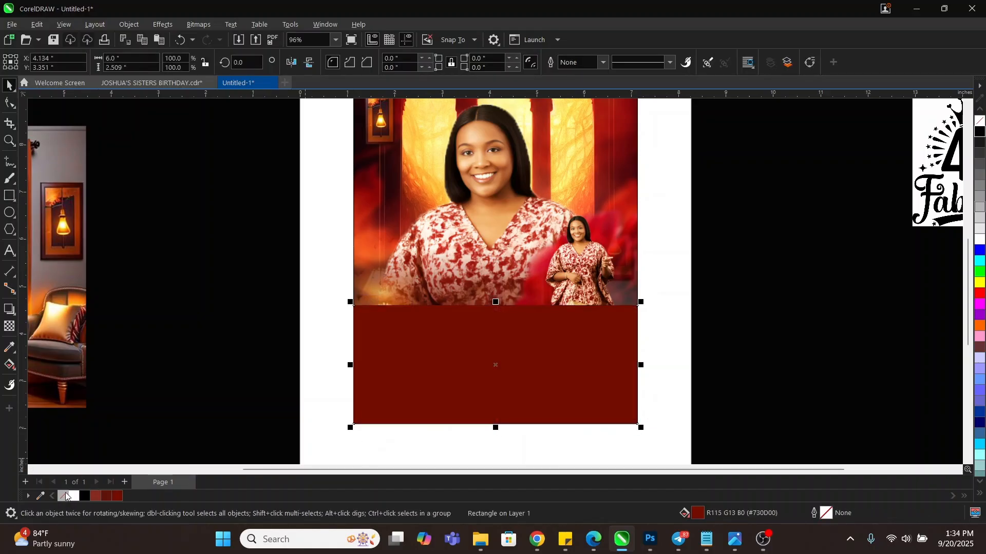
# Give the red rectangle a fountain transparency fading upward
pyautogui.click(8, 327)
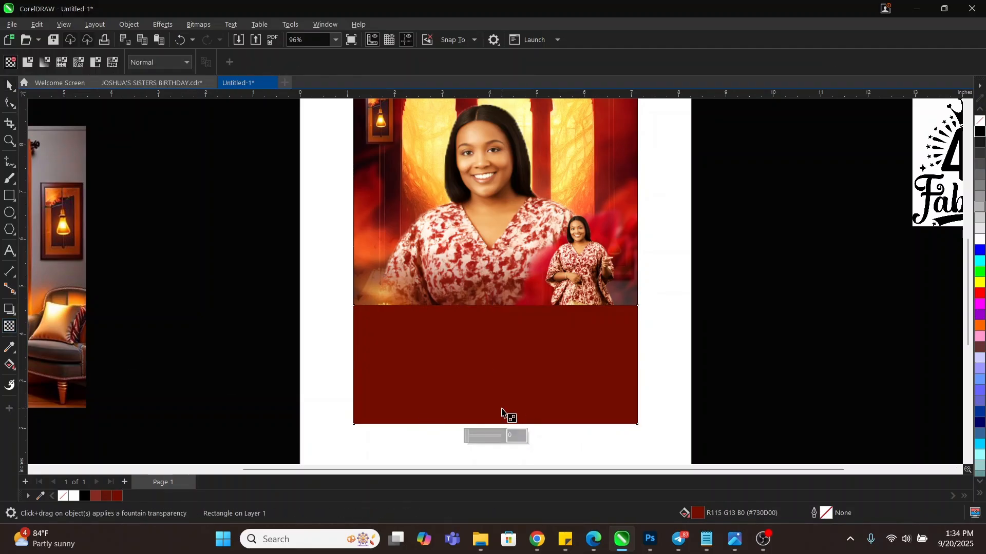
pyautogui.moveTo(492, 422); pyautogui.dragTo(491, 341)
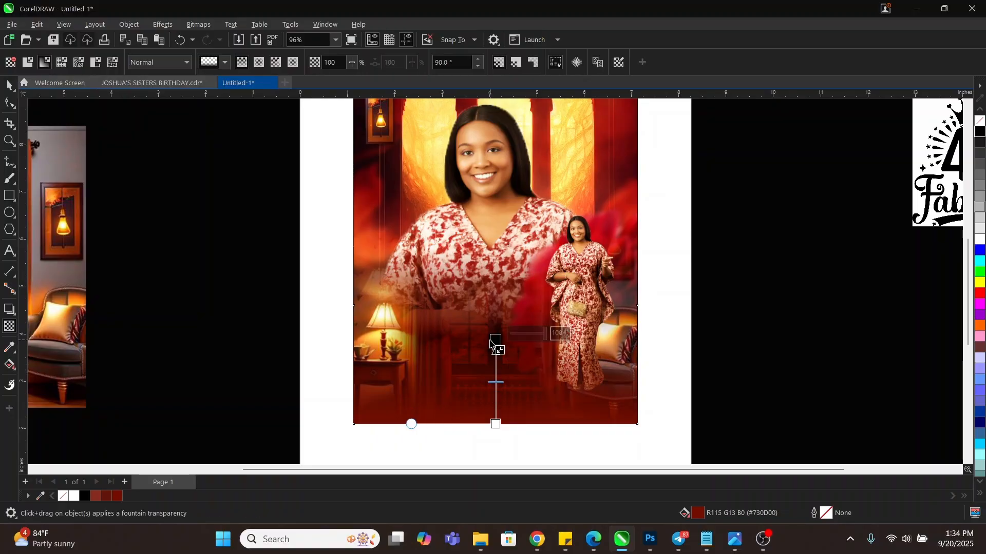
pyautogui.press('space')
pyautogui.click(675, 322)
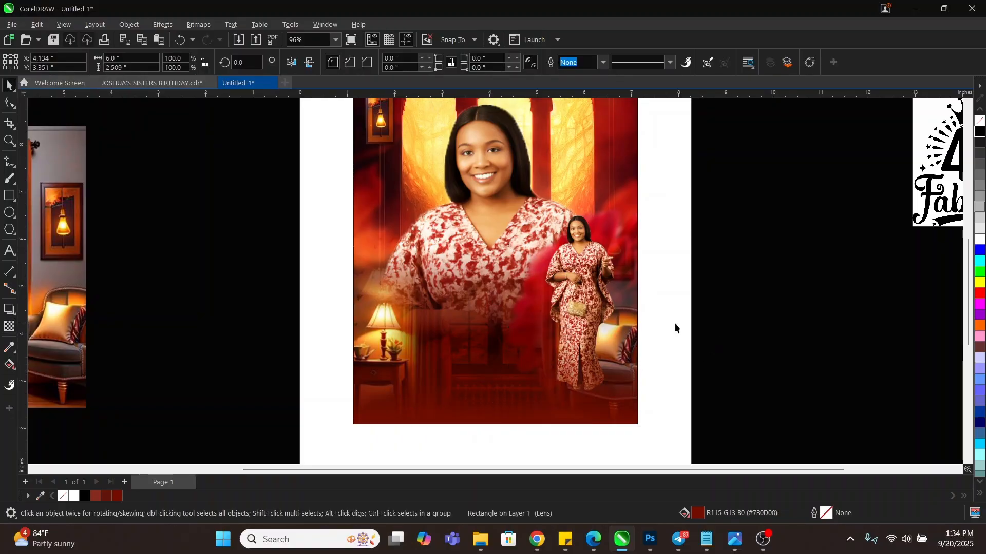
# Move the fade's top and bottom nodes upward, then deselect to view the full layout
pyautogui.click(505, 398)
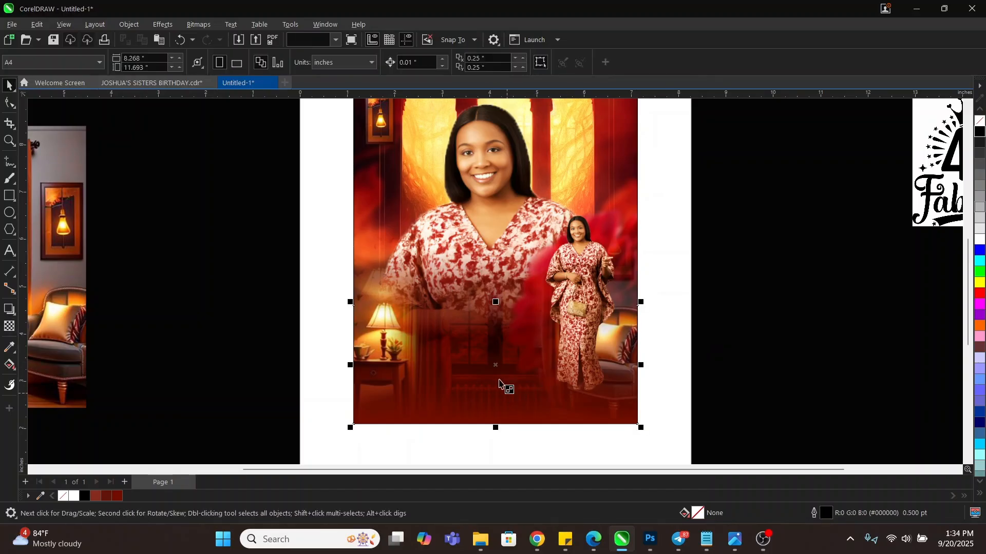
pyautogui.press('space')
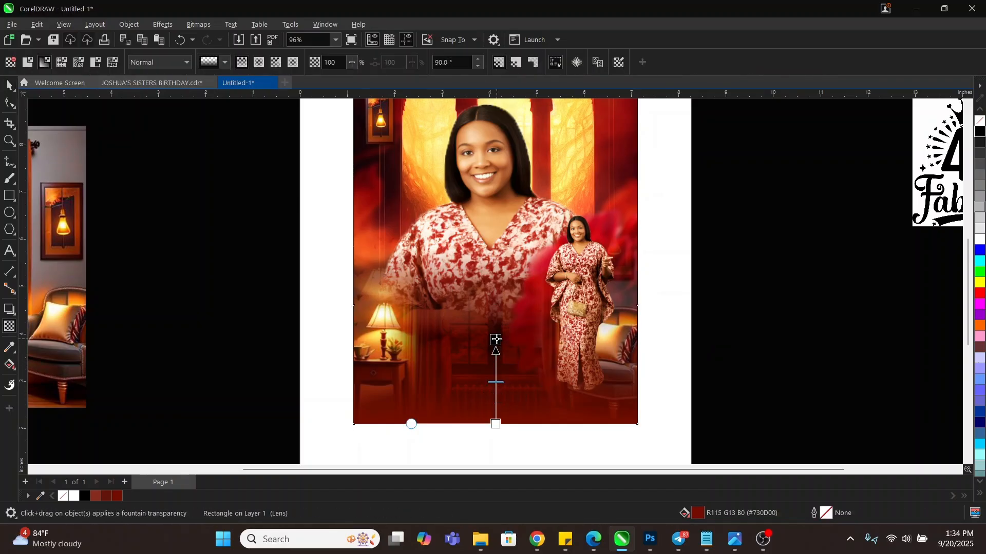
pyautogui.moveTo(495, 340); pyautogui.dragTo(495, 335)
pyautogui.moveTo(495, 424); pyautogui.dragTo(495, 412)
pyautogui.moveTo(495, 334); pyautogui.dragTo(495, 323)
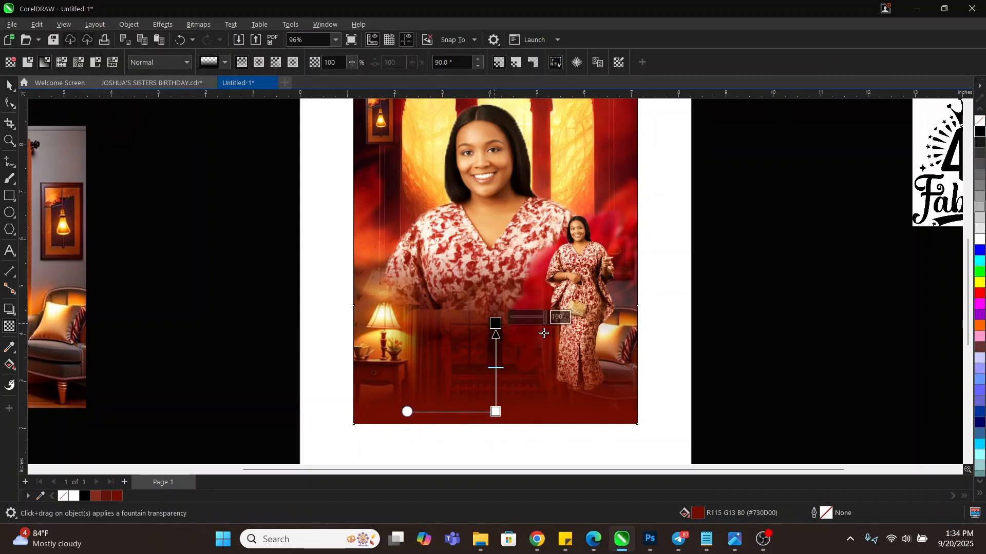
pyautogui.press('space')
pyautogui.click(670, 359)
pyautogui.scroll(-1, 671, 358)
pyautogui.press('z')
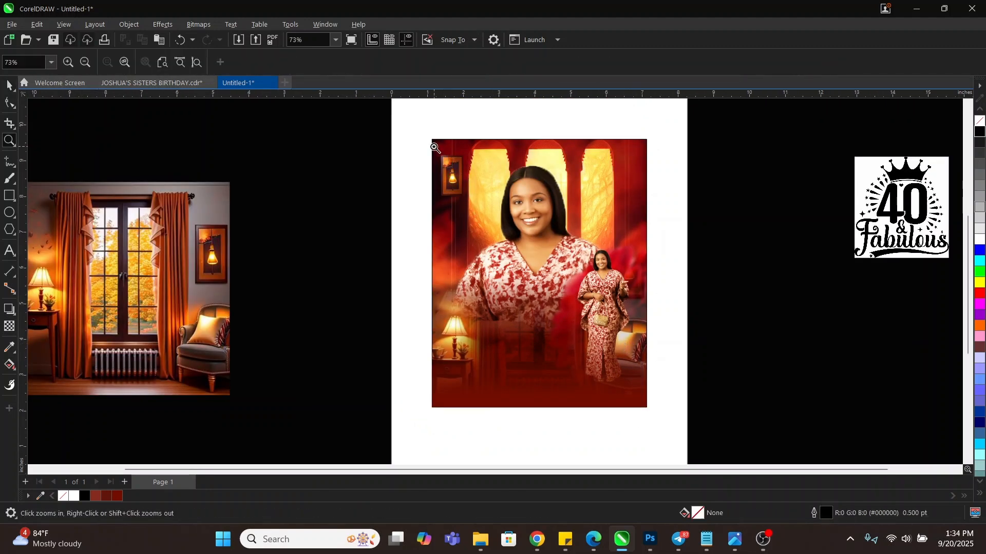
pyautogui.moveTo(430, 135); pyautogui.dragTo(650, 412)
pyautogui.press('space')
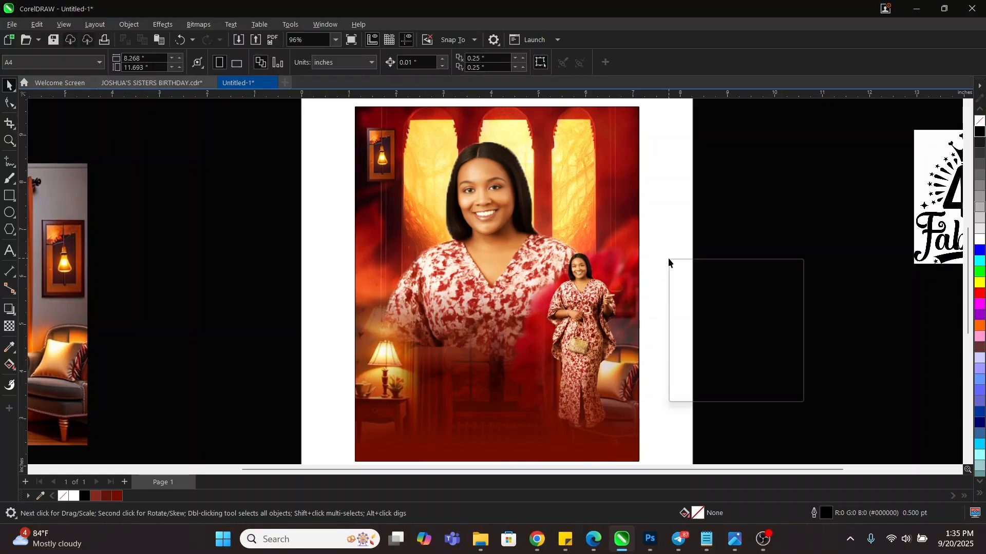
pyautogui.rightClick(667, 258)
pyautogui.click(698, 268)
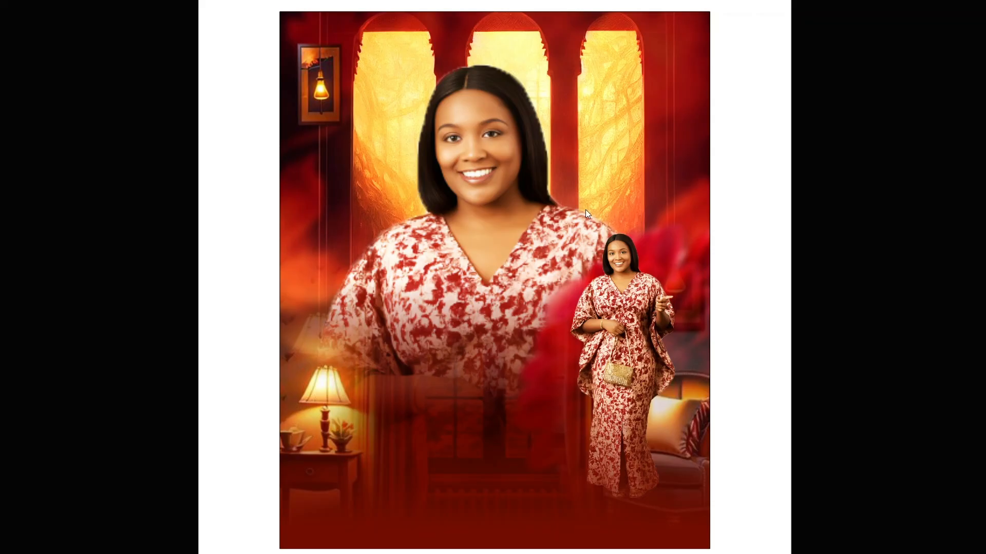
pyautogui.press('Escape')
pyautogui.scroll(-2, 635, 269)
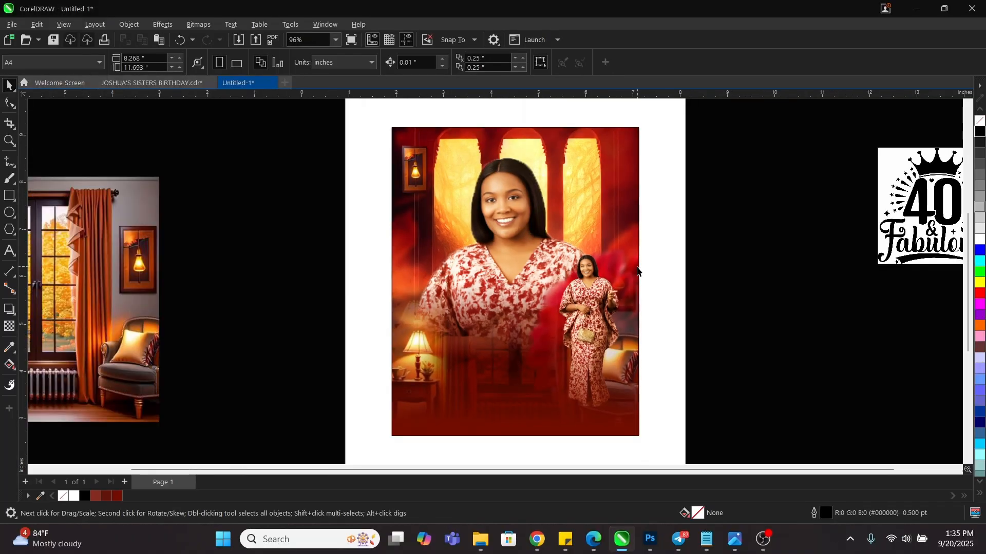
pyautogui.scroll(2, 557, 314)
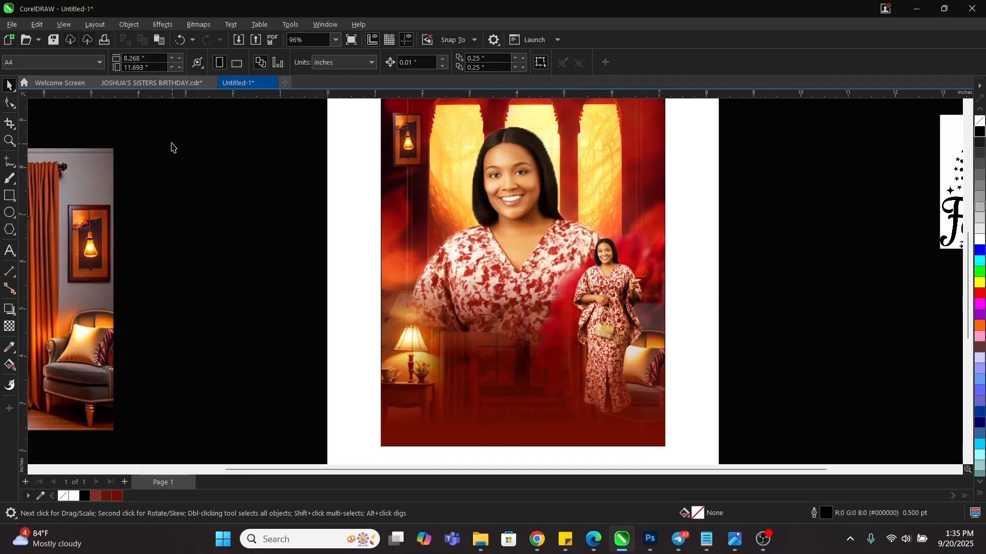
# In Notepad, select the wording from HAPPY BIRTHDAY to the 40-years line, then return to CorelDRAW
pyautogui.click(706, 539)
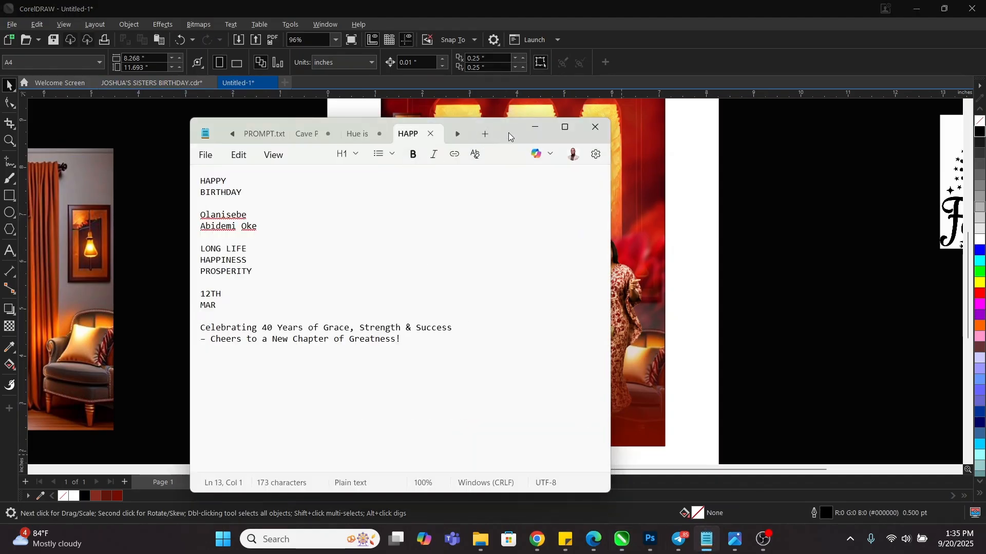
pyautogui.moveTo(508, 132); pyautogui.dragTo(871, 127)
pyautogui.moveTo(630, 216); pyautogui.dragTo(557, 172)
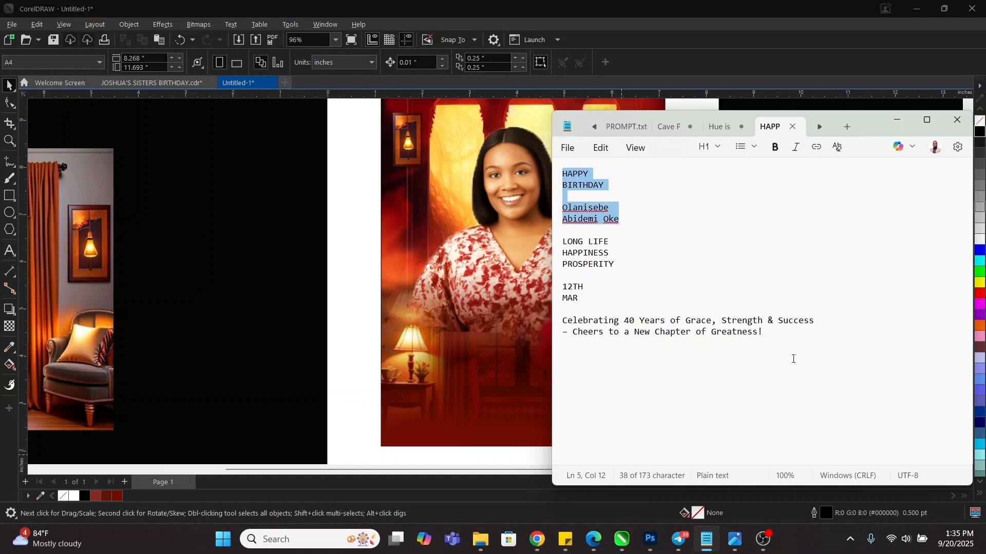
pyautogui.moveTo(793, 359); pyautogui.dragTo(570, 165)
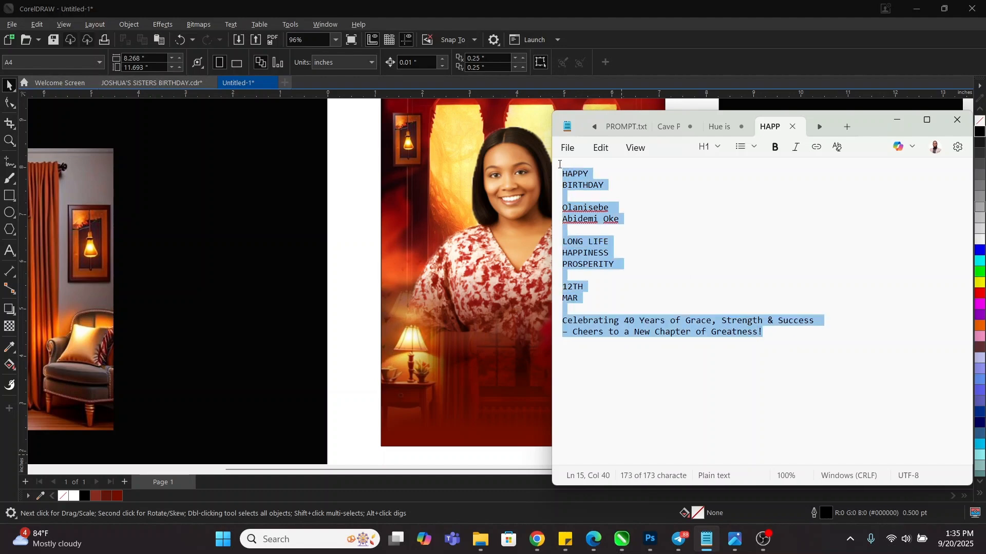
pyautogui.click(222, 240)
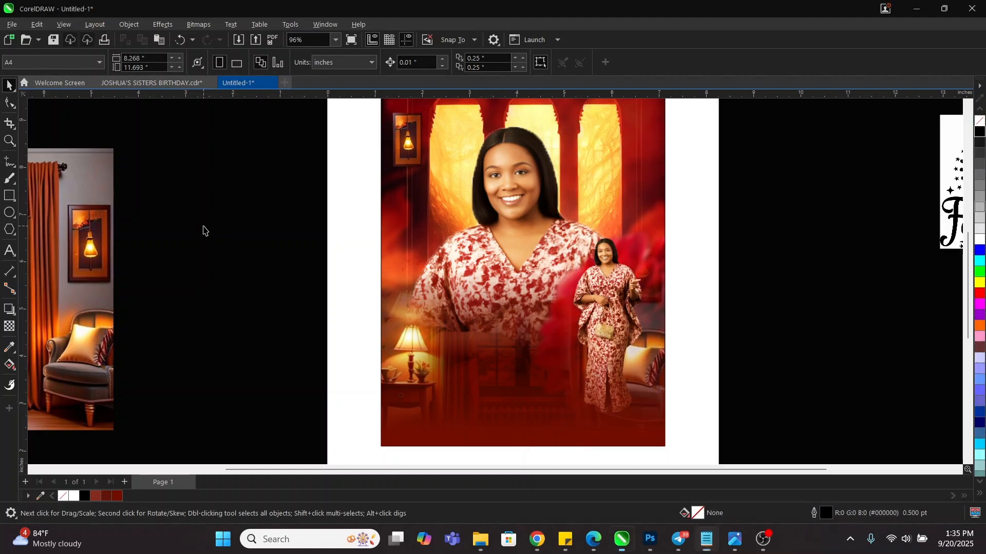
# Paste the flyer wording into a new paragraph frame beside the page and colour it white
pyautogui.click(9, 251)
pyautogui.moveTo(149, 166); pyautogui.dragTo(308, 395)
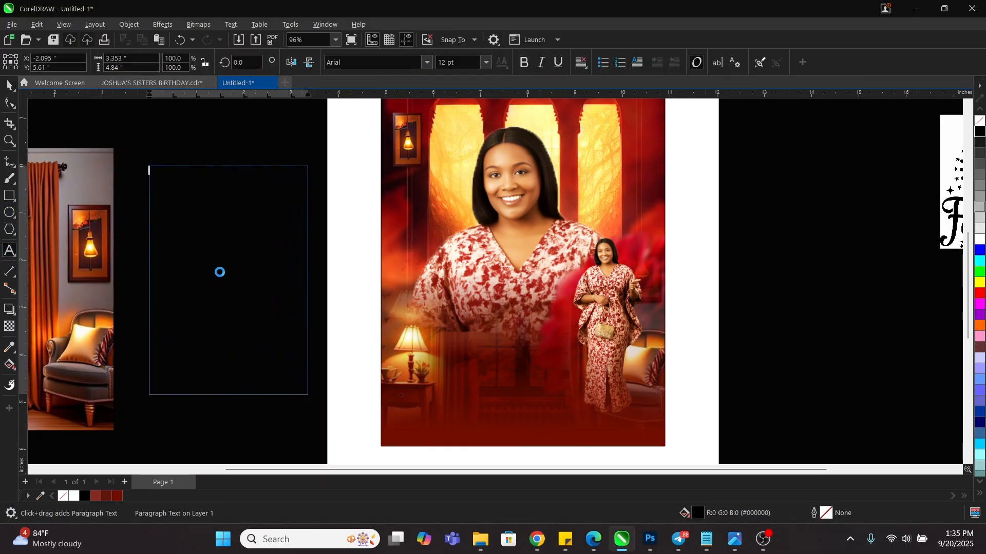
pyautogui.hotkey('ctrl', 'a')
pyautogui.click(73, 497)
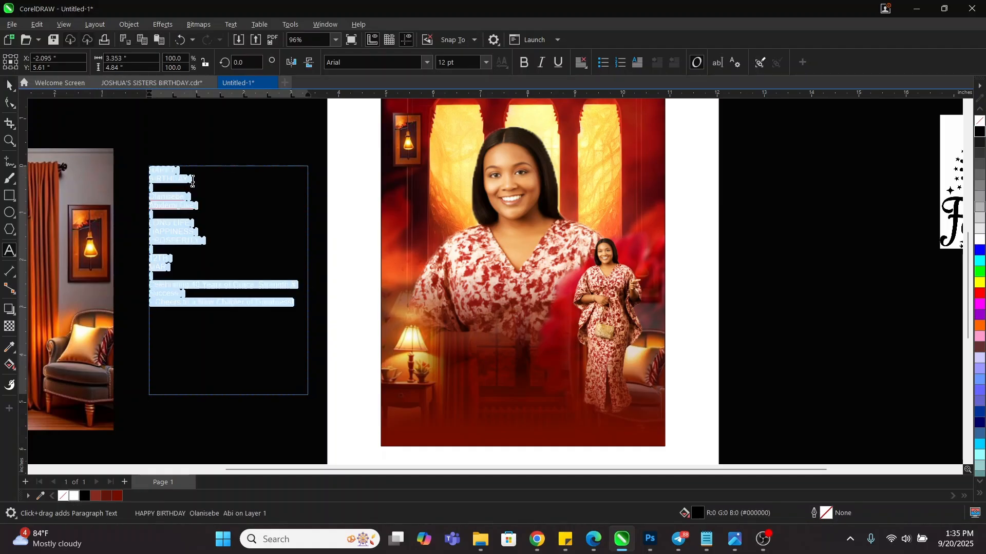
pyautogui.click(199, 122)
pyautogui.hotkey('ctrl', 'space')
# Move the HAPPY BIRTHDAY and name lines out of the frame onto the photo
pyautogui.tripleClick(179, 206)
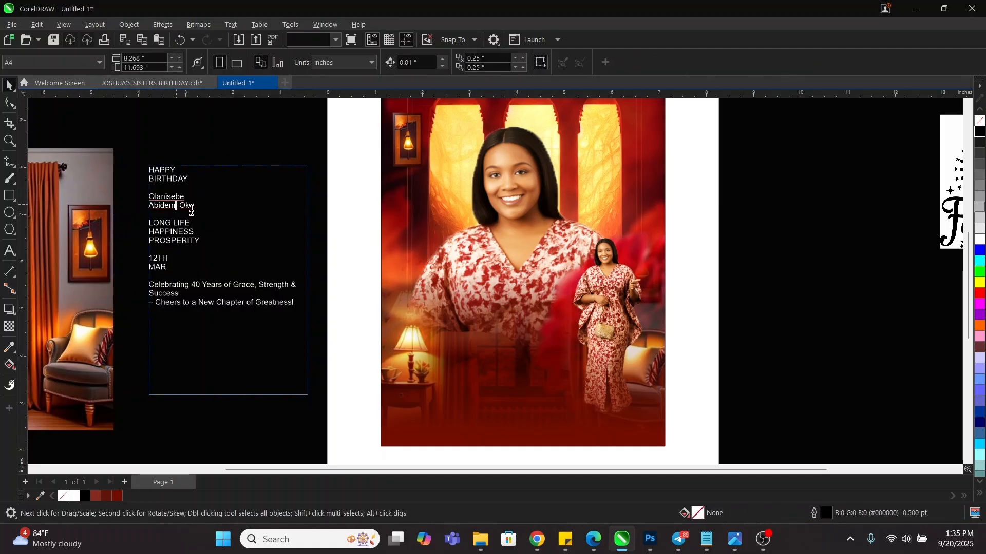
pyautogui.moveTo(180, 191); pyautogui.dragTo(142, 168)
pyautogui.hotkey('ctrl', 'c')
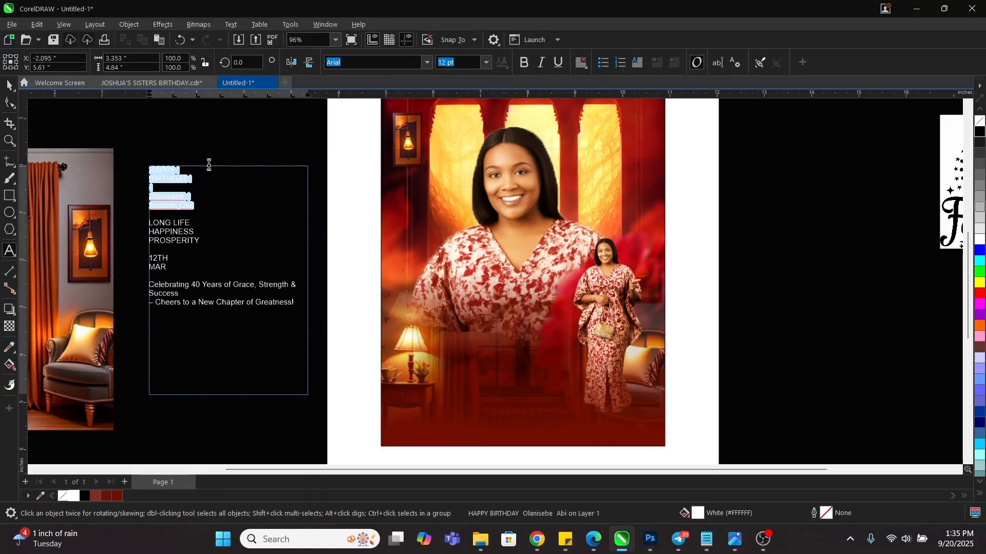
pyautogui.press('Delete')
pyautogui.click(436, 311)
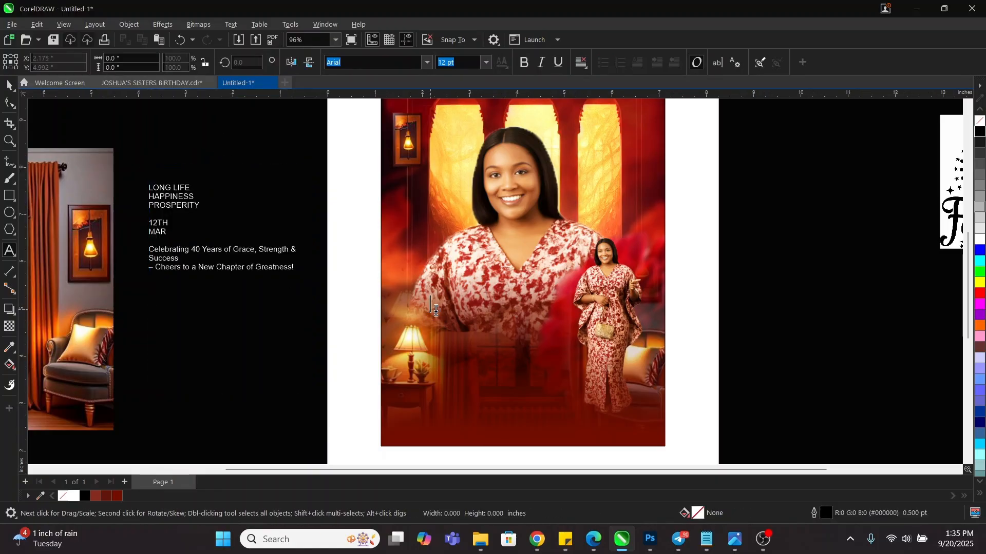
pyautogui.hotkey('ctrl', 'v')
pyautogui.hotkey('ctrl', 'space')
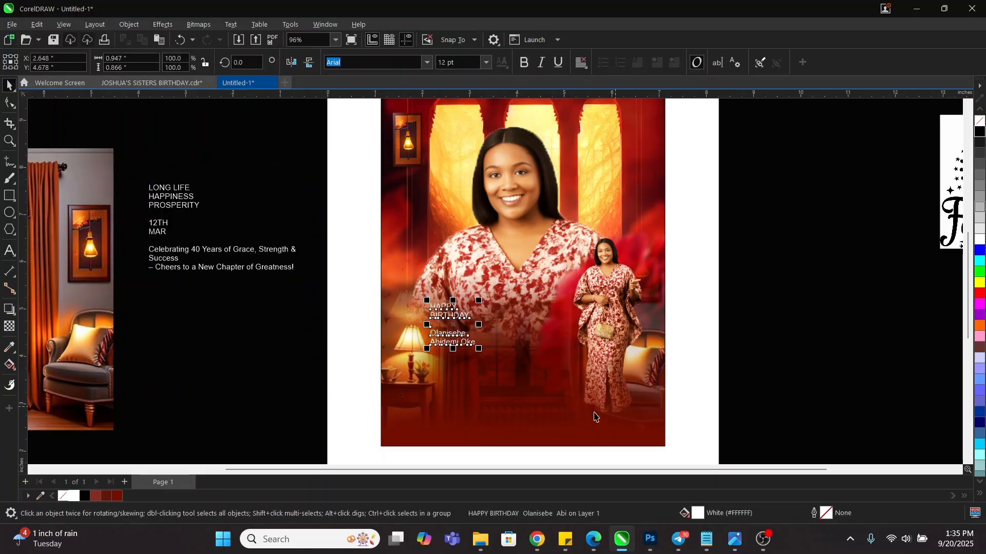
# Place the red overlay rectangle and photo inside the photo frame
pyautogui.click(595, 417)
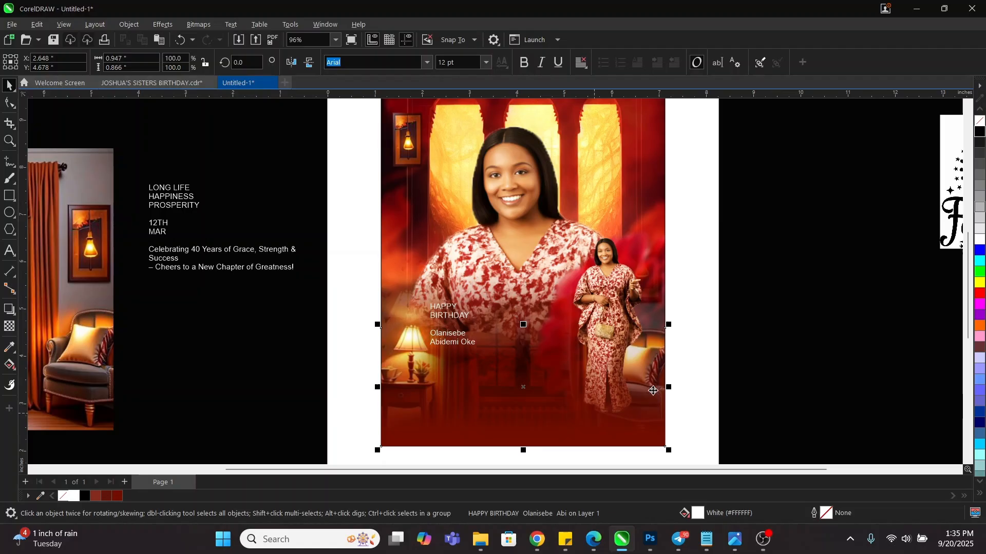
pyautogui.keyDown('shift'); pyautogui.click(609, 261); pyautogui.keyUp('shift')
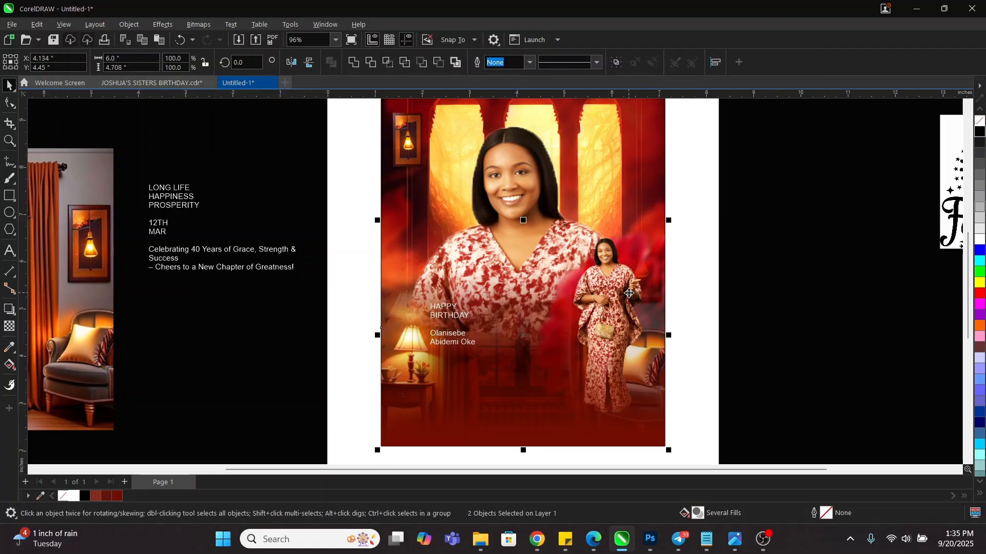
pyautogui.moveTo(629, 293); pyautogui.dragTo(583, 336)
pyautogui.click(649, 343)
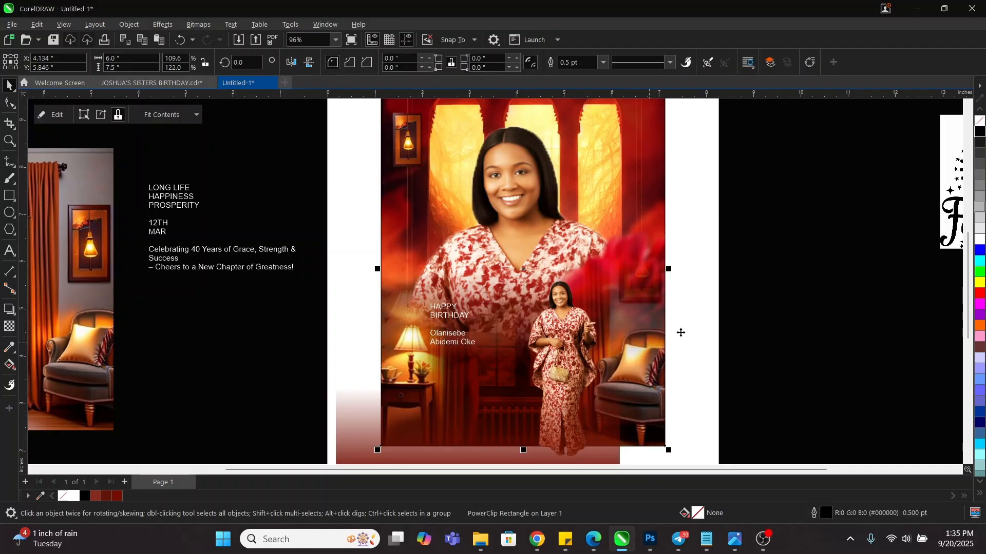
pyautogui.hotkey('ctrl', 'z')
pyautogui.rightClick(608, 277)
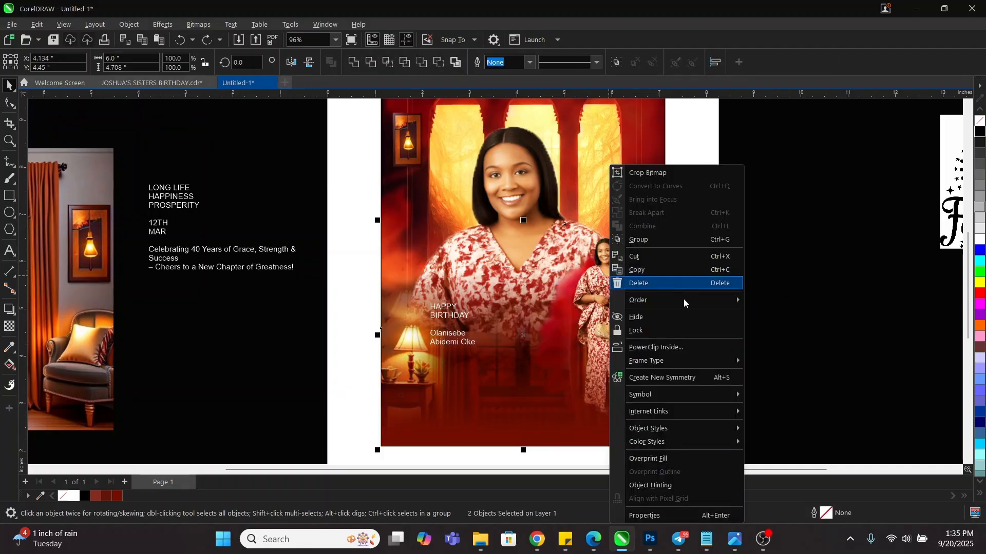
pyautogui.click(654, 348)
pyautogui.click(596, 154)
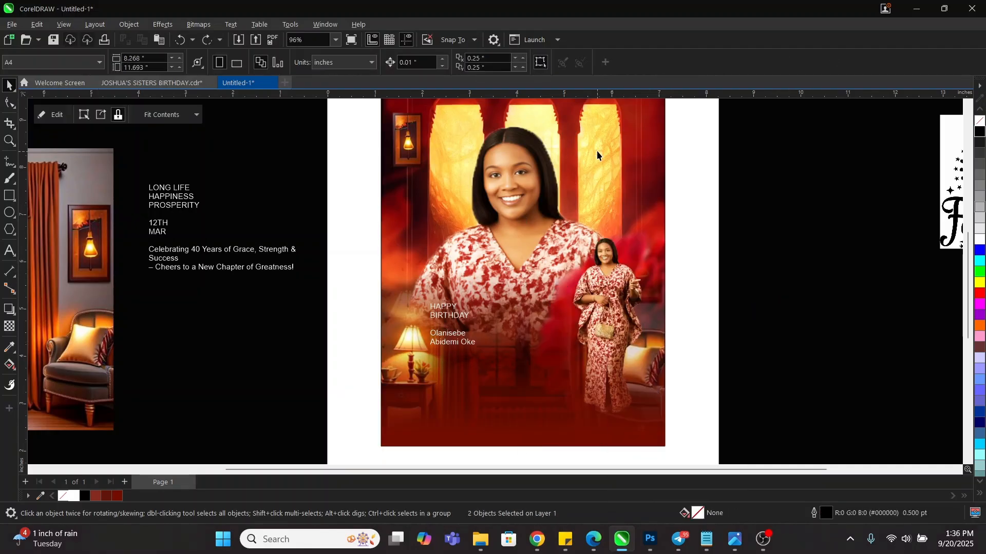
# Enlarge HAPPY BIRTHDAY and paste the two name lines as separate text on the photo
pyautogui.click(455, 336)
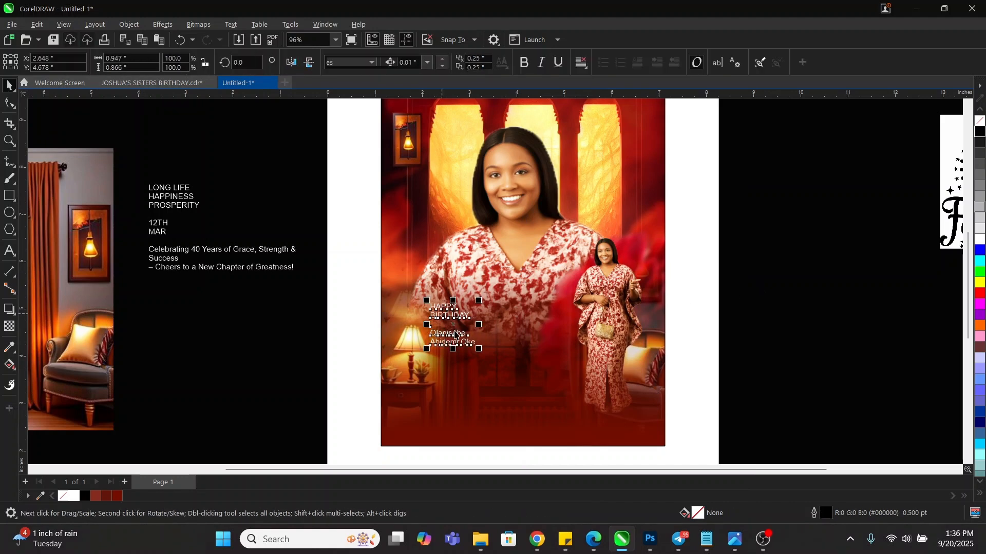
pyautogui.doubleClick(454, 336)
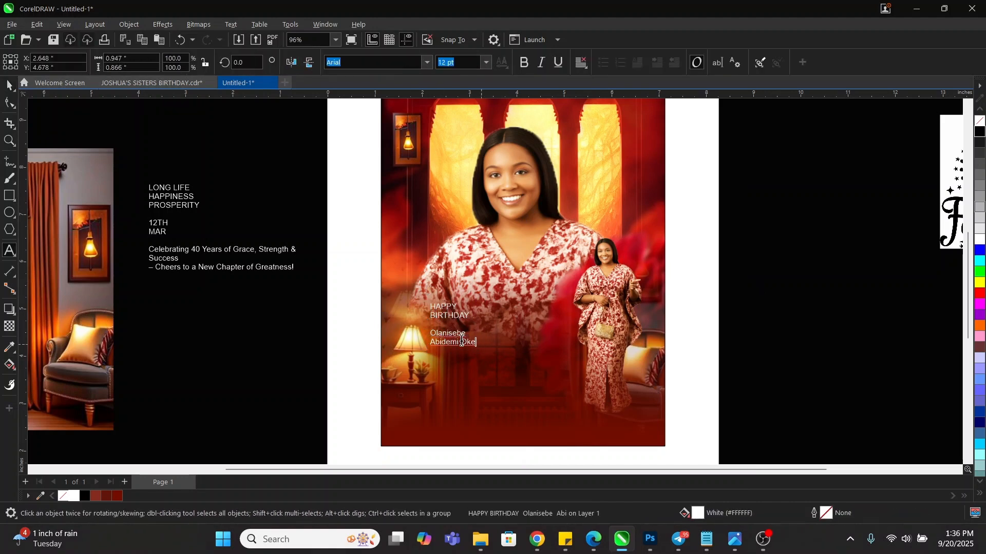
pyautogui.moveTo(477, 343); pyautogui.dragTo(428, 329)
pyautogui.moveTo(470, 314); pyautogui.dragTo(522, 285)
pyautogui.press('F8')
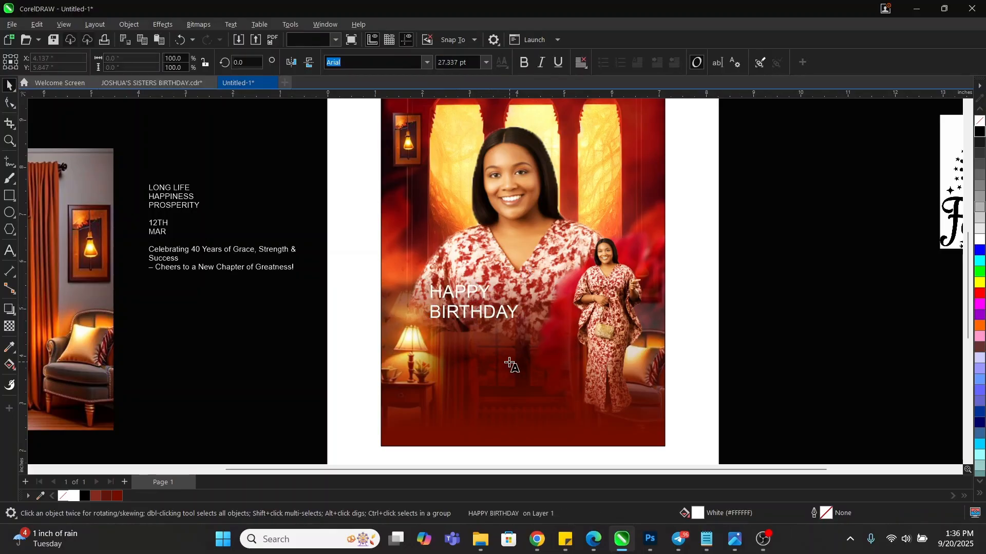
pyautogui.click(510, 363)
pyautogui.hotkey('ctrl', 'space')
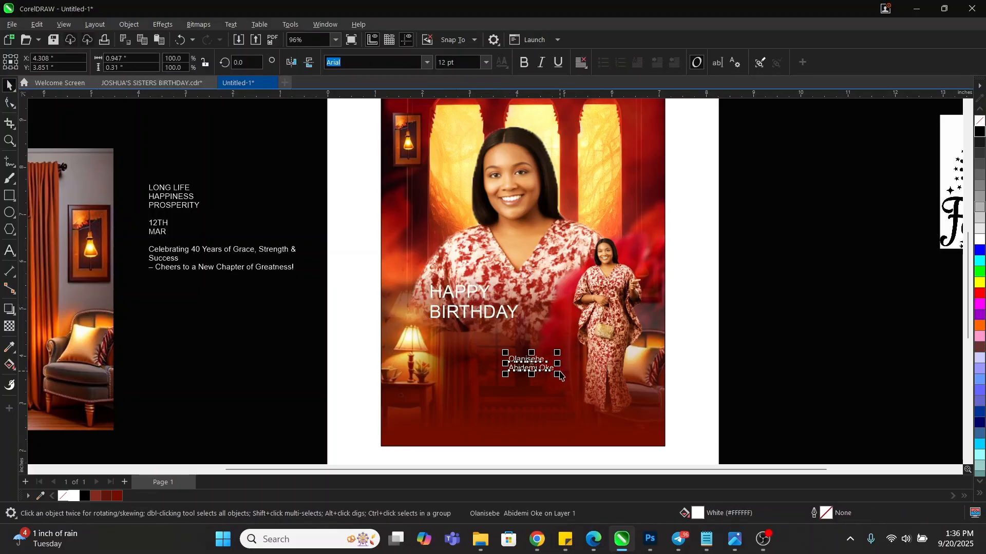
# Break apart the name lines, enlarge the first name, and set it in Amsterdam script
pyautogui.hotkey('ctrl', 'k')
pyautogui.click(556, 382)
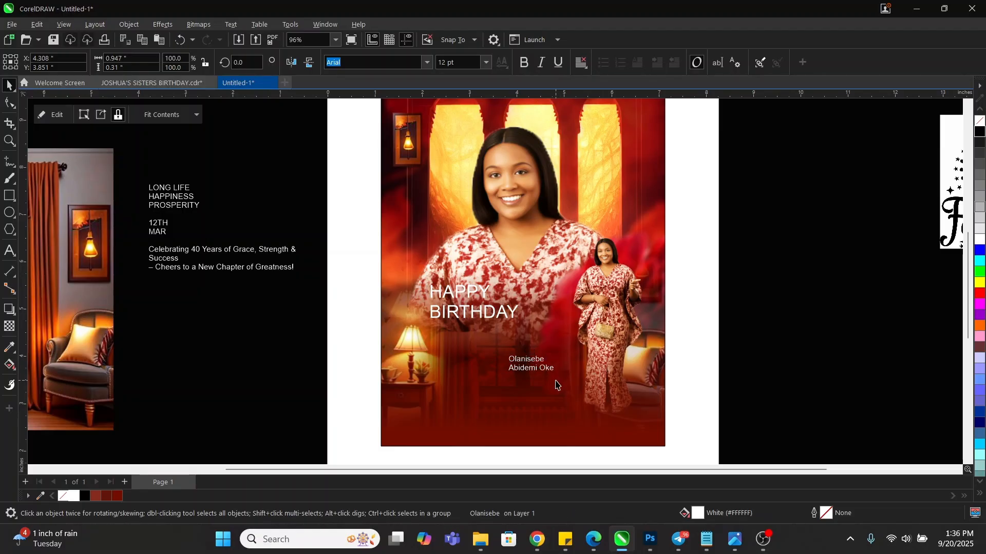
pyautogui.click(538, 359)
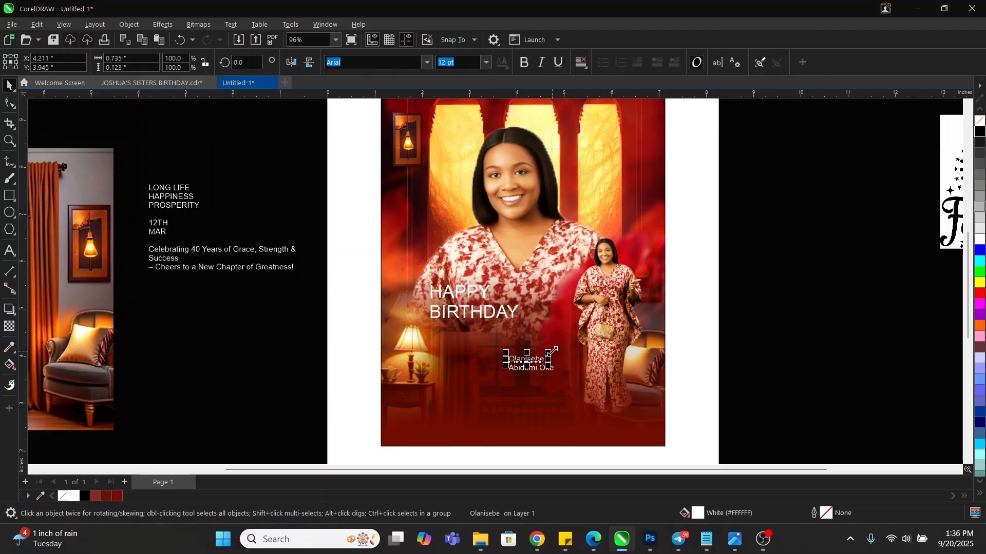
pyautogui.moveTo(551, 352); pyautogui.dragTo(638, 338)
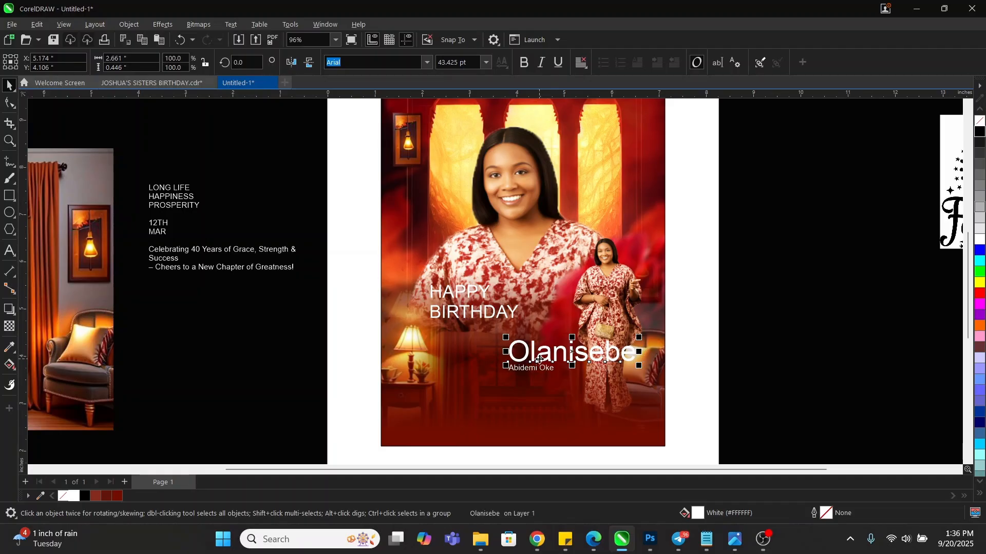
pyautogui.moveTo(540, 359); pyautogui.dragTo(508, 359)
pyautogui.click(374, 62)
pyautogui.write('a')
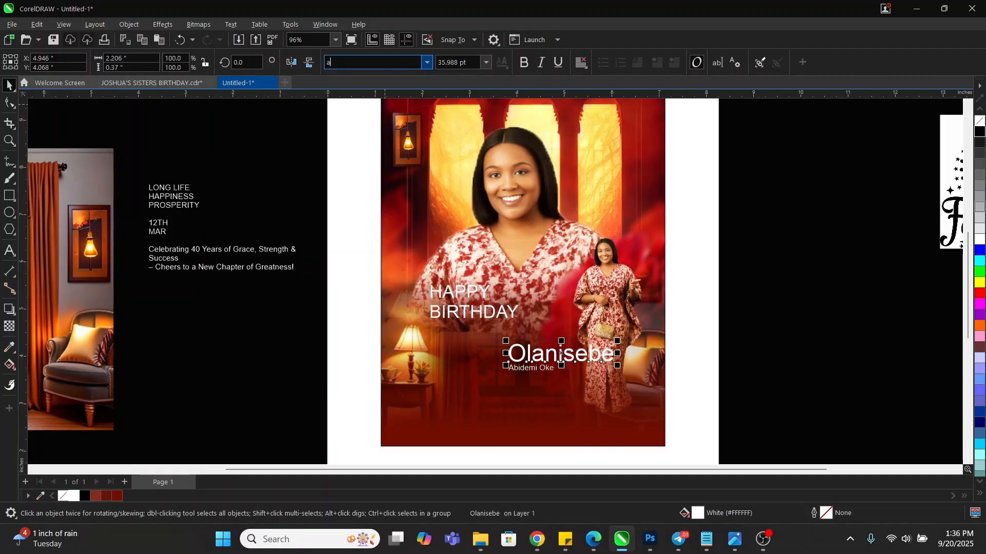
pyautogui.write('mt')
pyautogui.press('BackSpace')
pyautogui.press('BackSpace')
pyautogui.press('BackSpace')
pyautogui.write('ms')
pyautogui.press('Return')
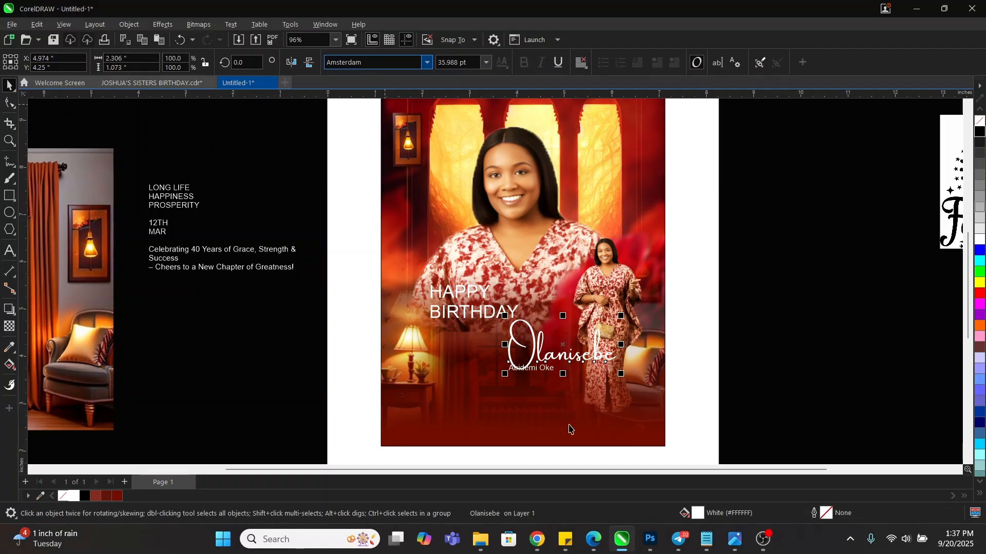
# Centre the first name on the photo, enlarge it to 55 pt, and place the second name line beneath
pyautogui.keyDown('shift'); pyautogui.click(579, 433); pyautogui.keyUp('shift')
pyautogui.press('c')
pyautogui.click(735, 364)
pyautogui.click(568, 362)
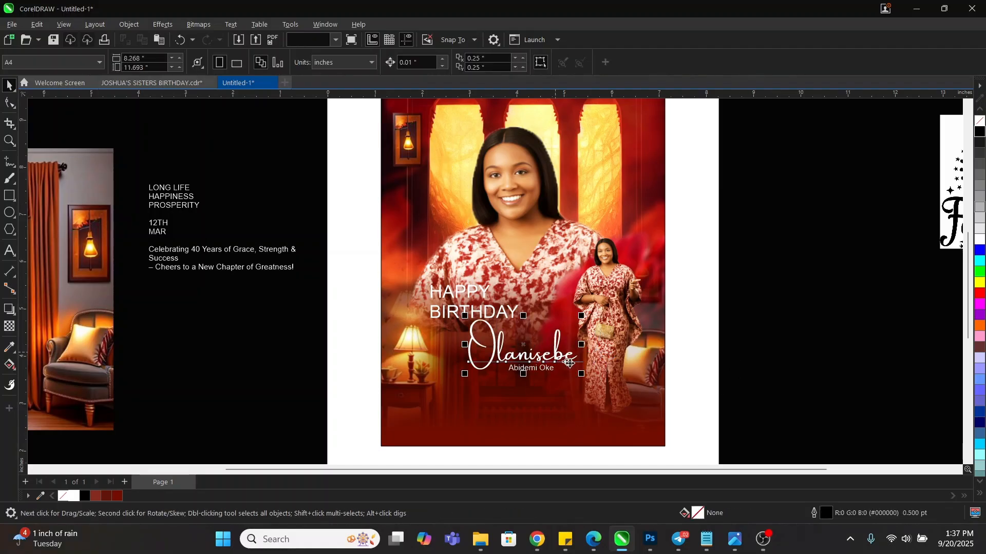
pyautogui.moveTo(581, 374); pyautogui.dragTo(610, 396)
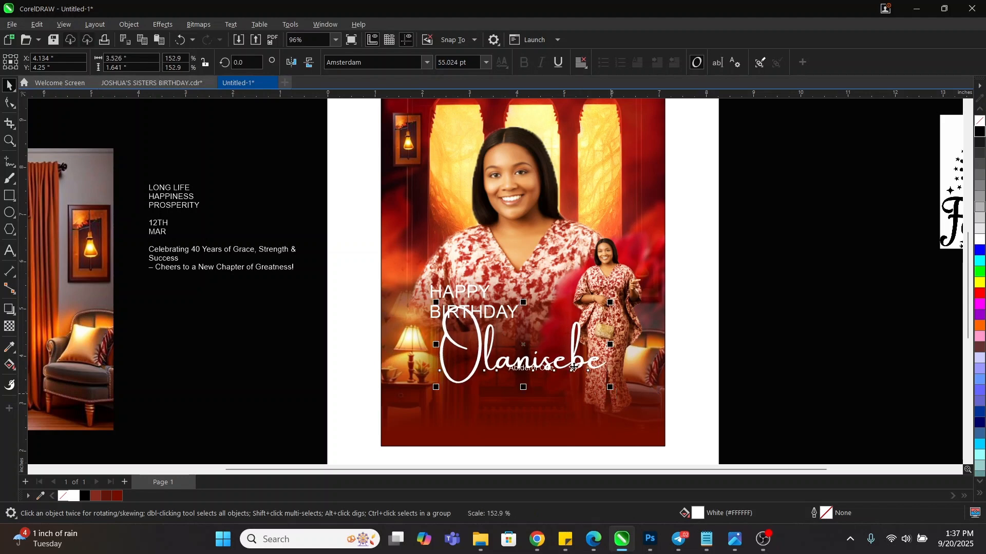
pyautogui.click(715, 387)
pyautogui.press('z')
pyautogui.moveTo(323, 301); pyautogui.dragTo(669, 445)
pyautogui.press('space')
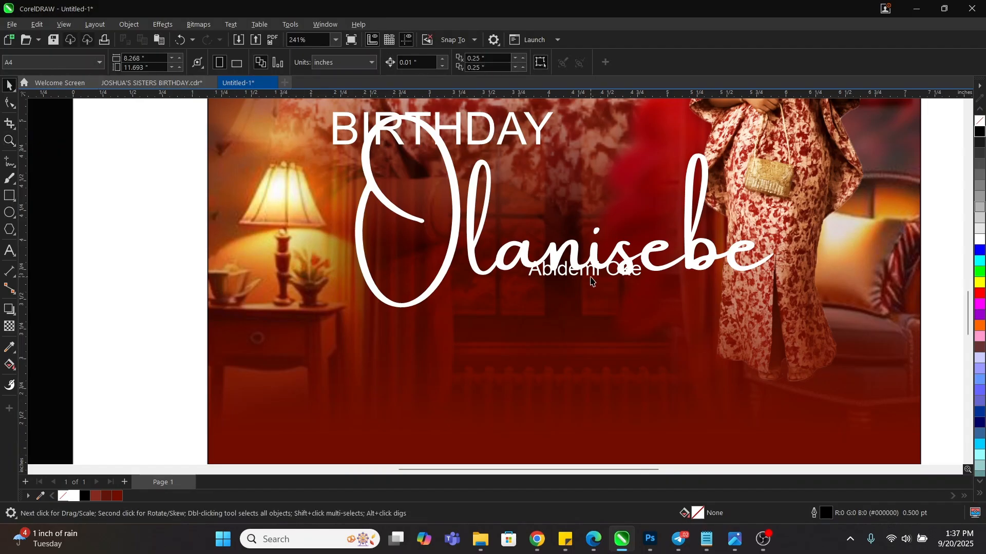
pyautogui.moveTo(591, 280); pyautogui.dragTo(686, 314)
# Change the second name line to all capitals and position it under the script name
pyautogui.doubleClick(655, 297)
pyautogui.hotkey('ctrl', 'a')
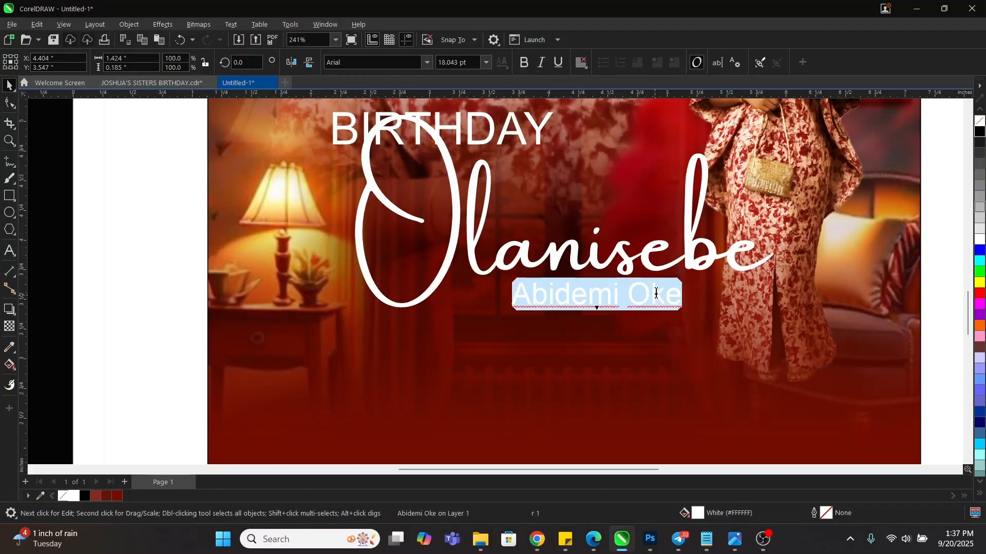
pyautogui.rightClick(655, 297)
pyautogui.moveTo(719, 341)
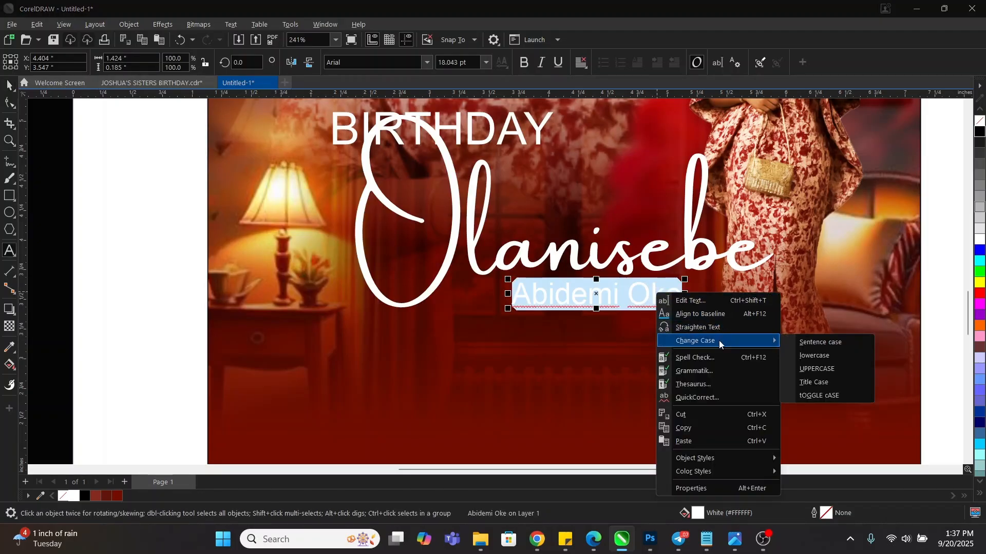
pyautogui.click(815, 370)
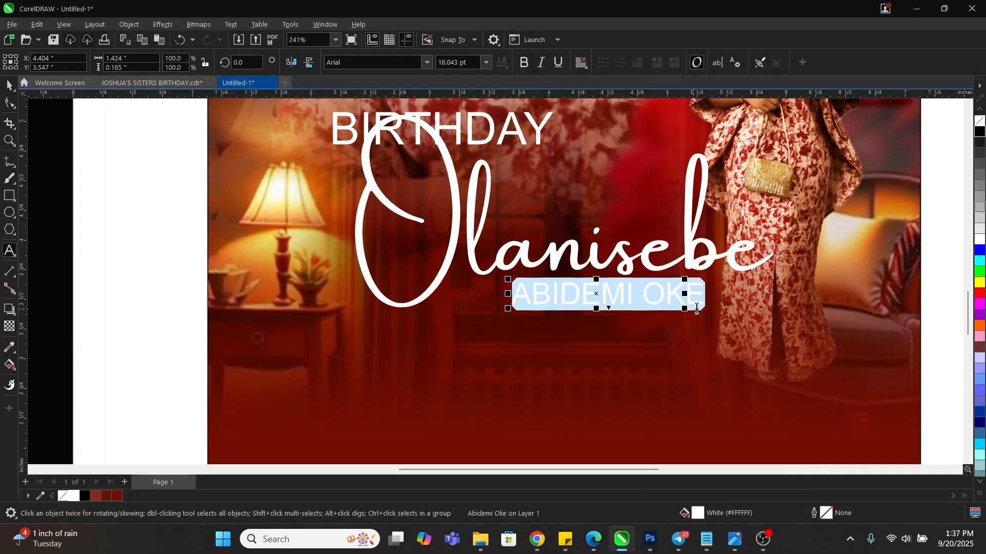
pyautogui.hotkey('ctrl', 'space')
pyautogui.moveTo(675, 293); pyautogui.dragTo(639, 296)
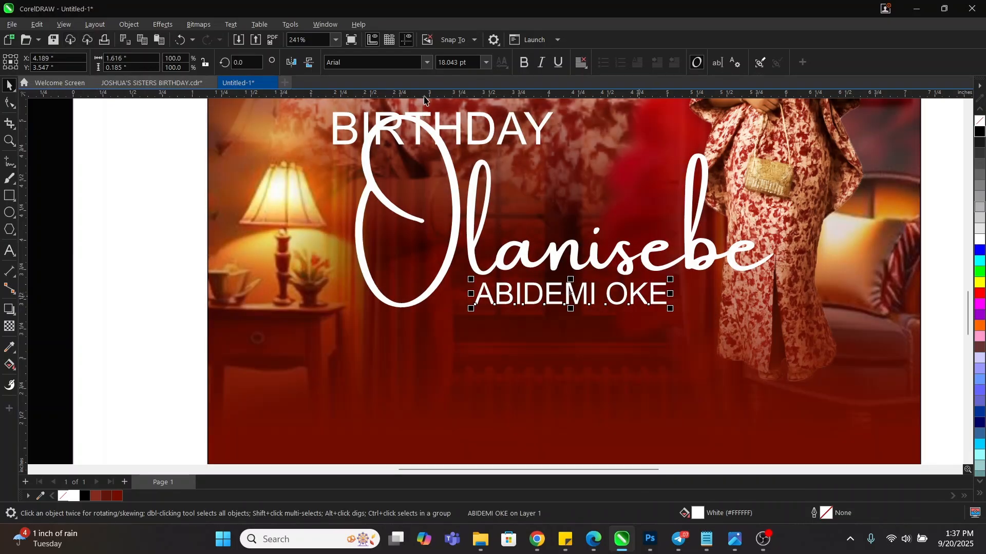
# Set the name line in Mazzard H ExtraBold and nudge it slightly lower
pyautogui.click(344, 61)
pyautogui.write('mazzard H')
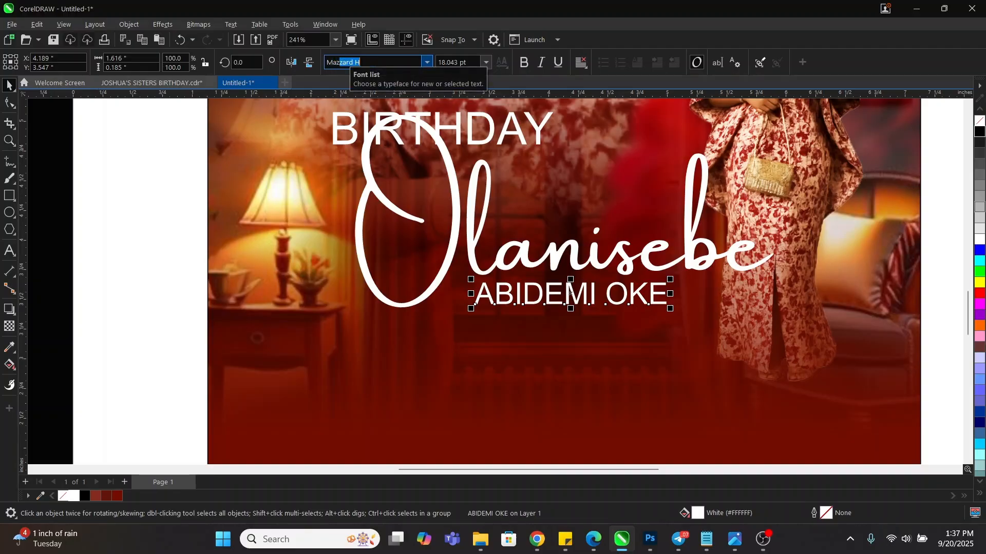
pyautogui.press('Return')
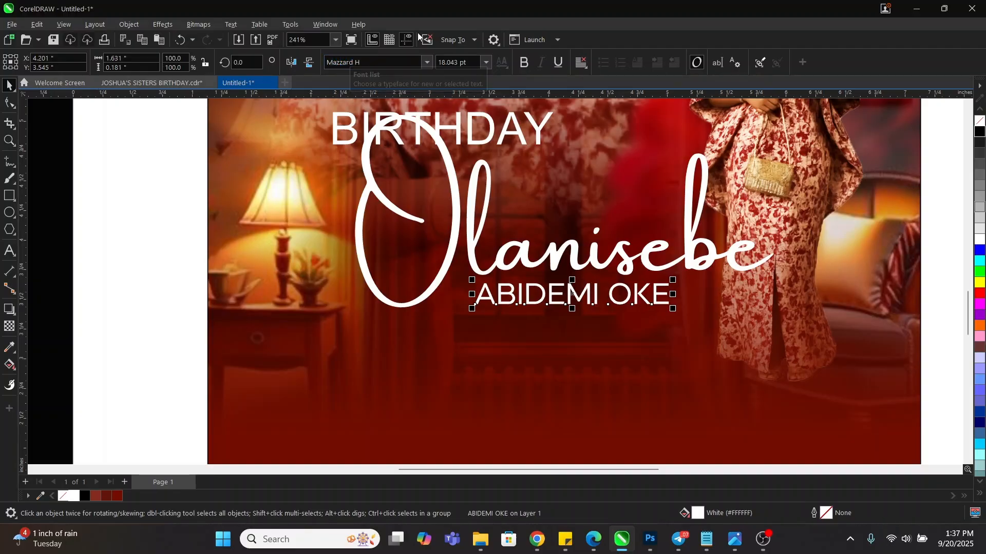
pyautogui.click(428, 63)
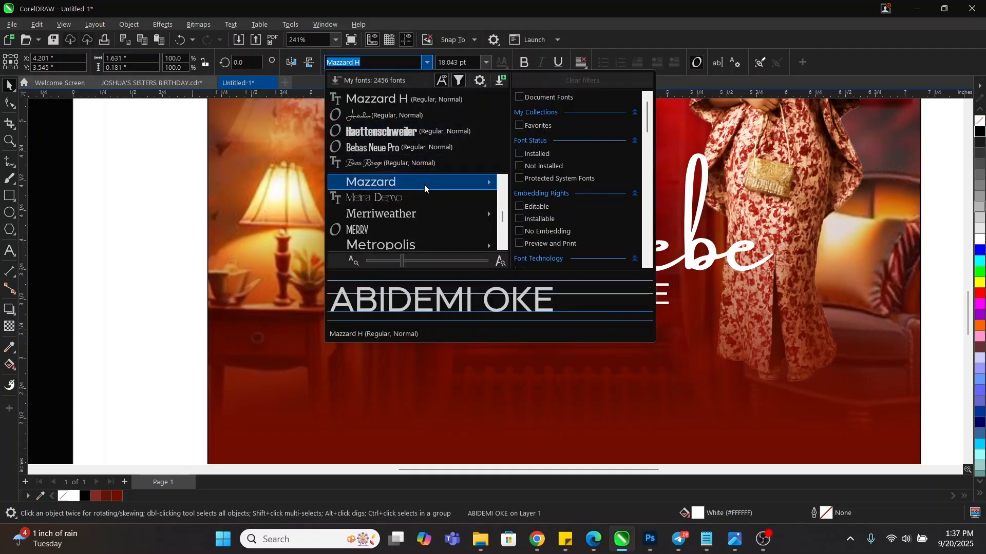
pyautogui.moveTo(425, 186)
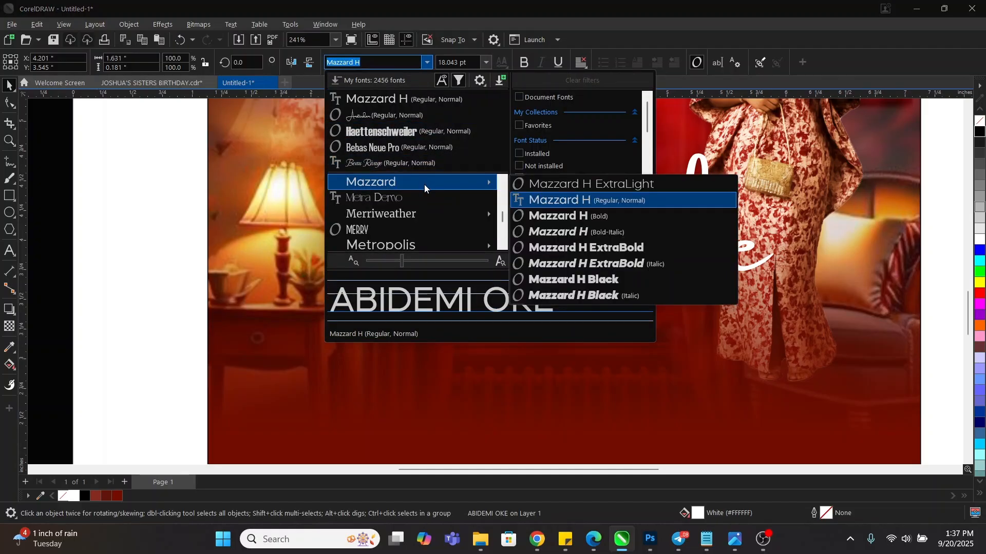
pyautogui.click(598, 249)
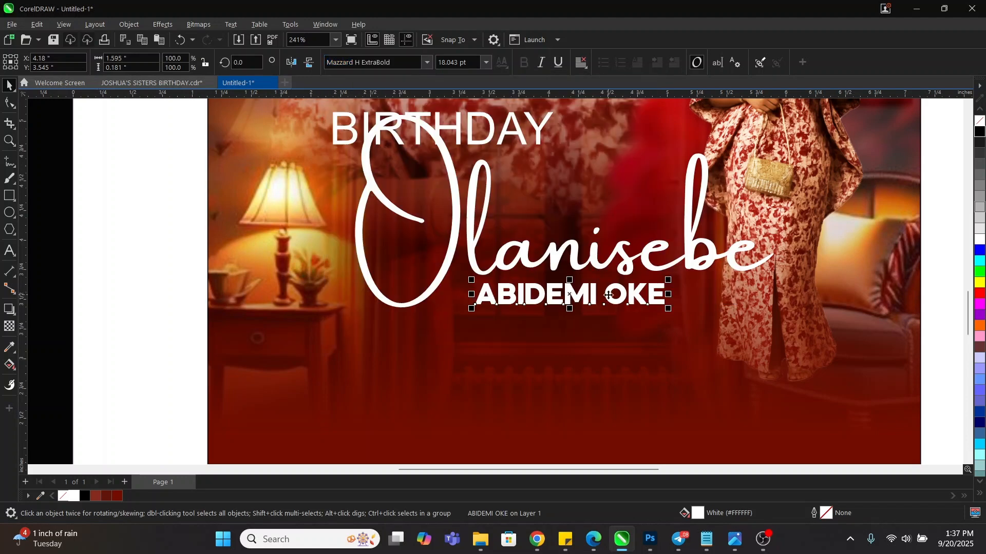
pyautogui.moveTo(608, 294); pyautogui.dragTo(610, 297)
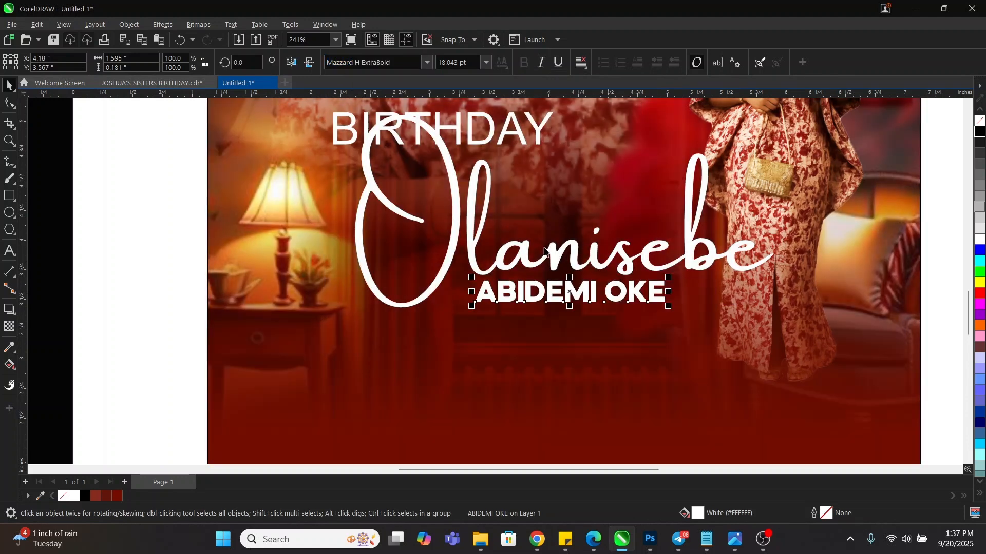
pyautogui.scroll(-2, 513, 247)
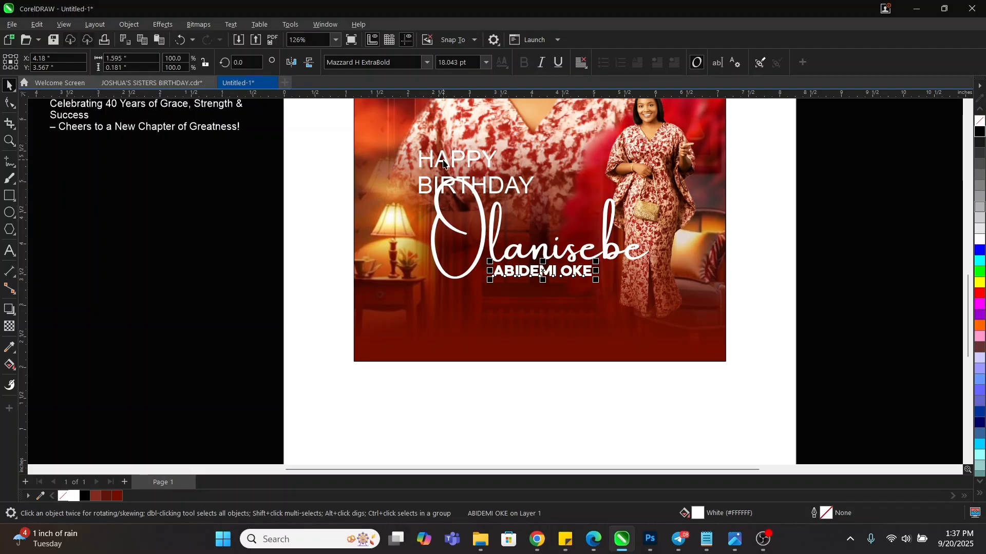
# Shrink HAPPY BIRTHDAY, centre-align its lines, and centre it over the script name
pyautogui.moveTo(440, 155); pyautogui.dragTo(536, 205)
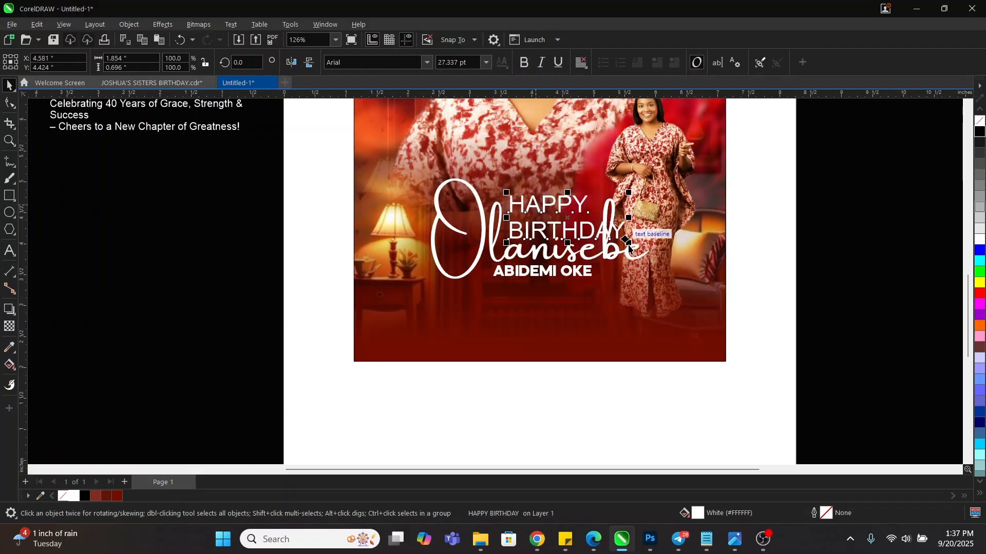
pyautogui.moveTo(628, 242); pyautogui.dragTo(572, 230)
pyautogui.doubleClick(573, 226)
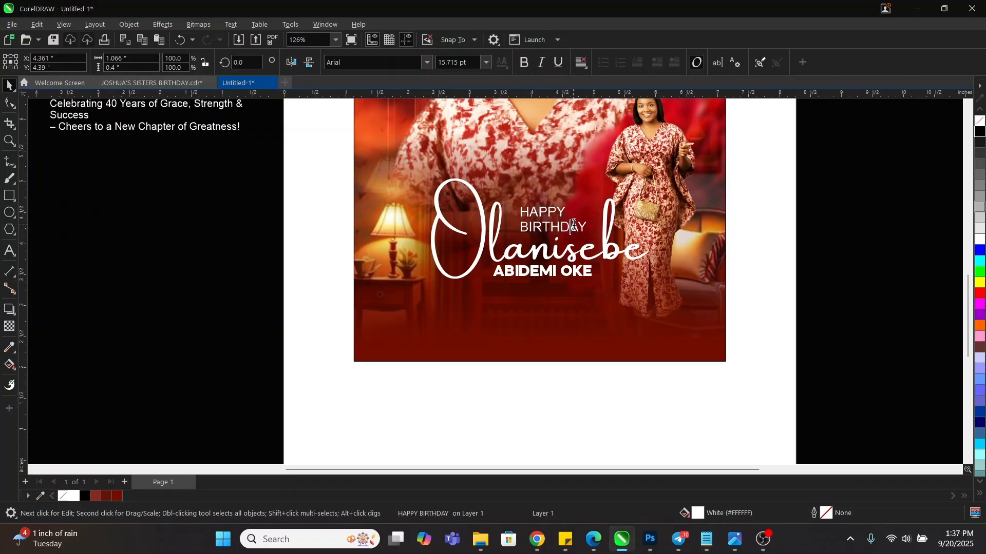
pyautogui.hotkey('ctrl', 'a')
pyautogui.hotkey('ctrl', 'e')
pyautogui.hotkey('ctrl', 'space')
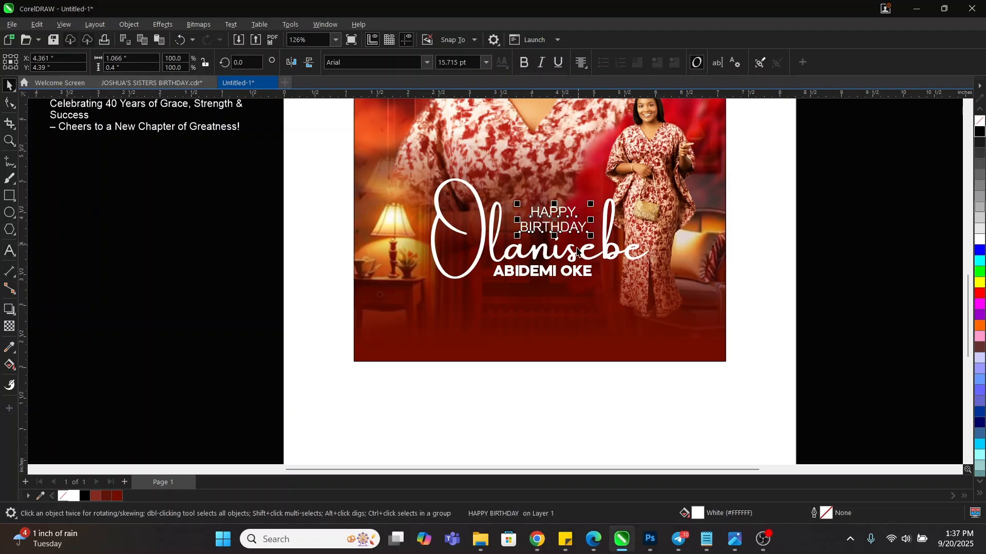
pyautogui.keyDown('shift'); pyautogui.click(571, 252); pyautogui.keyUp('shift')
pyautogui.press('c')
# Centre HAPPY BIRTHDAY above the name line and shift both text lines slightly right
pyautogui.click(744, 254)
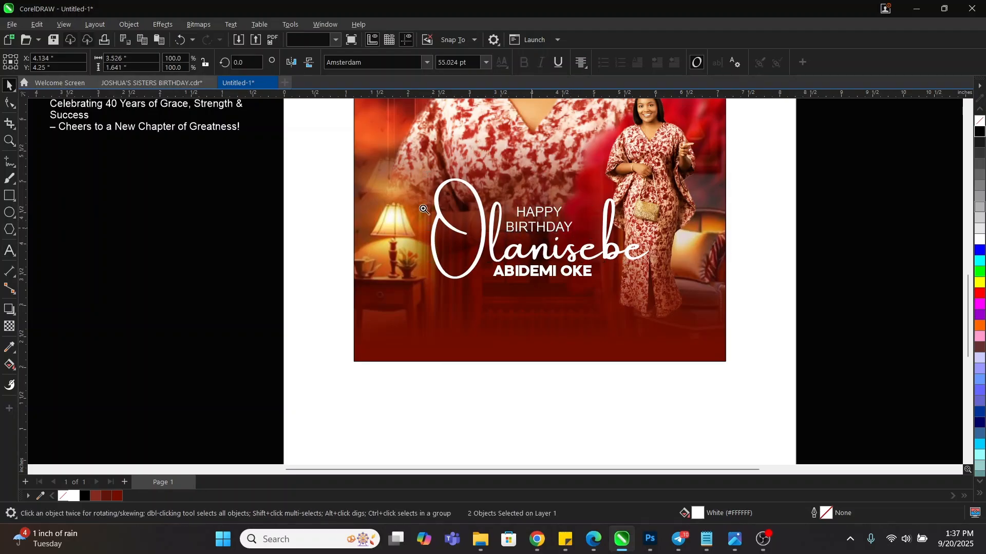
pyautogui.press('z')
pyautogui.moveTo(324, 151); pyautogui.dragTo(759, 308)
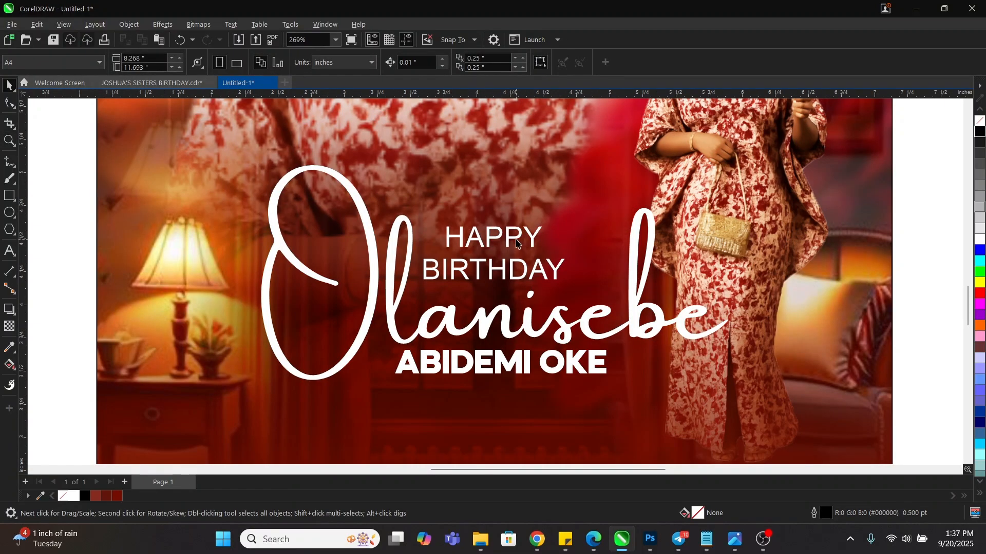
pyautogui.moveTo(517, 239); pyautogui.dragTo(541, 251)
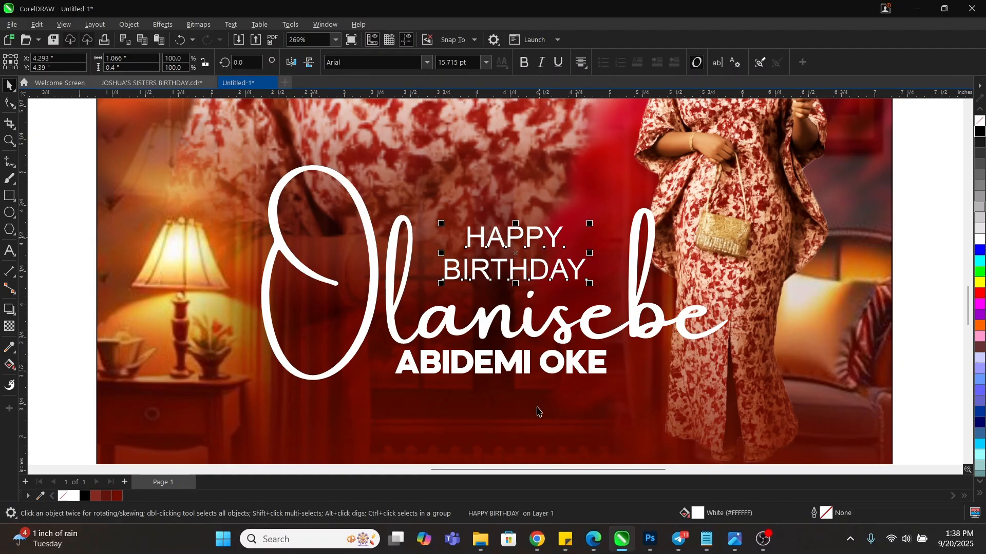
pyautogui.keyDown('shift'); pyautogui.click(524, 371); pyautogui.keyUp('shift')
pyautogui.press('c')
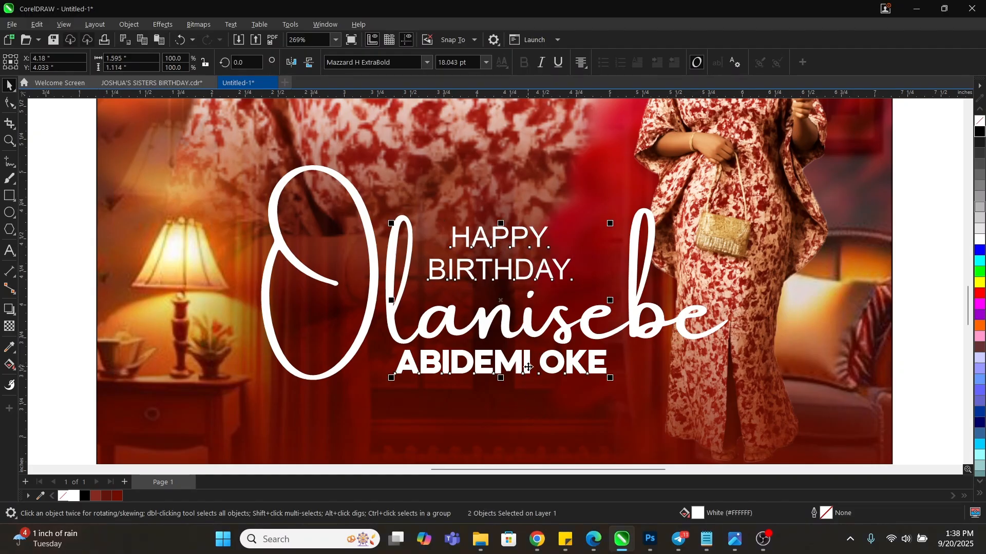
pyautogui.moveTo(529, 367); pyautogui.dragTo(537, 367)
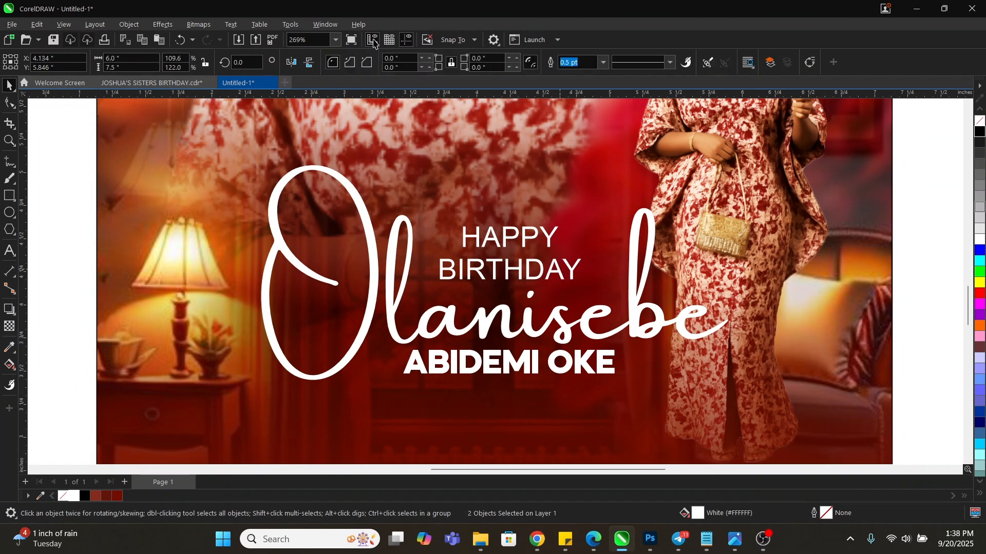
# Set HAPPY BIRTHDAY in bold Mazzard H, checking the name line's font for comparison
pyautogui.click(561, 270)
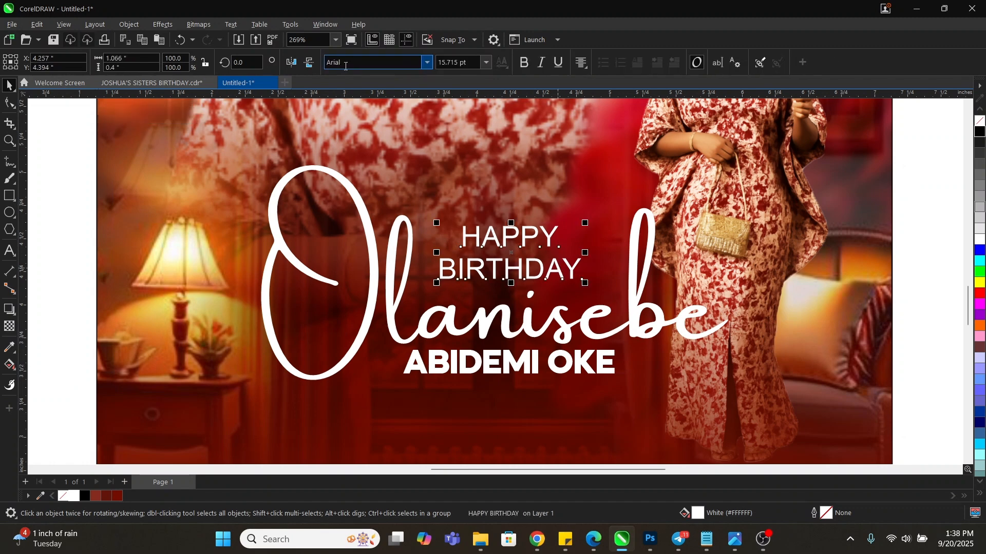
pyautogui.click(426, 67)
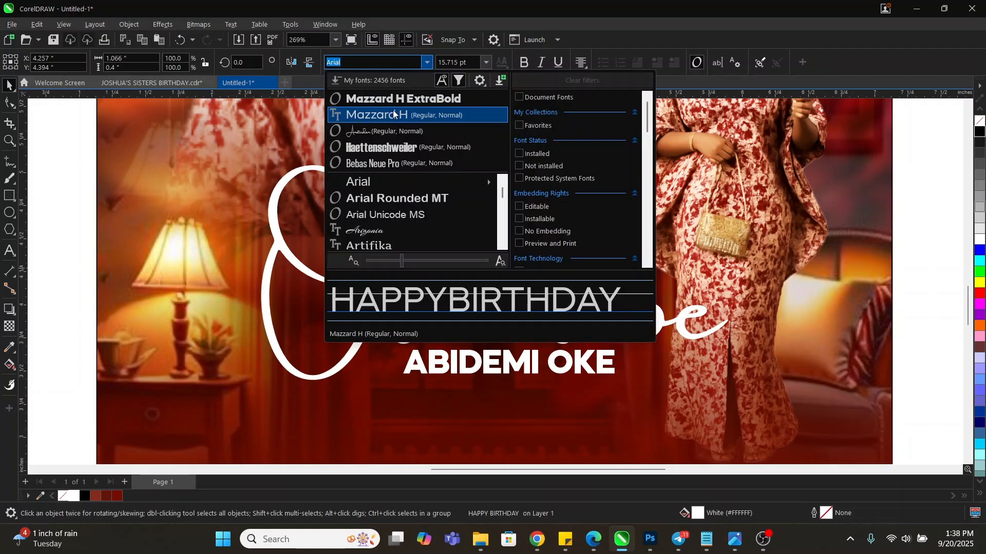
pyautogui.press('Escape')
pyautogui.click(424, 66)
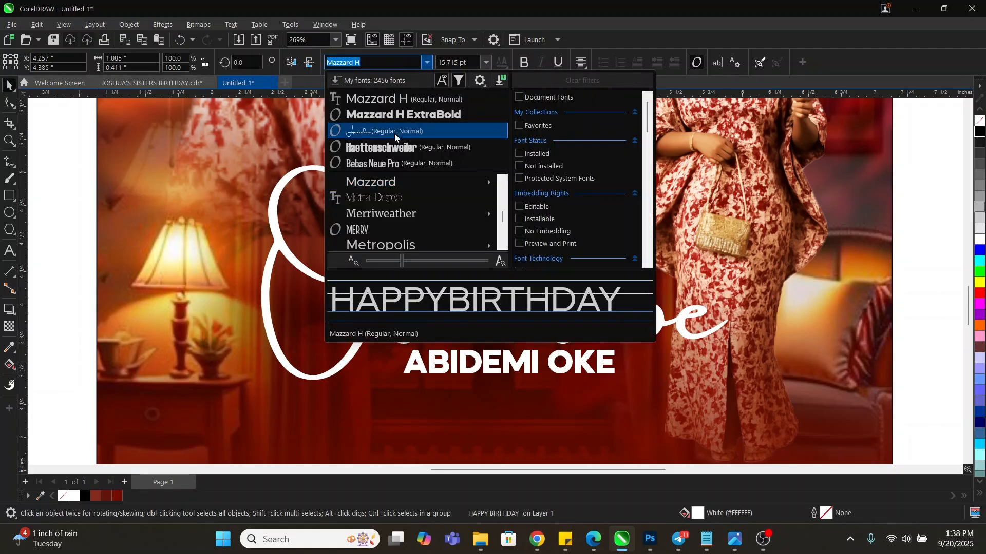
pyautogui.moveTo(394, 182)
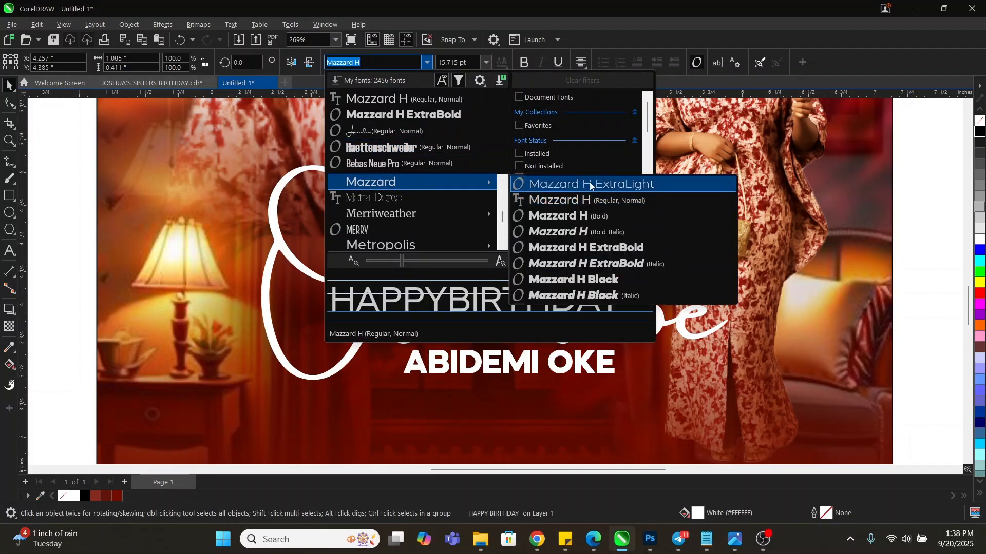
pyautogui.click(607, 217)
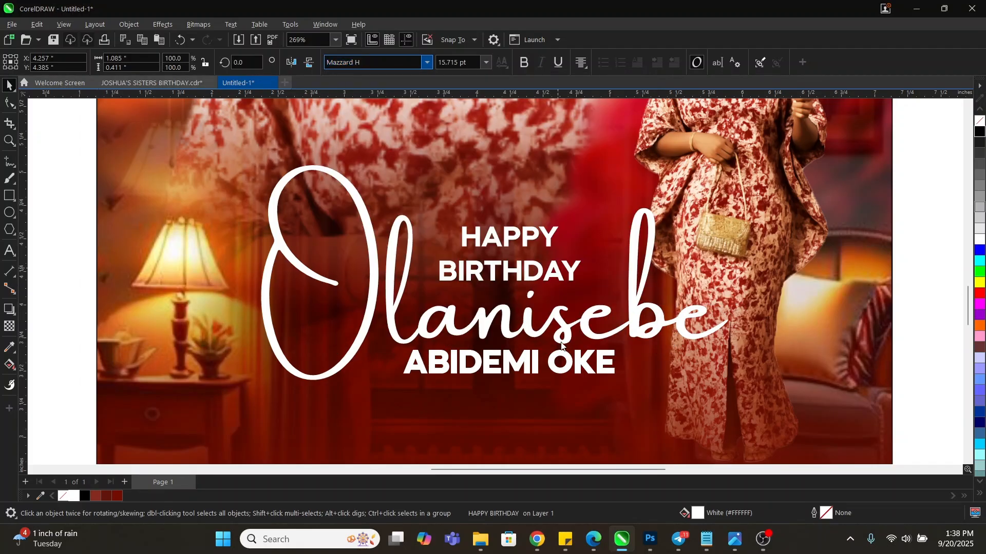
pyautogui.click(567, 366)
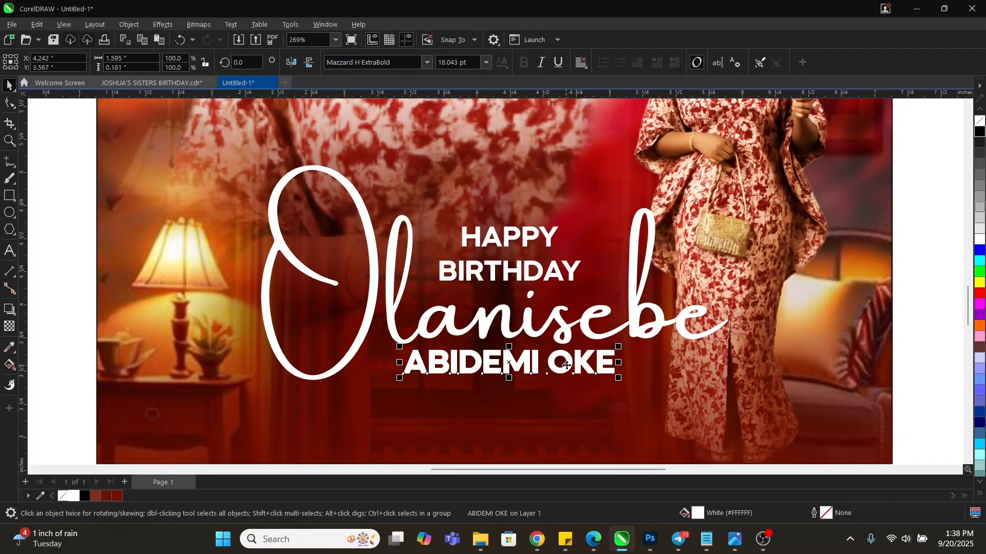
pyautogui.click(428, 62)
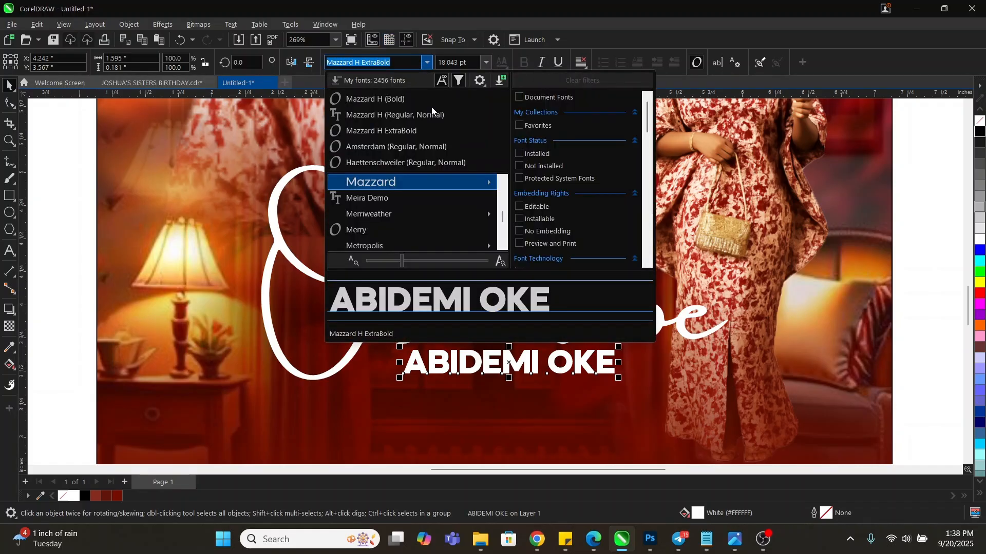
pyautogui.click(419, 99)
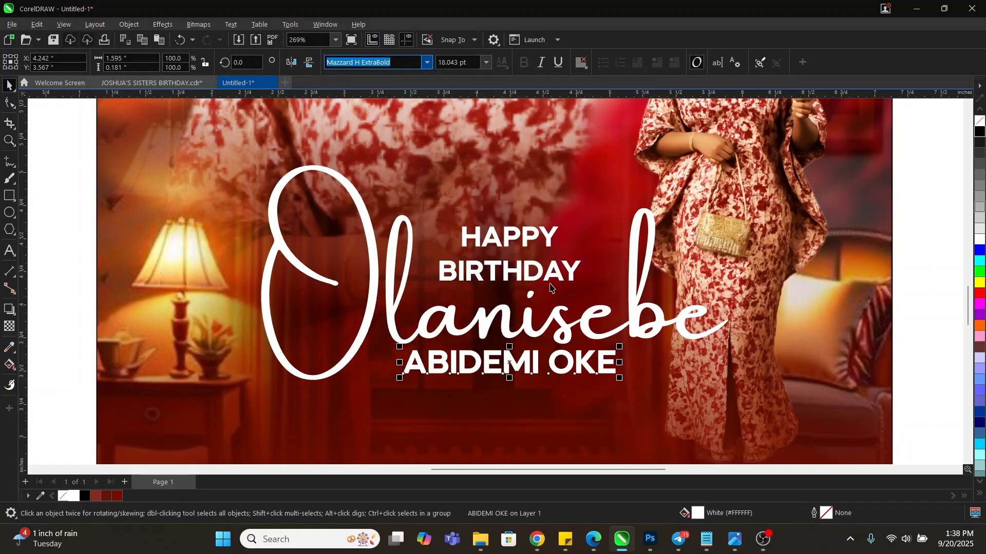
# Tighten the line spacing between HAPPY and BIRTHDAY with the Shape tool
pyautogui.click(539, 270)
pyautogui.click(8, 103)
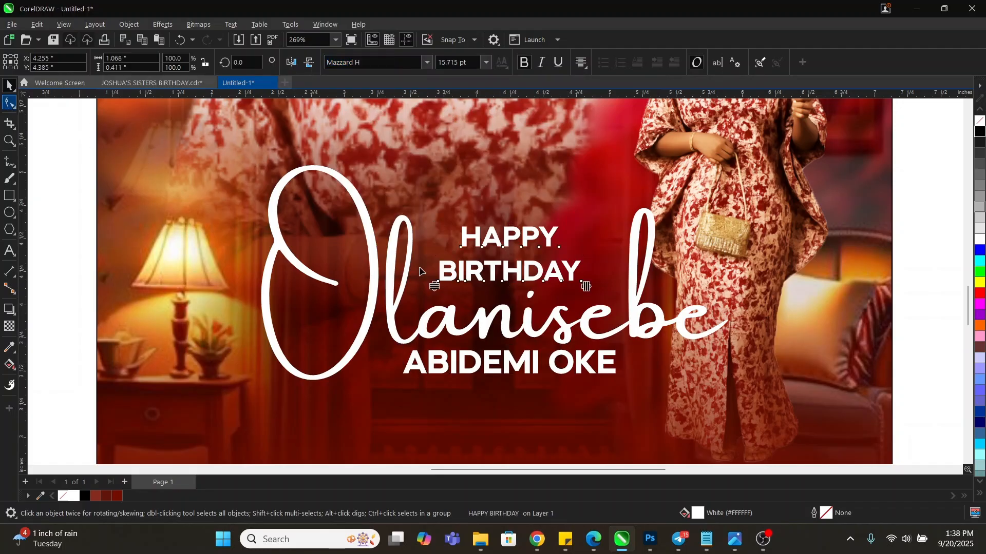
pyautogui.moveTo(434, 287); pyautogui.dragTo(530, 270)
pyautogui.press('space')
pyautogui.press('z')
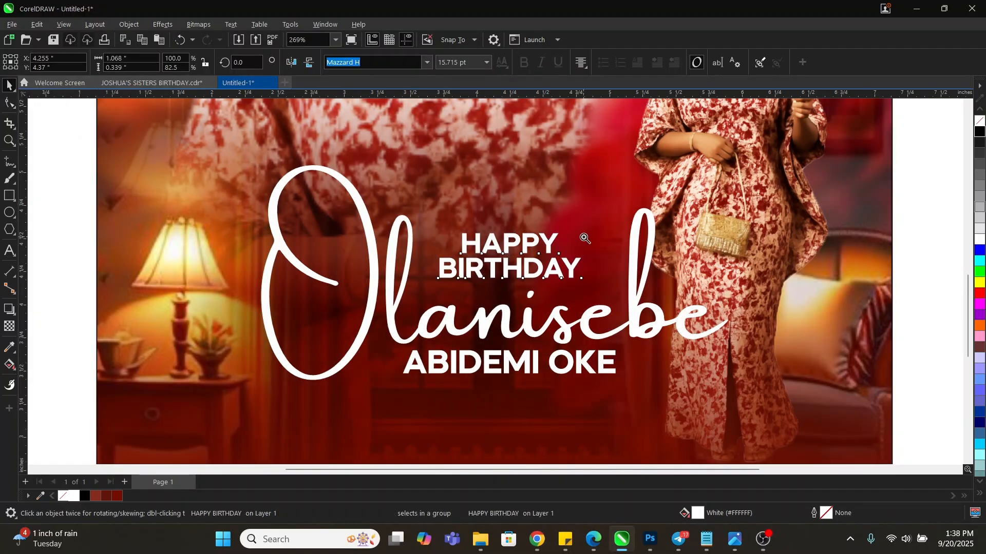
pyautogui.rightClick(585, 238)
pyautogui.rightClick(524, 241)
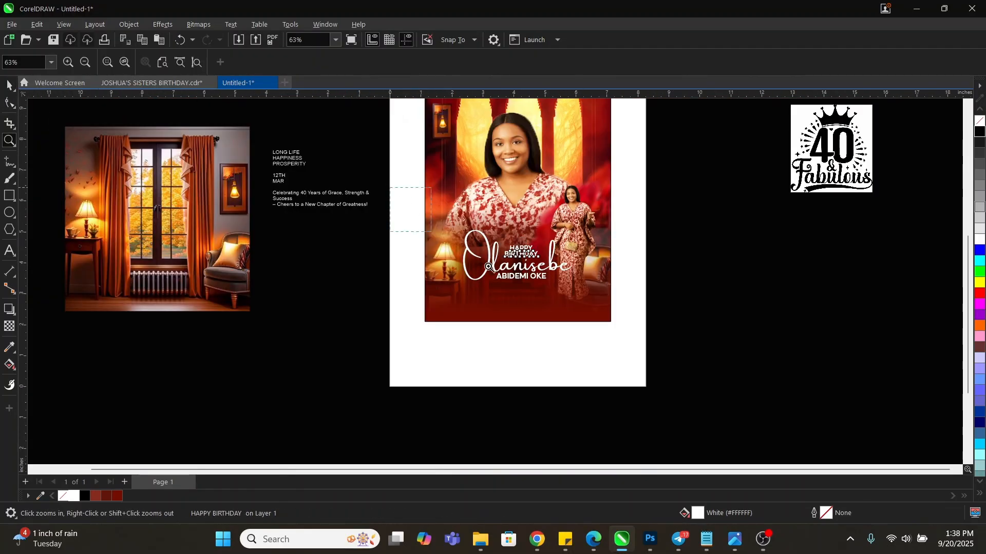
# Deselect everything, zoom out to see all objects, then zoom in on the flyer page area
pyautogui.press('space')
pyautogui.click(749, 300)
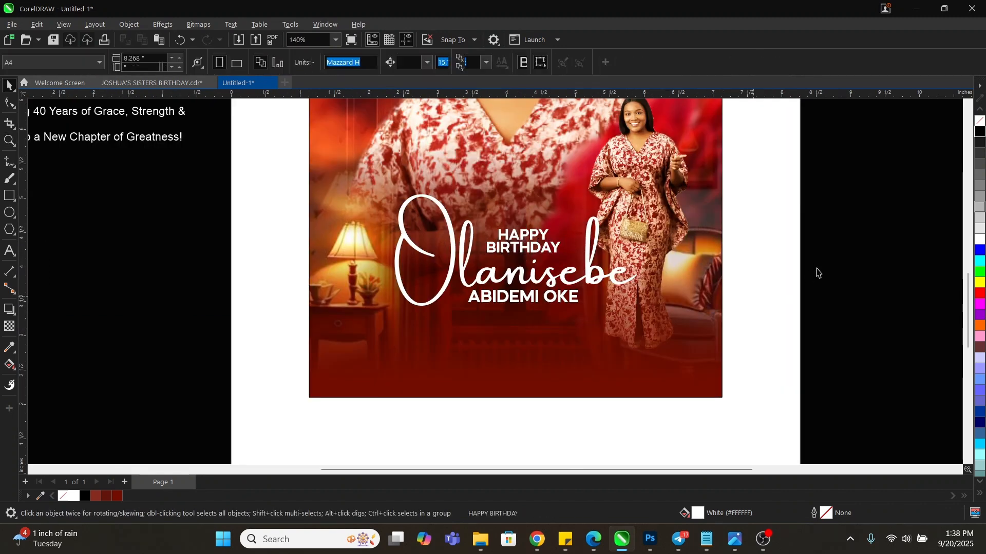
pyautogui.hotkey('ctrl', 's')
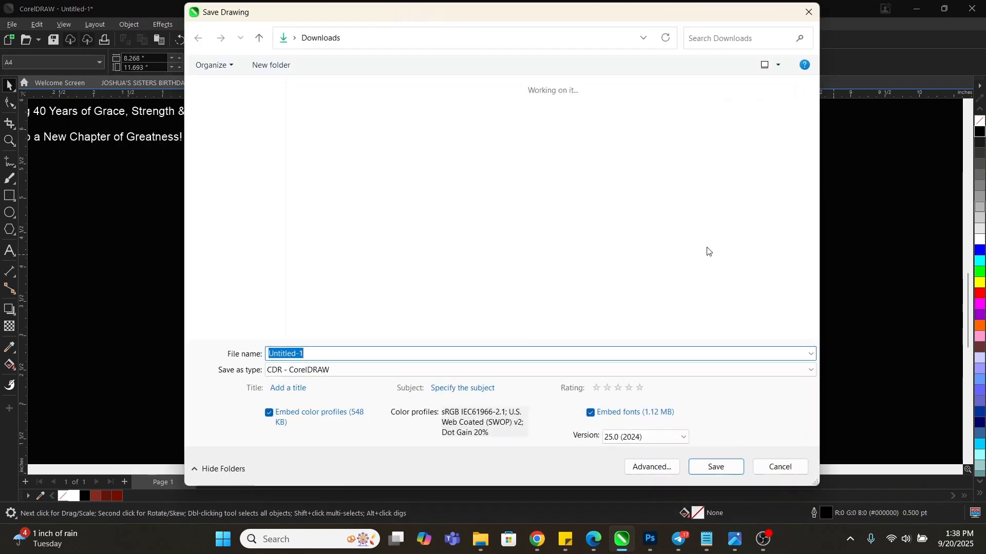
pyautogui.press('Escape')
pyautogui.press('z')
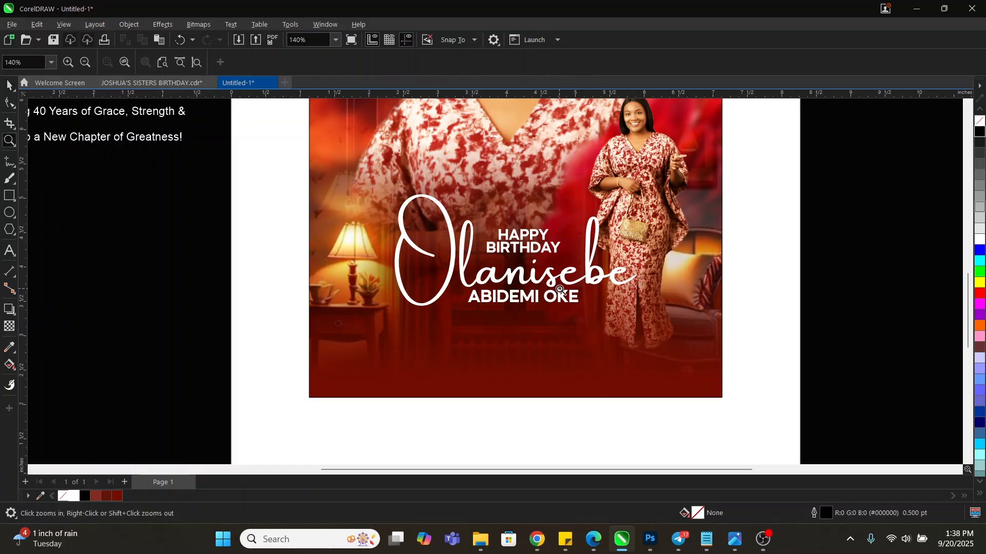
pyautogui.rightClick(559, 290)
pyautogui.rightClick(540, 286)
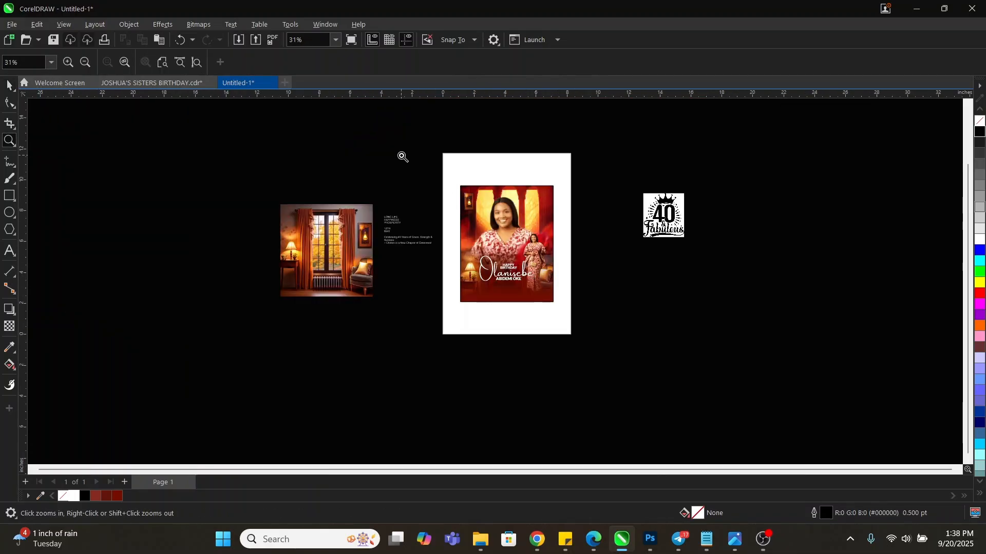
pyautogui.click(402, 156)
pyautogui.scroll(-3, 414, 148)
pyautogui.moveTo(415, 231); pyautogui.dragTo(688, 384)
# Drag the 40 & Fabulous image beside the flyer photo and enlarge it to 43.8%
pyautogui.press('space')
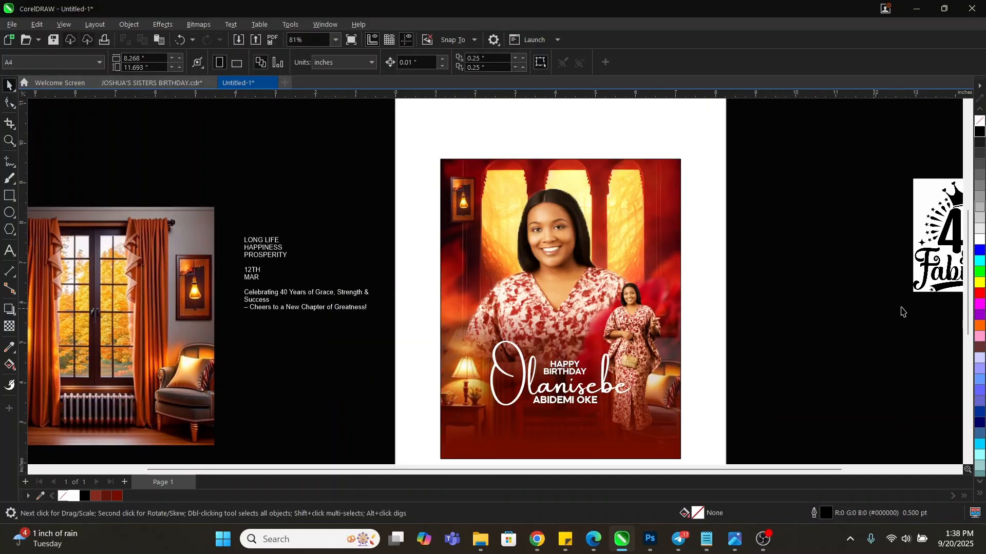
pyautogui.moveTo(934, 263); pyautogui.dragTo(710, 257)
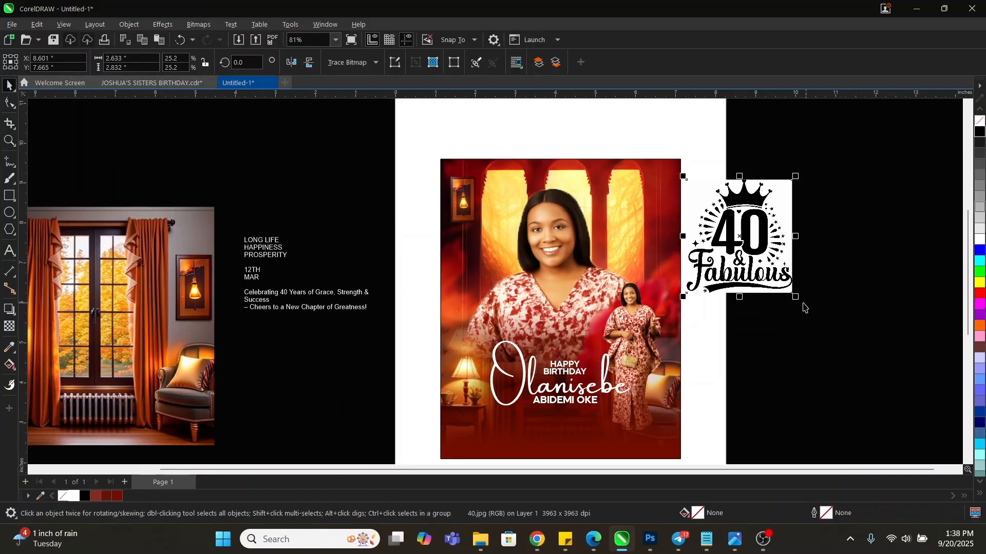
pyautogui.moveTo(796, 297); pyautogui.dragTo(825, 329)
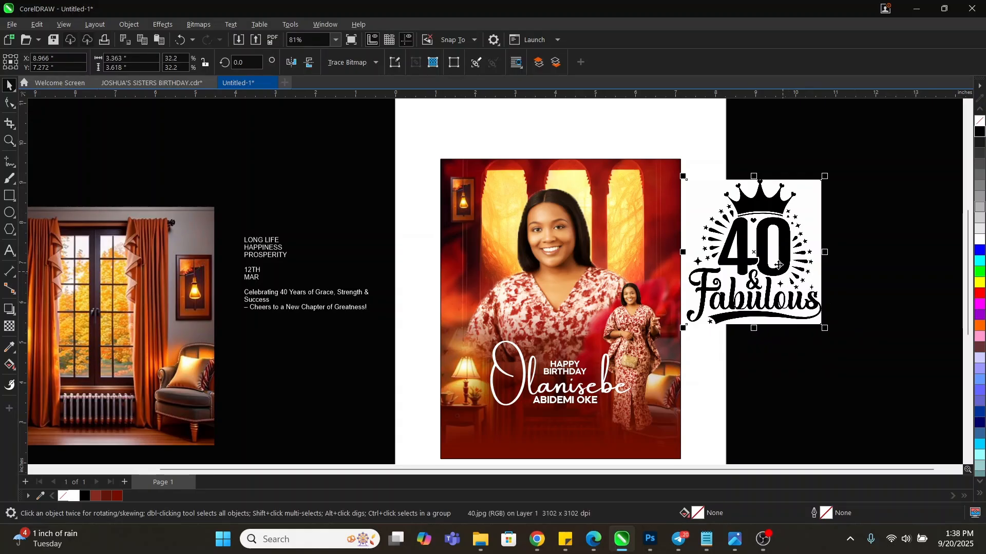
pyautogui.moveTo(825, 328); pyautogui.dragTo(875, 381)
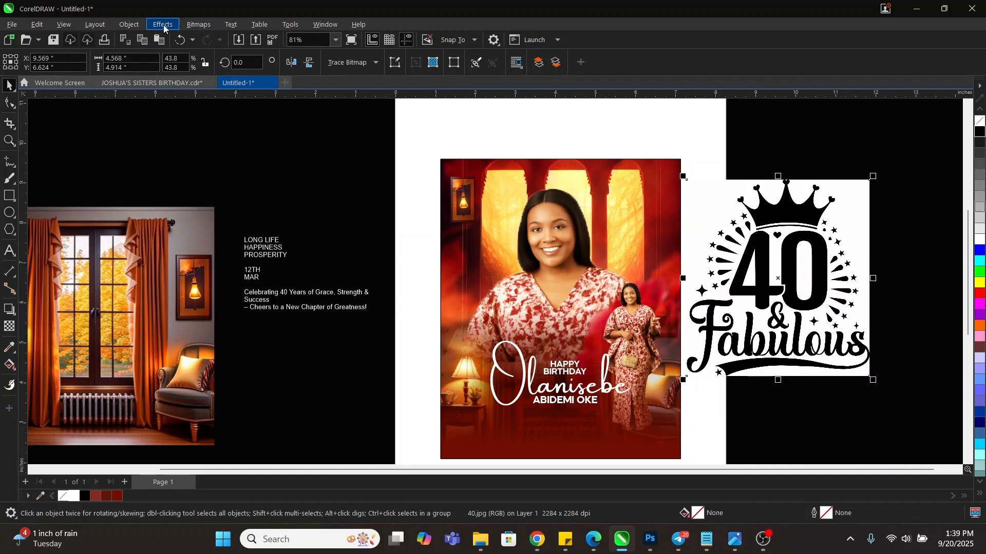
# Convert the 40 & Fabulous image to 1-bit black and white using Line Art at threshold 209
pyautogui.click(198, 25)
pyautogui.moveTo(233, 141)
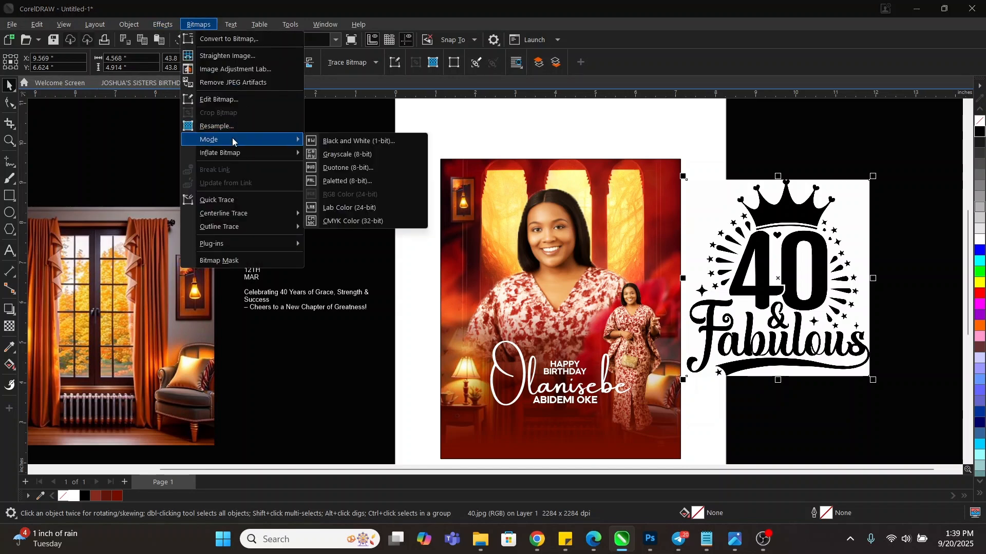
pyautogui.click(337, 142)
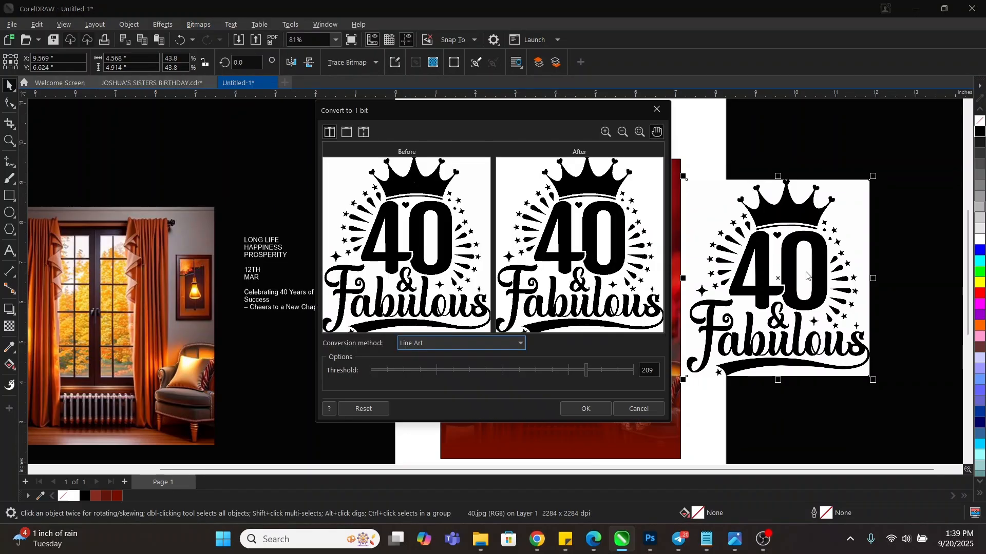
pyautogui.scroll(1, 578, 285)
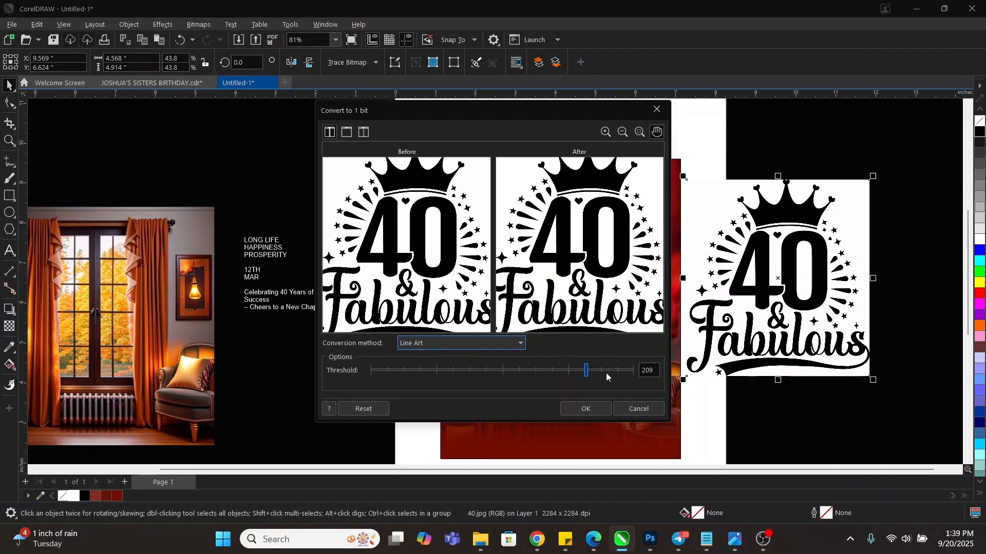
pyautogui.click(590, 408)
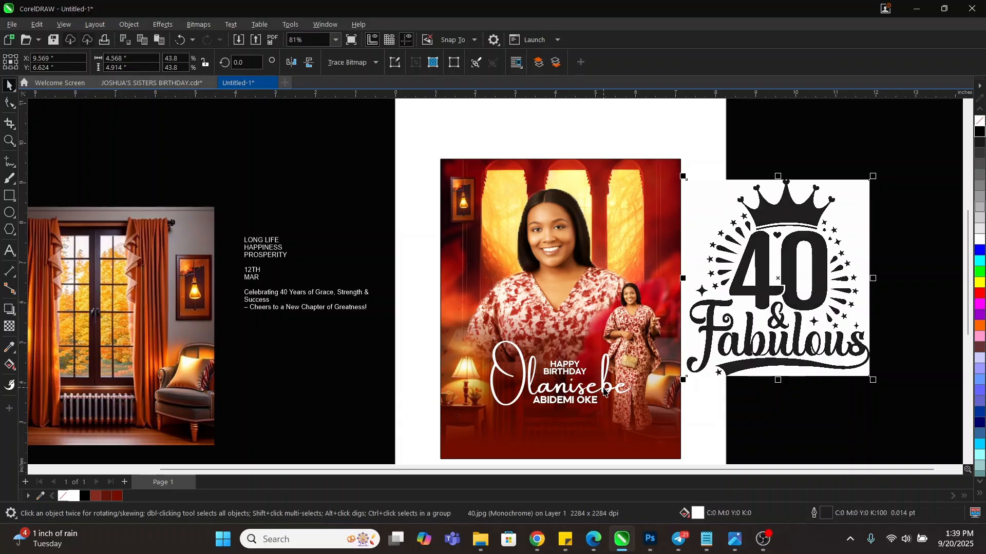
# Save the drawing as BIRTHDAY DESIGN in Downloads, then reselect the 40 & Fabulous image
pyautogui.hotkey('ctrl', 's')
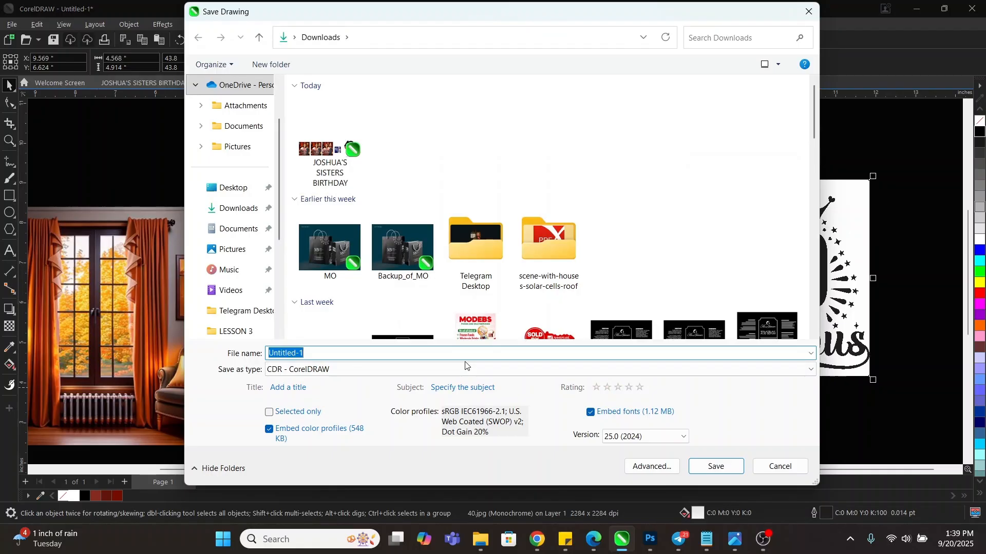
pyautogui.write('BIRTHDAY')
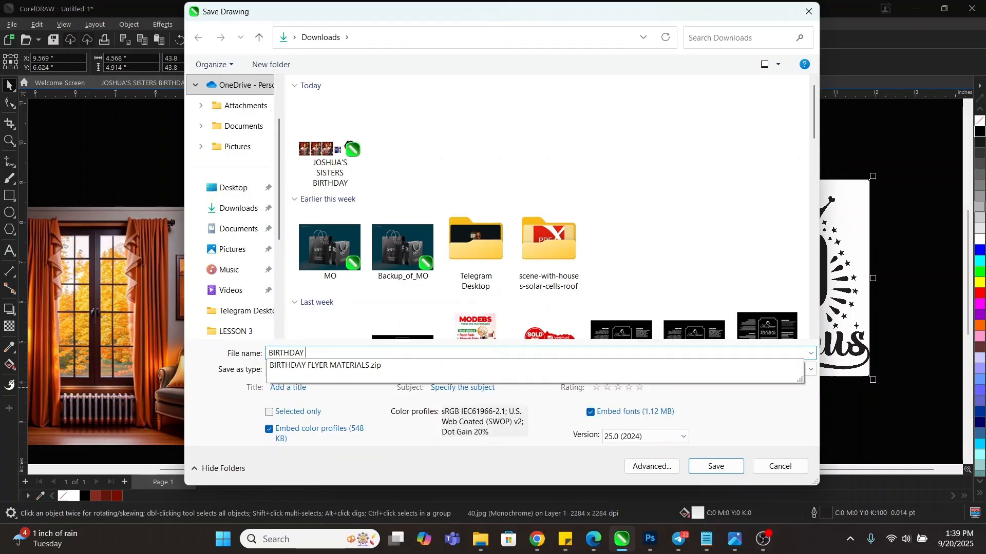
pyautogui.write(' DESIGN')
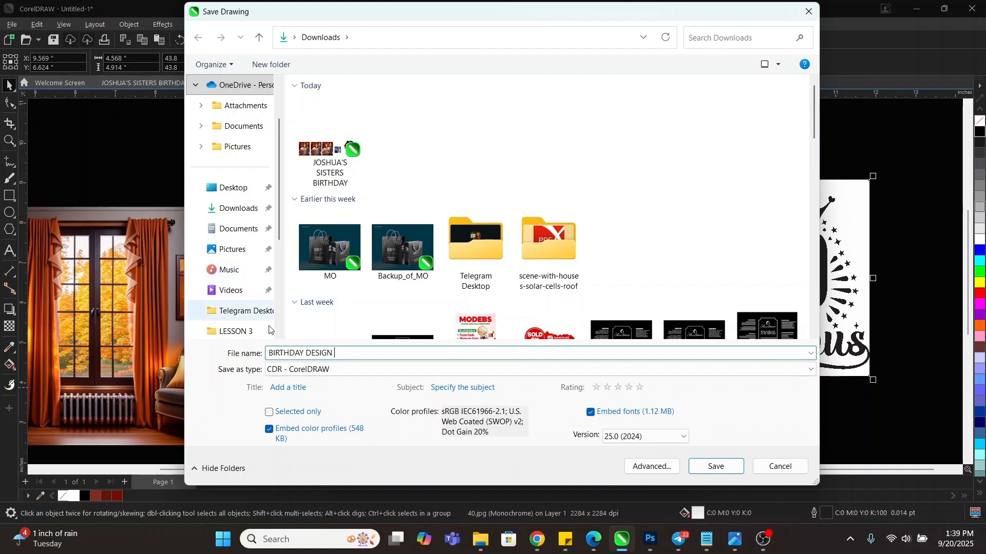
pyautogui.click(716, 467)
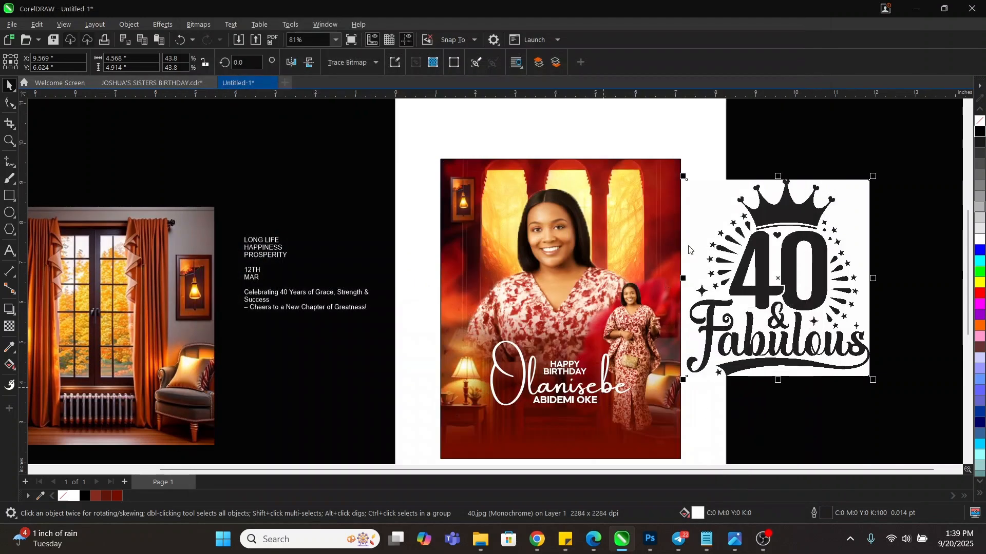
pyautogui.click(675, 151)
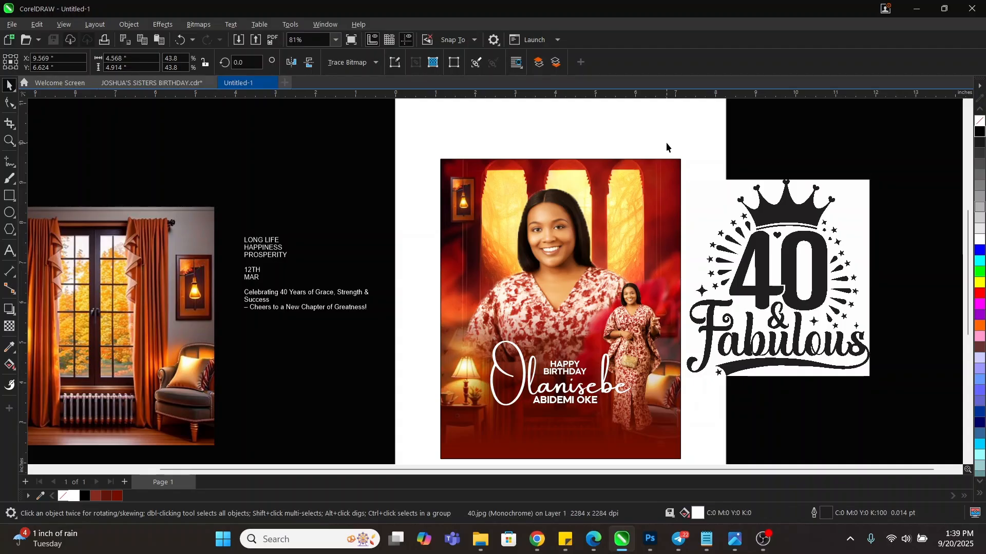
pyautogui.click(772, 226)
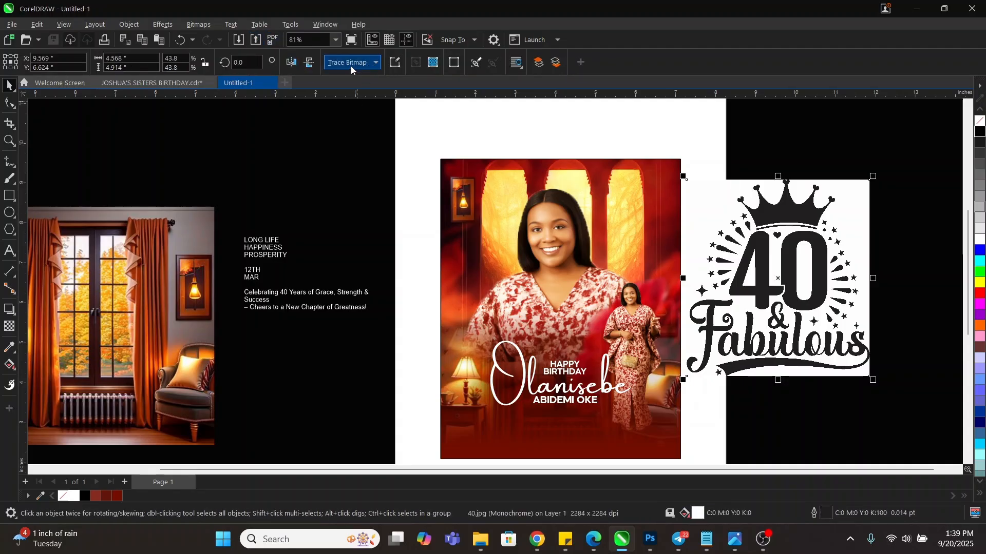
# Start a Line Art outline trace of the 40 & Fabulous image with Group by color enabled
pyautogui.click(376, 66)
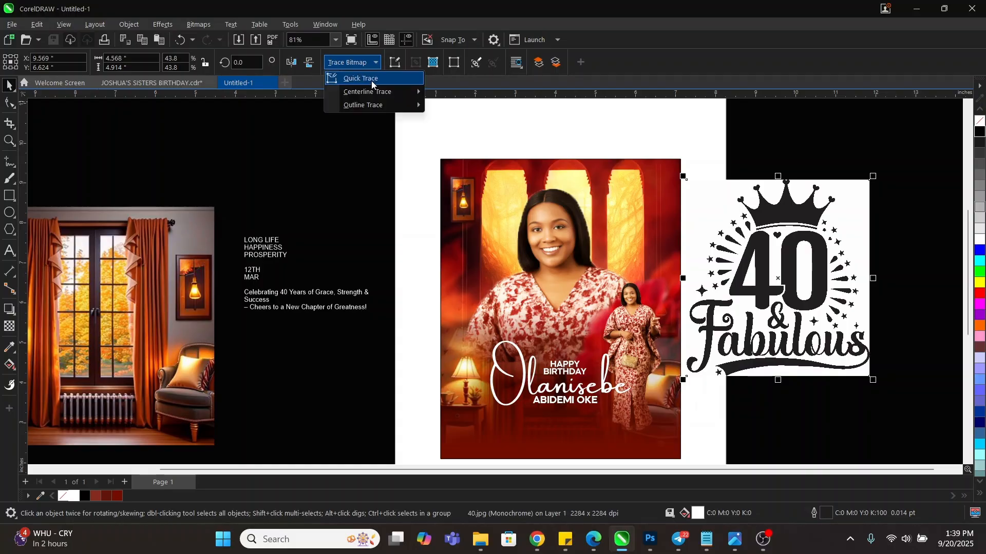
pyautogui.moveTo(372, 106)
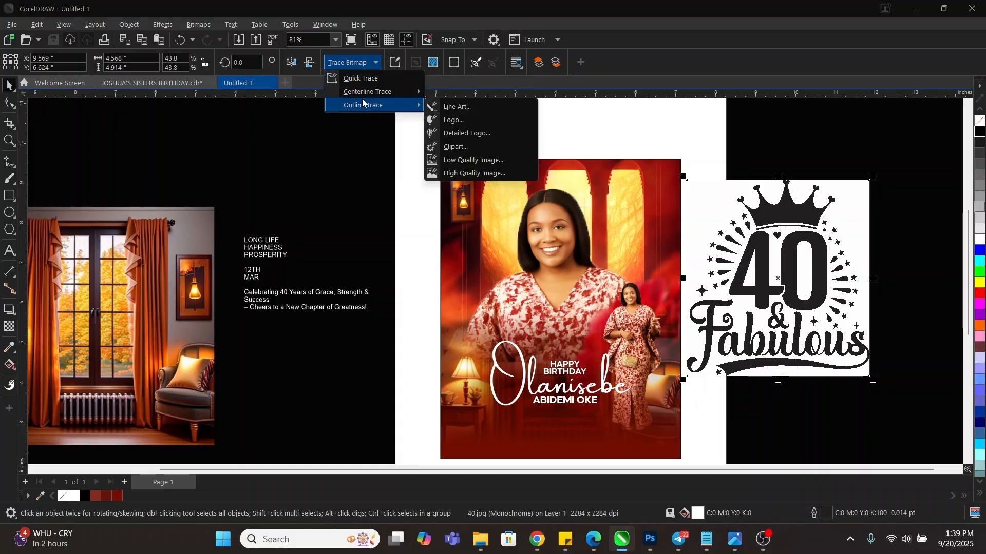
pyautogui.click(461, 108)
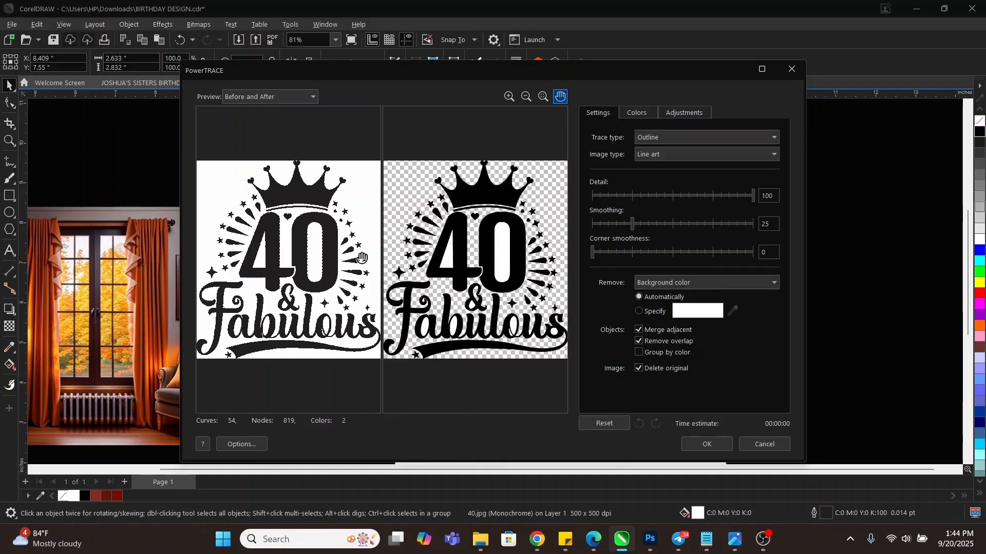
pyautogui.scroll(1, 376, 247)
pyautogui.scroll(1, 382, 246)
pyautogui.scroll(1, 545, 263)
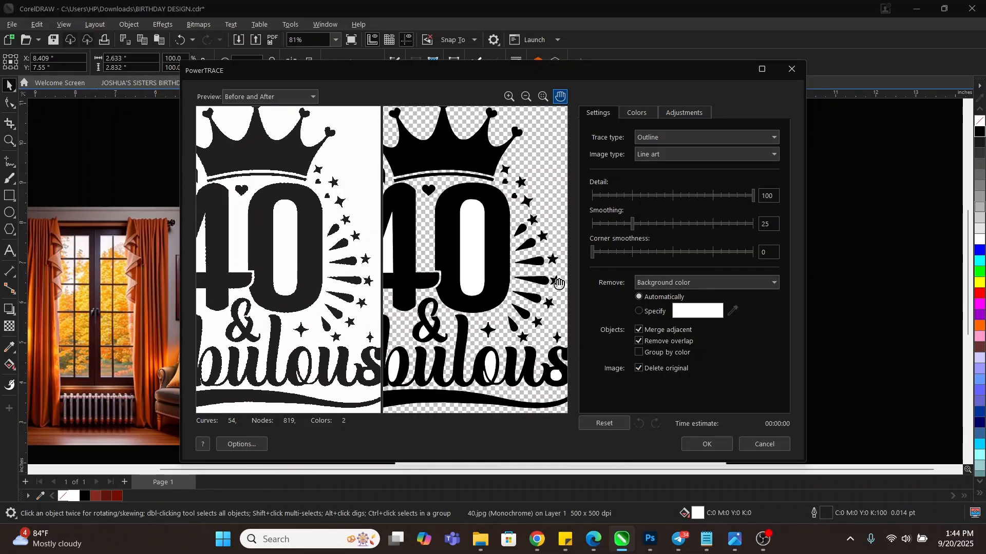
pyautogui.click(639, 354)
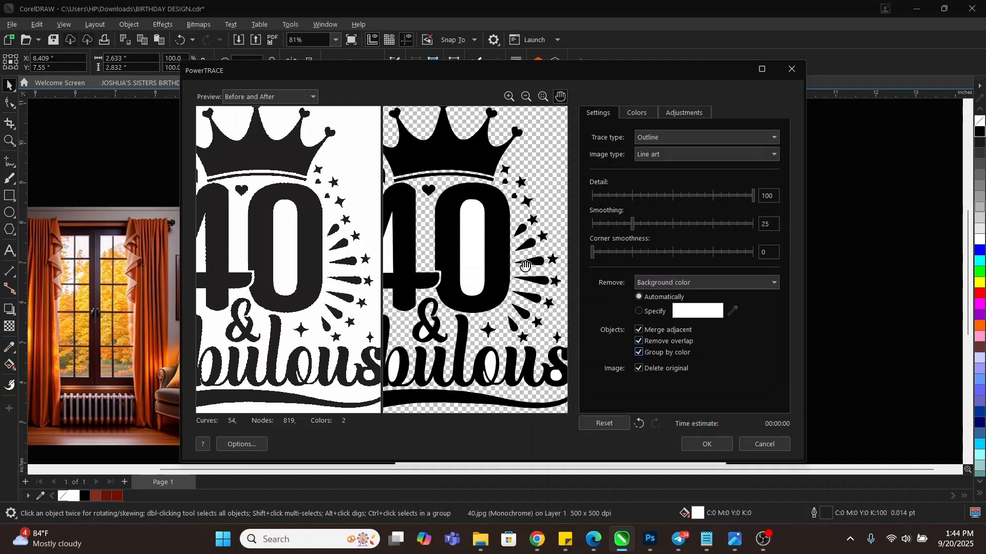
pyautogui.scroll(-3, 535, 281)
pyautogui.scroll(2, 440, 262)
pyautogui.scroll(1, 443, 253)
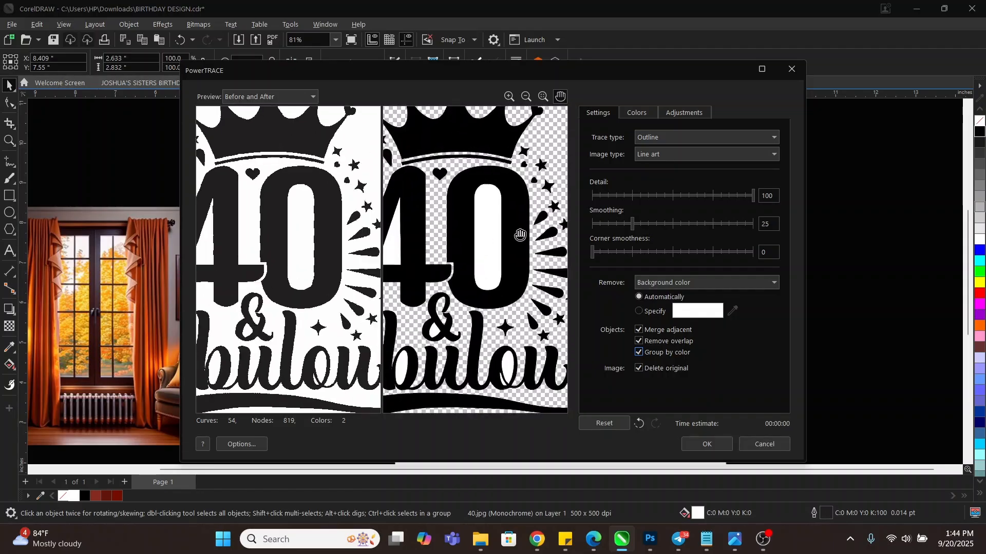
pyautogui.scroll(-2, 521, 255)
pyautogui.scroll(3, 467, 270)
pyautogui.scroll(-3, 467, 270)
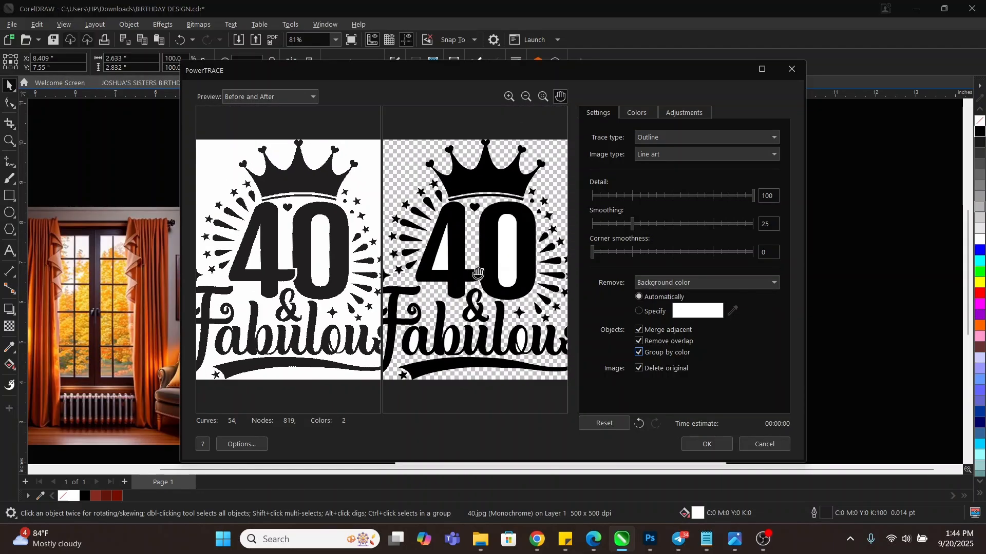
pyautogui.scroll(1, 432, 286)
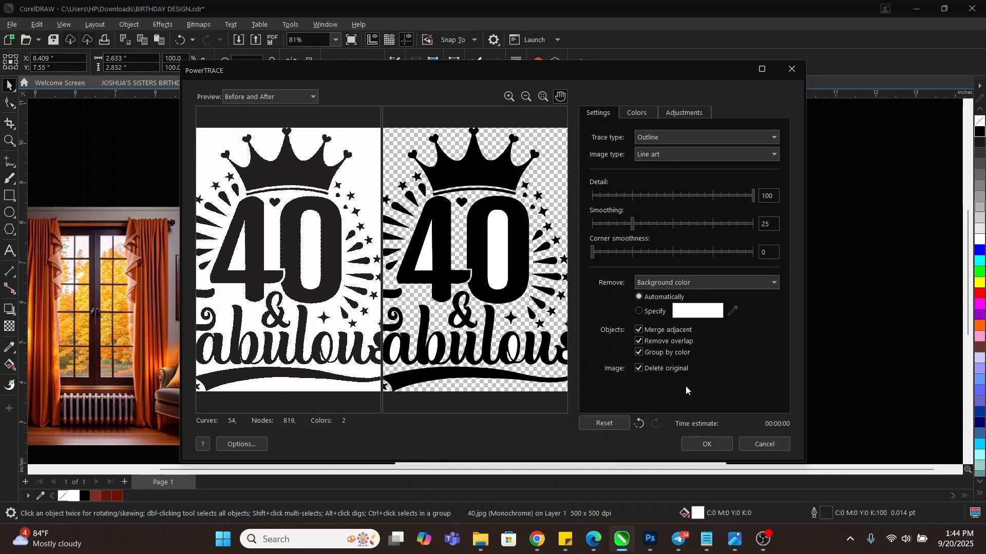
# Apply the trace, place the graphic on the photo's upper right, and delete the white fills inside the numbers
pyautogui.click(707, 444)
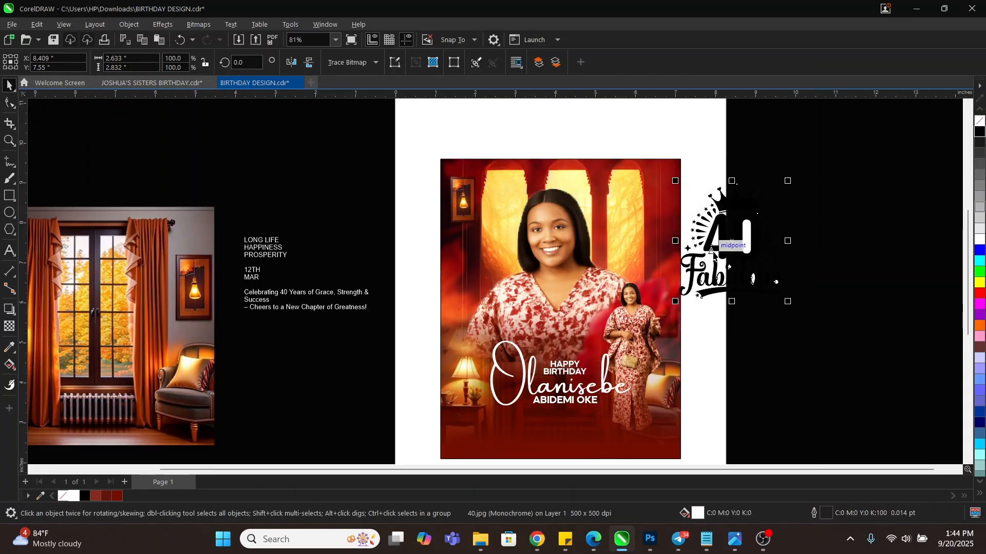
pyautogui.moveTo(750, 231); pyautogui.dragTo(635, 257)
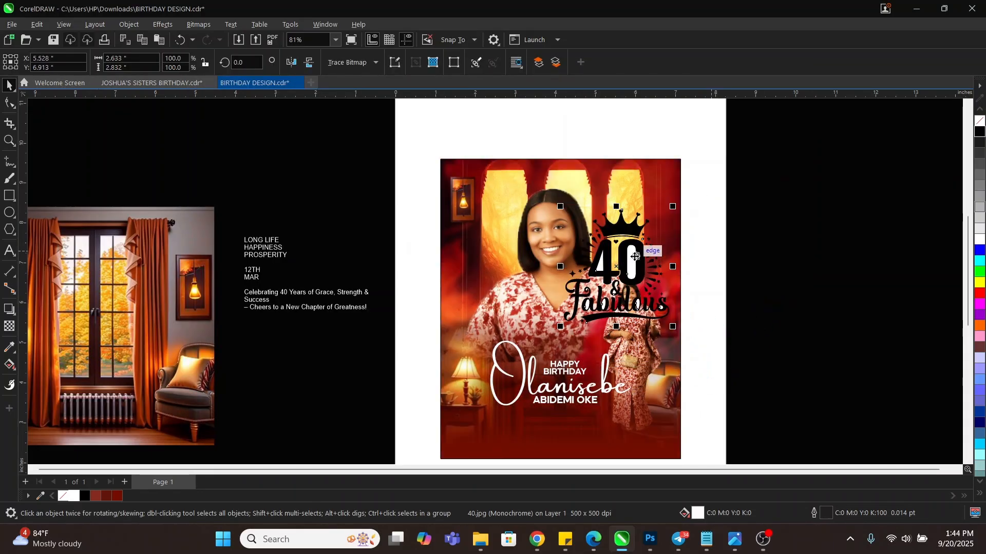
pyautogui.scroll(2, 635, 256)
pyautogui.scroll(2, 631, 261)
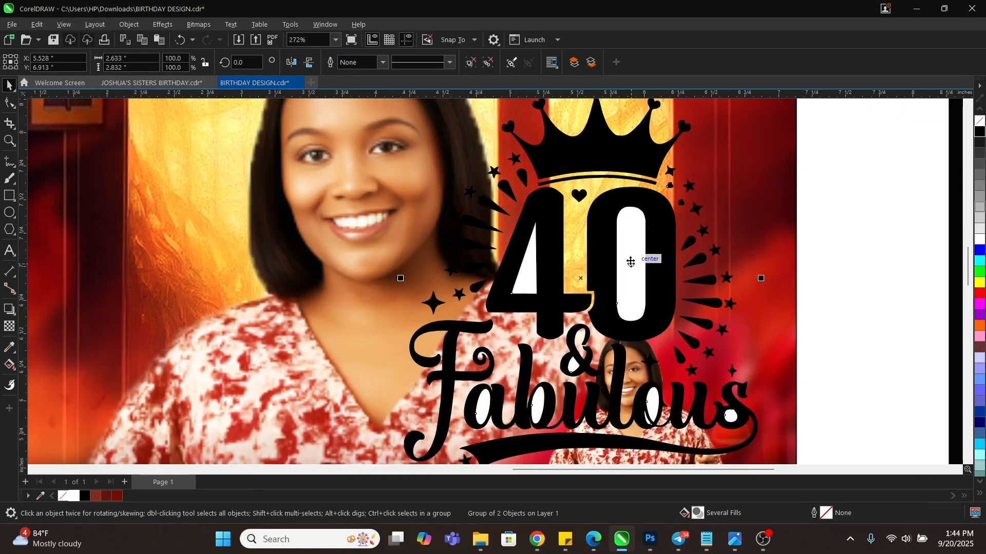
pyautogui.keyDown('ctrl'); pyautogui.click(631, 261); pyautogui.keyUp('ctrl')
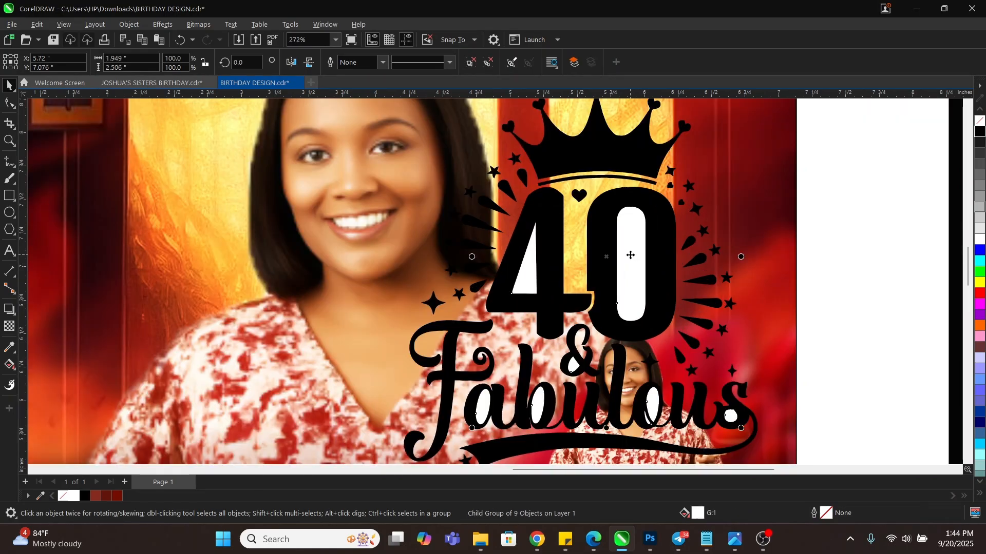
pyautogui.press('Delete')
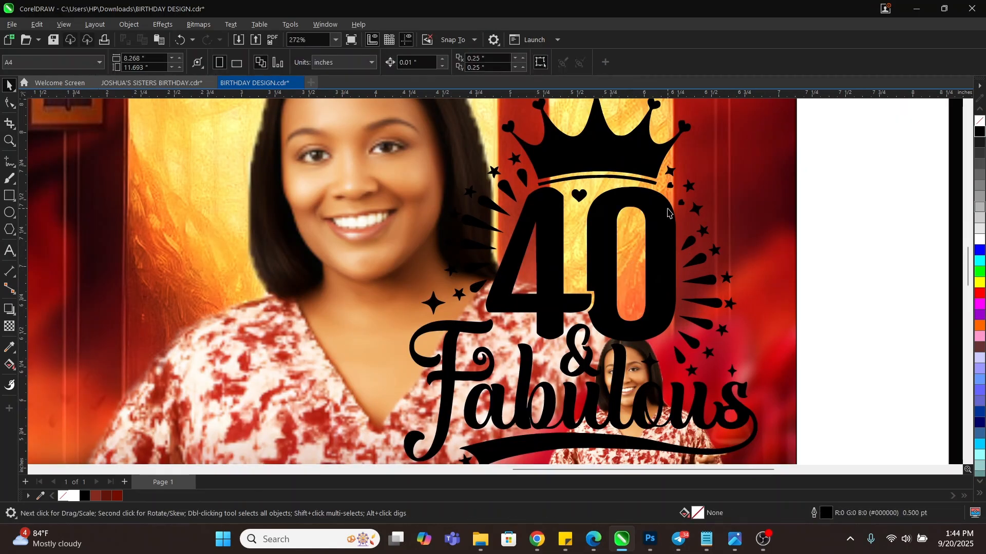
# Shrink the 40 & Fabulous graphic to about 45%, make it white, then enlarge it slightly
pyautogui.click(668, 213)
pyautogui.scroll(-3, 717, 403)
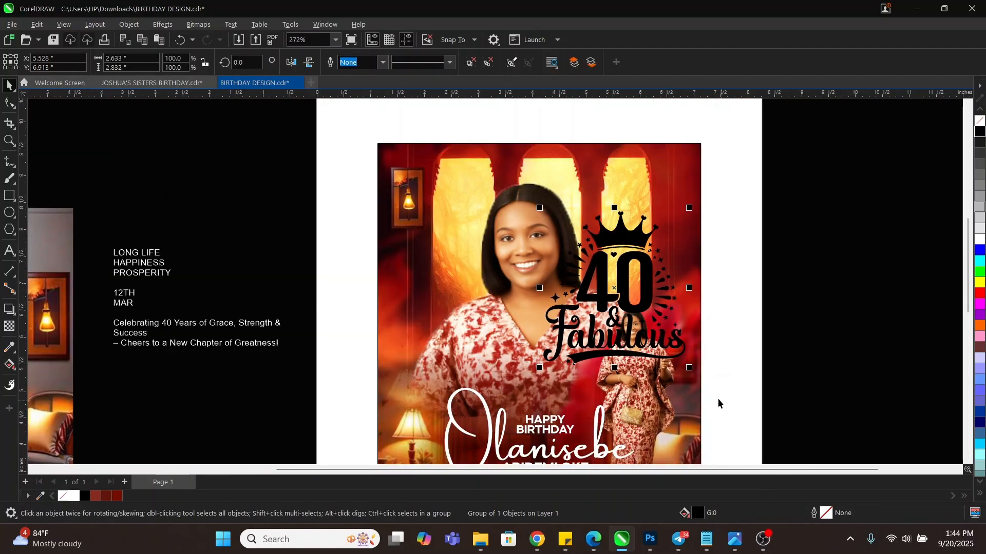
pyautogui.moveTo(689, 368); pyautogui.dragTo(653, 240)
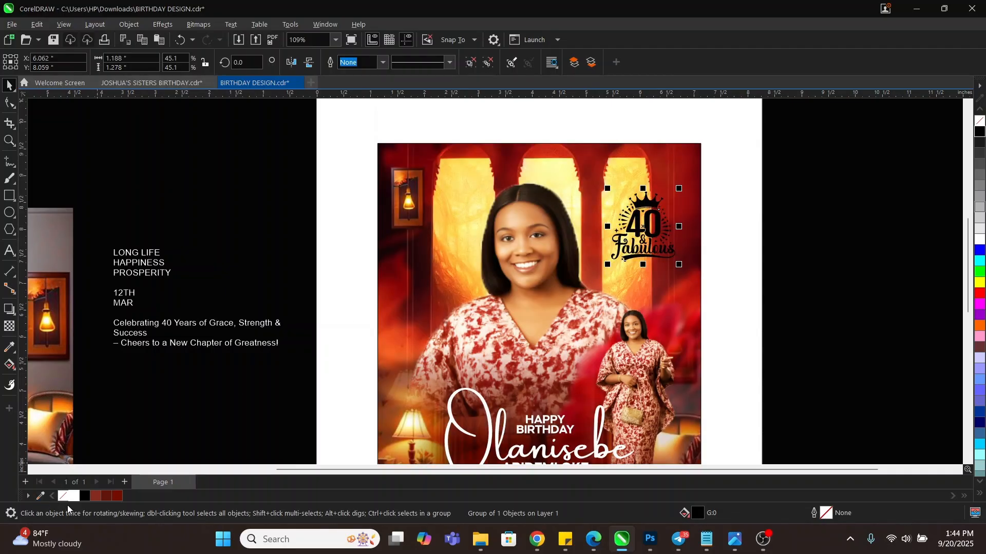
pyautogui.click(74, 496)
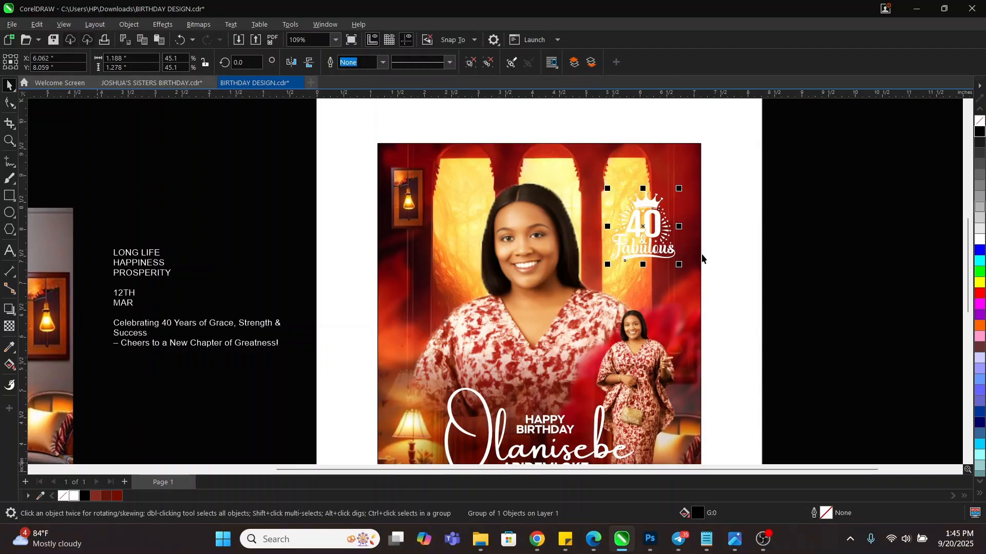
pyautogui.moveTo(679, 264)
pyautogui.mouseDown()
pyautogui.moveTo(689, 281)
pyautogui.moveTo(668, 258)
pyautogui.mouseUp()
pyautogui.click(796, 257)
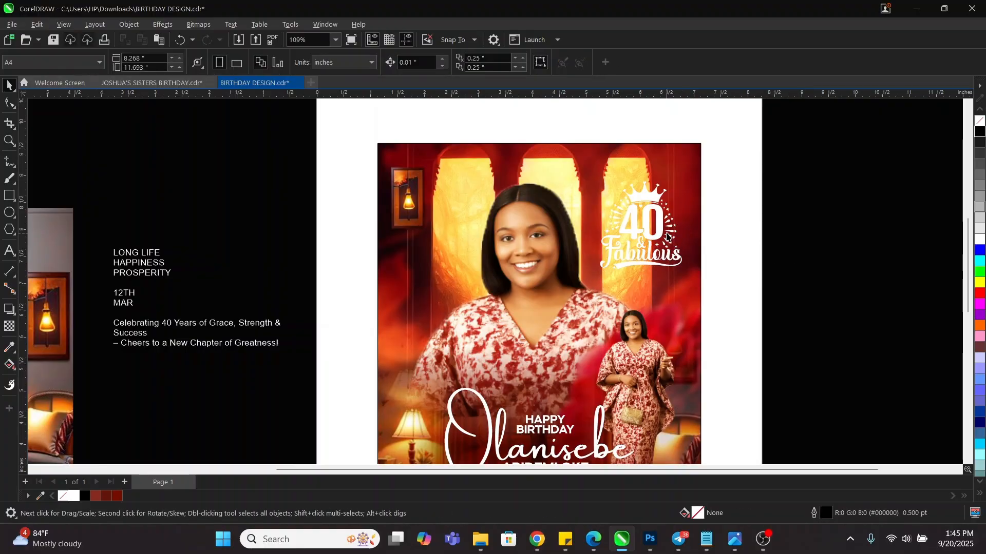
# Scale the graphic inside the photo to about 54.6% and shift it a little right
pyautogui.click(654, 224)
pyautogui.click(662, 232)
pyautogui.moveTo(662, 232); pyautogui.dragTo(664, 233)
pyautogui.moveTo(686, 274); pyautogui.dragTo(682, 270)
pyautogui.moveTo(652, 235); pyautogui.dragTo(657, 233)
pyautogui.click(768, 231)
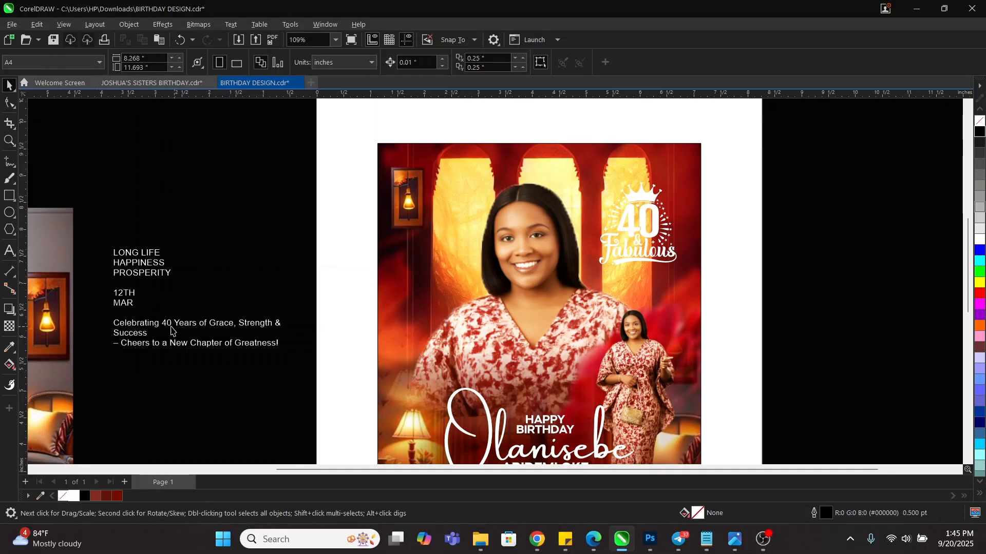
# Draw an outline-free dark red rectangle over the photo's top half
pyautogui.click(9, 195)
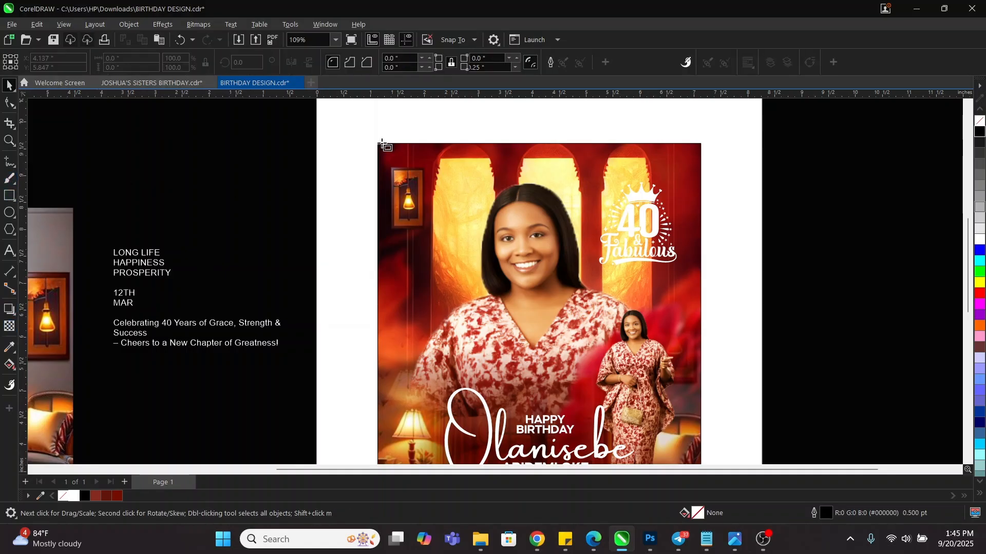
pyautogui.moveTo(378, 143)
pyautogui.mouseDown()
pyautogui.moveTo(706, 332)
pyautogui.moveTo(701, 314)
pyautogui.mouseUp()
pyautogui.press('space')
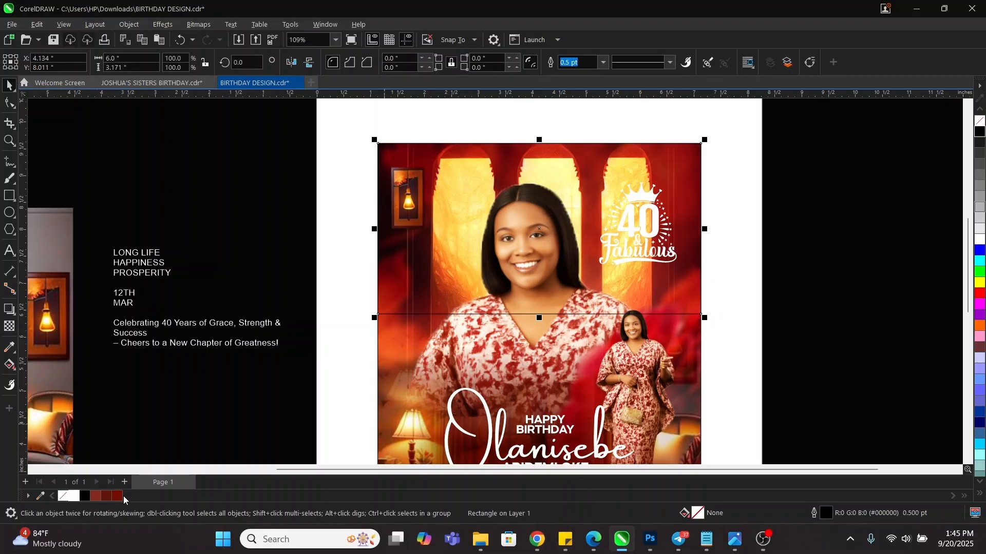
pyautogui.click(117, 496)
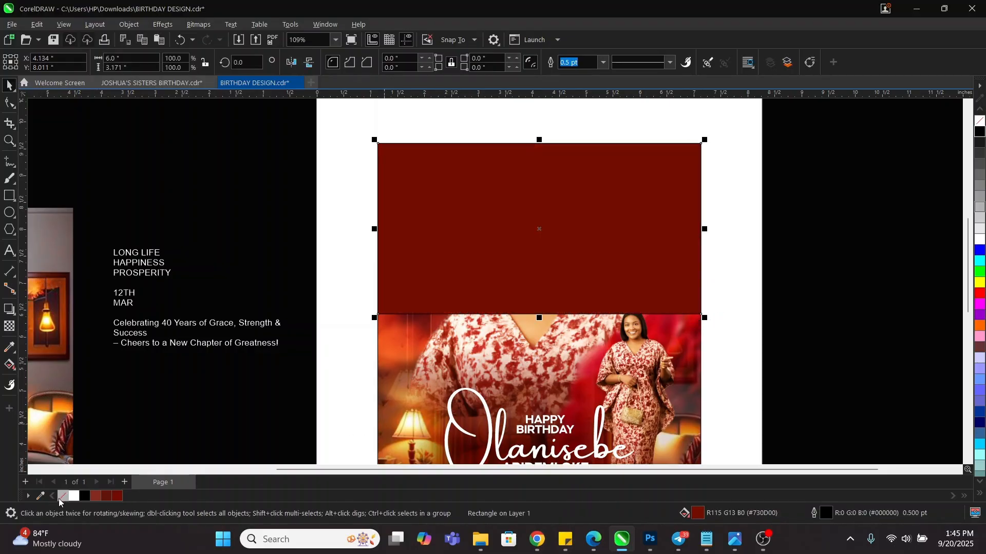
pyautogui.rightClick(60, 497)
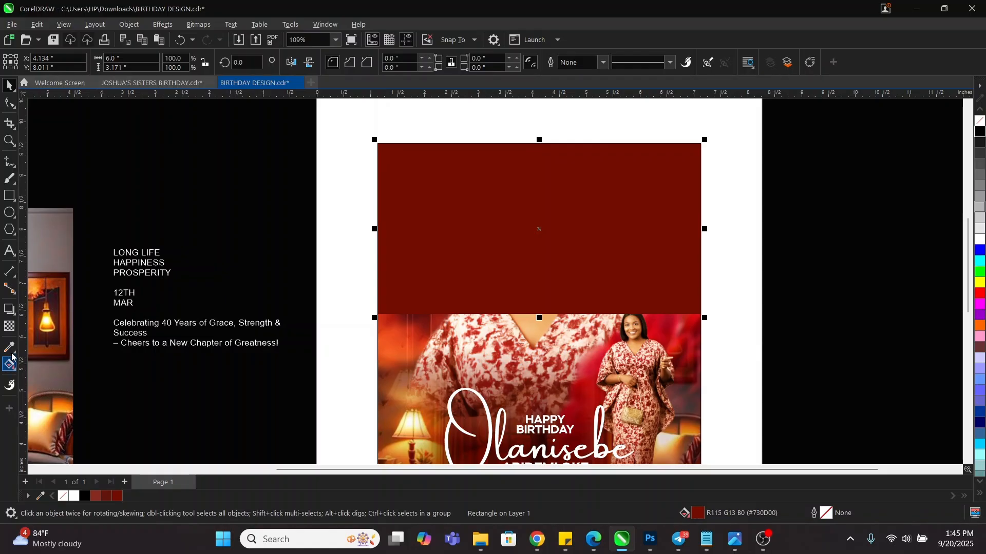
# Give the red rectangle a downward fountain transparency fade with Multiply blend mode
pyautogui.click(9, 327)
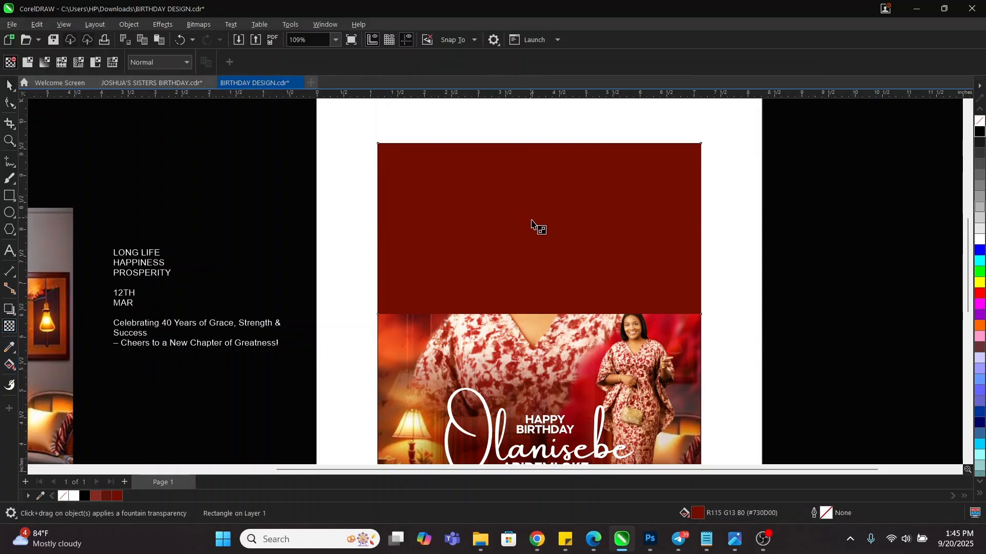
pyautogui.moveTo(530, 217); pyautogui.dragTo(531, 306)
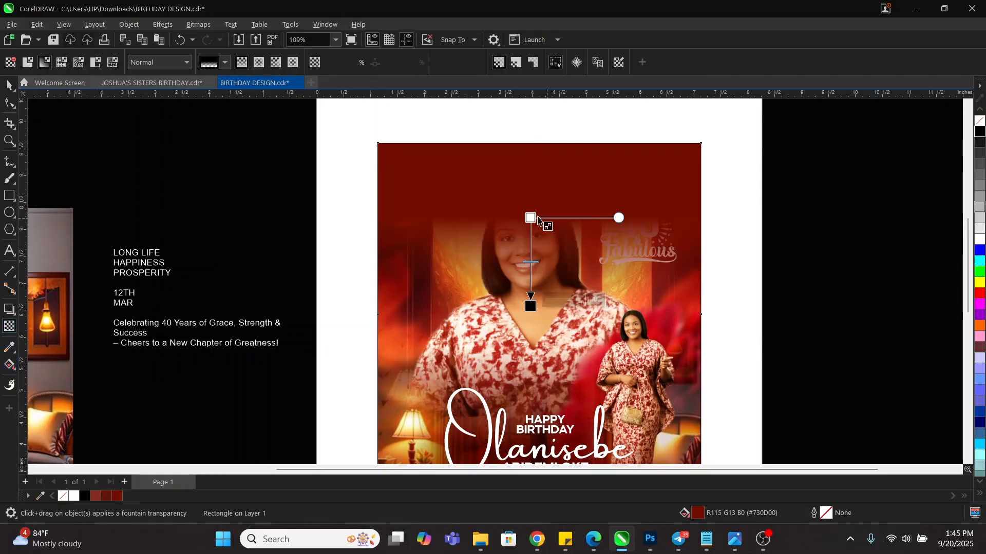
pyautogui.moveTo(530, 218); pyautogui.dragTo(530, 207)
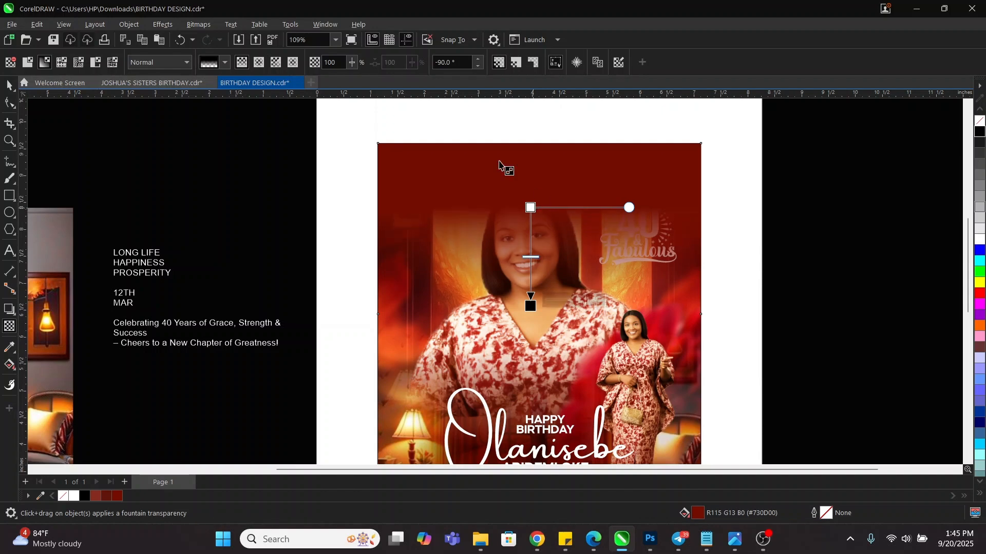
pyautogui.click(172, 63)
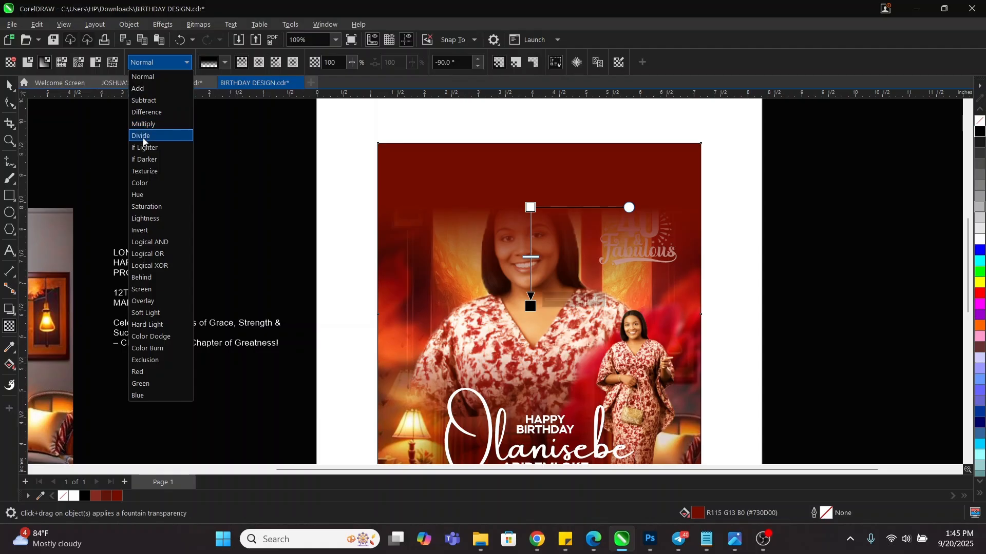
pyautogui.click(149, 124)
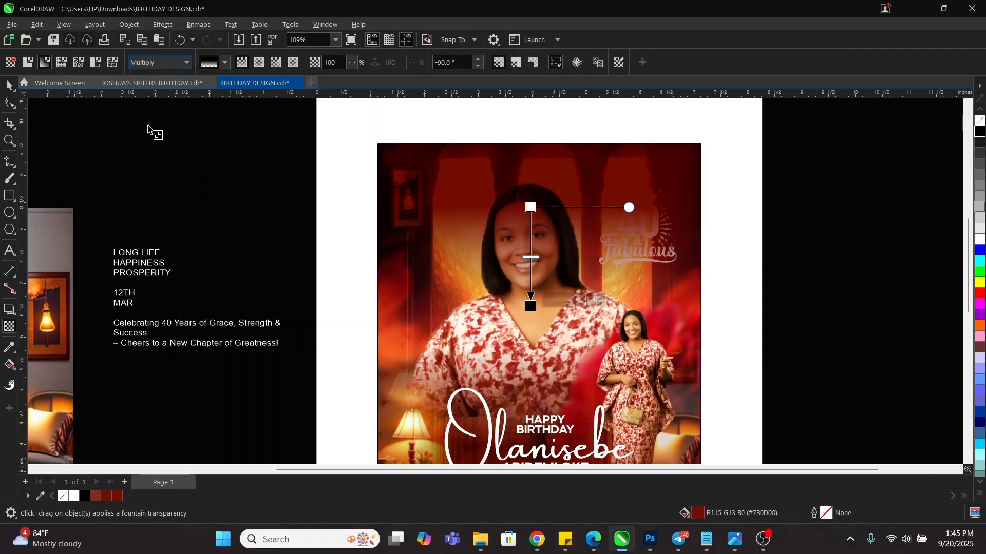
# Compare Add, Subtract, Overlay, Hard Light and Soft Light blend modes, settling back on Multiply
pyautogui.click(156, 63)
pyautogui.click(149, 96)
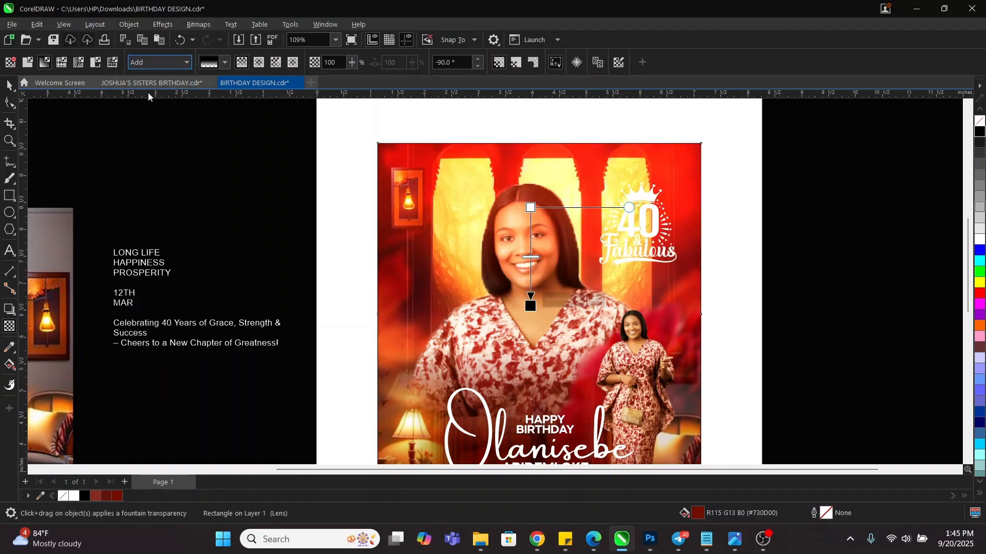
pyautogui.click(161, 63)
pyautogui.click(150, 101)
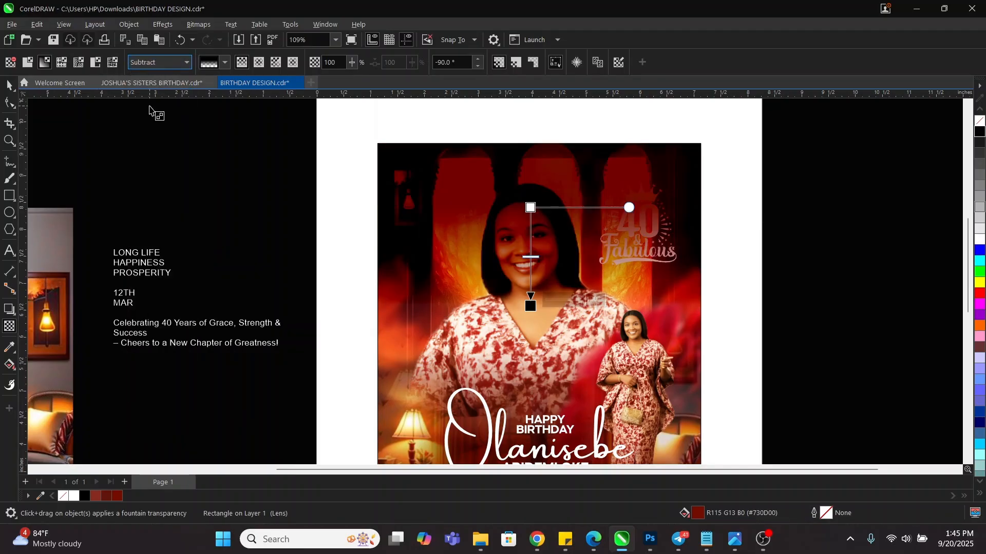
pyautogui.click(171, 62)
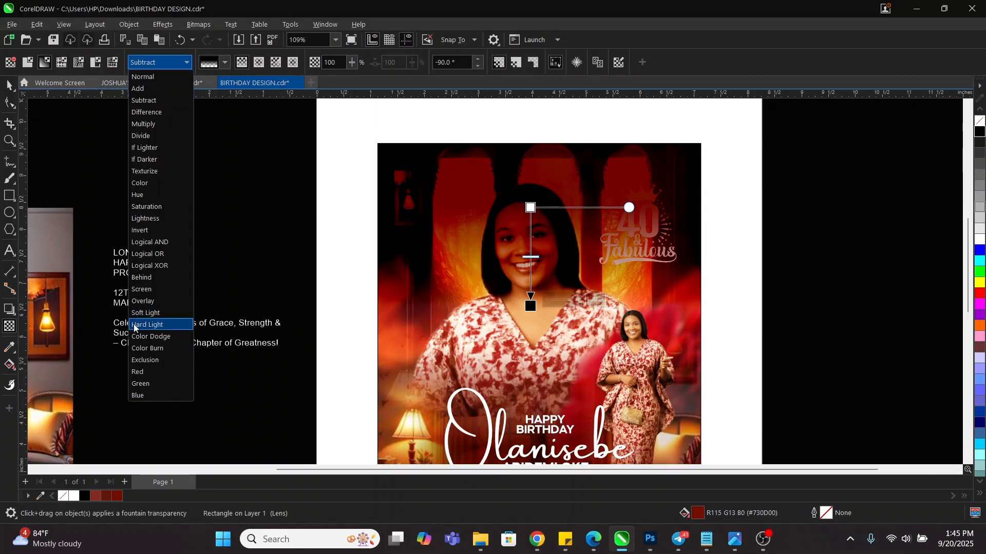
pyautogui.click(150, 301)
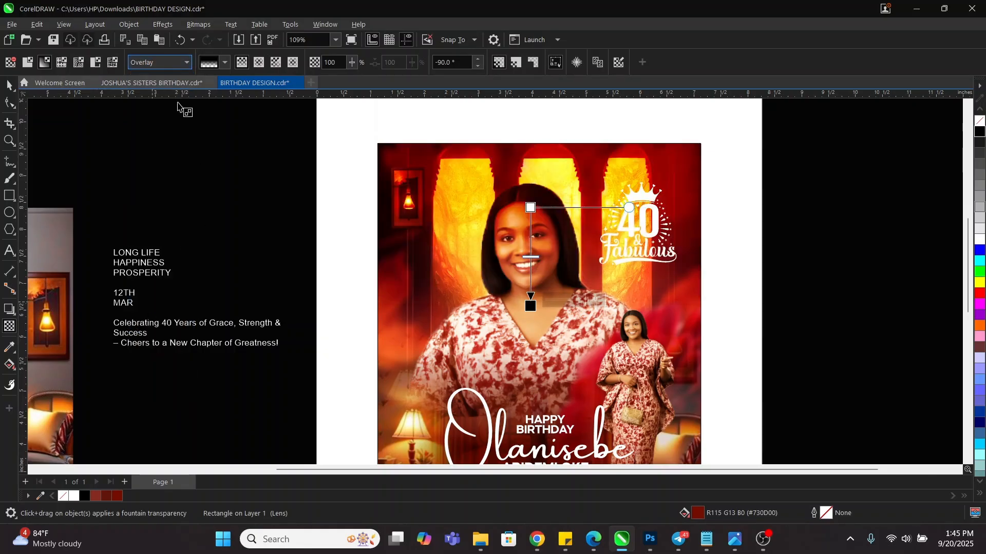
pyautogui.click(162, 62)
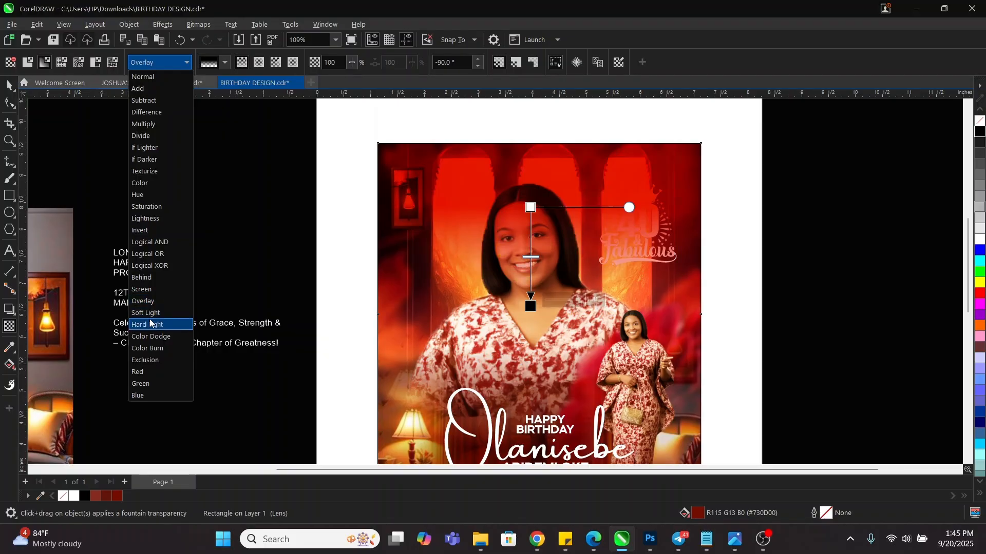
pyautogui.click(150, 325)
pyautogui.click(167, 70)
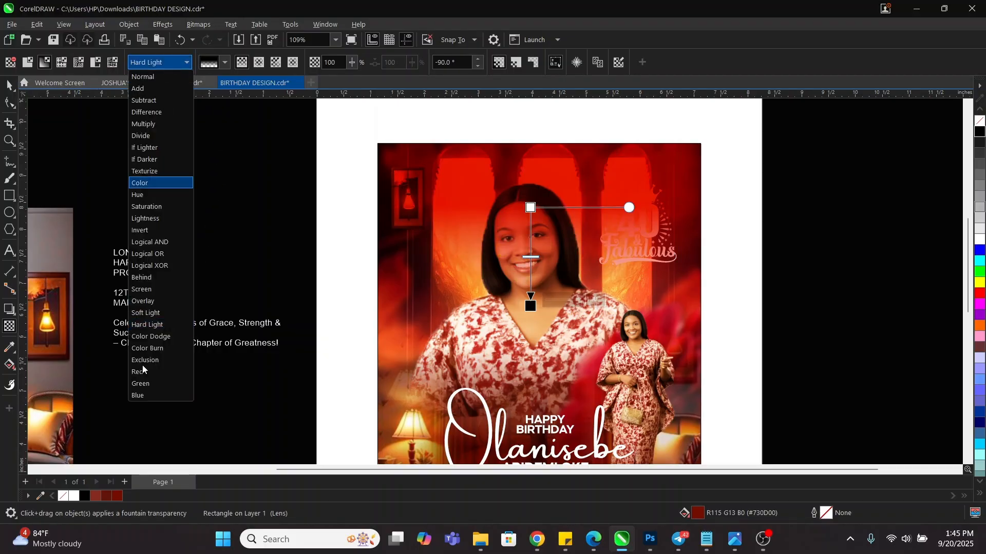
pyautogui.click(157, 313)
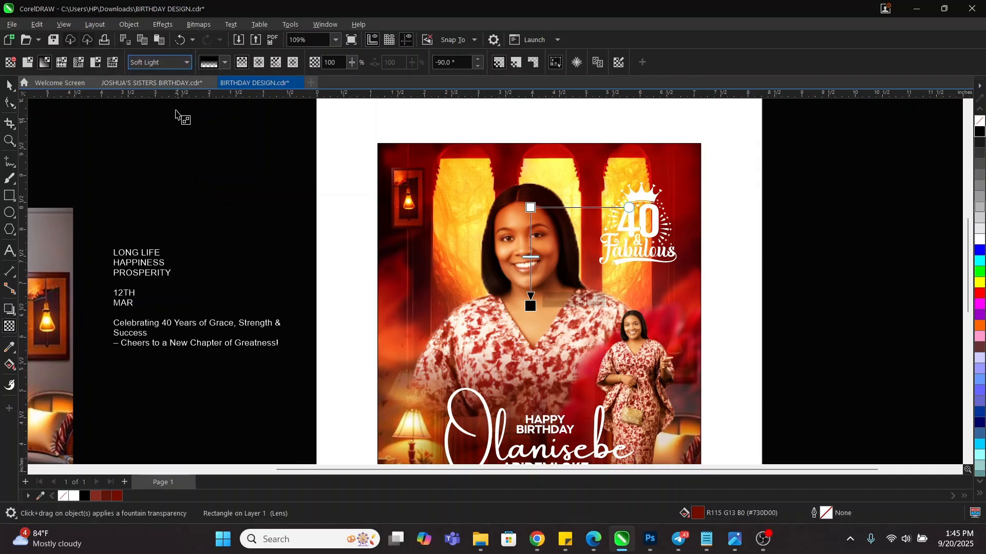
pyautogui.click(163, 68)
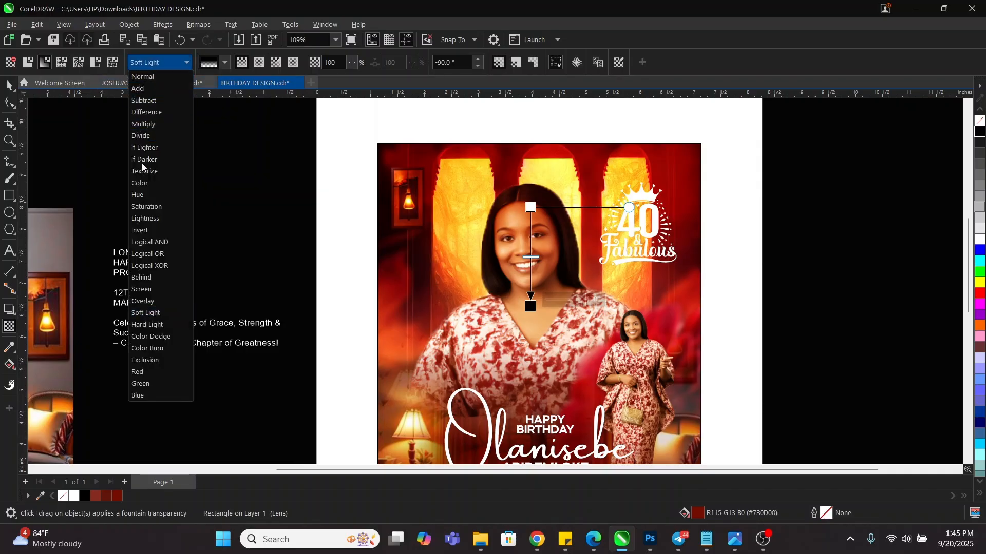
pyautogui.click(143, 124)
# Extend the transparency fade's end point further down the photo
pyautogui.click(10, 86)
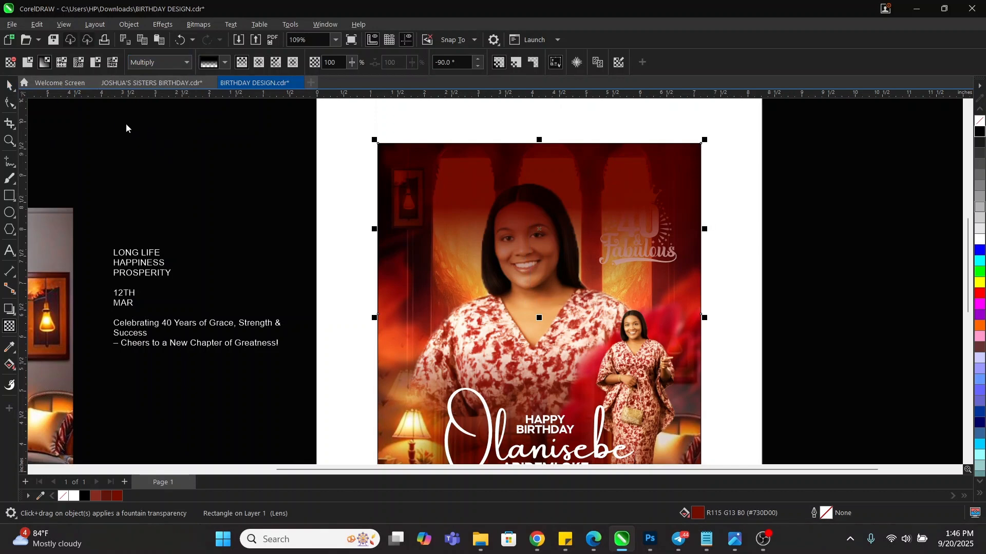
pyautogui.press('space')
pyautogui.moveTo(531, 308); pyautogui.dragTo(531, 325)
# PowerClip the red overlay rectangle inside the photo frame
pyautogui.press('space')
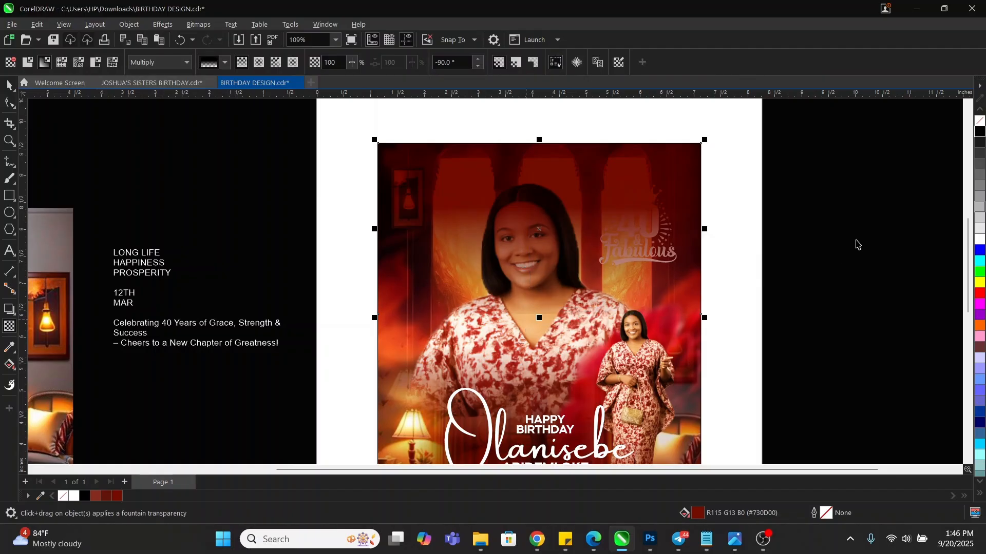
pyautogui.click(861, 234)
pyautogui.click(637, 177)
pyautogui.rightClick(637, 177)
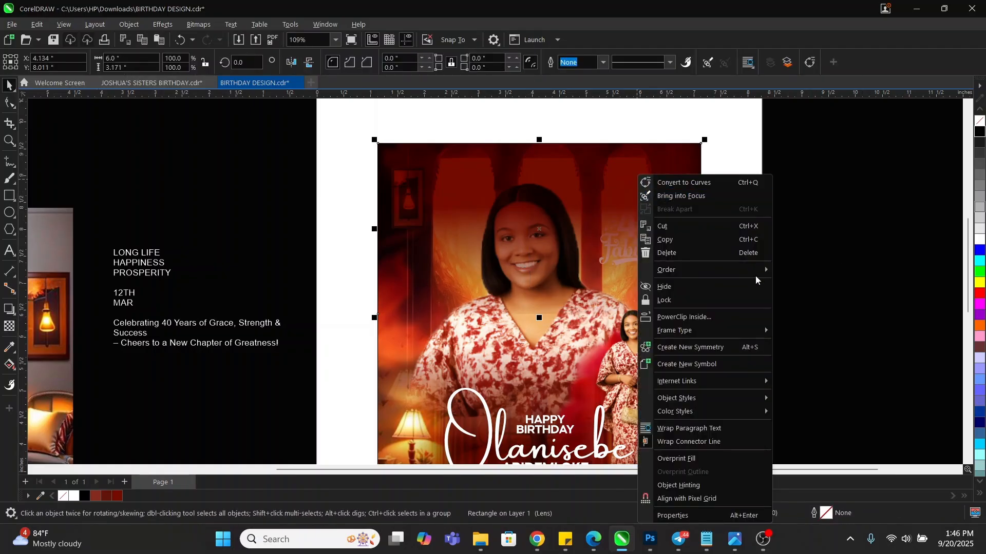
pyautogui.click(532, 358)
pyautogui.click(527, 355)
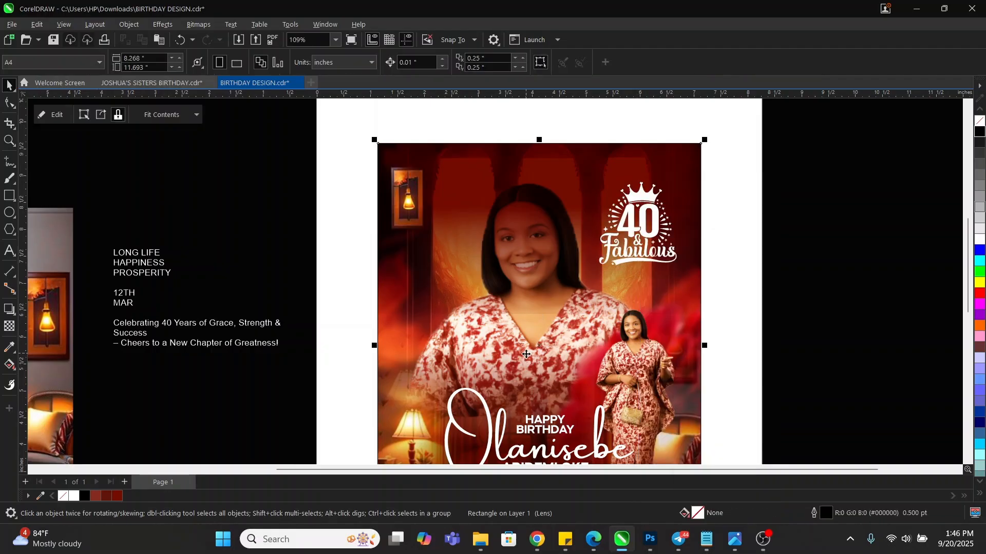
# Inside the frame's contents, move the red rectangle back one layer
pyautogui.click(828, 228)
pyautogui.scroll(-2, 563, 156)
pyautogui.press('z')
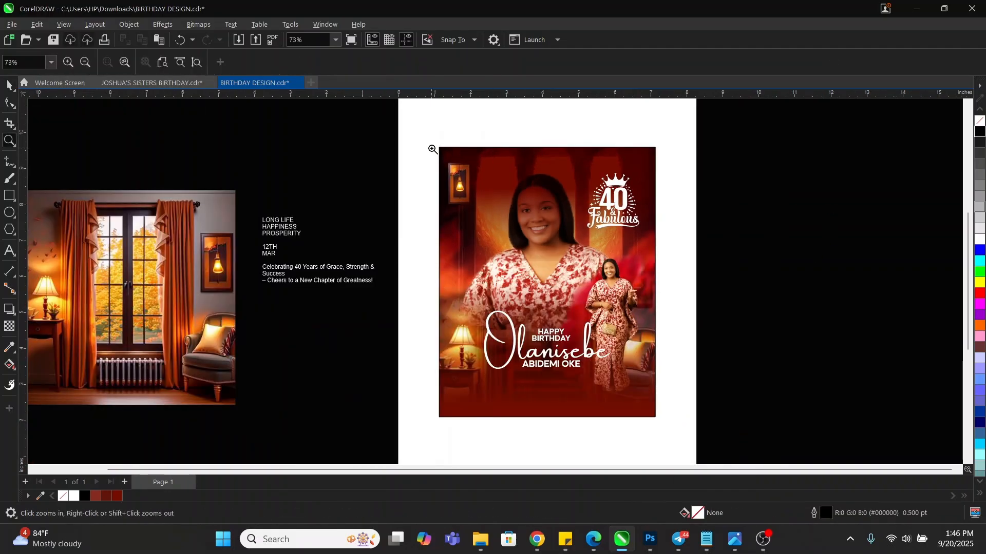
pyautogui.moveTo(432, 147); pyautogui.dragTo(665, 428)
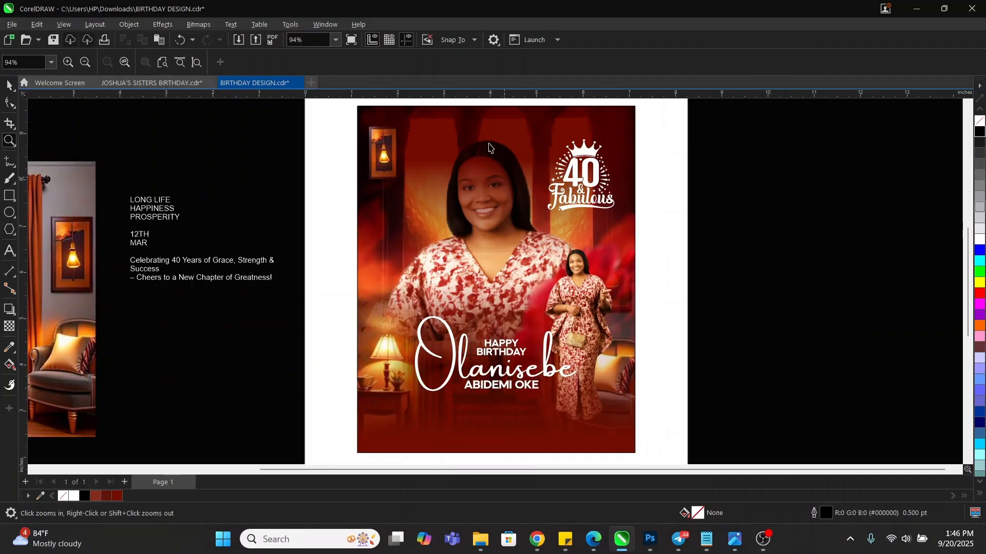
pyautogui.press('space')
pyautogui.doubleClick(450, 126)
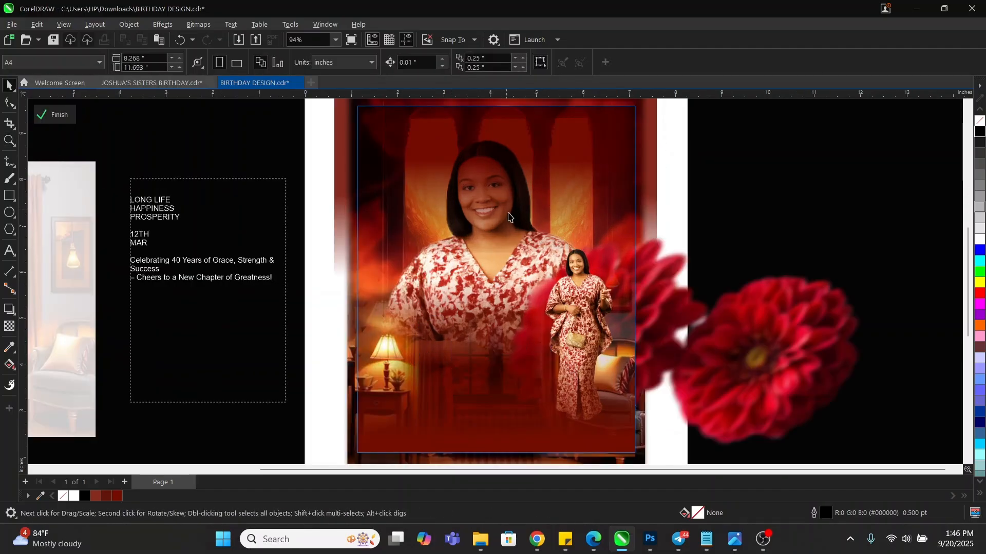
pyautogui.click(455, 126)
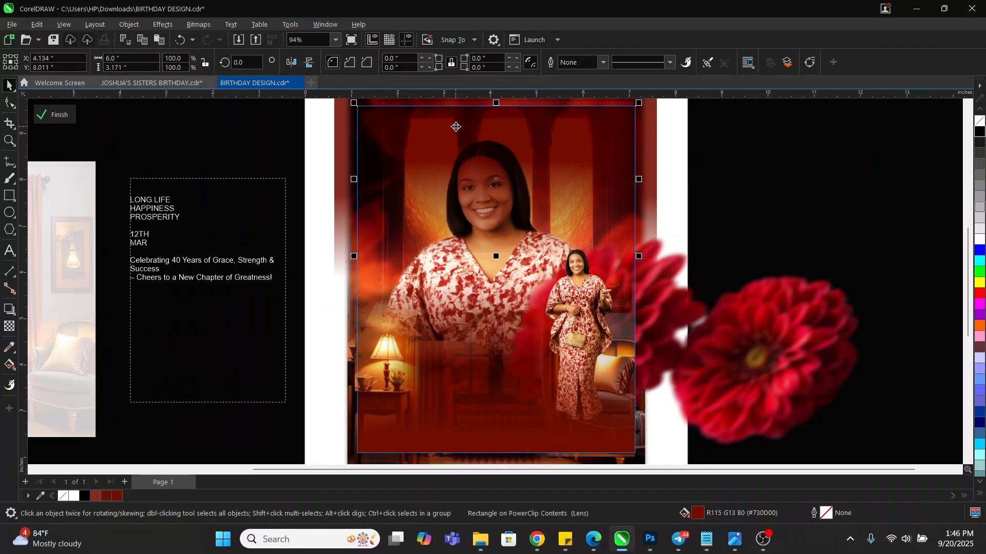
pyautogui.rightClick(393, 144)
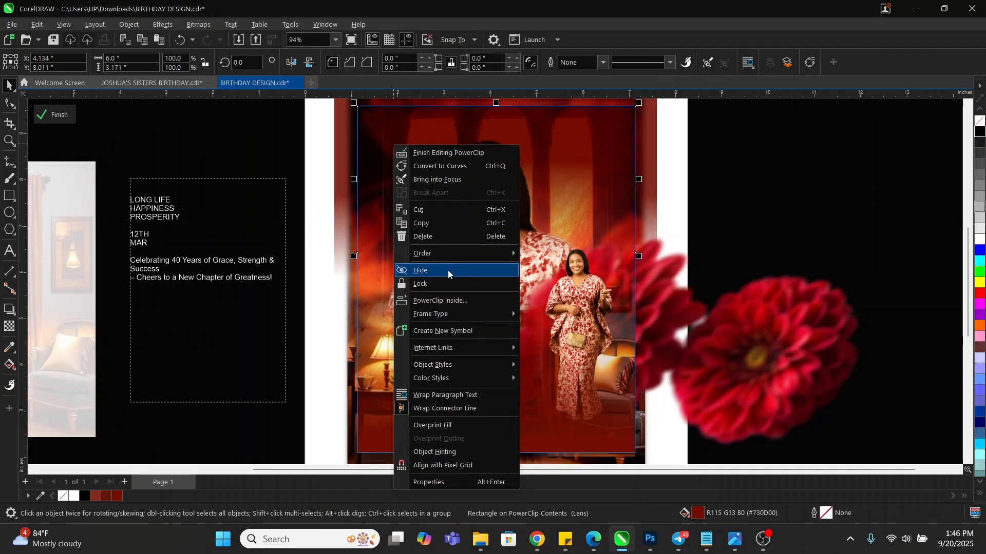
pyautogui.moveTo(451, 253)
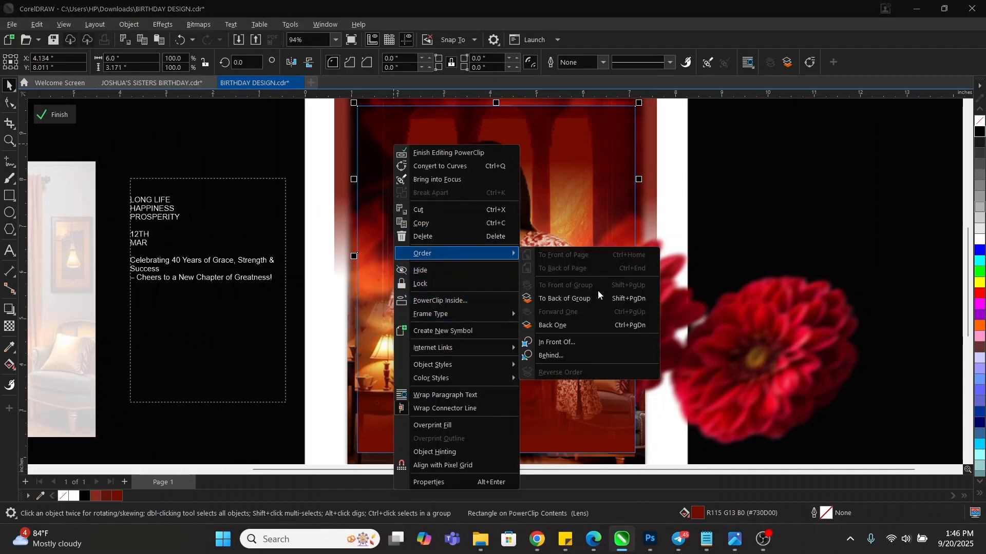
pyautogui.click(561, 331)
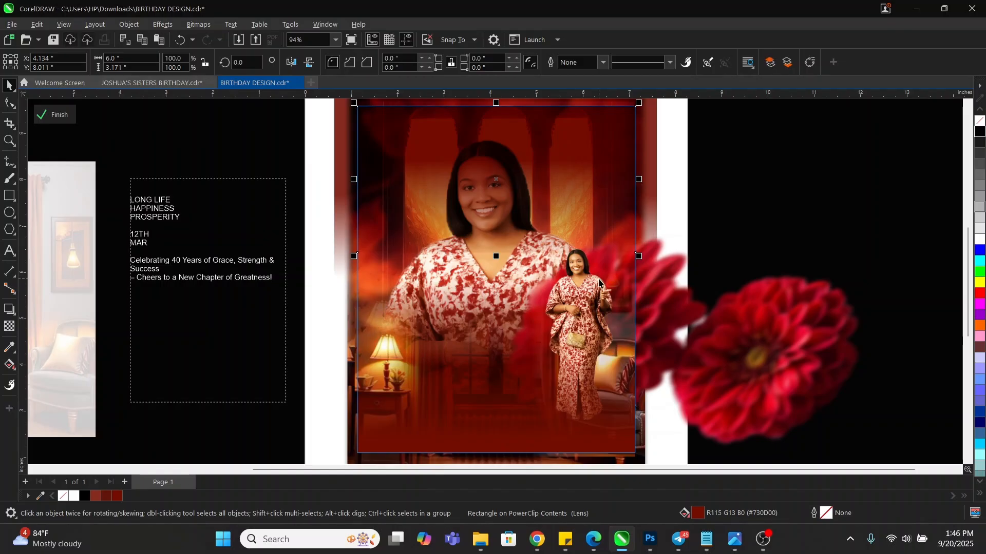
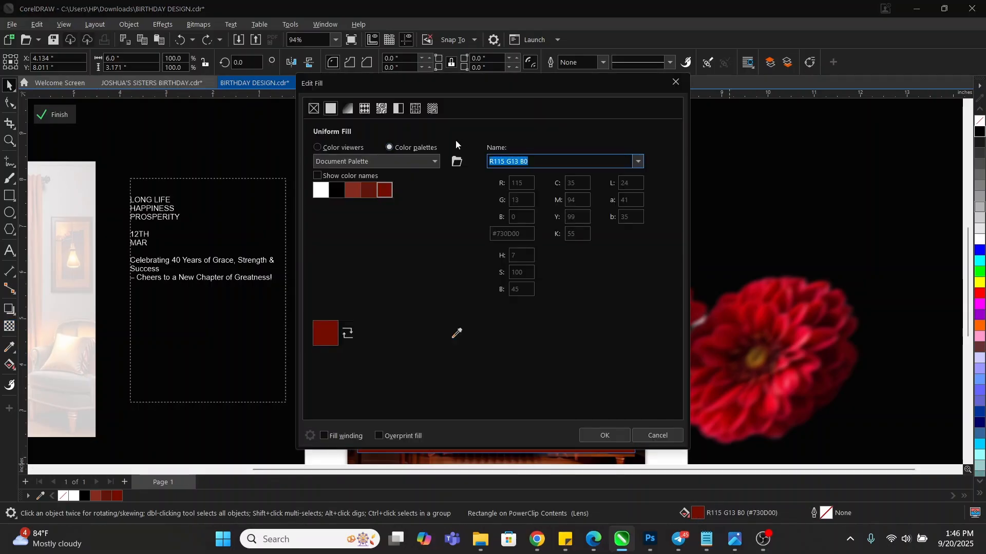
# Brighten the clipped rectangle's red fill to #A61300 in Edit Fill
pyautogui.moveTo(484, 83); pyautogui.dragTo(886, 131)
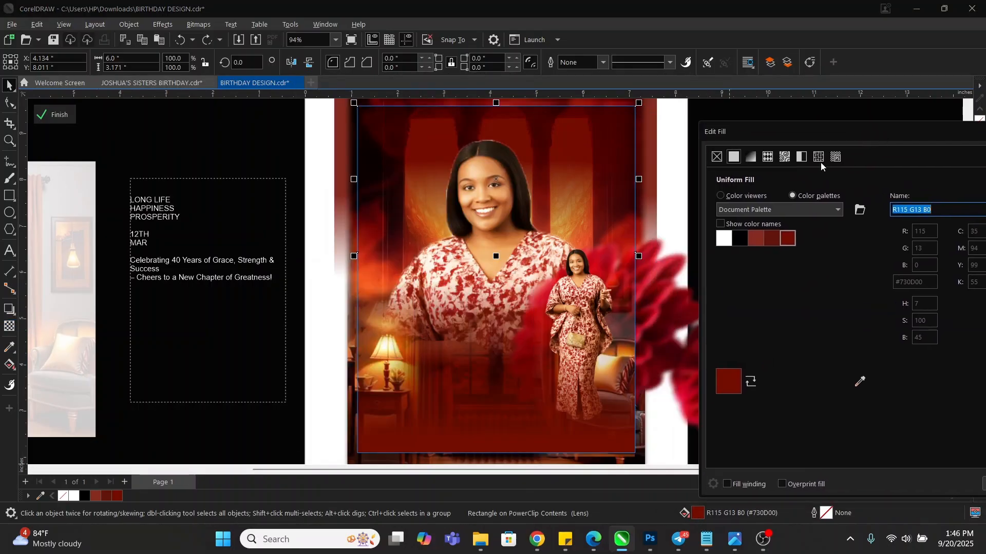
pyautogui.click(751, 196)
pyautogui.moveTo(866, 303)
pyautogui.mouseDown()
pyautogui.moveTo(873, 251)
pyautogui.moveTo(869, 277)
pyautogui.mouseUp()
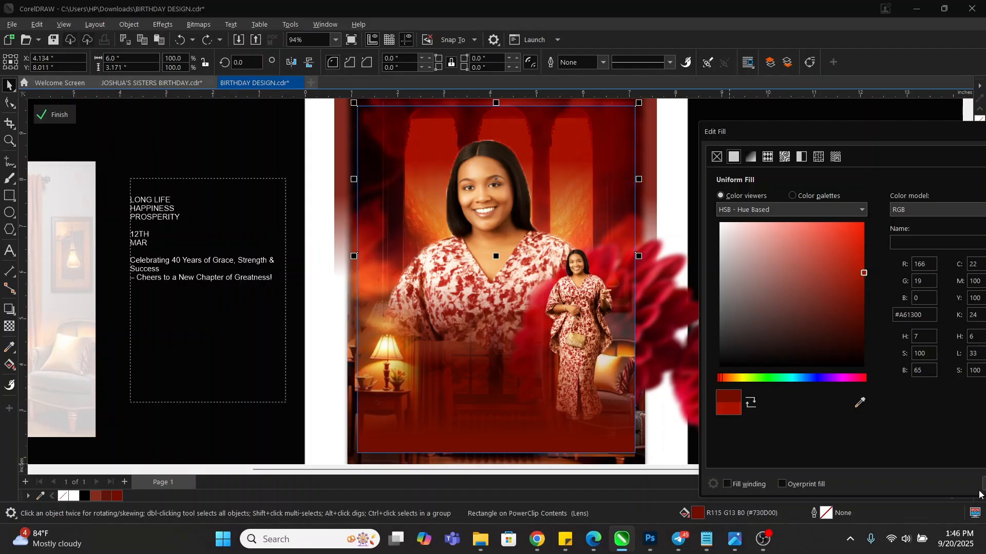
pyautogui.press('Return')
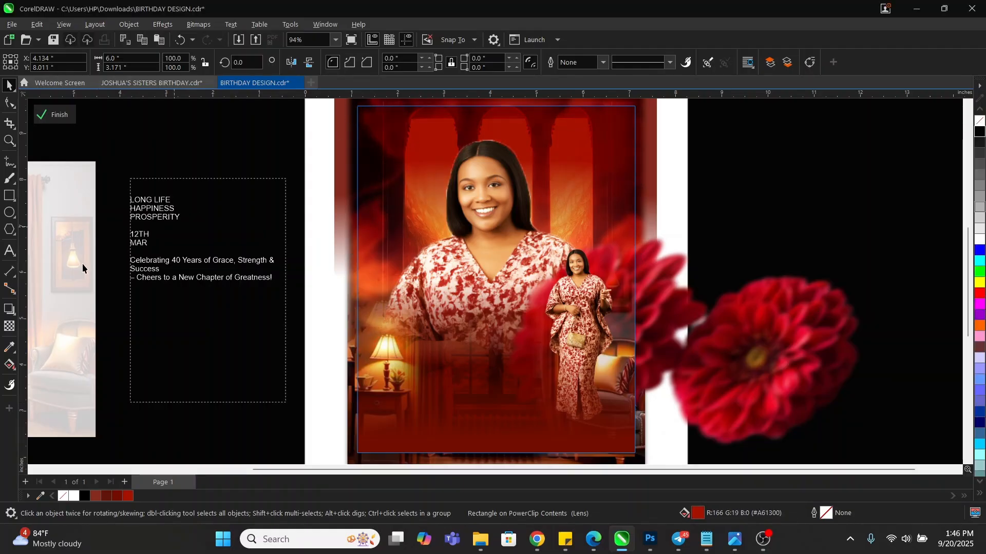
# Finish PowerClip editing and zoom in to frame the whole poster
pyautogui.click(54, 114)
pyautogui.press('z')
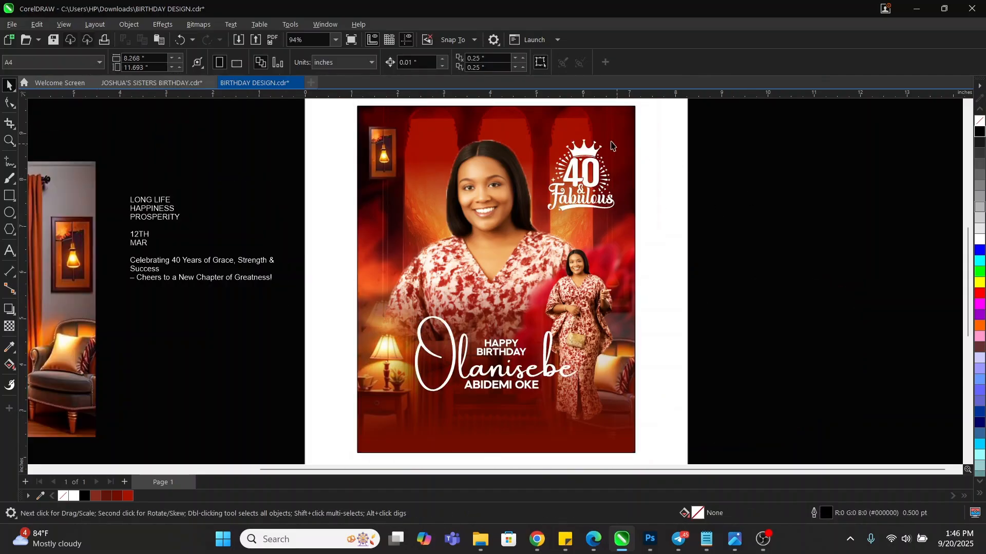
pyautogui.scroll(-1, 608, 139)
pyautogui.moveTo(413, 106); pyautogui.dragTo(637, 390)
pyautogui.press('space')
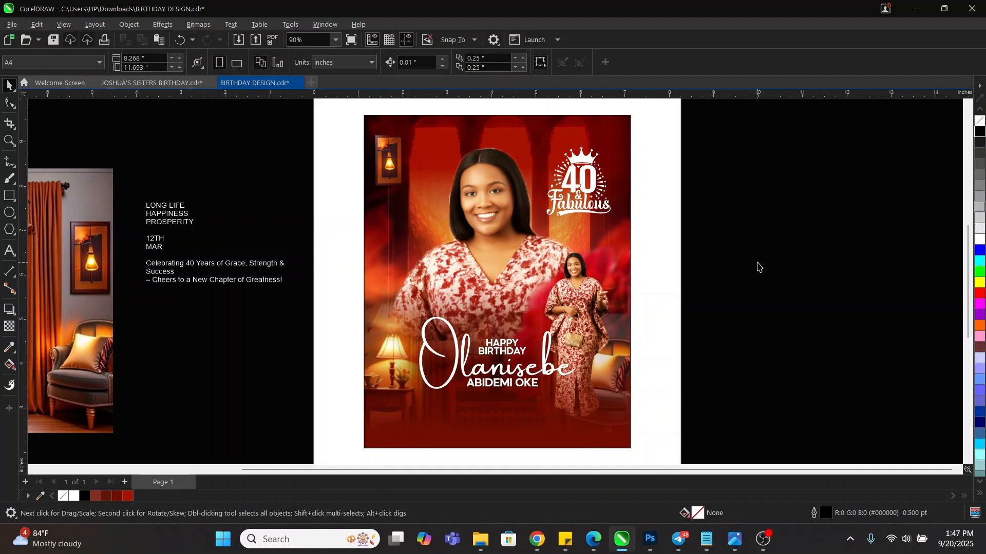
pyautogui.click(585, 181)
pyautogui.click(775, 209)
pyautogui.press('z')
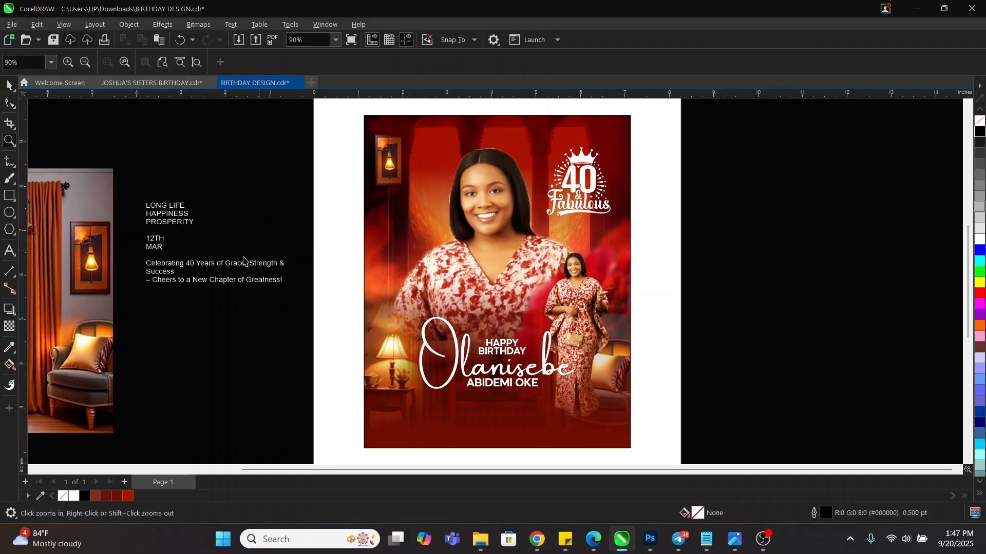
pyautogui.press('space')
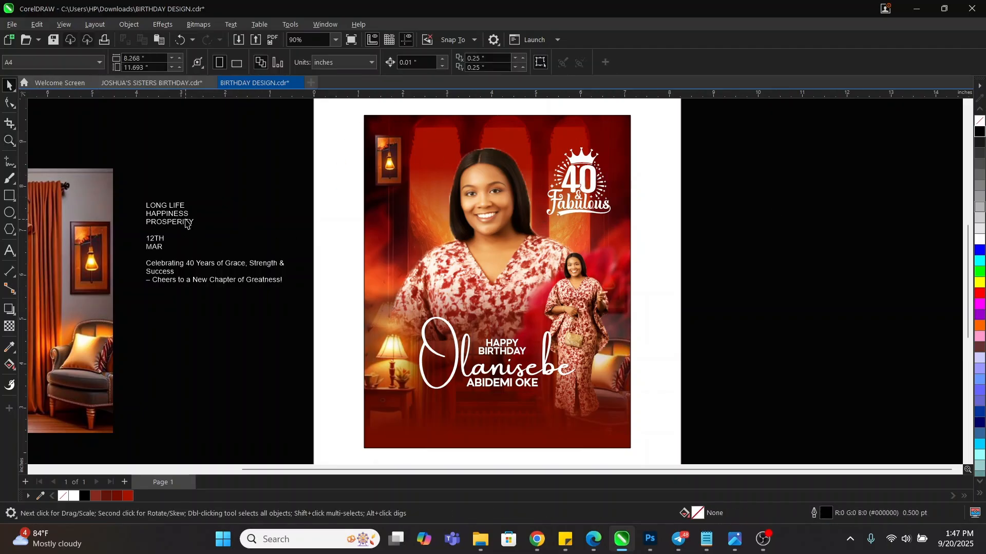
# Draw a small rectangle near the poster's upper left with a white outline
pyautogui.click(10, 195)
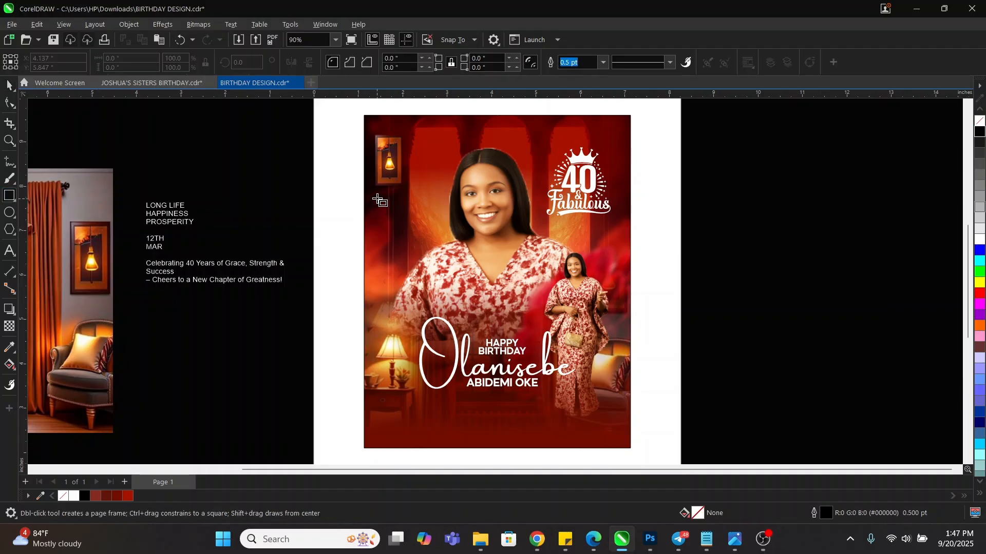
pyautogui.moveTo(393, 203); pyautogui.dragTo(425, 237)
pyautogui.press('space')
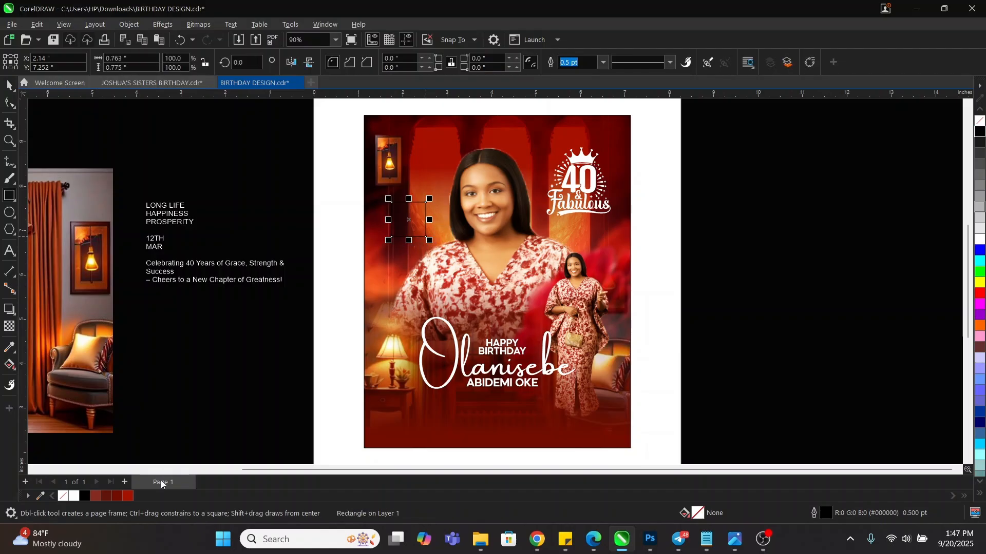
pyautogui.rightClick(74, 498)
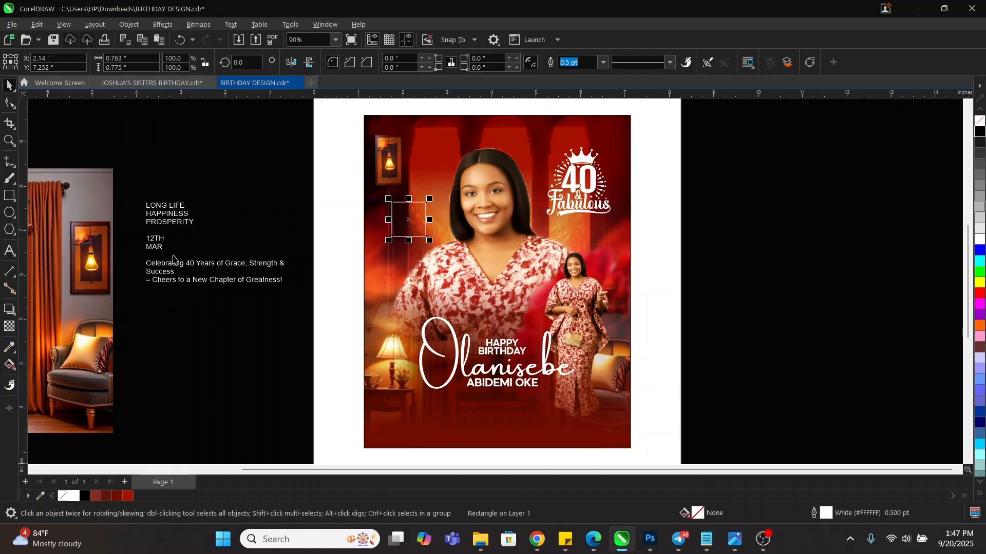
# Cut the 12TH and MAR lines from the pasteboard paragraph and paste them onto the flyer
pyautogui.doubleClick(152, 241)
pyautogui.moveTo(163, 247); pyautogui.dragTo(143, 237)
pyautogui.hotkey('ctrl', 'c')
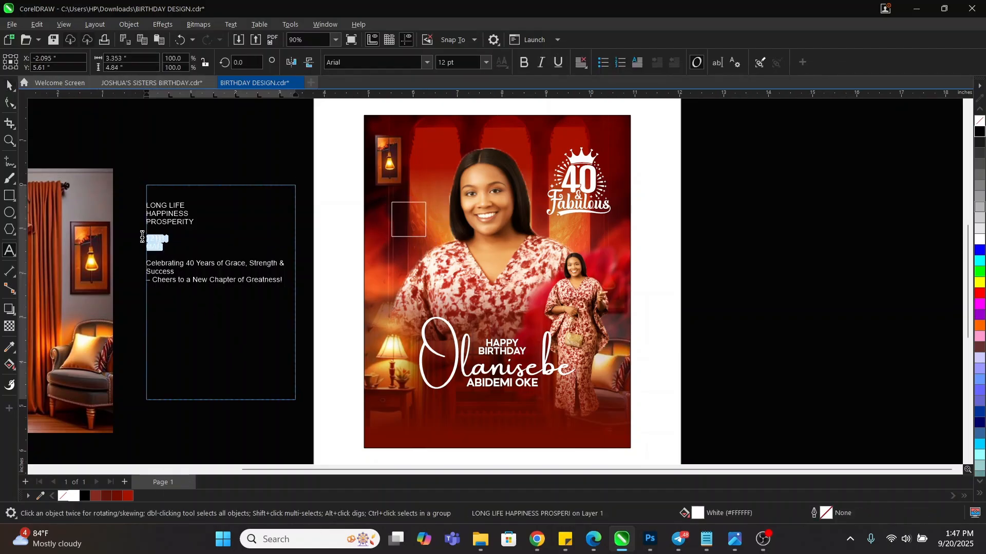
pyautogui.press('Delete')
pyautogui.press('Escape')
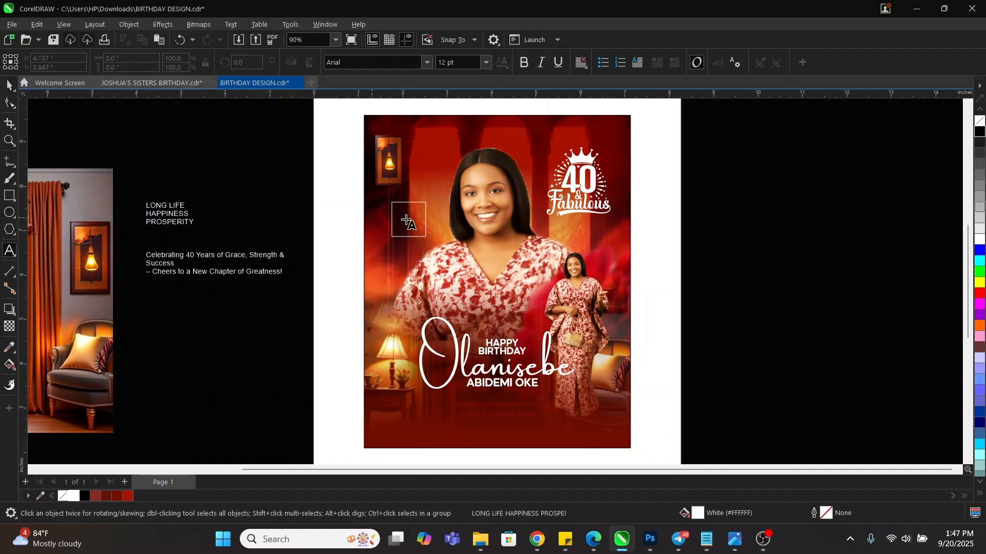
pyautogui.hotkey('ctrl', 'v')
# Move 12TH MAR into the frame, set it in Mazzard H Bold and center-align it
pyautogui.press('F2')
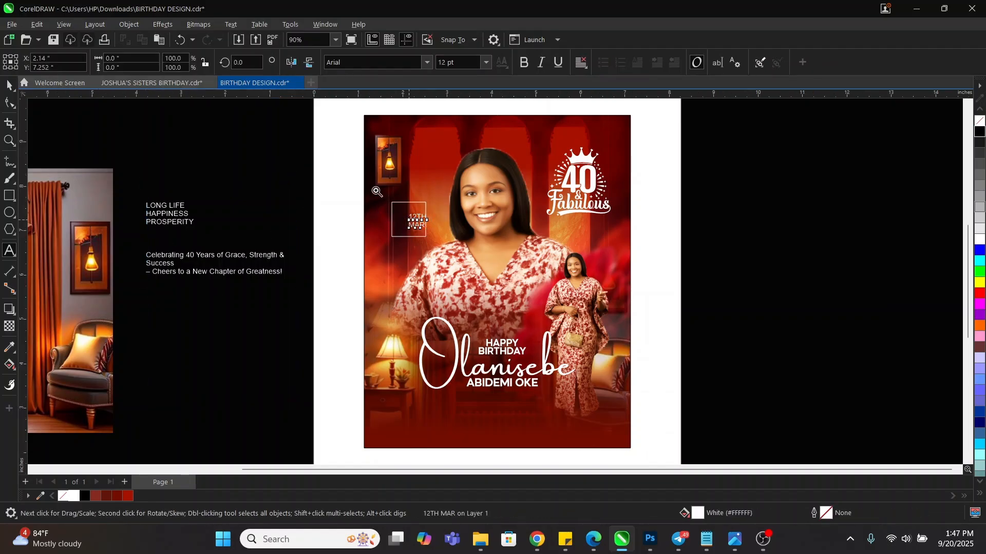
pyautogui.moveTo(371, 186); pyautogui.dragTo(448, 257)
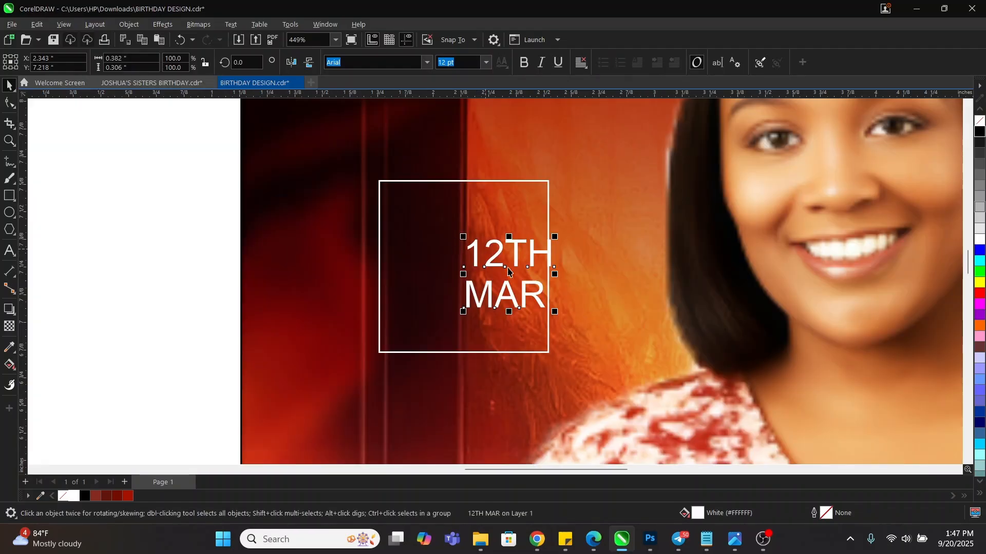
pyautogui.moveTo(515, 258); pyautogui.dragTo(461, 254)
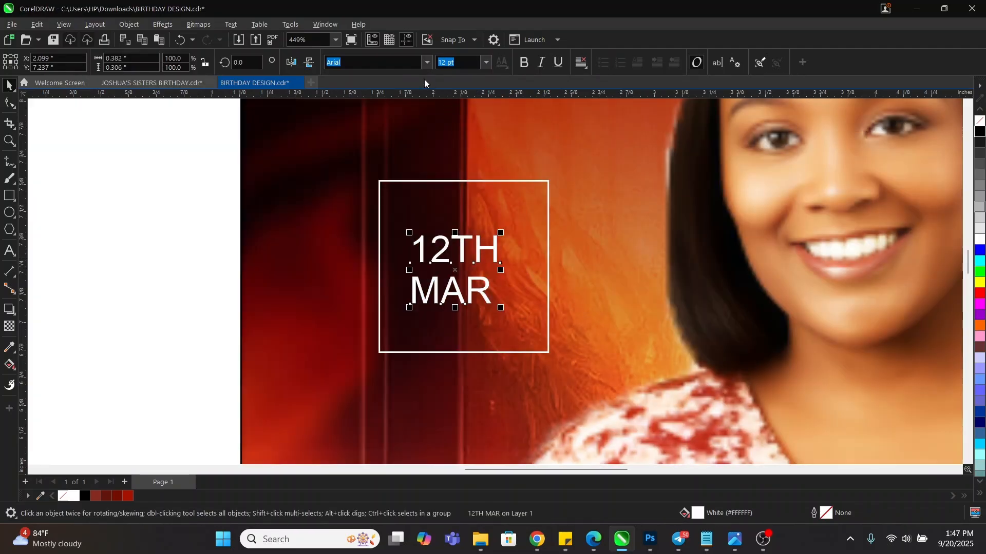
pyautogui.click(428, 64)
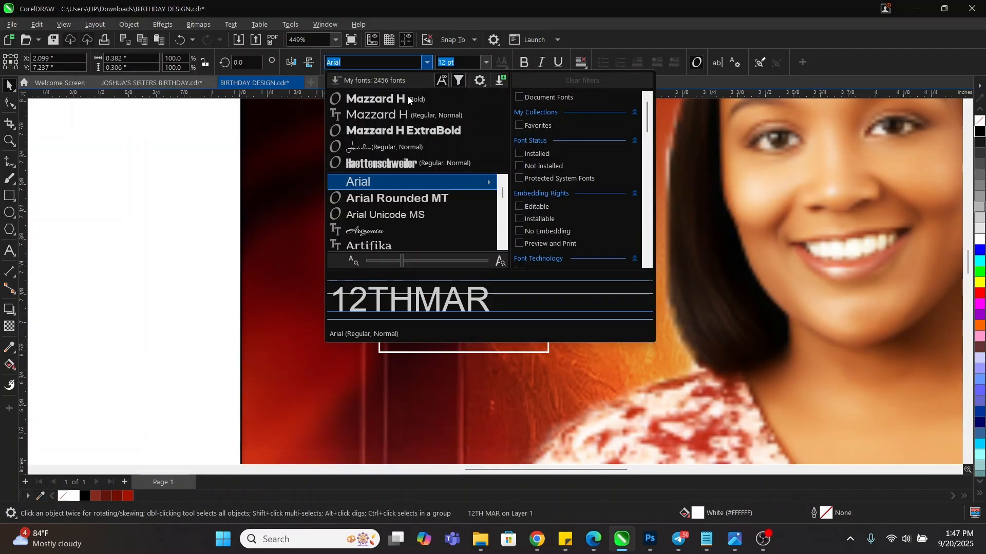
pyautogui.click(398, 99)
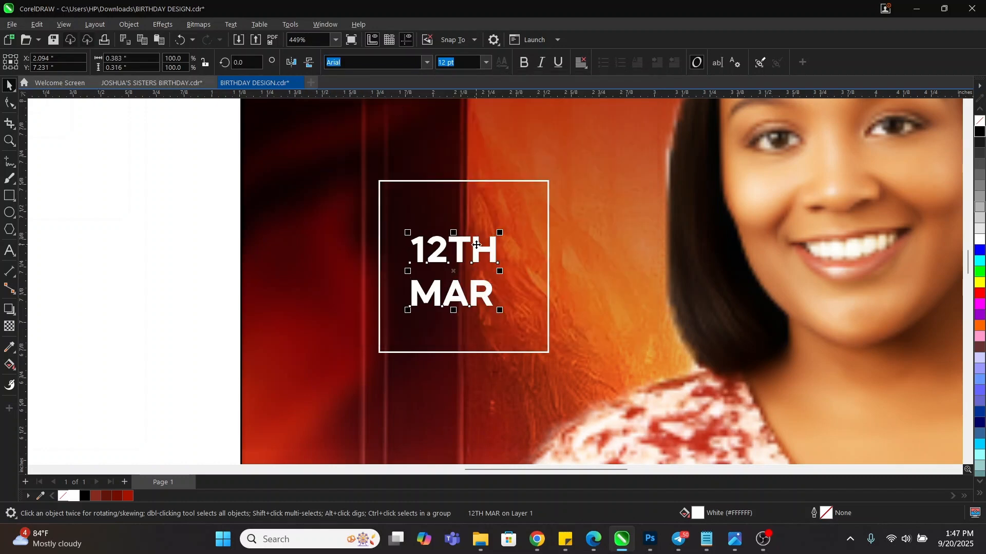
pyautogui.doubleClick(477, 244)
pyautogui.hotkey('ctrl', 'e')
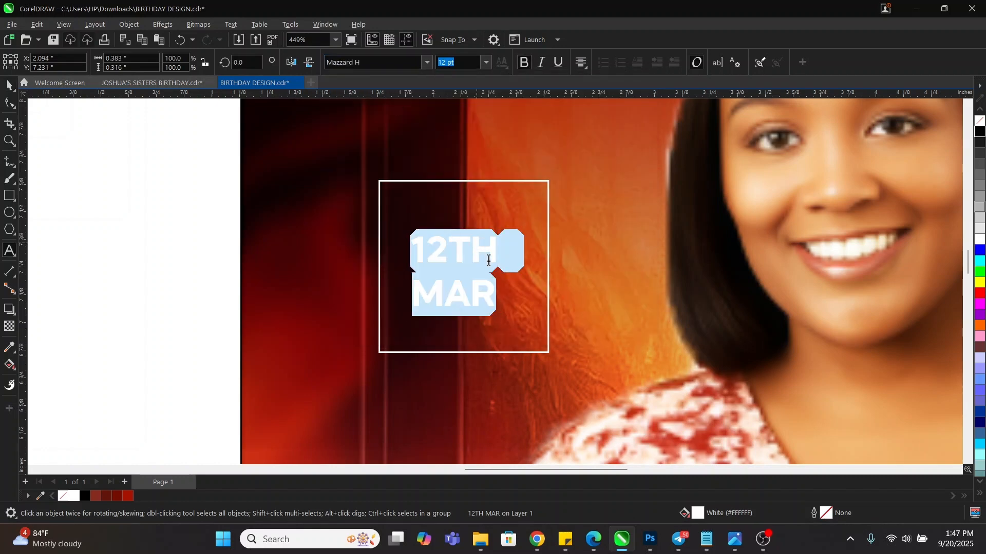
pyautogui.hotkey('ctrl', 'space')
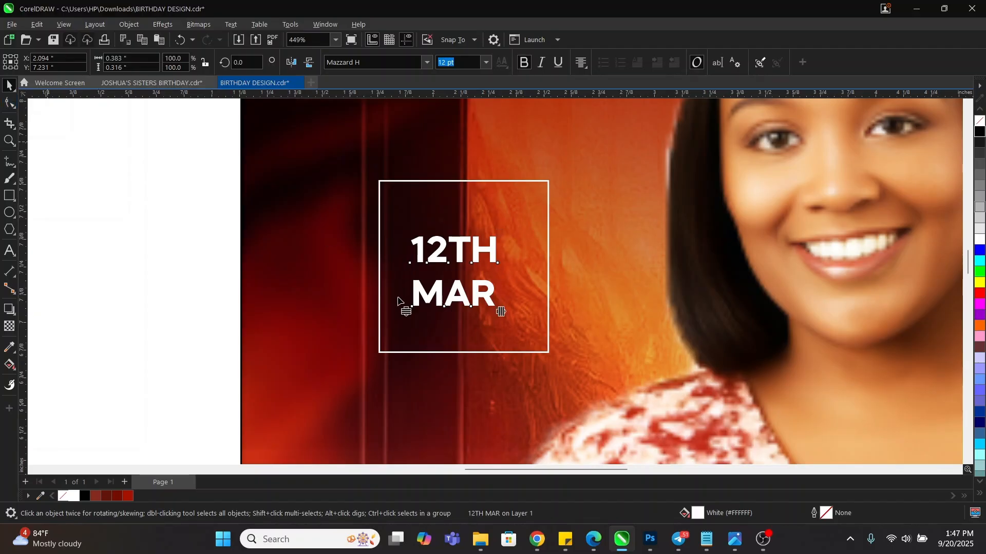
# Tighten the date's line and letter spacing, center it in the frame, and enlarge it to about 165%
pyautogui.moveTo(405, 312); pyautogui.dragTo(414, 286)
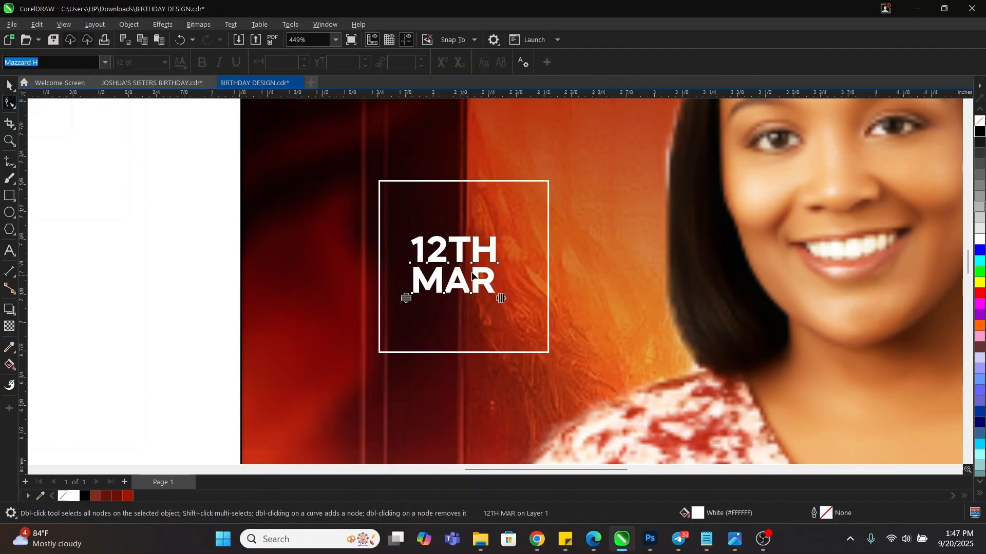
pyautogui.moveTo(503, 299); pyautogui.dragTo(493, 298)
pyautogui.press('space')
pyautogui.click(500, 300)
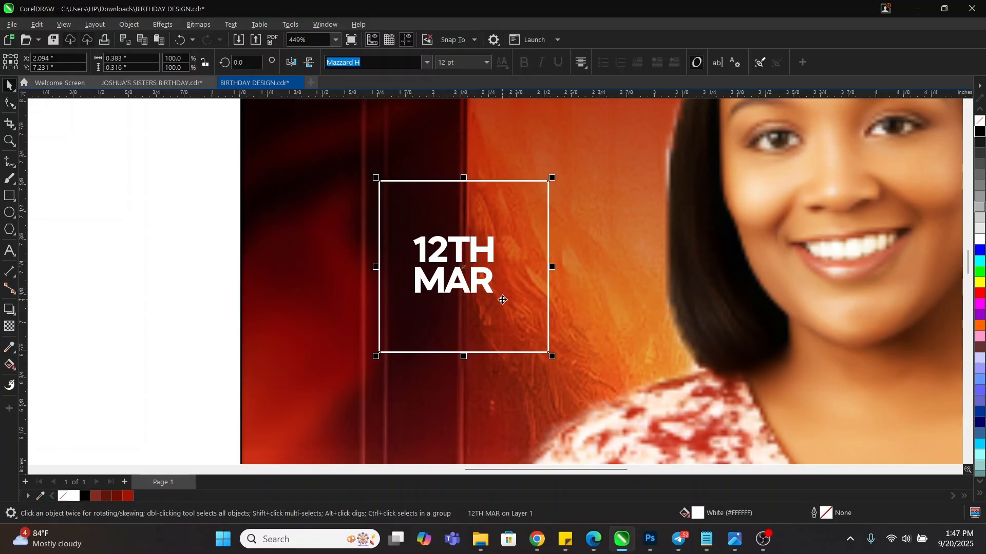
pyautogui.press('c')
pyautogui.press('e')
pyautogui.click(734, 277)
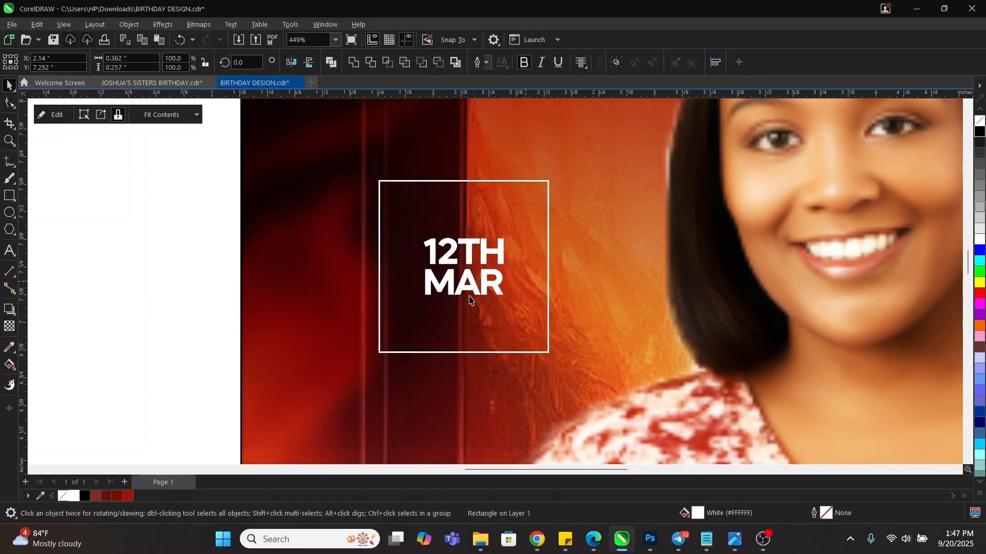
pyautogui.click(485, 284)
pyautogui.moveTo(508, 301); pyautogui.dragTo(534, 341)
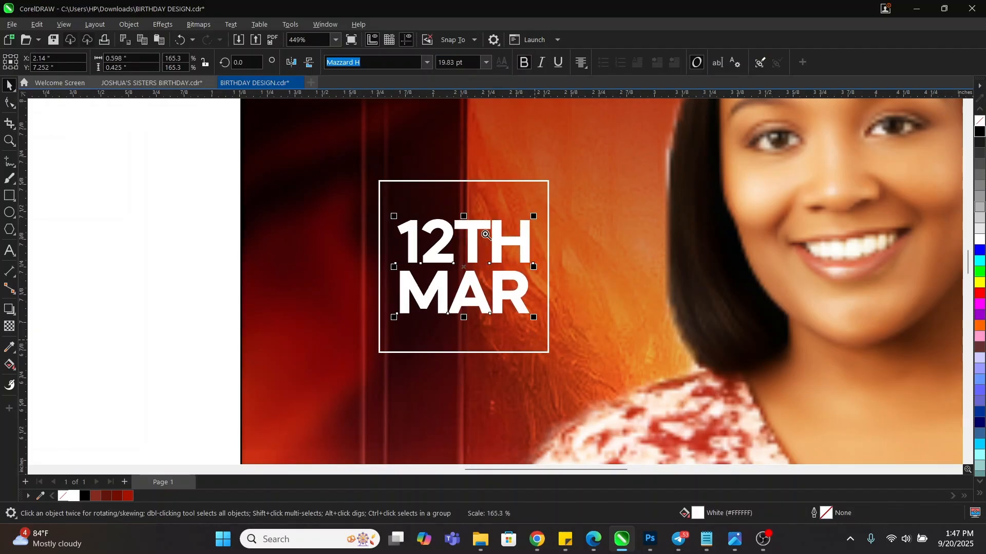
# Shorten the frame from the top to fit the text and give it a 1.5 pt outline
pyautogui.press('z')
pyautogui.rightClick(473, 212)
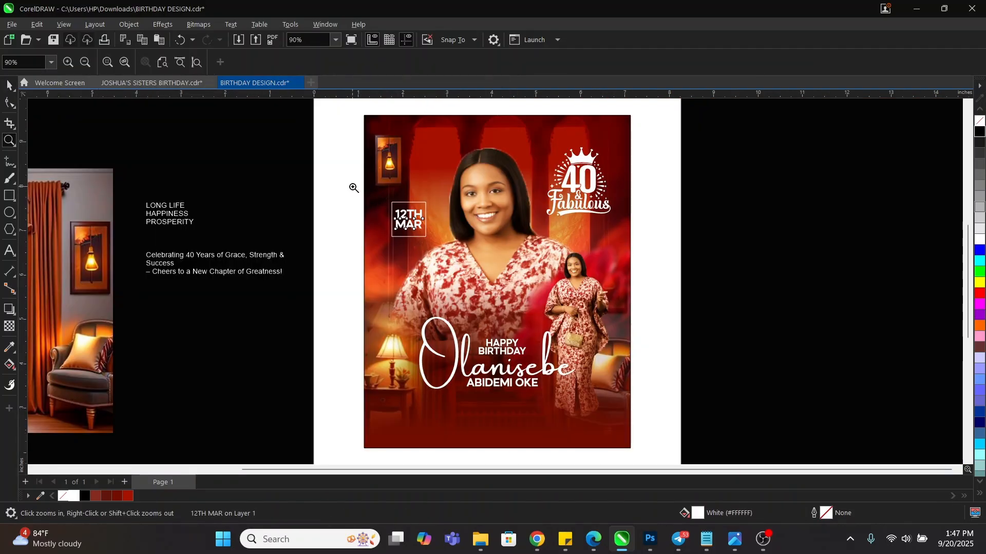
pyautogui.moveTo(335, 180); pyautogui.dragTo(509, 270)
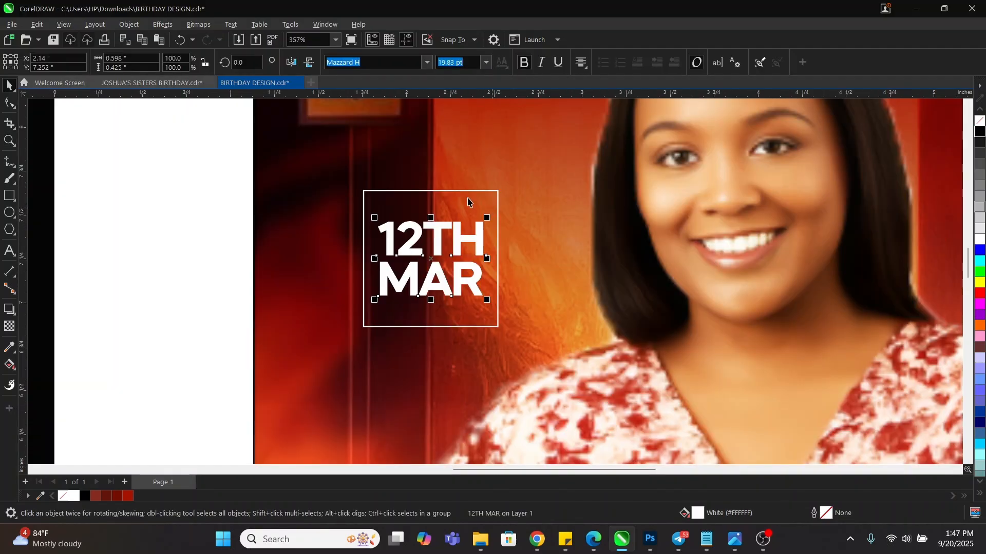
pyautogui.click(467, 191)
pyautogui.moveTo(432, 185); pyautogui.dragTo(432, 201)
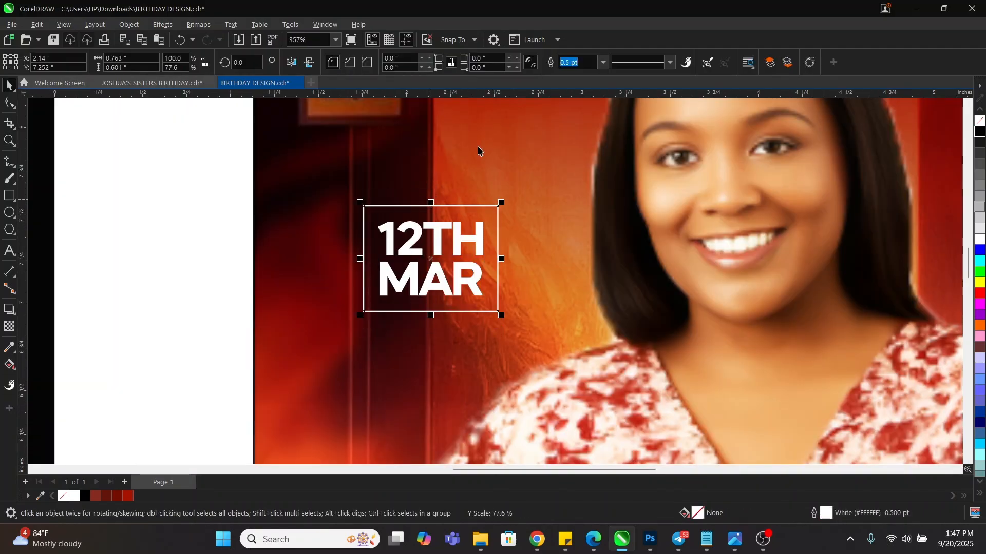
pyautogui.click(602, 62)
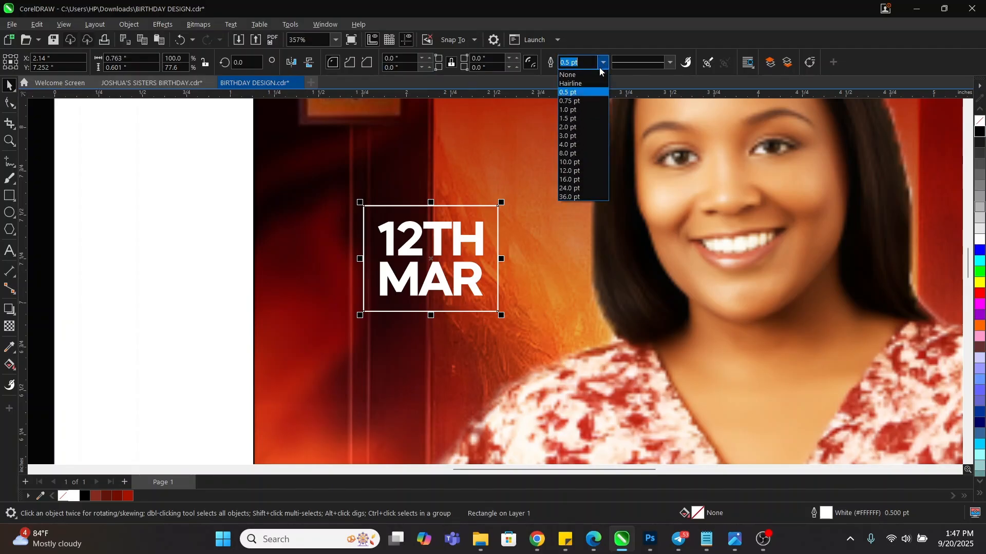
pyautogui.click(577, 118)
# Move the frame and date together up toward the lamp, nudging slightly right
pyautogui.press('z')
pyautogui.rightClick(457, 176)
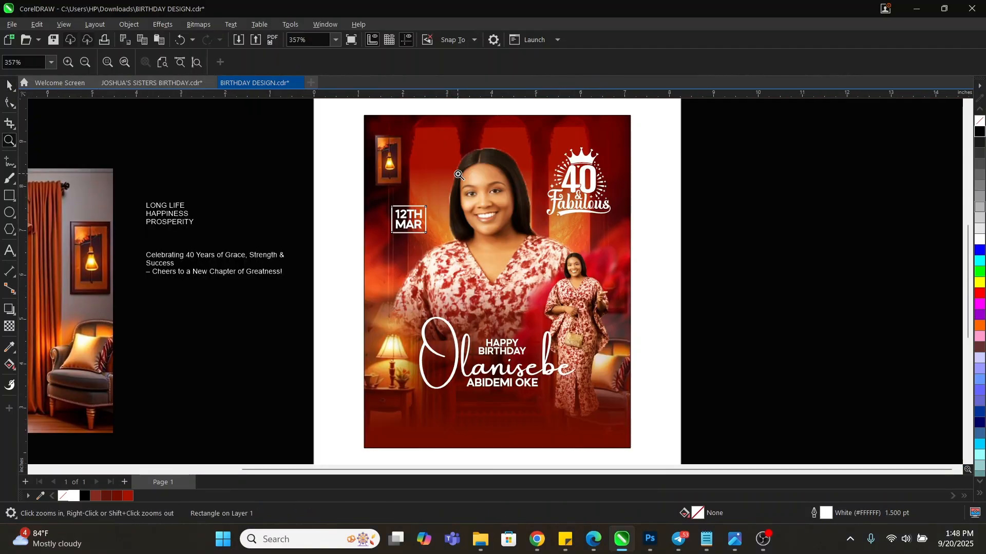
pyautogui.press('space')
pyautogui.moveTo(297, 183); pyautogui.dragTo(460, 260)
pyautogui.moveTo(409, 222); pyautogui.dragTo(404, 216)
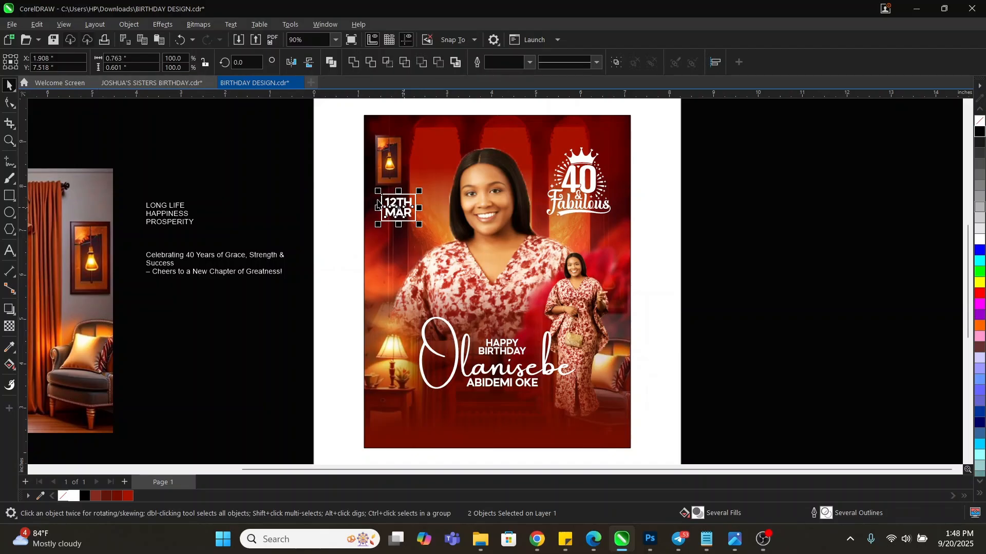
pyautogui.press('Right')
pyautogui.press('Right')
pyautogui.press('Right')
pyautogui.press('Right')
pyautogui.press('Right')
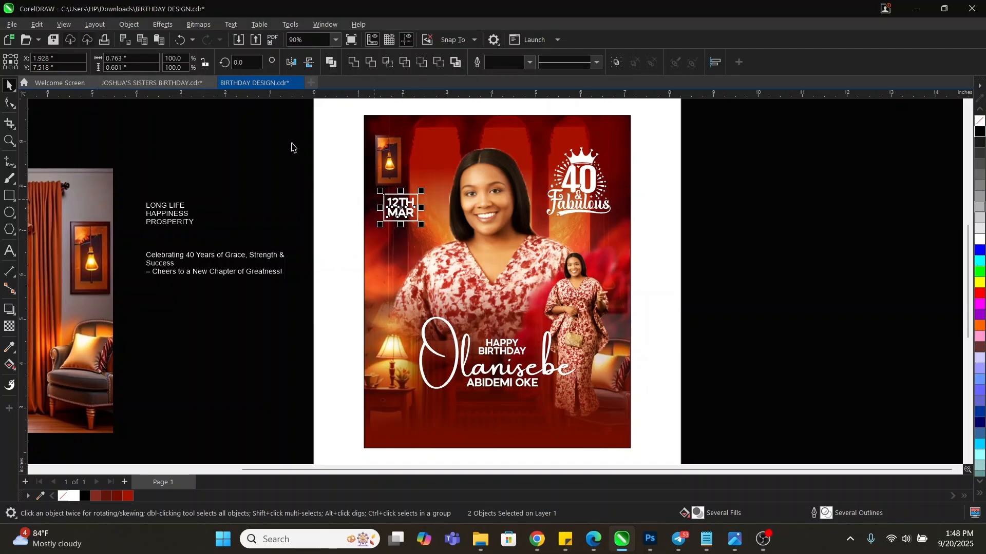
# Cut the LONG LIFE, HAPPINESS and PROSPERITY lines from the paragraph and paste them onto the flyer
pyautogui.click(173, 220)
pyautogui.doubleClick(196, 222)
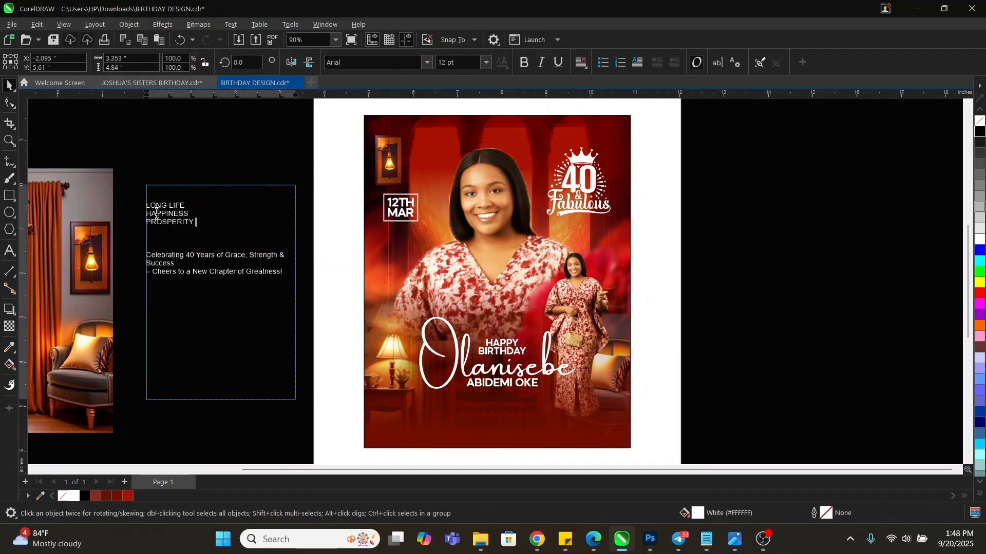
pyautogui.moveTo(196, 222); pyautogui.dragTo(145, 206)
pyautogui.hotkey('ctrl', 'c')
pyautogui.press('Delete')
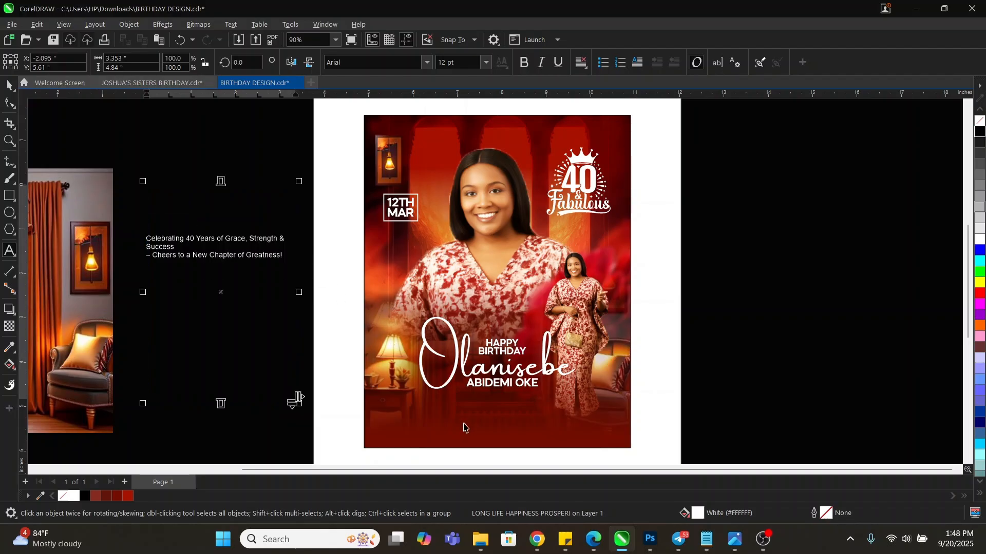
pyautogui.click(433, 414)
pyautogui.hotkey('ctrl', 'v')
pyautogui.hotkey('ctrl', 'space')
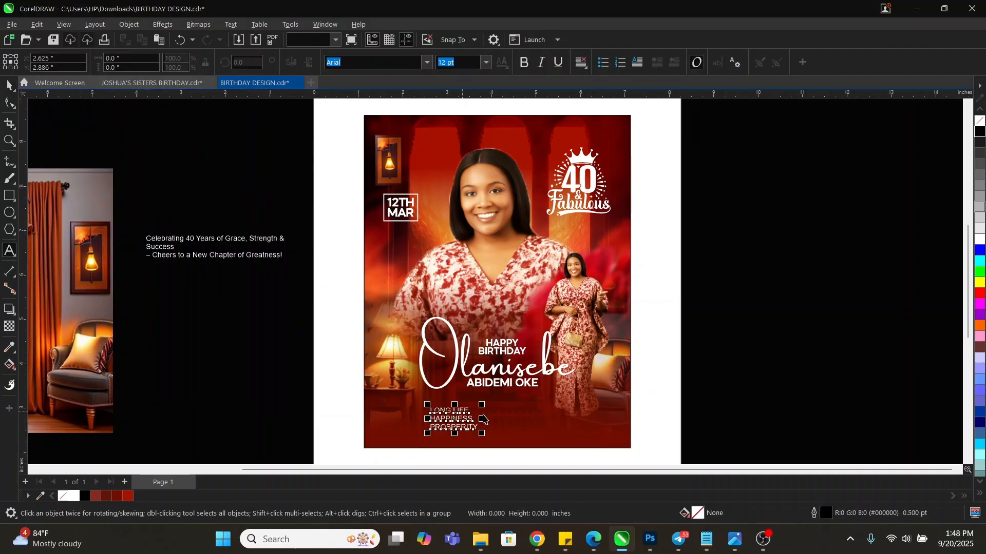
# Break the pasted three-line text apart into separate lines
pyautogui.press('z')
pyautogui.moveTo(333, 347); pyautogui.dragTo(673, 449)
pyautogui.press('space')
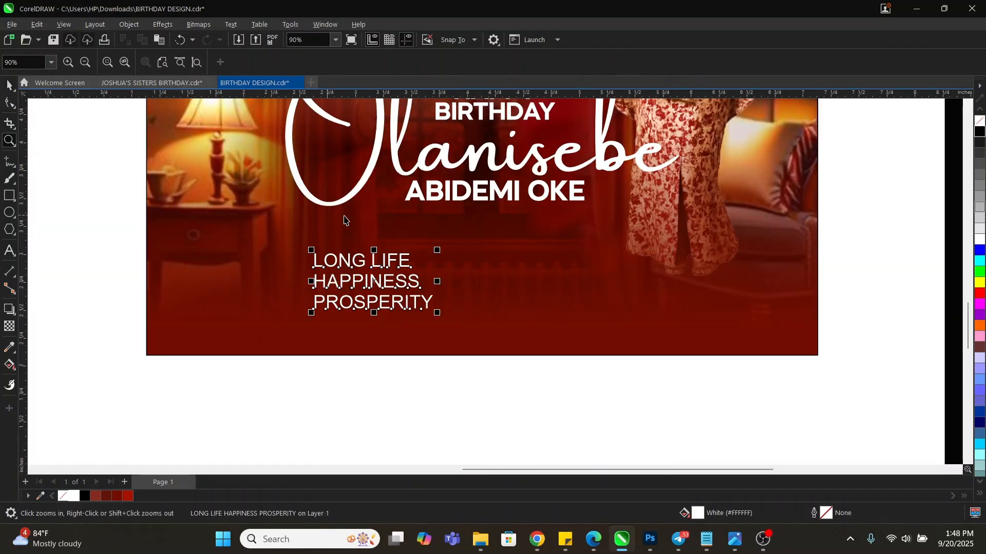
pyautogui.hotkey('ctrl', 'k')
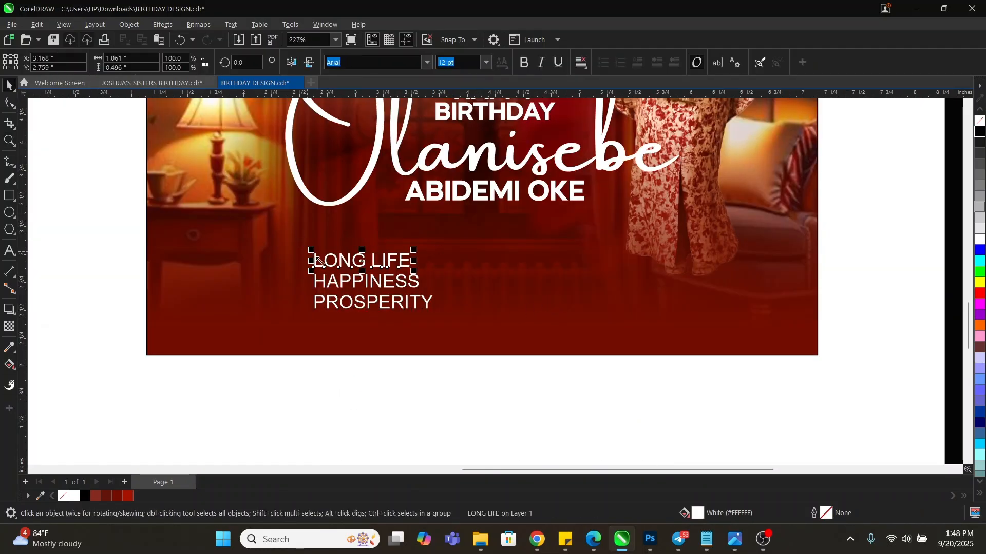
# Draw a red bar above the LONG LIFE line and round its corners
pyautogui.click(44, 195)
pyautogui.click(9, 195)
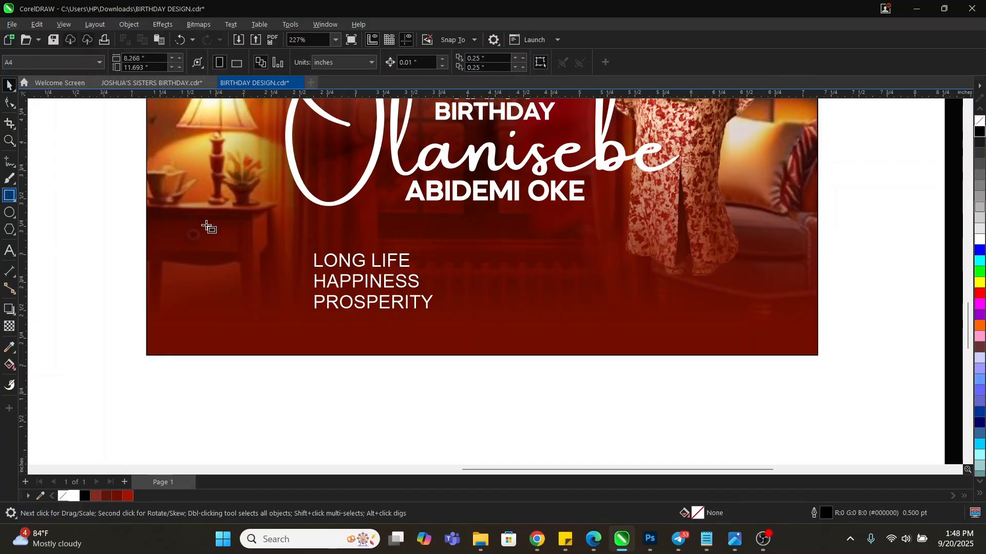
pyautogui.moveTo(304, 227); pyautogui.dragTo(409, 255)
pyautogui.press('space')
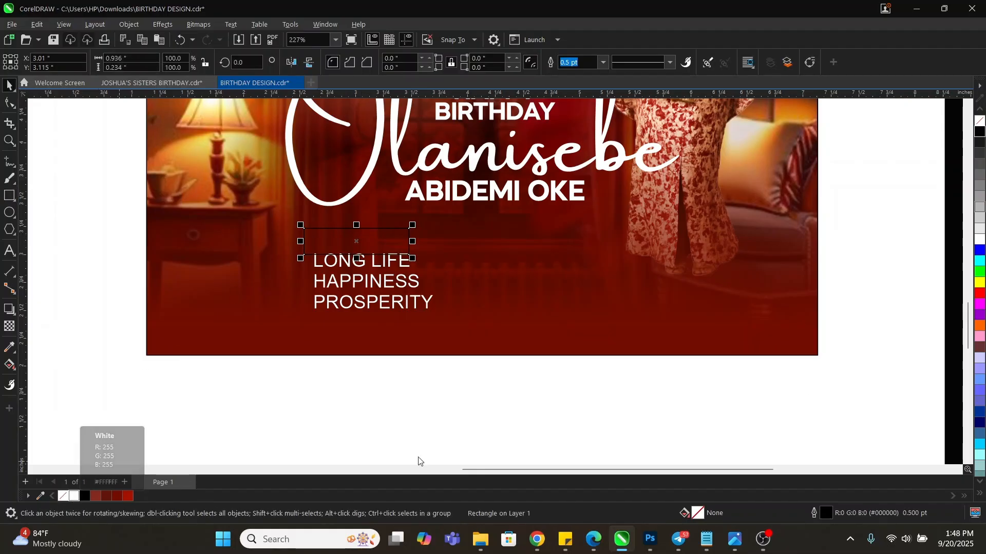
pyautogui.click(980, 294)
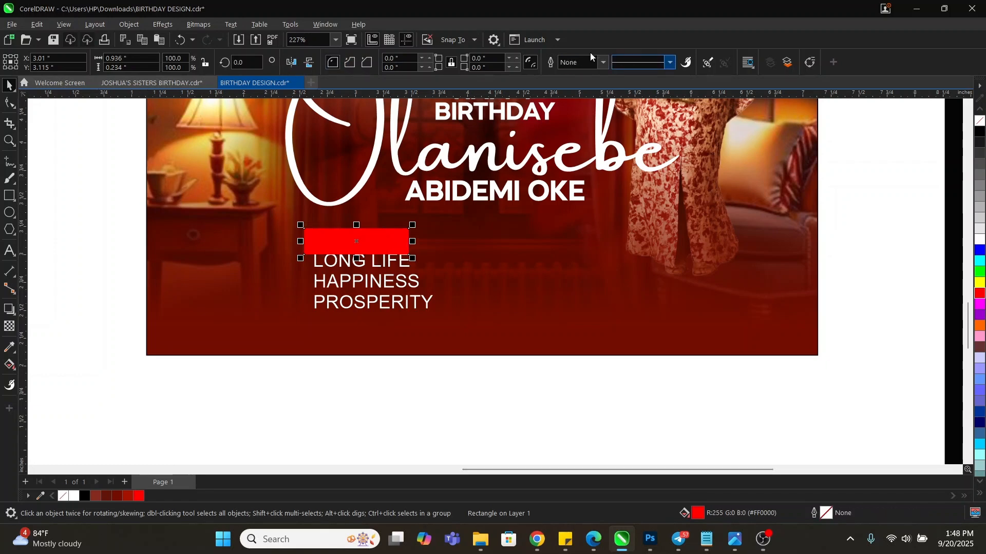
pyautogui.click(9, 102)
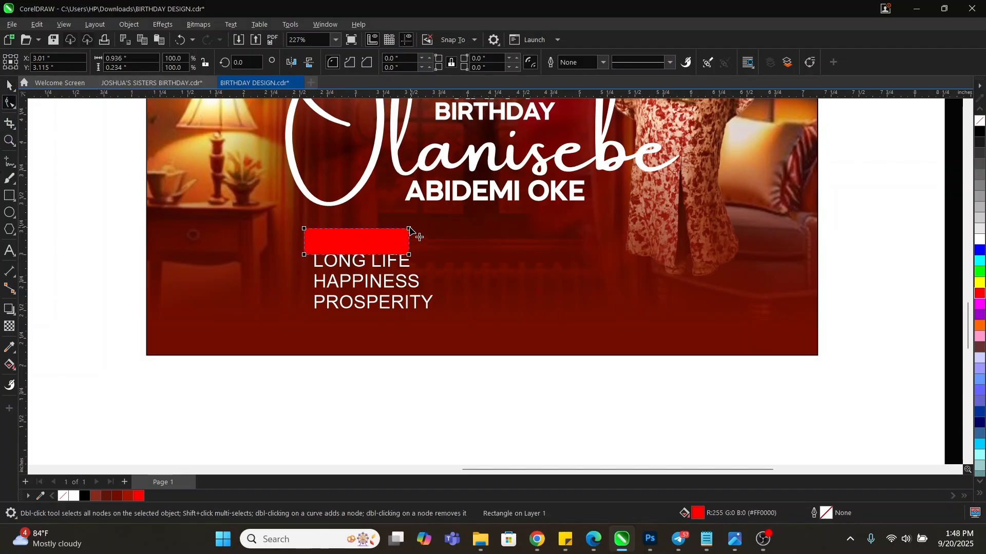
pyautogui.moveTo(409, 229); pyautogui.dragTo(509, 241)
pyautogui.press('space')
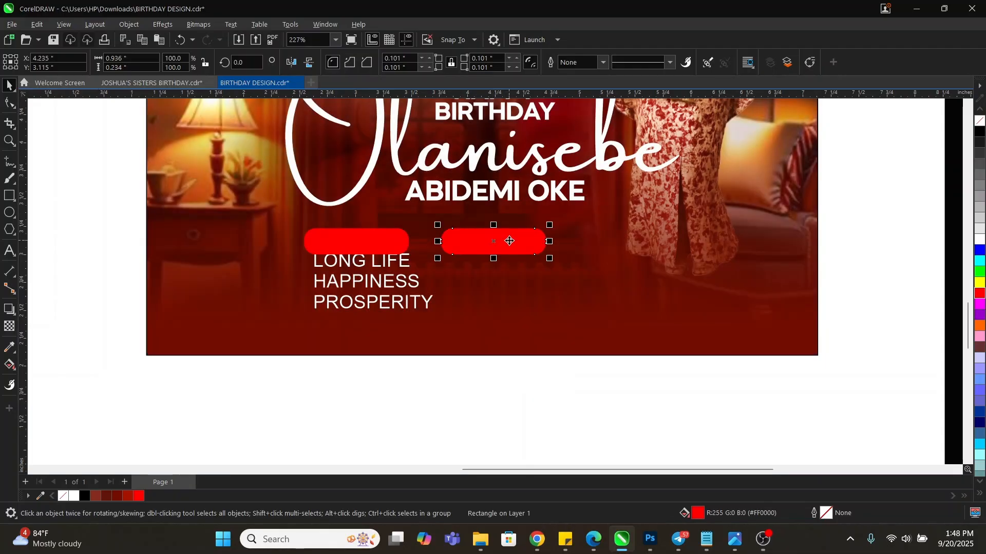
# Repeat the bar to make three, and fill the middle bar yellow (#FFFF00)
pyautogui.hotkey('ctrl', 'r')
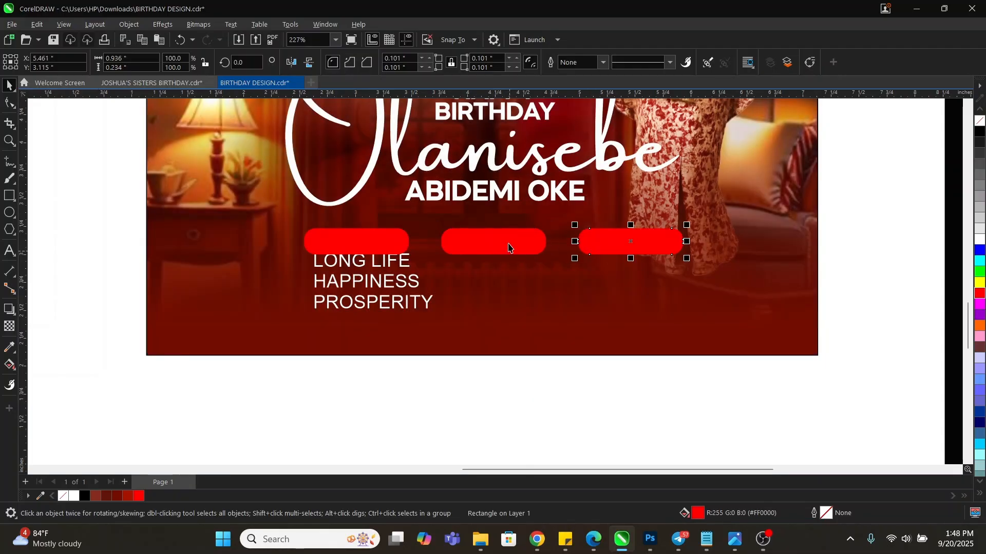
pyautogui.keyDown('shift'); pyautogui.click(369, 246); pyautogui.keyUp('shift')
pyautogui.click(577, 388)
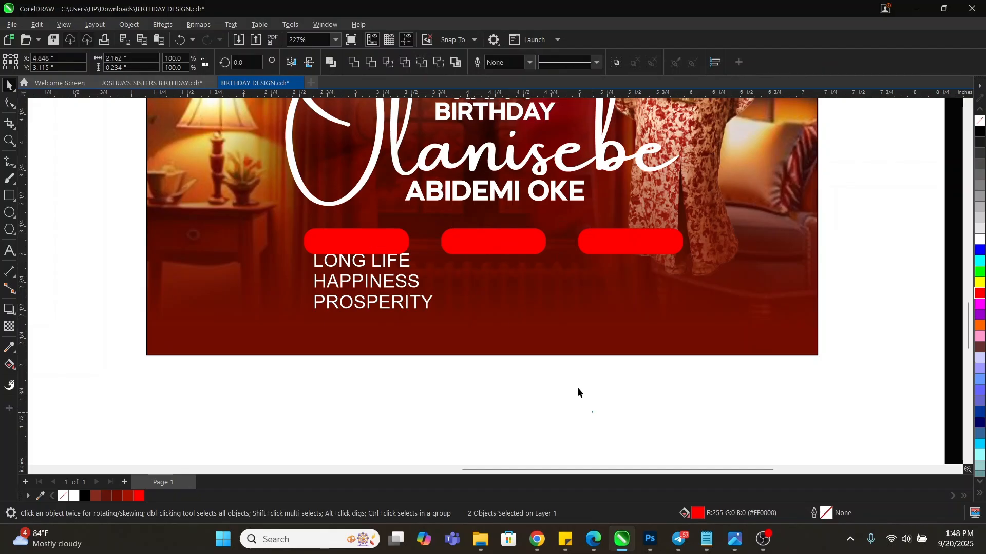
pyautogui.click(513, 247)
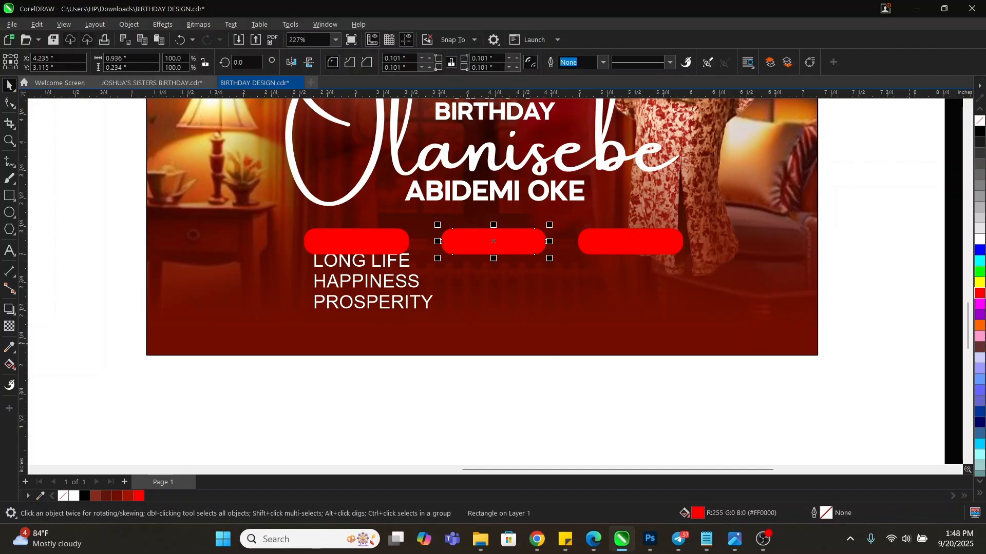
pyautogui.click(151, 82)
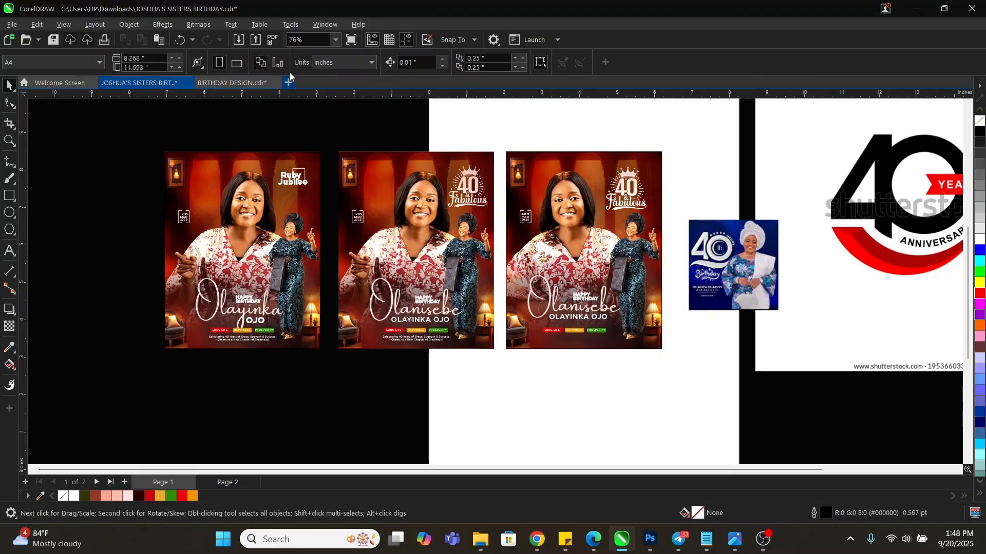
pyautogui.click(236, 83)
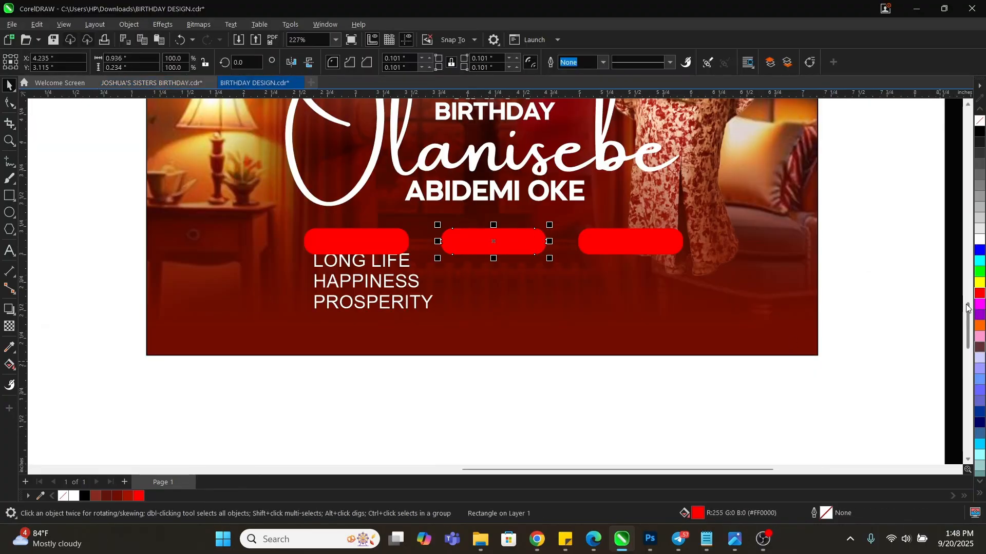
pyautogui.click(981, 283)
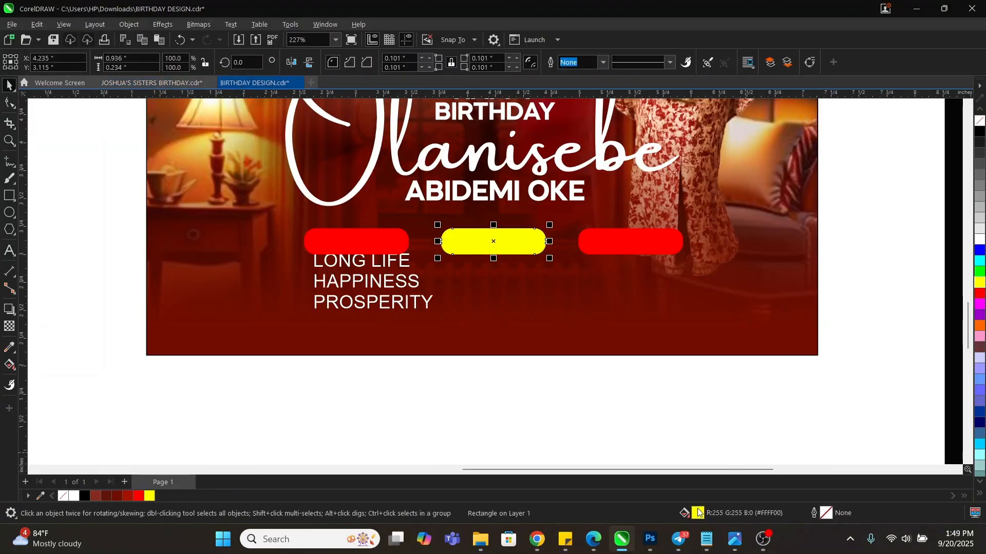
pyautogui.hotkey('shift', 'F11')
pyautogui.moveTo(458, 82); pyautogui.dragTo(820, 109)
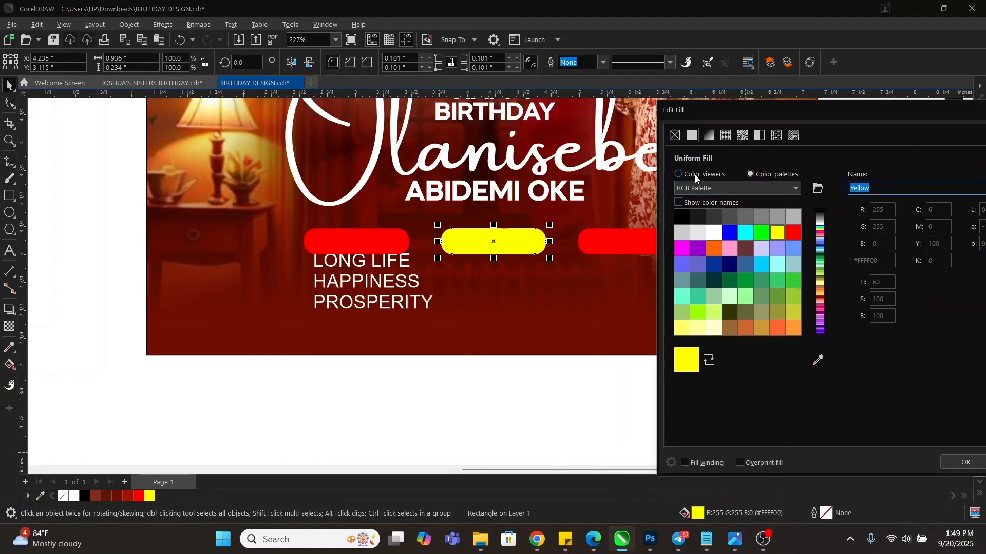
# Shift the middle bar's hue from yellow to orange
pyautogui.click(678, 174)
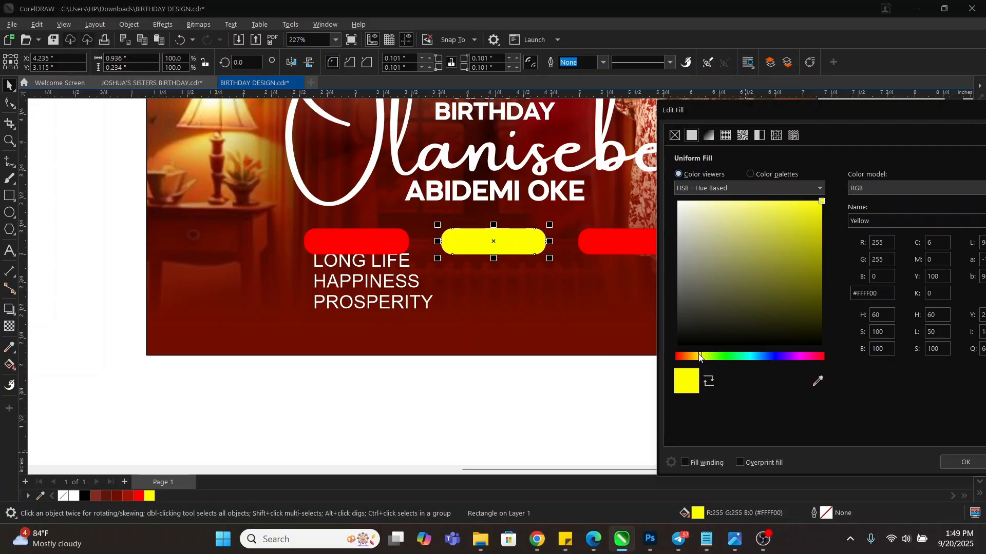
pyautogui.moveTo(699, 358); pyautogui.dragTo(694, 358)
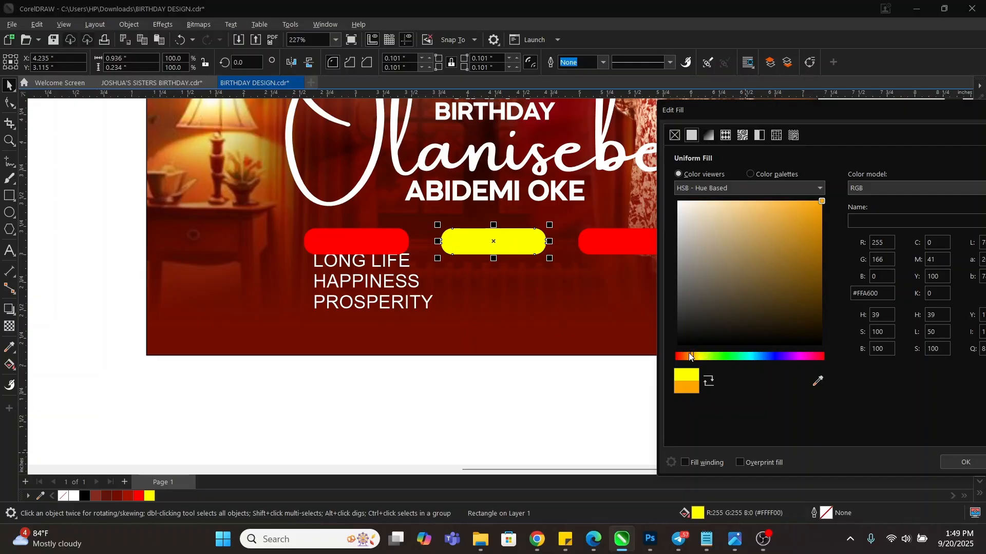
pyautogui.moveTo(691, 357); pyautogui.dragTo(689, 356)
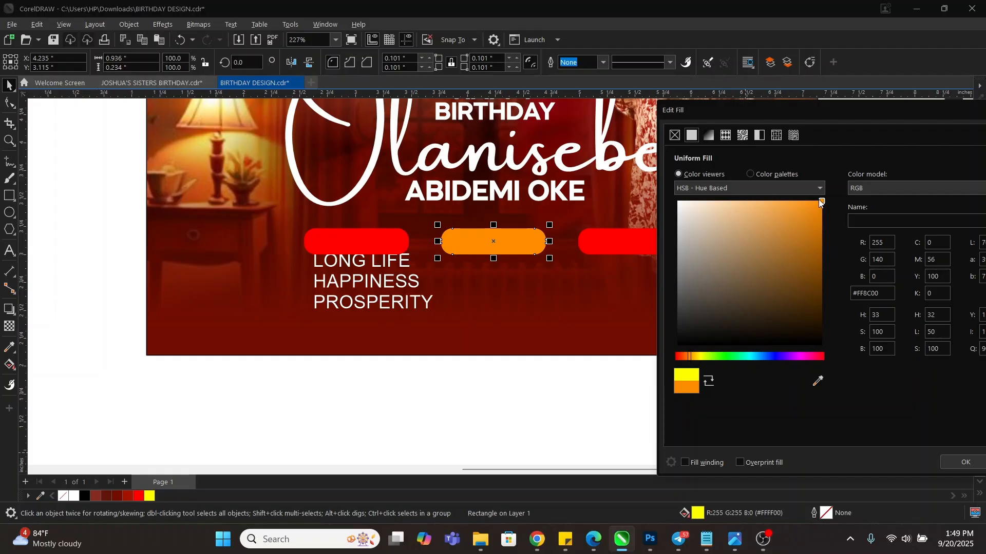
pyautogui.click(964, 462)
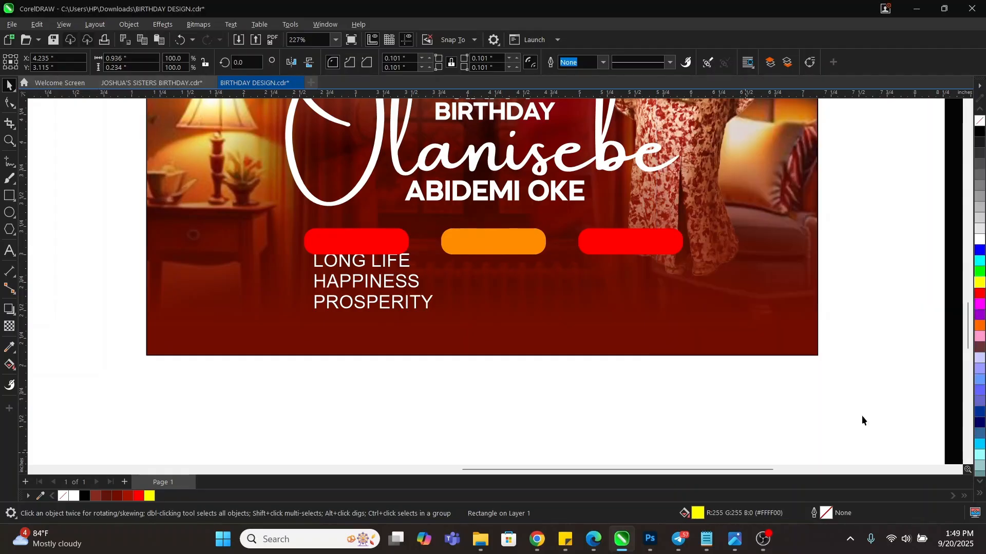
# Fill the right bar green and darken it to #00BD00
pyautogui.click(620, 238)
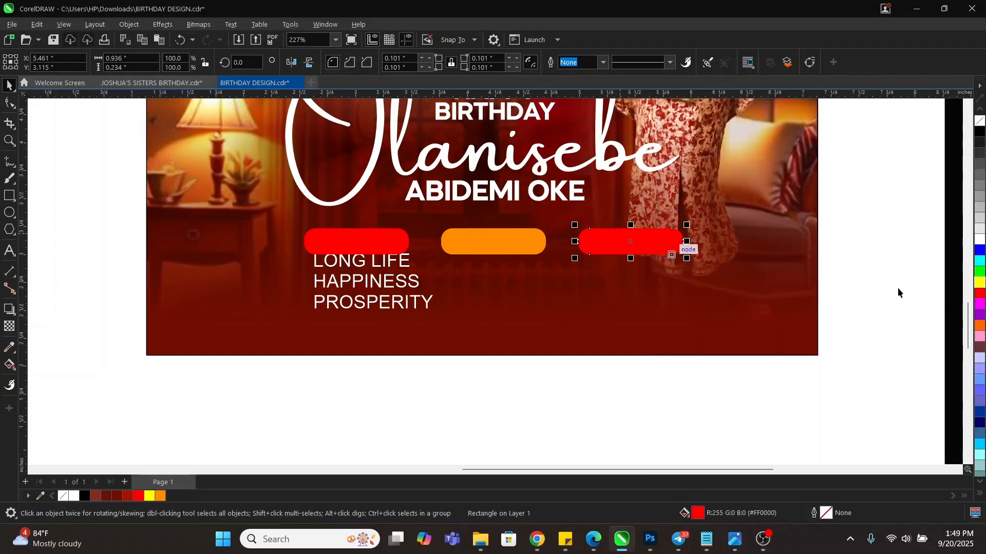
pyautogui.click(978, 273)
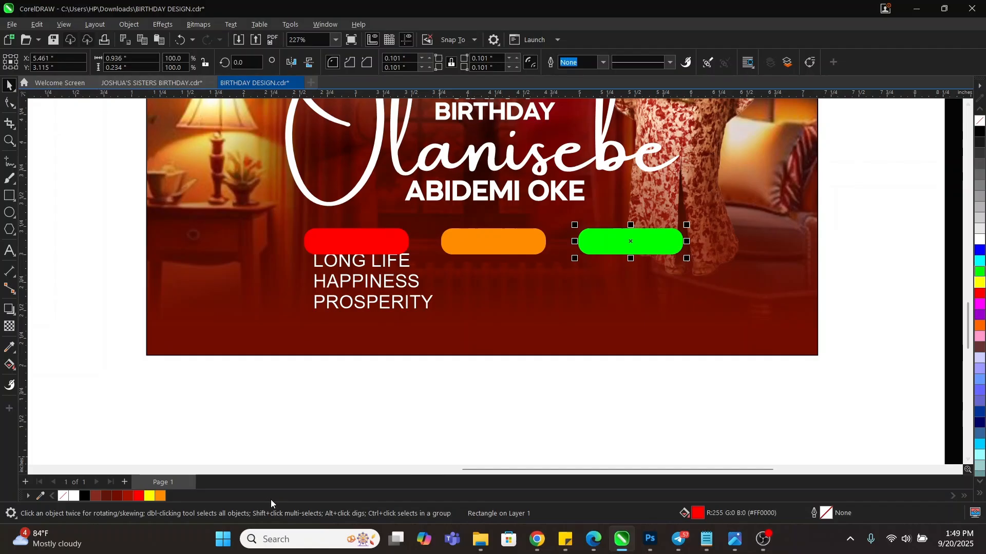
pyautogui.doubleClick(698, 513)
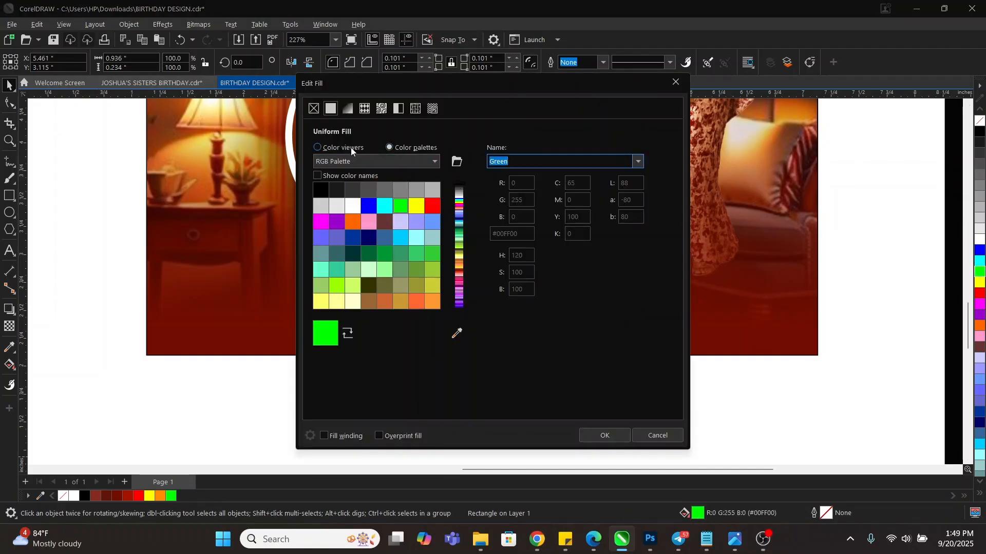
pyautogui.click(318, 148)
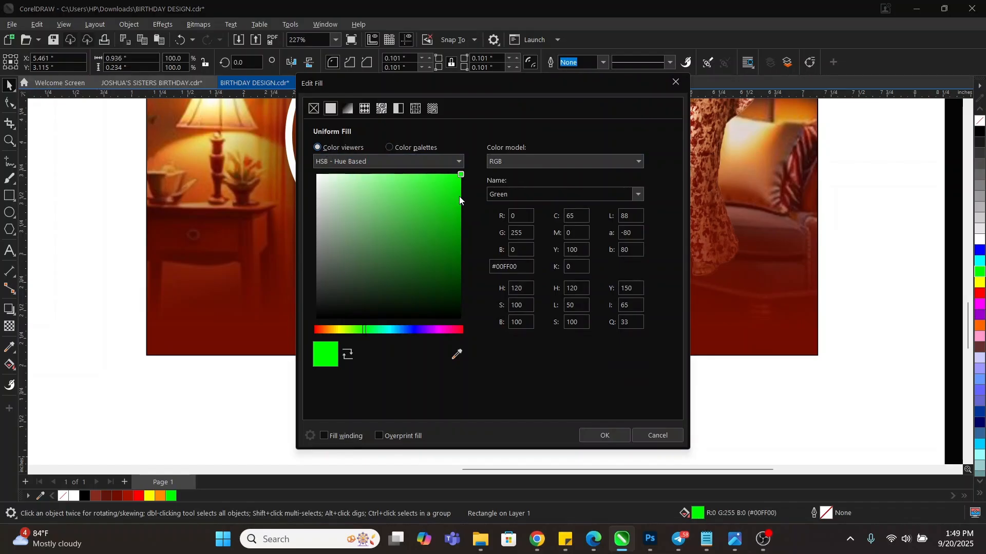
pyautogui.moveTo(460, 197); pyautogui.dragTo(475, 211)
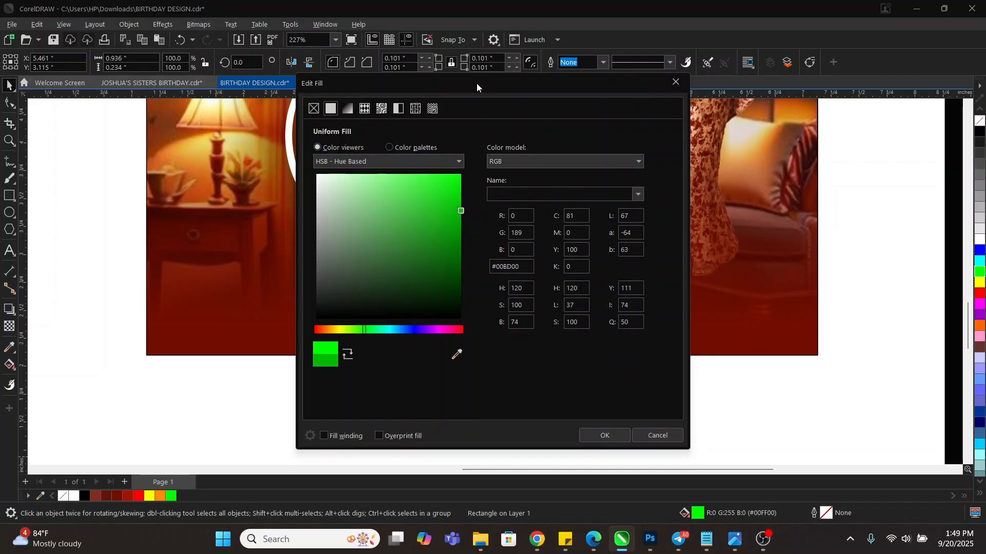
pyautogui.moveTo(476, 83); pyautogui.dragTo(847, 85)
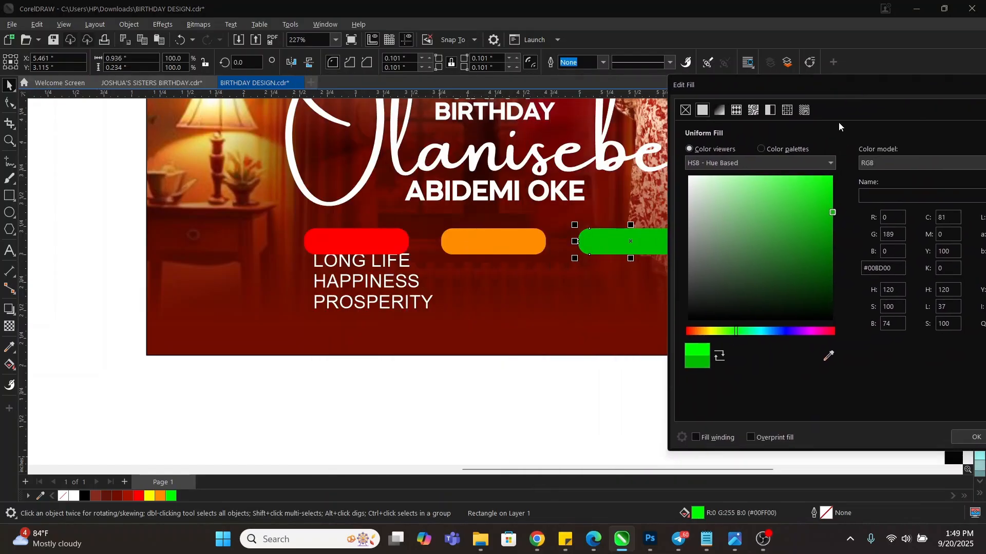
pyautogui.click(966, 435)
pyautogui.press('Escape')
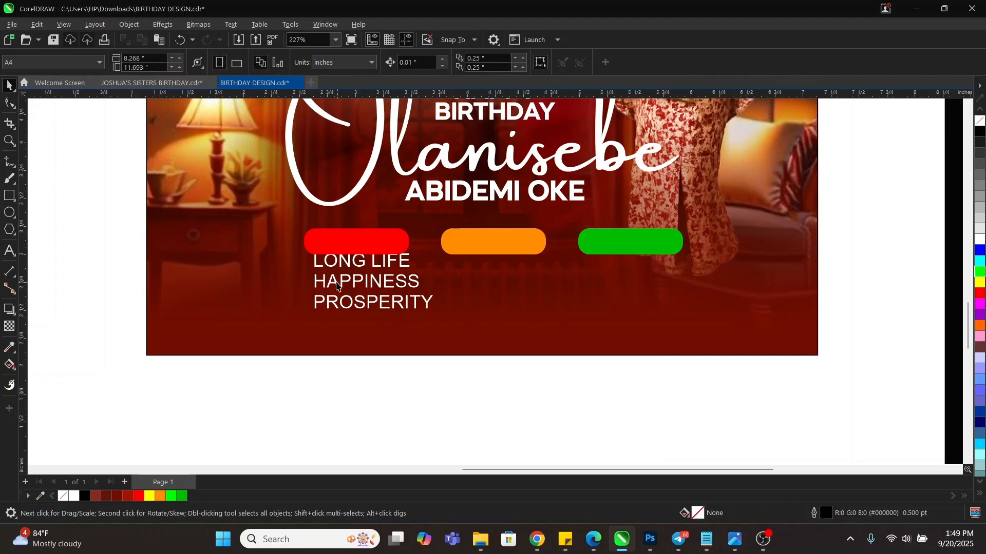
# Set LONG LIFE, HAPPINESS and PROSPERITY in Mazzard H Bold and shrink them to about 71%
pyautogui.click(370, 286)
pyautogui.click(373, 280)
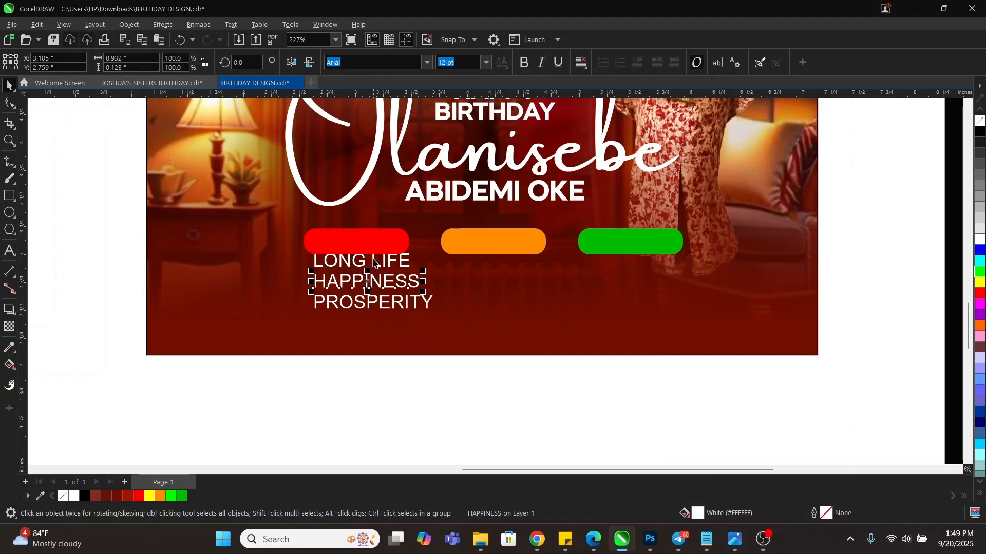
pyautogui.moveTo(515, 402); pyautogui.dragTo(296, 247)
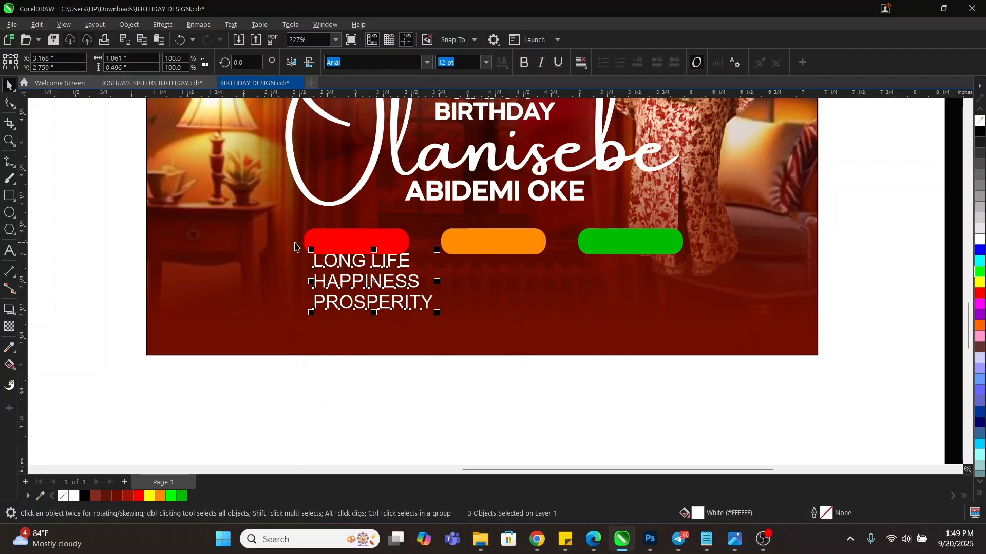
pyautogui.click(494, 427)
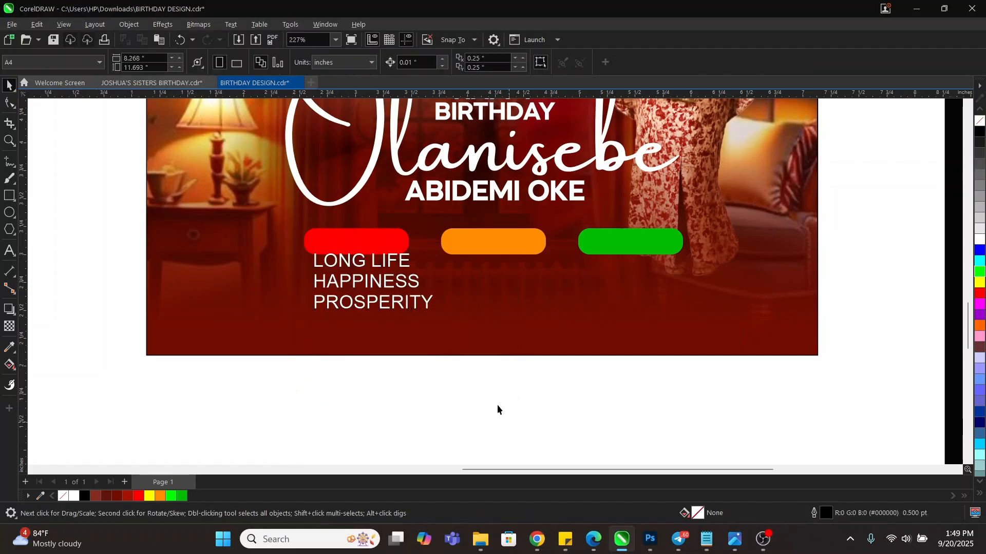
pyautogui.moveTo(509, 423); pyautogui.dragTo(255, 231)
pyautogui.click(360, 64)
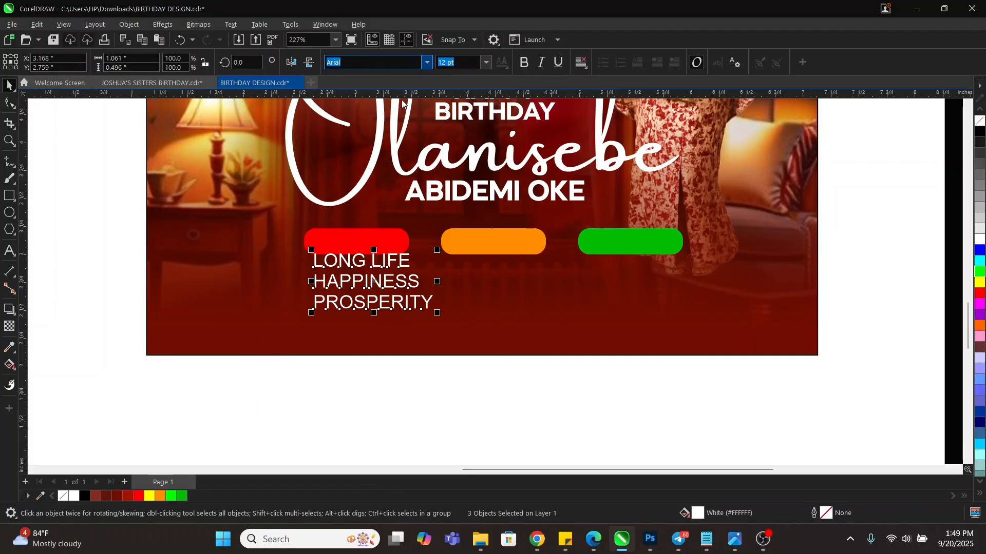
pyautogui.click(425, 63)
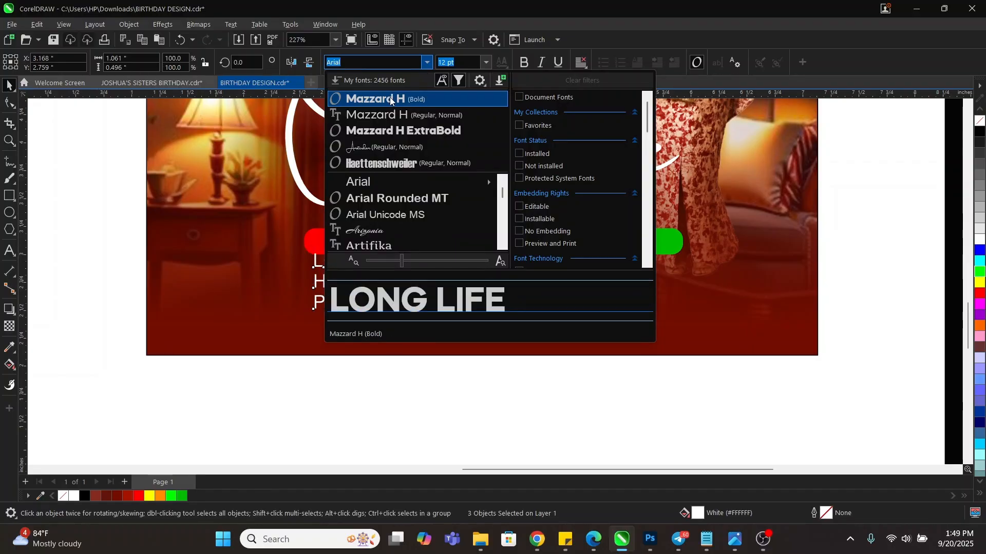
pyautogui.click(390, 99)
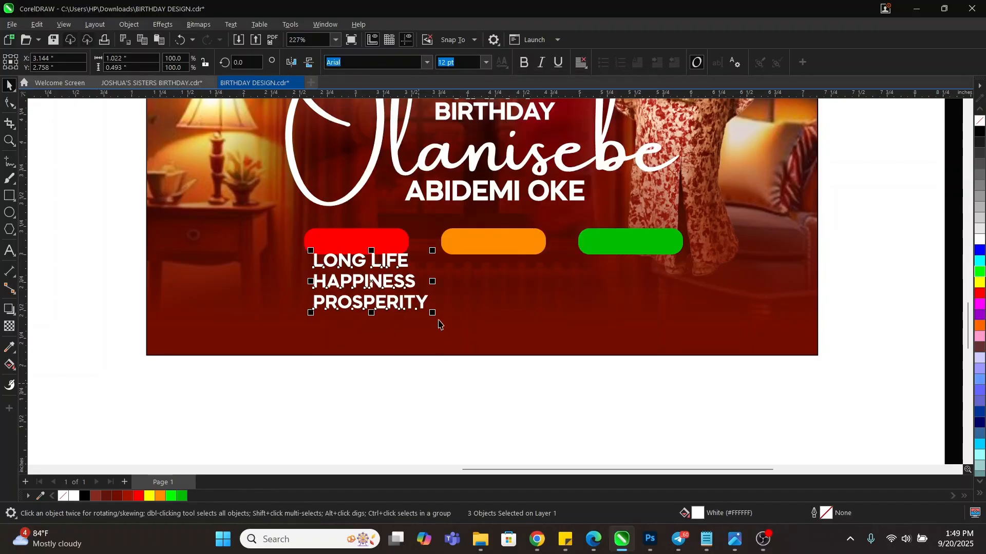
pyautogui.moveTo(432, 312); pyautogui.dragTo(408, 308)
pyautogui.press('Escape')
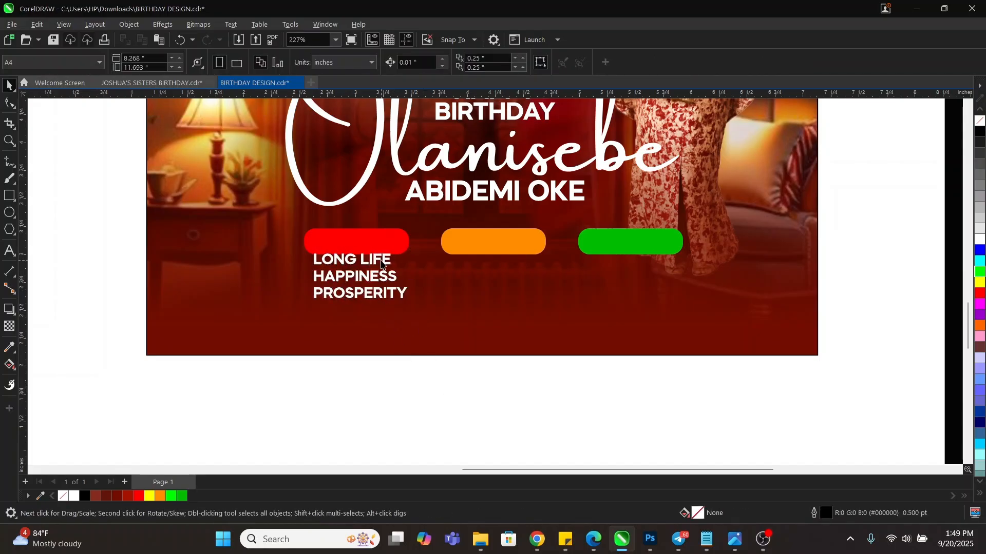
# Centre LONG LIFE, HAPPINESS and PROSPERITY on their red, orange and green pills
pyautogui.moveTo(381, 262); pyautogui.dragTo(385, 243)
pyautogui.click(442, 374)
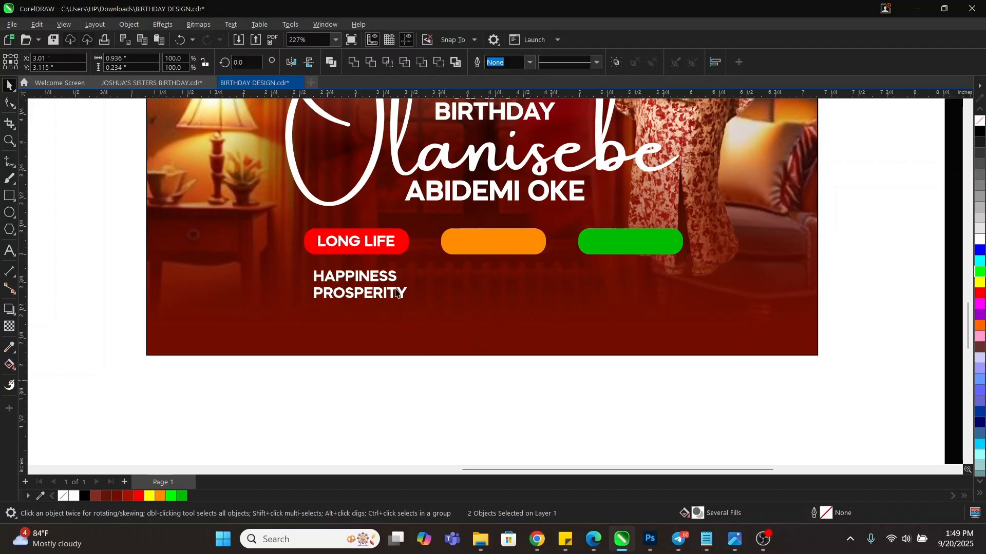
pyautogui.click(386, 278)
pyautogui.keyDown('shift'); pyautogui.click(485, 240); pyautogui.keyUp('shift')
pyautogui.press('c')
pyautogui.press('e')
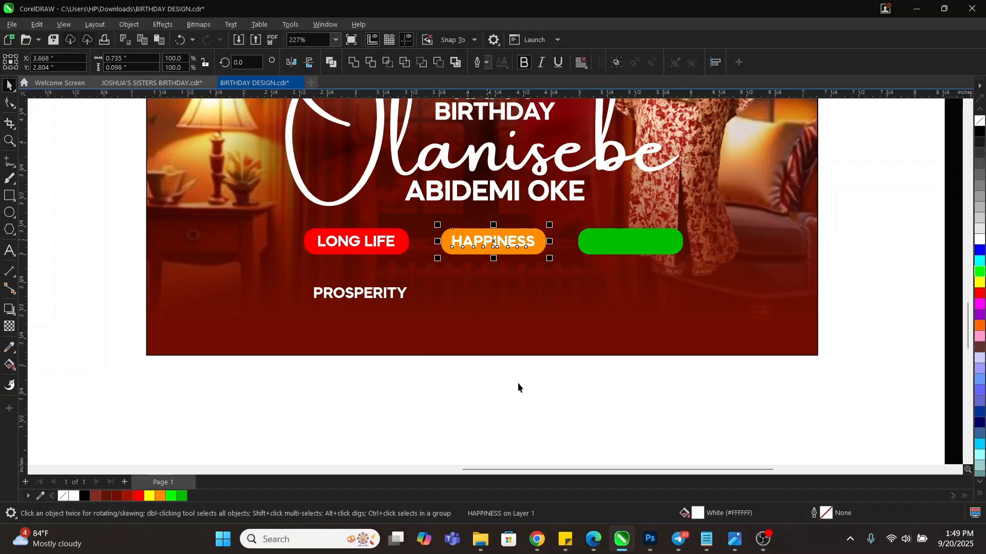
pyautogui.click(518, 384)
pyautogui.click(384, 294)
pyautogui.keyDown('shift'); pyautogui.click(621, 253); pyautogui.keyUp('shift')
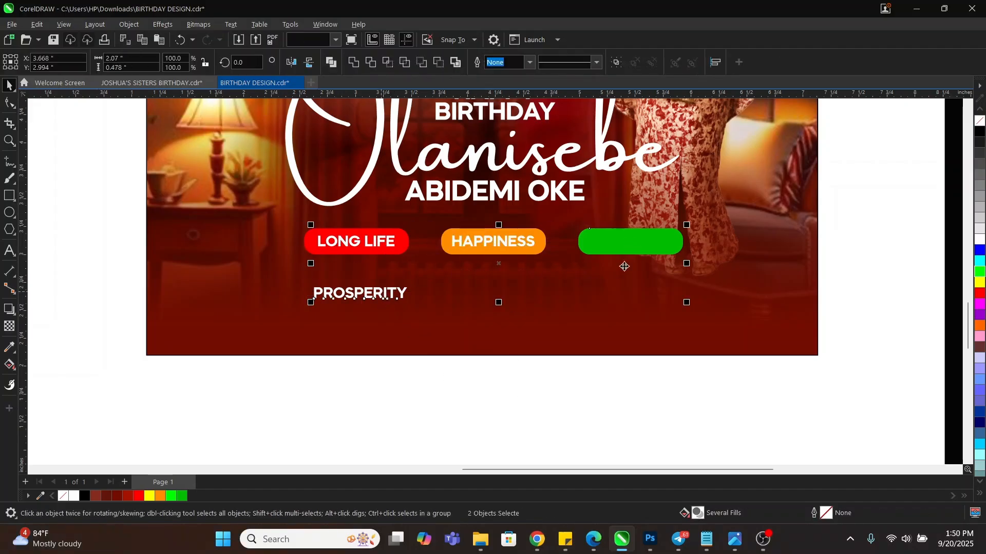
pyautogui.press('c')
pyautogui.press('e')
pyautogui.click(624, 384)
# Move the pills closer together, scale the row to 79%, group it and centre it on the page
pyautogui.moveTo(798, 387); pyautogui.dragTo(594, 239)
pyautogui.moveTo(756, 403); pyautogui.dragTo(424, 210)
pyautogui.hotkey('ctrl', 'r')
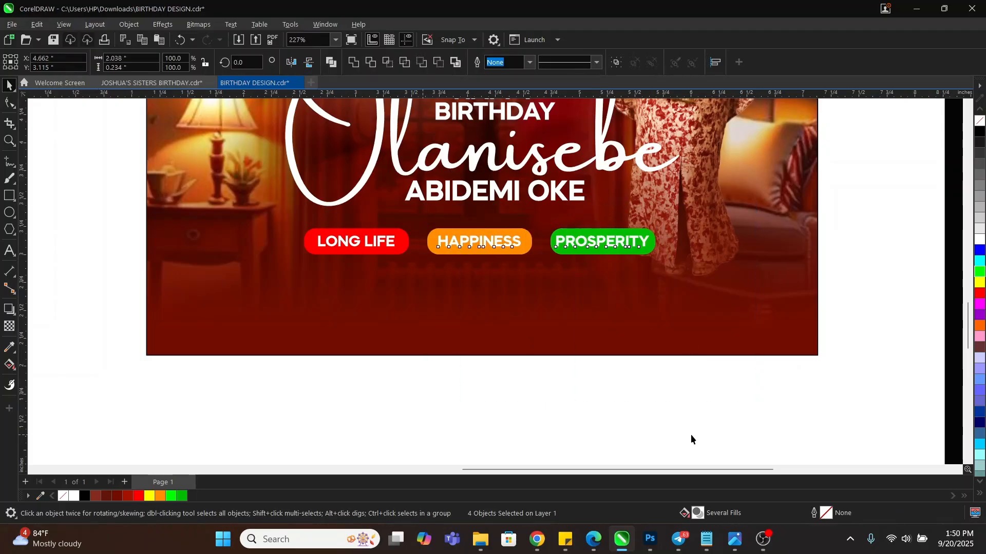
pyautogui.moveTo(723, 420); pyautogui.dragTo(251, 205)
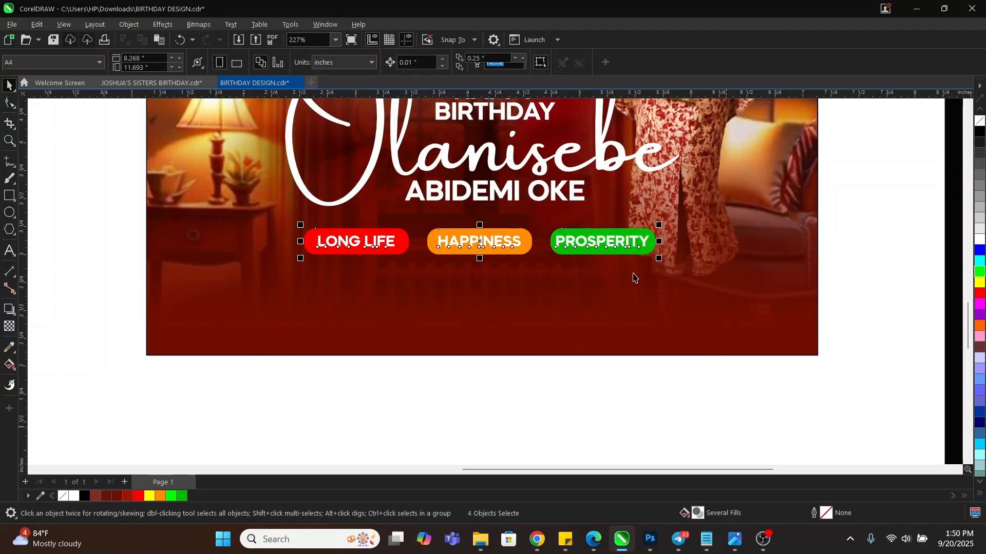
pyautogui.moveTo(659, 258); pyautogui.dragTo(582, 254)
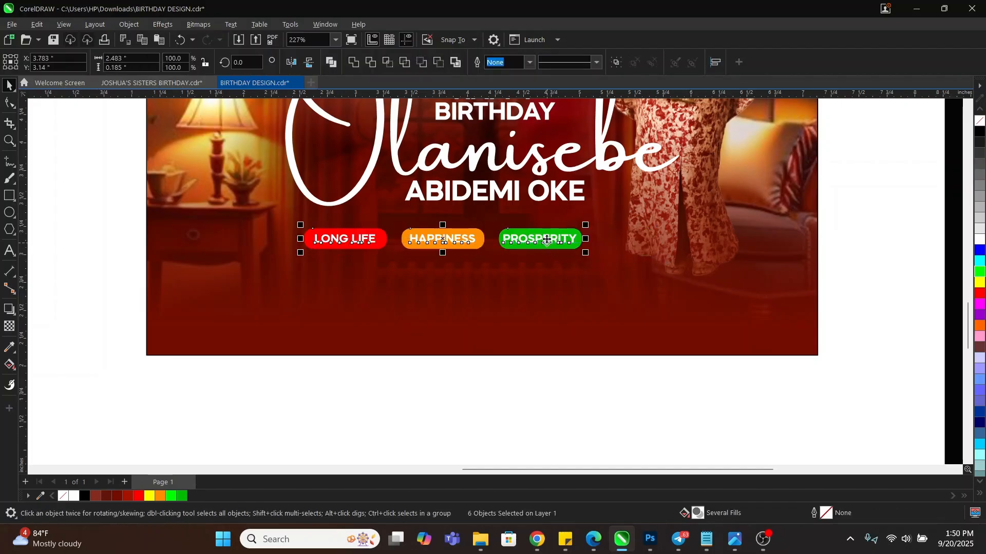
pyautogui.hotkey('ctrl', 'g')
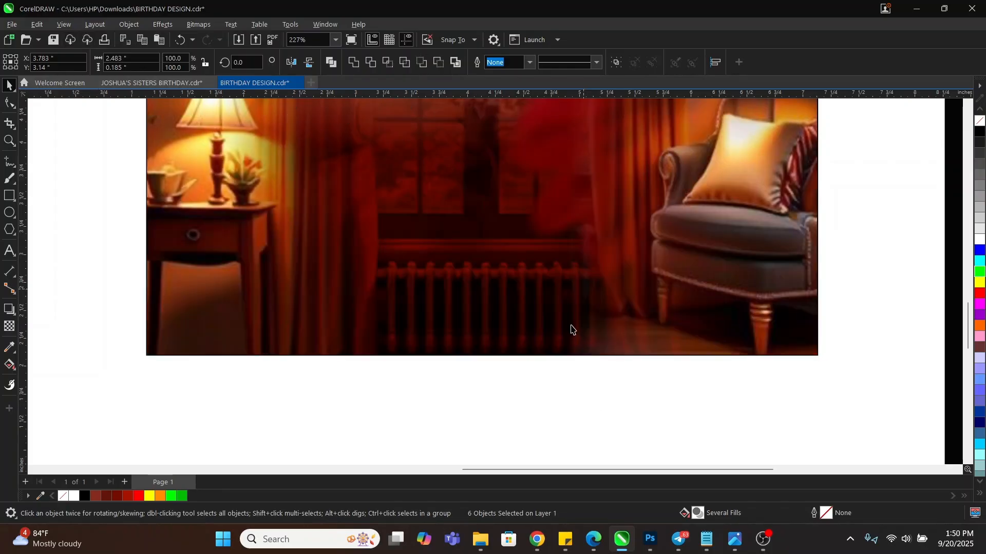
pyautogui.press('e')
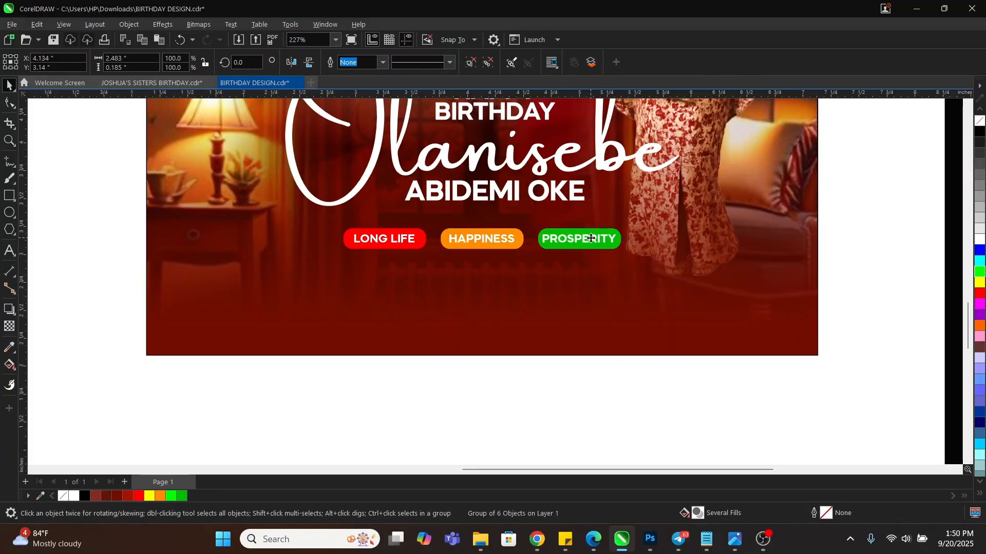
pyautogui.moveTo(592, 242); pyautogui.dragTo(592, 243)
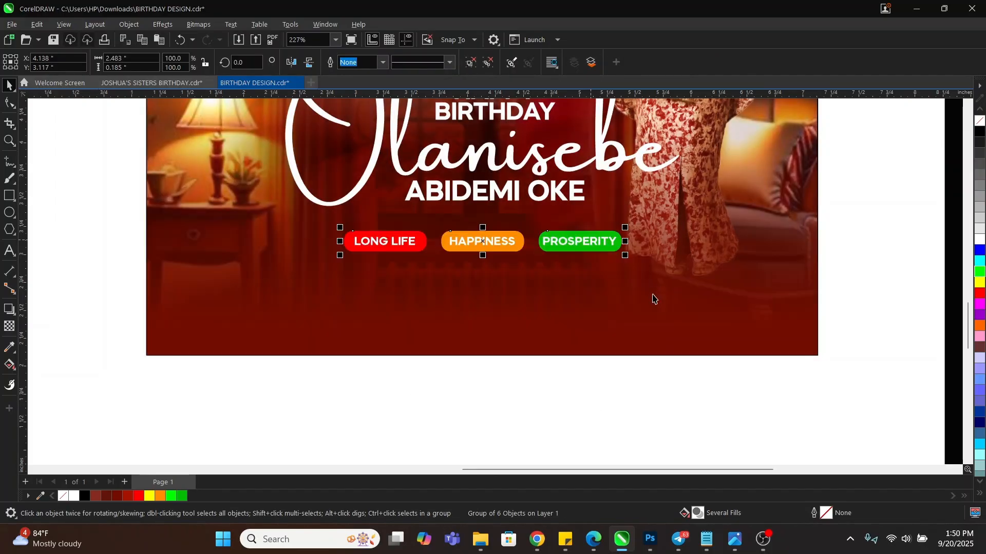
# Add the background to the selection alongside the pill group
pyautogui.keyDown('shift'); pyautogui.click(653, 297); pyautogui.keyUp('shift')
# Copy the closing-message paragraph beside the page, then delete it and its empty text frame
pyautogui.press('c')
pyautogui.press('z')
pyautogui.press('F3')
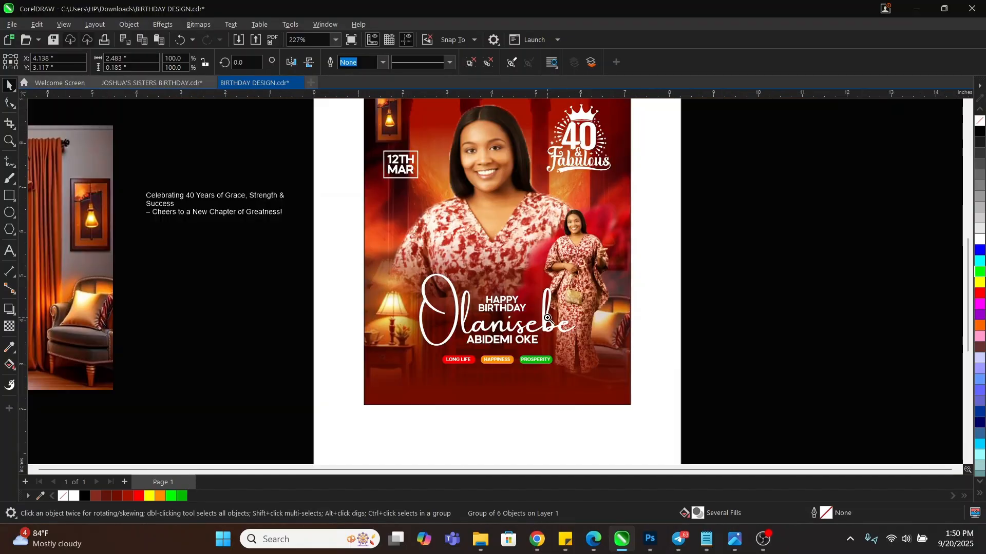
pyautogui.press('space')
pyautogui.click(220, 195)
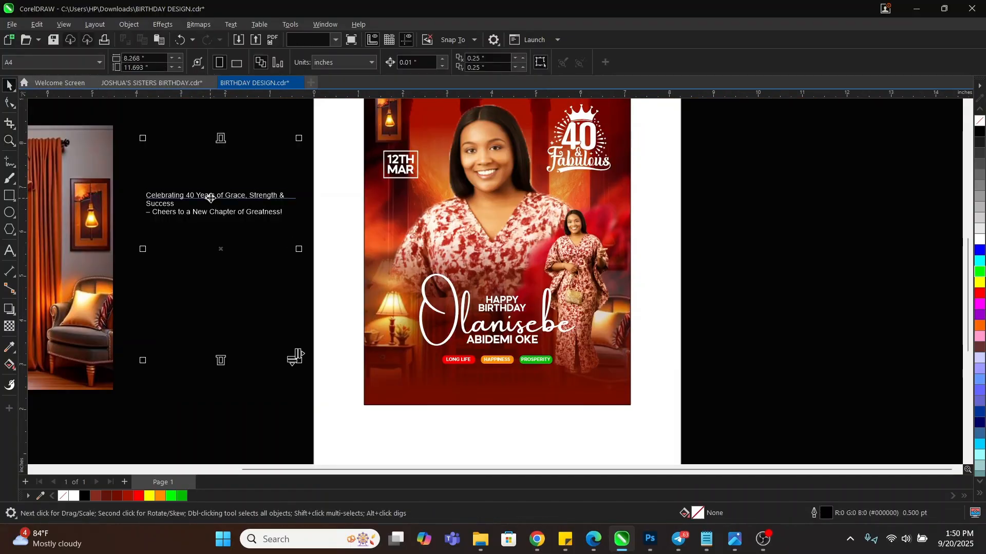
pyautogui.click(284, 210)
pyautogui.doubleClick(284, 210)
pyautogui.moveTo(284, 211); pyautogui.dragTo(148, 190)
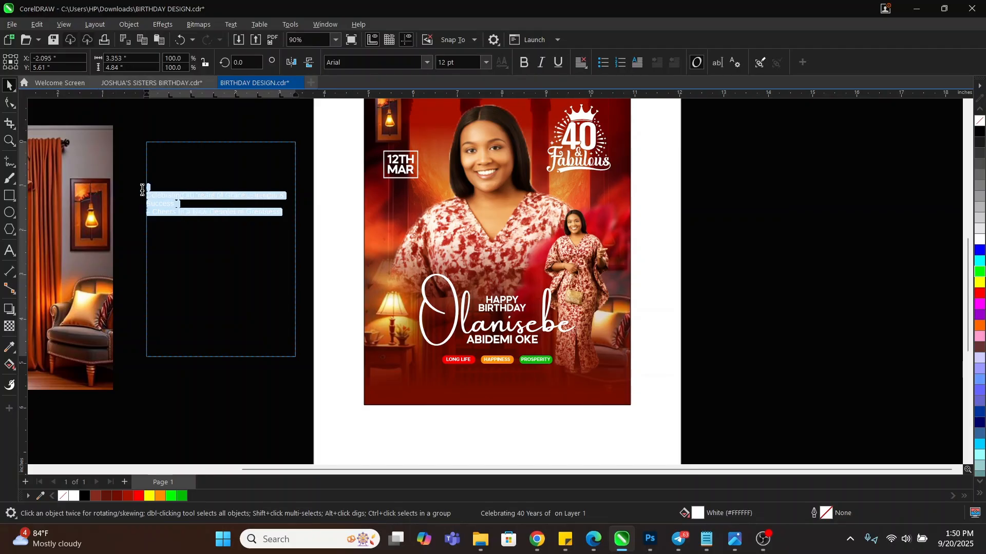
pyautogui.press('Delete')
pyautogui.hotkey('ctrl', 'space')
pyautogui.press('Delete')
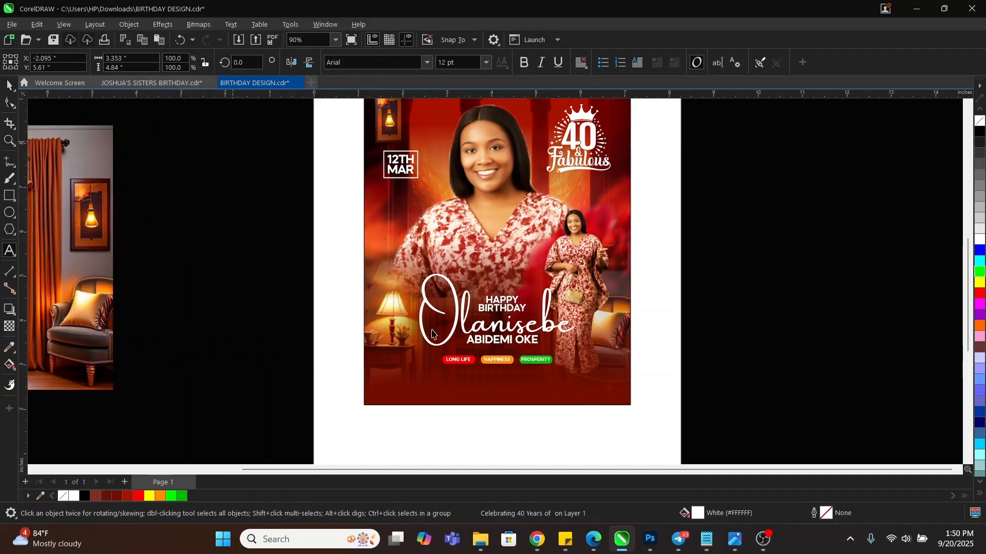
# Paste the 'Celebrating 40 Years of Grace, Strength & Success' text near the flyer bottom, centred on the background
pyautogui.press('F8')
pyautogui.click(435, 380)
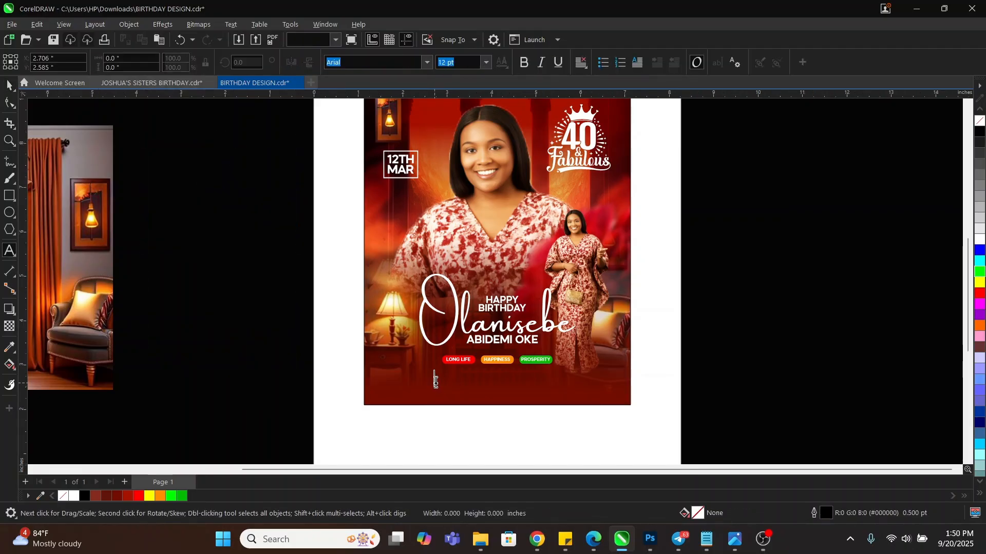
pyautogui.write('Celebrating 40 Years of Grace, Strength & Success Cheers to a New Chapter of Greatness')
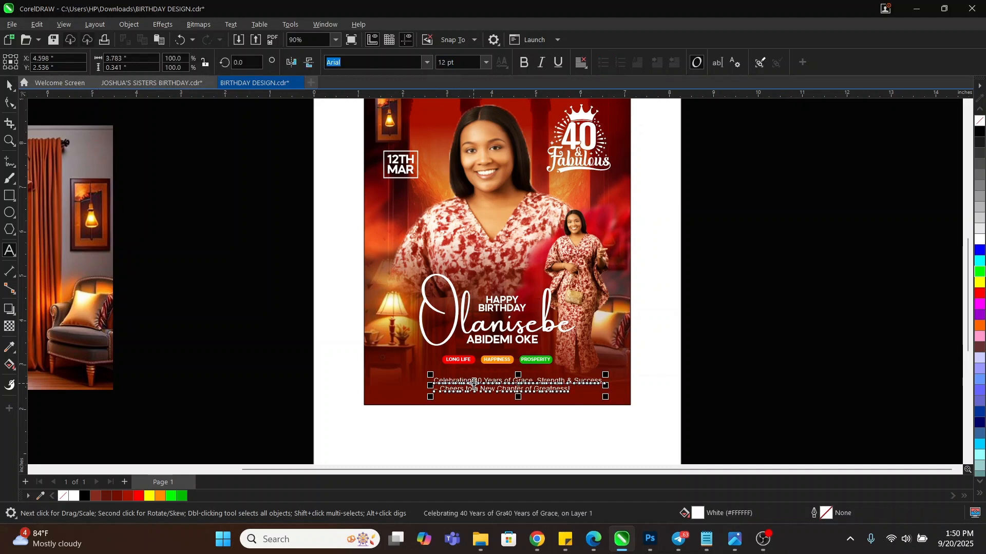
pyautogui.hotkey('ctrl', 'a')
pyautogui.hotkey('ctrl', 'space')
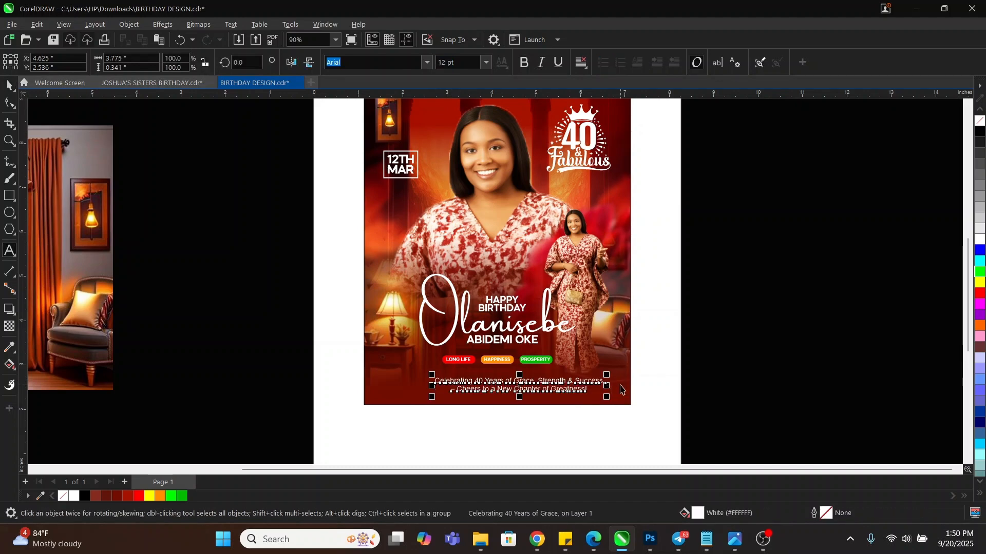
pyautogui.keyDown('shift'); pyautogui.click(620, 385); pyautogui.keyUp('shift')
pyautogui.press('c')
pyautogui.click(733, 376)
pyautogui.press('z')
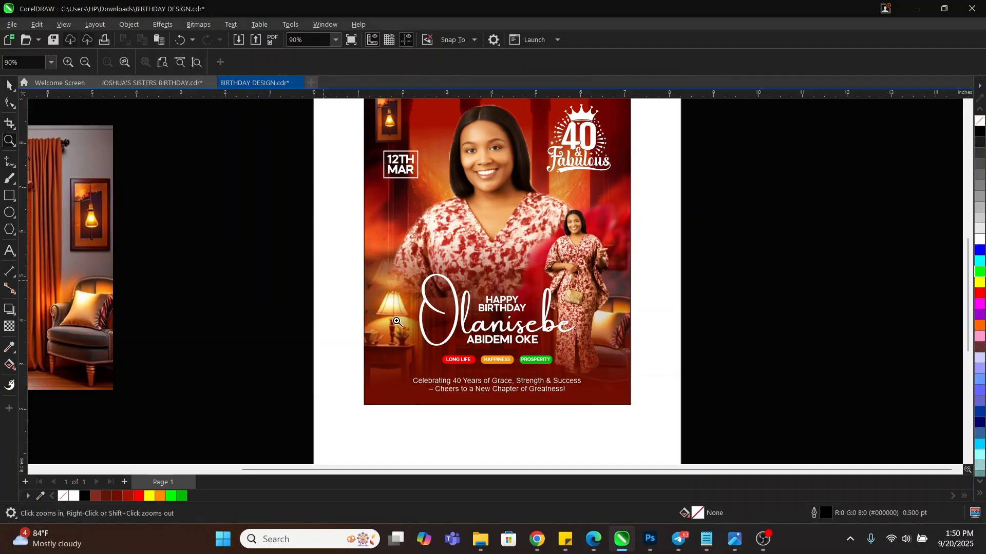
pyautogui.moveTo(325, 282); pyautogui.dragTo(674, 433)
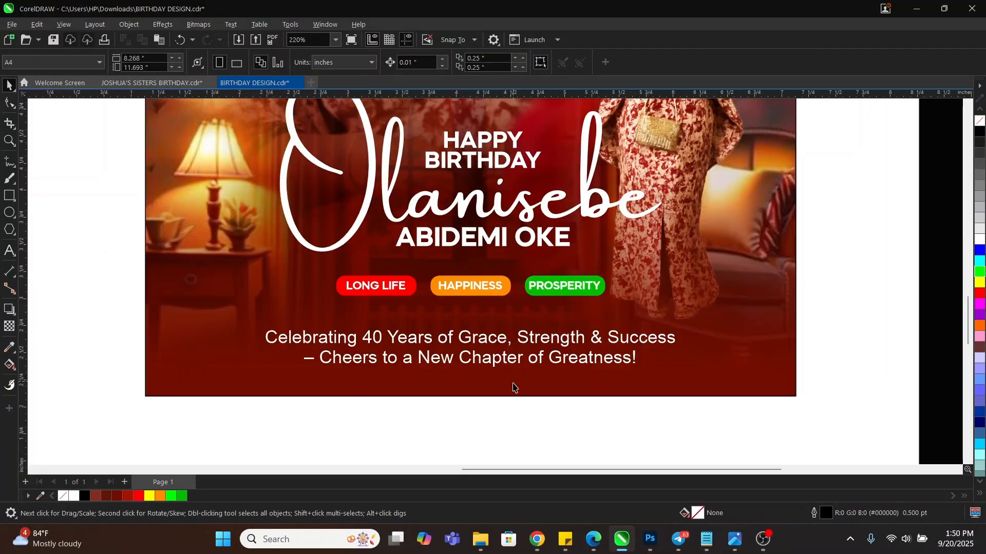
# Nudge the tagline up, set it in Mazzard H Regular, scale to 72%, and centre it on the background
pyautogui.moveTo(505, 347)
pyautogui.mouseDown()
pyautogui.moveTo(500, 328)
pyautogui.moveTo(500, 336)
pyautogui.mouseUp()
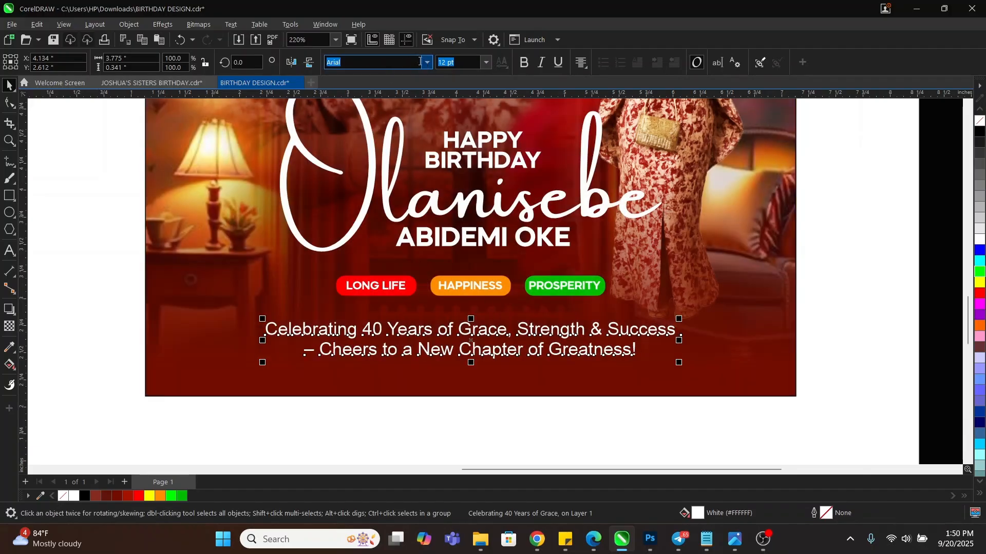
pyautogui.click(427, 65)
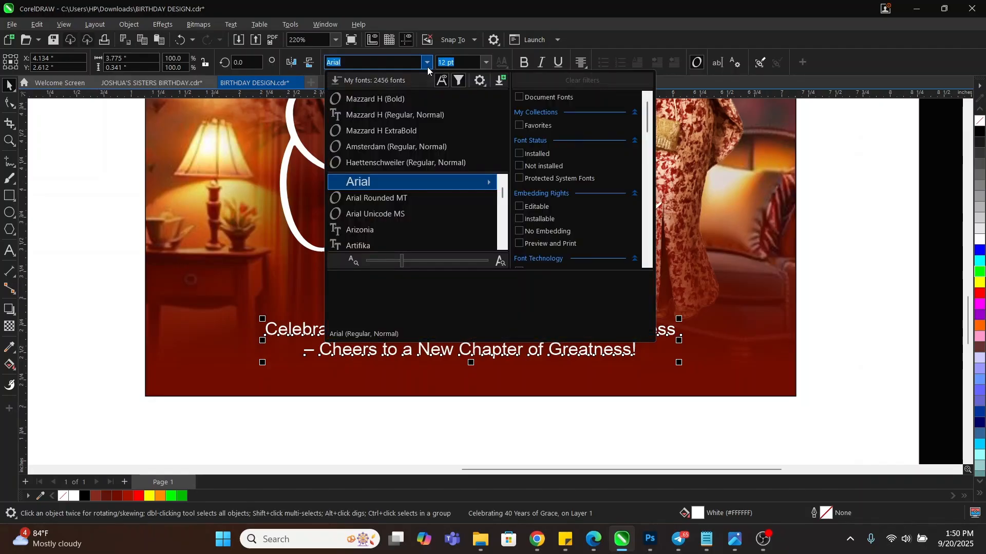
pyautogui.click(388, 115)
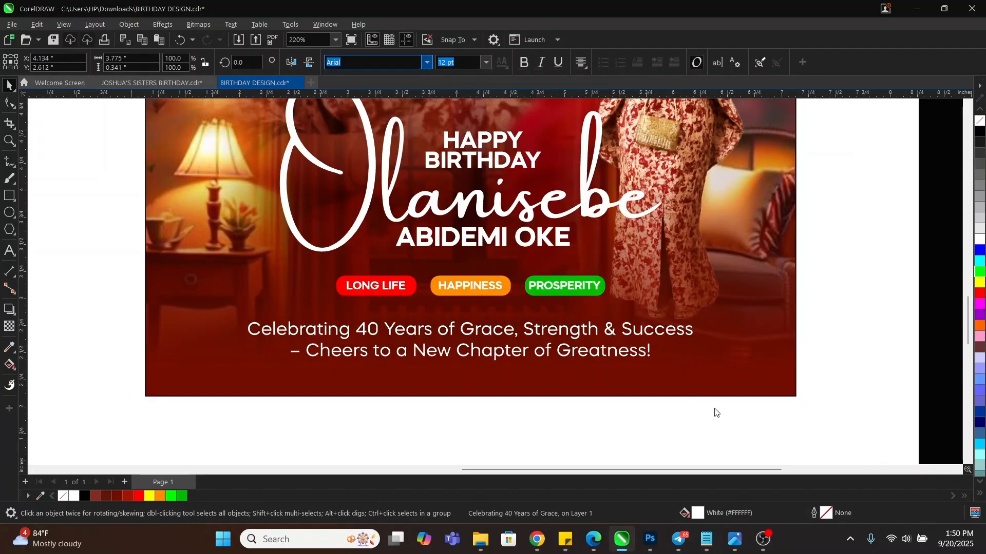
pyautogui.moveTo(697, 366); pyautogui.dragTo(636, 349)
pyautogui.keyDown('shift'); pyautogui.click(705, 360); pyautogui.keyUp('shift')
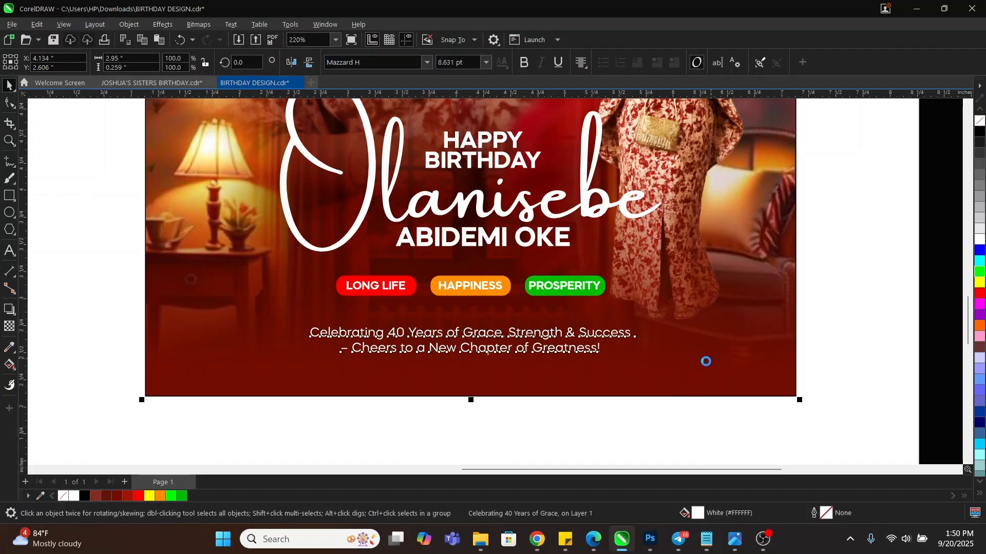
pyautogui.click(639, 442)
# Delete the spare room image lying beside the page
pyautogui.press('z')
pyautogui.rightClick(524, 353)
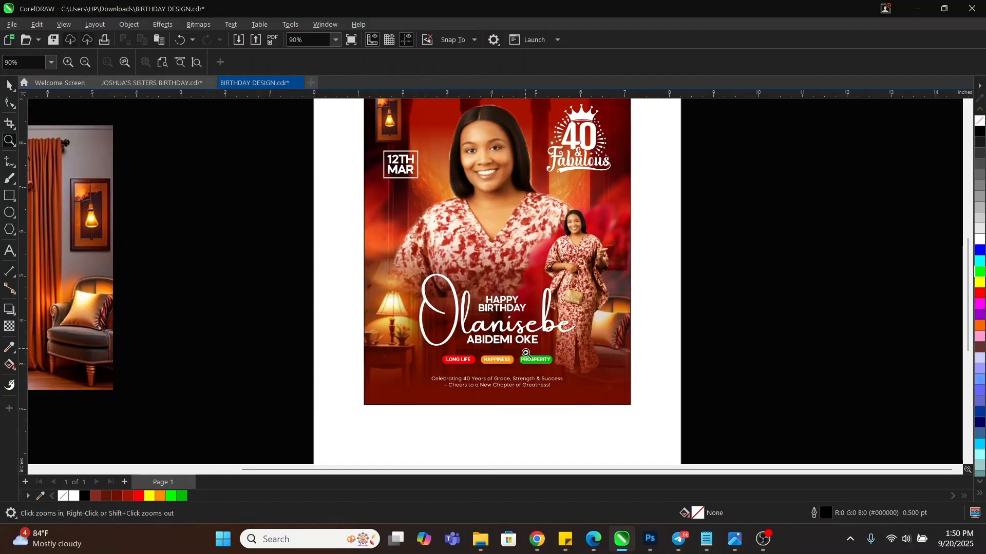
pyautogui.rightClick(456, 286)
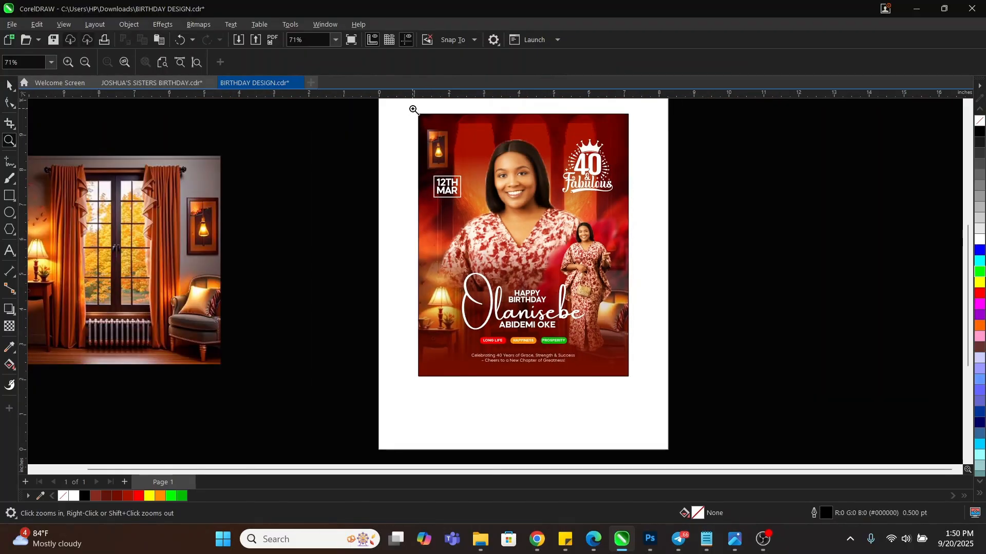
pyautogui.press('space')
pyautogui.click(209, 197)
pyautogui.press('Delete')
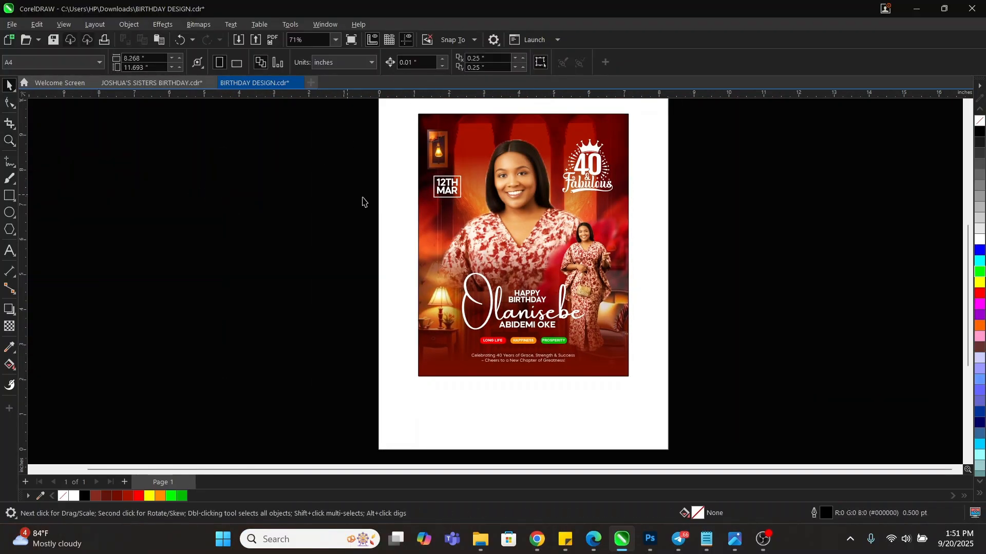
# Zoom to fit the flyer and show it in Full-screen Preview
pyautogui.press('z')
pyautogui.moveTo(415, 109); pyautogui.dragTo(638, 384)
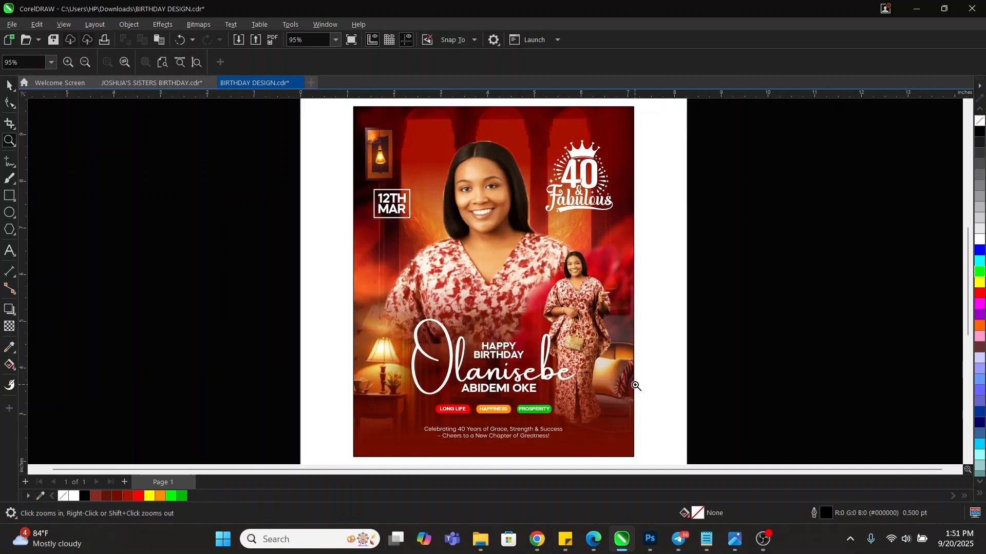
pyautogui.press('space')
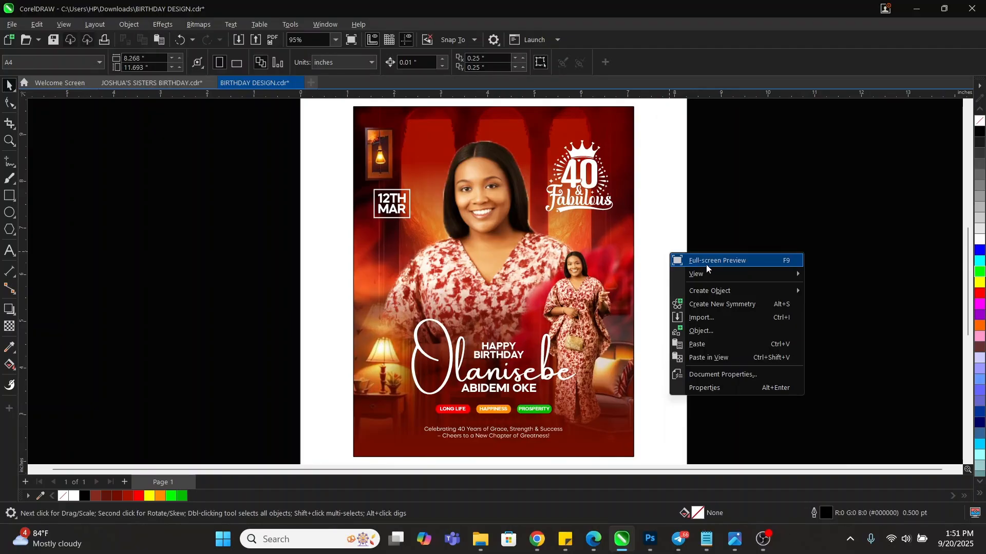
pyautogui.click(706, 265)
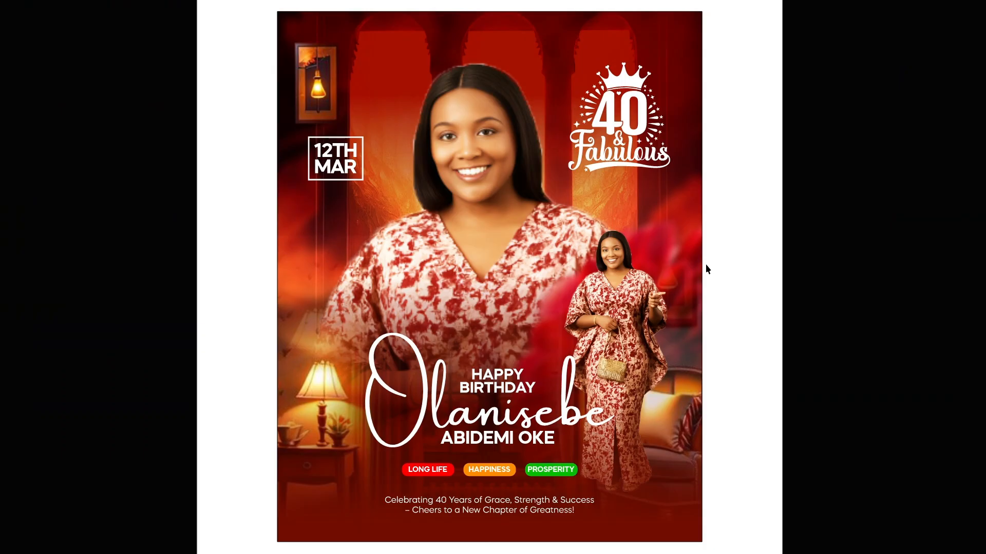